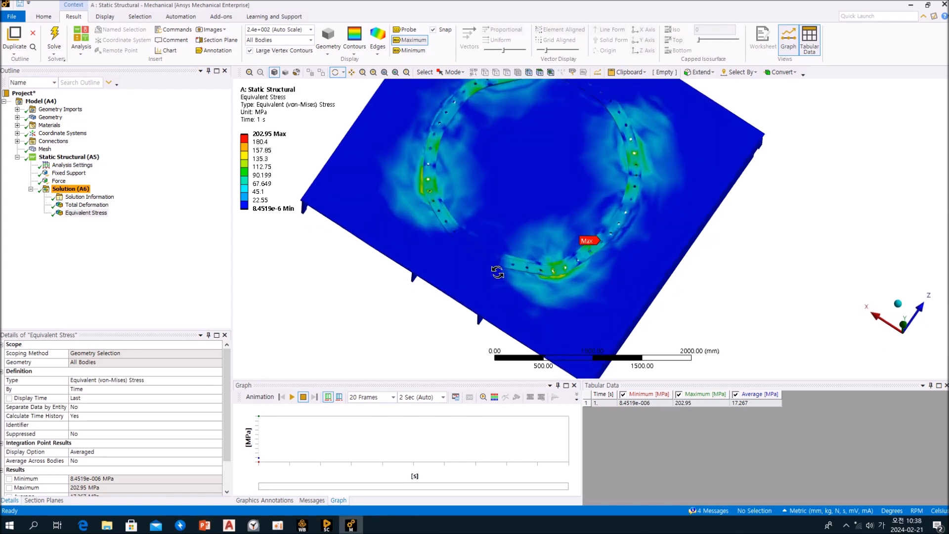
- Compare the equivalent stress result with the plate geometry in SpaceClaim, returning to Mechanical
{"action": "left_click", "coordinate": [159, 268]}
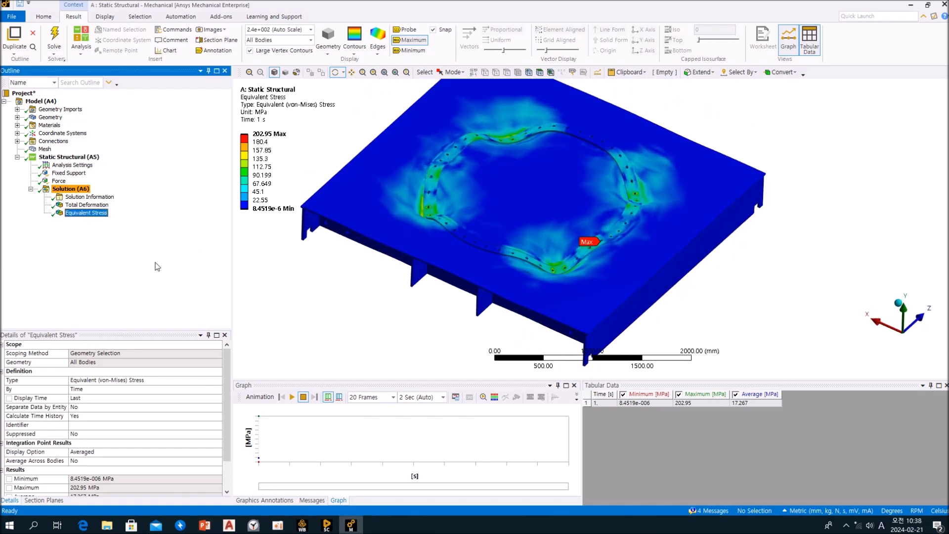
{"action": "left_click", "coordinate": [326, 524]}
{"action": "middle_click_drag", "start_coordinate": [450, 351], "coordinate": [558, 322]}
{"action": "scroll", "coordinate": [499, 316], "scroll_direction": "up", "scroll_amount": 5}
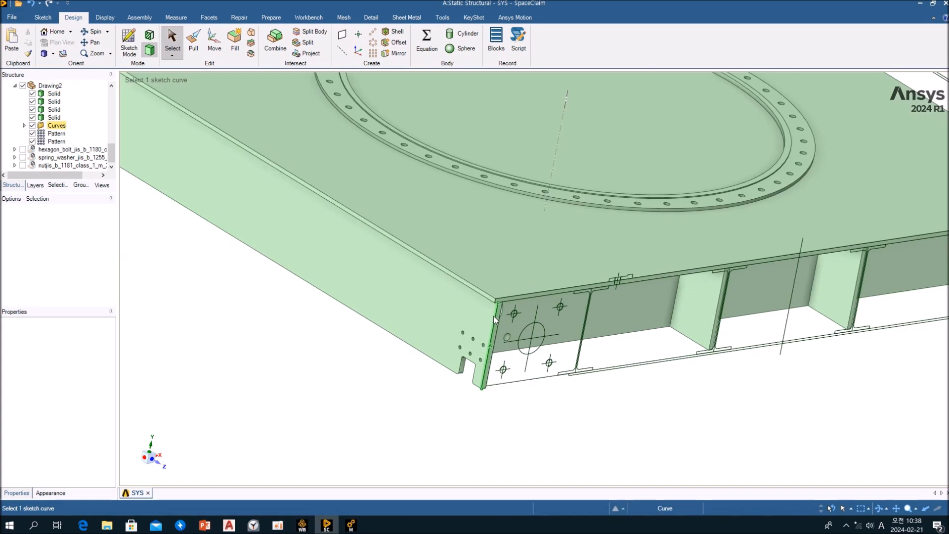
{"action": "scroll", "coordinate": [502, 313], "scroll_direction": "down", "scroll_amount": 10}
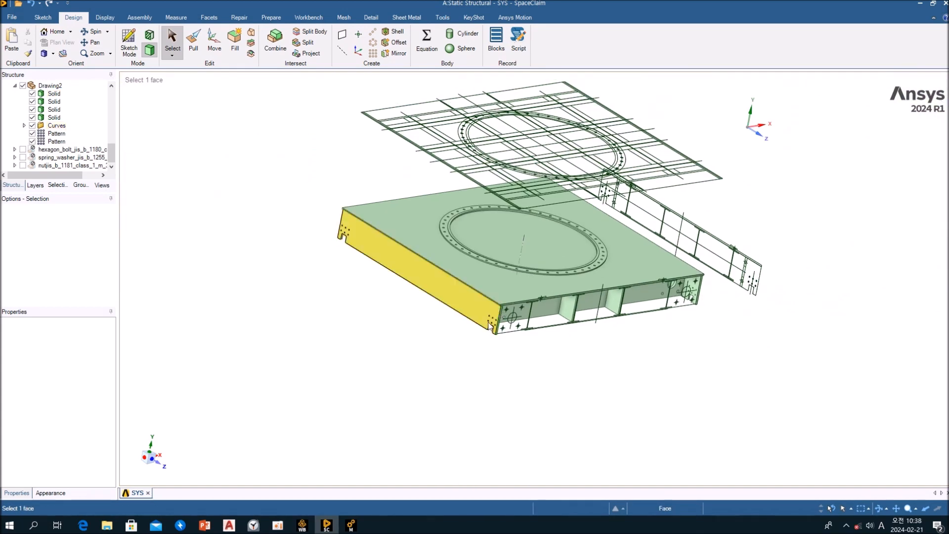
{"action": "left_click", "coordinate": [351, 527]}
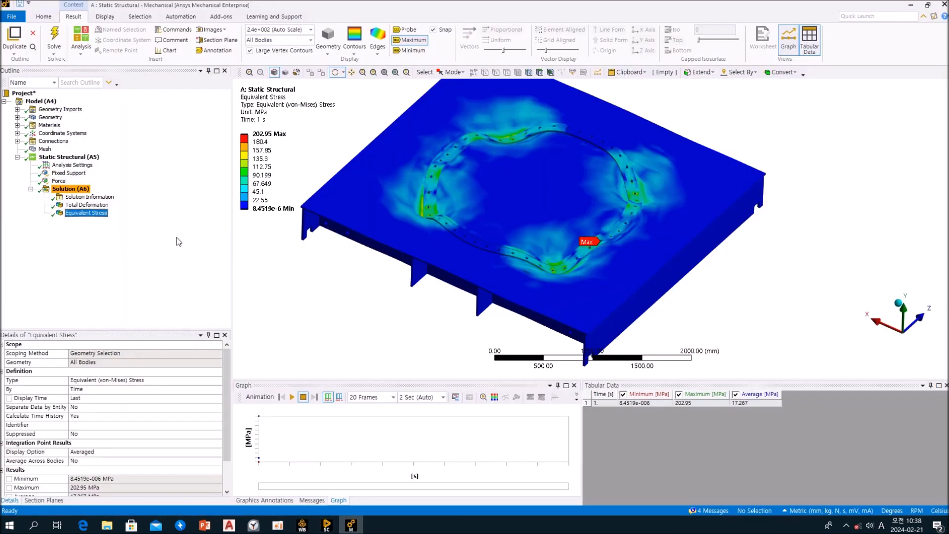
- Show the mesh and examine its elements on the underside beams, stiffeners and around the bolt holes
{"action": "left_click", "coordinate": [44, 149]}
{"action": "middle_click_drag", "start_coordinate": [433, 249], "coordinate": [592, 251]}
{"action": "scroll", "coordinate": [437, 258], "scroll_direction": "up", "scroll_amount": 5}
{"action": "scroll", "coordinate": [625, 215], "scroll_direction": "up", "scroll_amount": 5}
{"action": "scroll", "coordinate": [590, 238], "scroll_direction": "down", "scroll_amount": 8}
{"action": "middle_click_drag", "start_coordinate": [576, 268], "coordinate": [486, 185]}
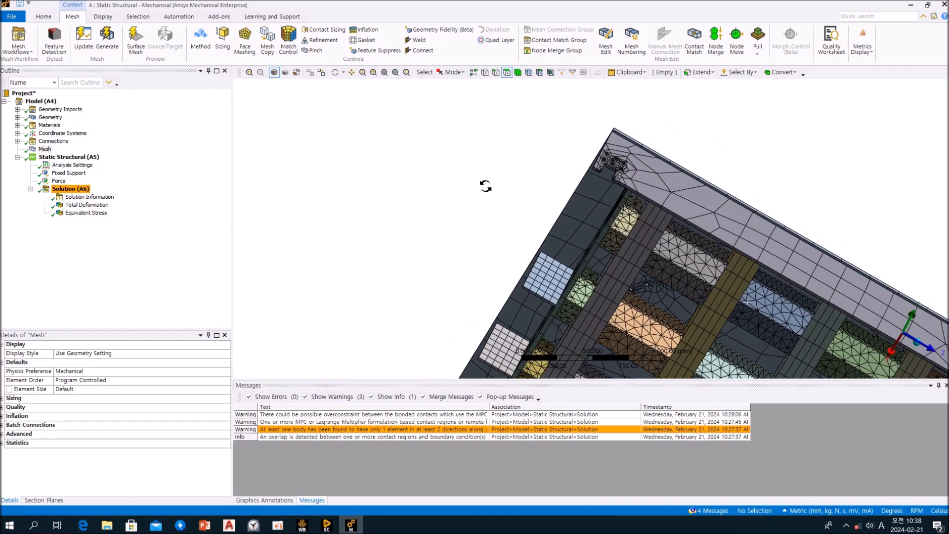
{"action": "left_click", "coordinate": [98, 298]}
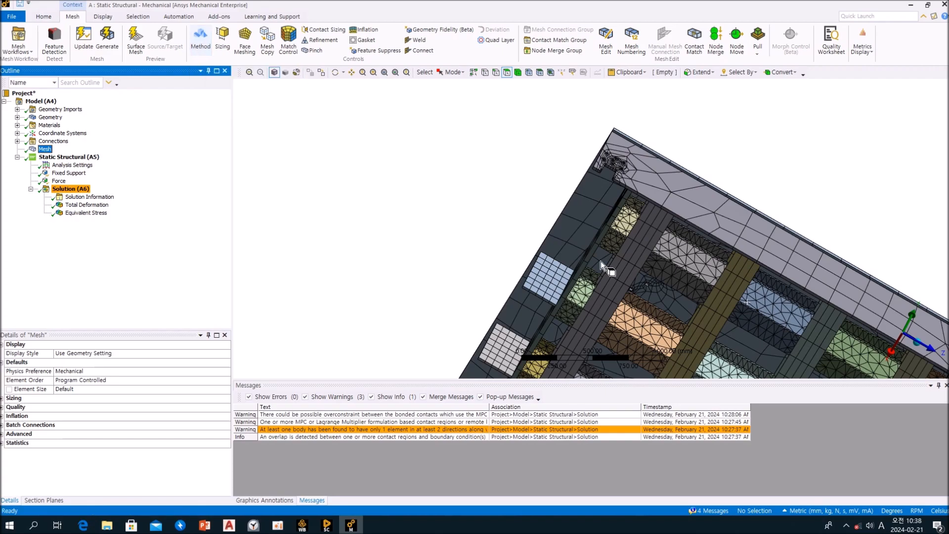
{"action": "middle_click_drag", "start_coordinate": [608, 269], "coordinate": [736, 256]}
{"action": "scroll", "coordinate": [702, 253], "scroll_direction": "up", "scroll_amount": 6}
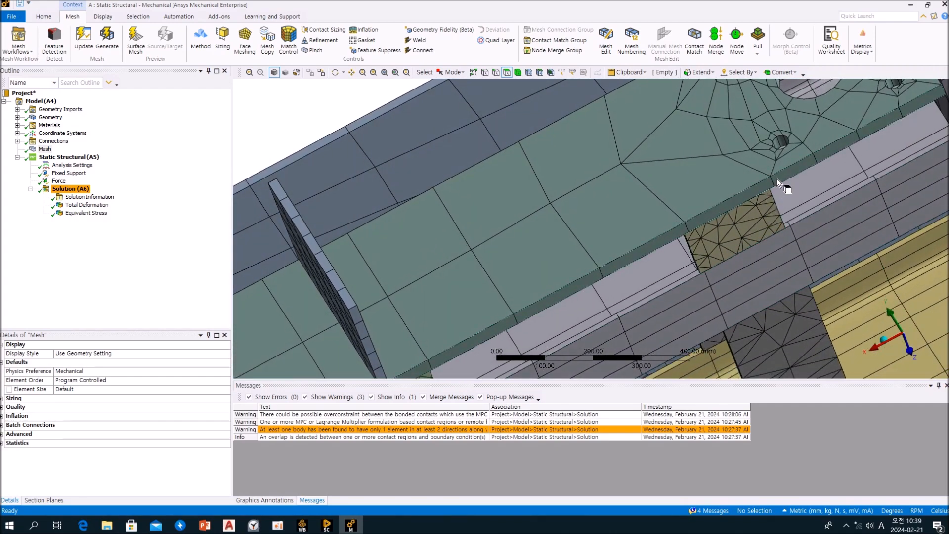
{"action": "scroll", "coordinate": [776, 178], "scroll_direction": "down", "scroll_amount": 5}
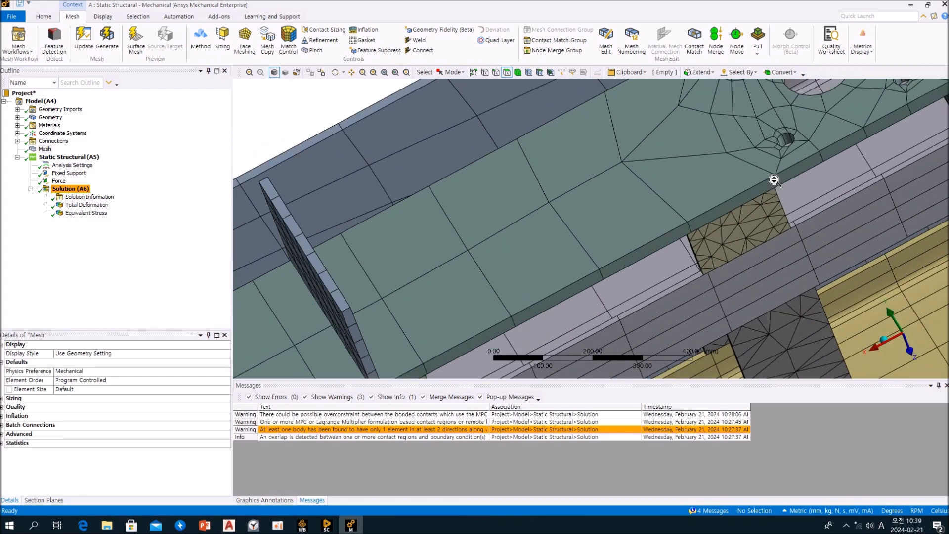
{"action": "scroll", "coordinate": [752, 185], "scroll_direction": "down", "scroll_amount": 5}
- Examine the mesh on the top plate, side plate and circular flange ring
{"action": "middle_click_drag", "start_coordinate": [734, 191], "coordinate": [651, 307]}
{"action": "scroll", "coordinate": [567, 191], "scroll_direction": "up", "scroll_amount": 4}
{"action": "scroll", "coordinate": [613, 273], "scroll_direction": "up", "scroll_amount": 2}
{"action": "scroll", "coordinate": [651, 307], "scroll_direction": "up", "scroll_amount": 3}
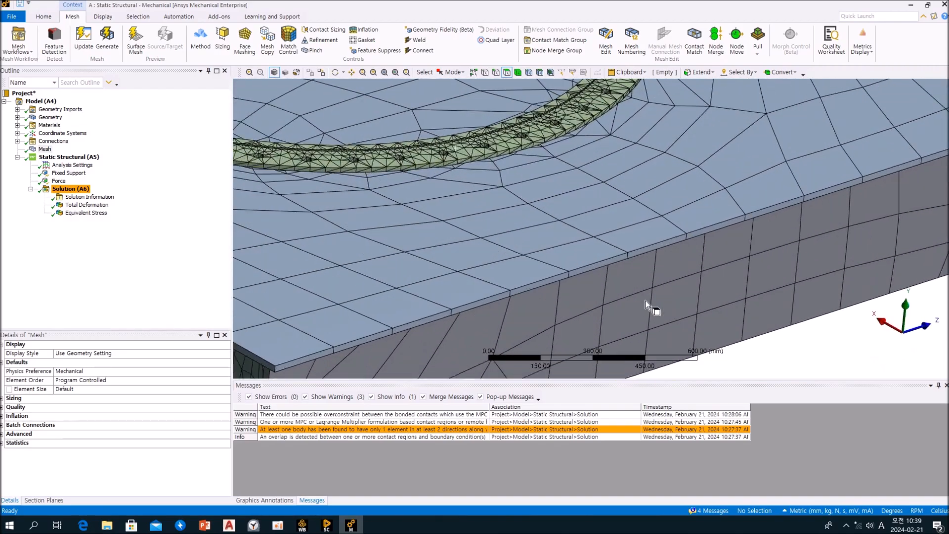
{"action": "scroll", "coordinate": [652, 301], "scroll_direction": "down", "scroll_amount": 7}
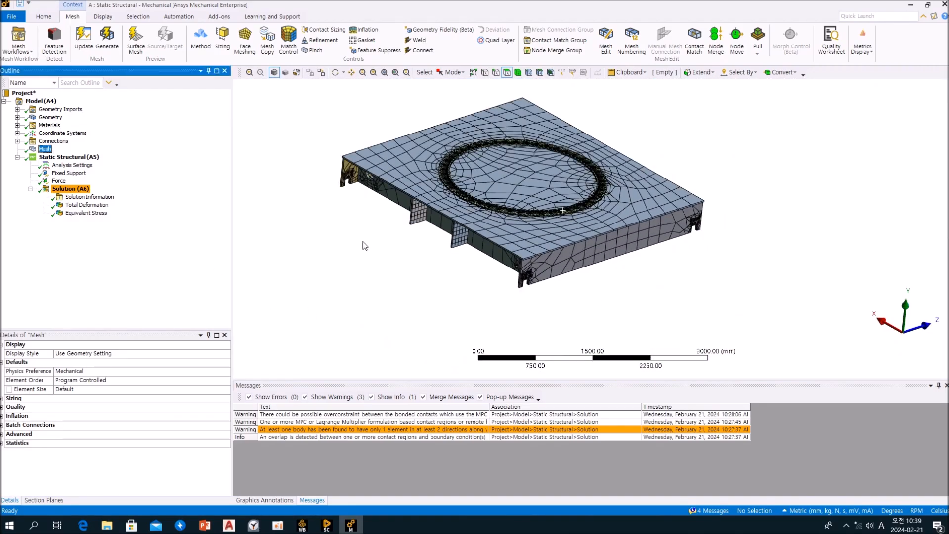
{"action": "middle_click_drag", "start_coordinate": [385, 238], "coordinate": [384, 252]}
{"action": "left_click", "coordinate": [130, 258]}
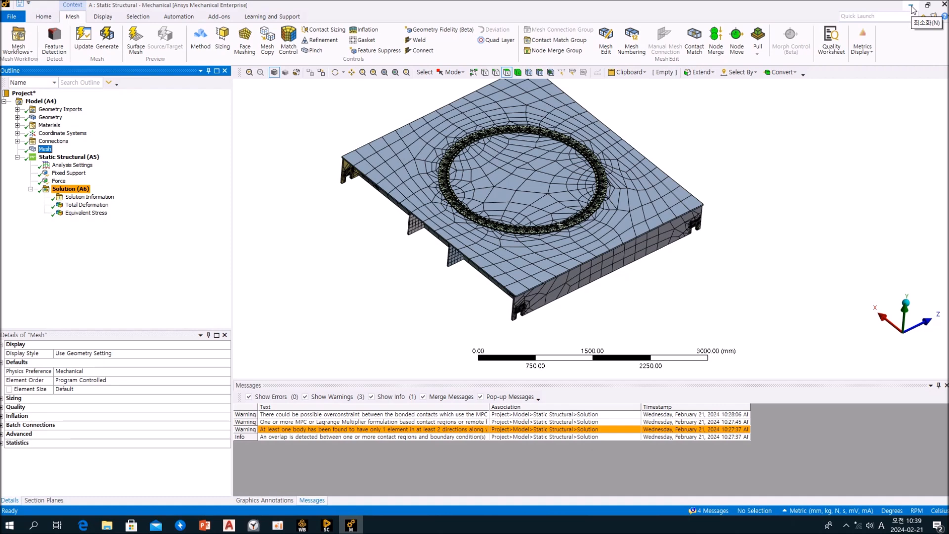
{"action": "middle_click_drag", "start_coordinate": [620, 262], "coordinate": [609, 240]}
{"action": "scroll", "coordinate": [593, 225], "scroll_direction": "up", "scroll_amount": 3}
{"action": "scroll", "coordinate": [556, 211], "scroll_direction": "up", "scroll_amount": 6}
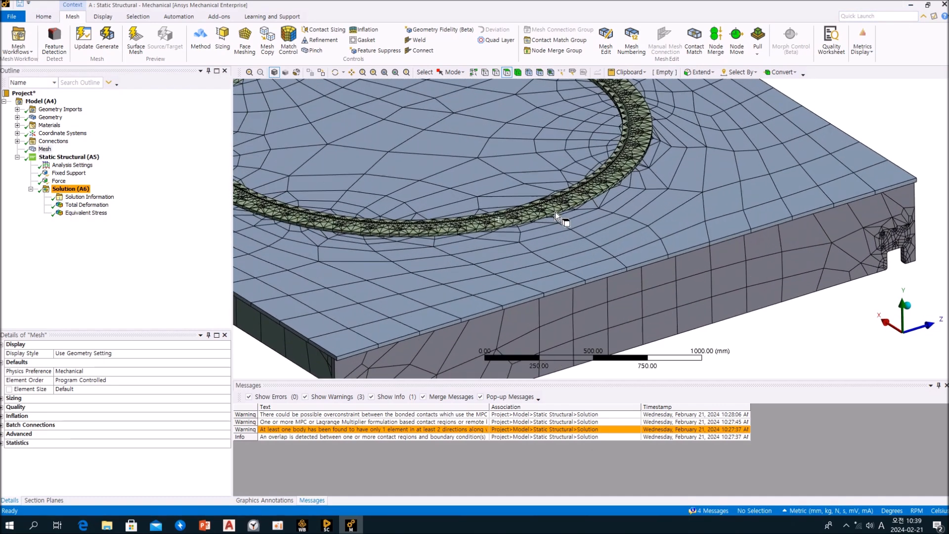
{"action": "scroll", "coordinate": [534, 231], "scroll_direction": "down", "scroll_amount": 6}
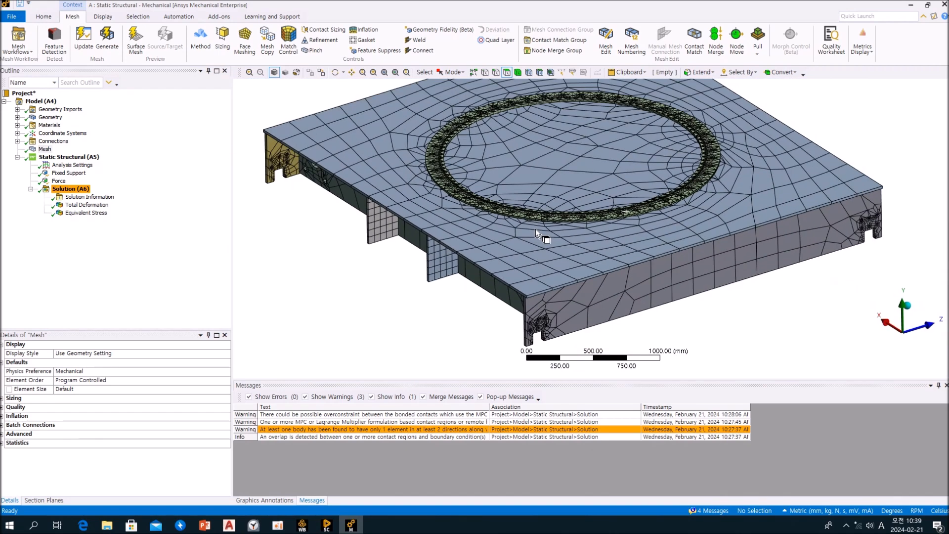
- Close the original system's SpaceClaim geometry window and switch to the Workbench project schematic
{"action": "left_click", "coordinate": [911, 5]}
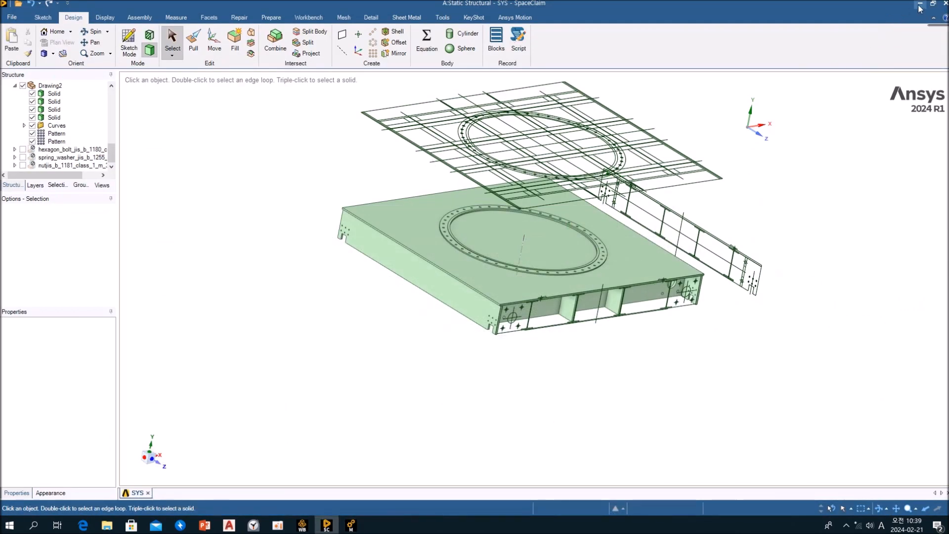
{"action": "left_click", "coordinate": [919, 4]}
{"action": "left_click", "coordinate": [266, 216]}
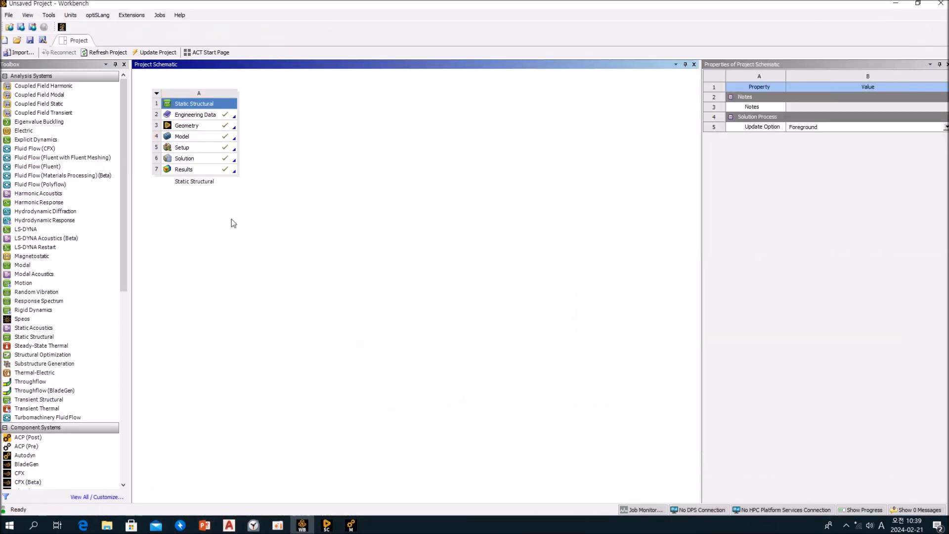
{"action": "left_click", "coordinate": [328, 525]}
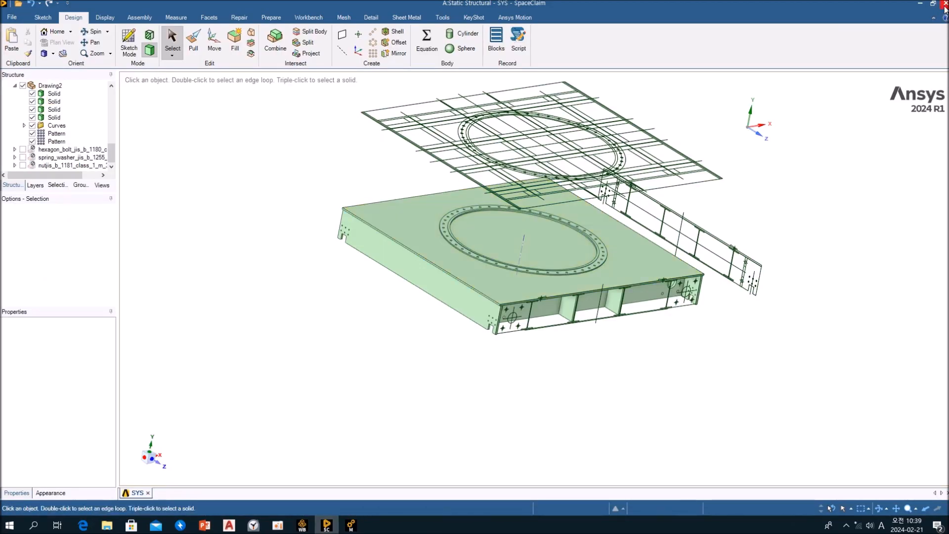
{"action": "left_click", "coordinate": [327, 525]}
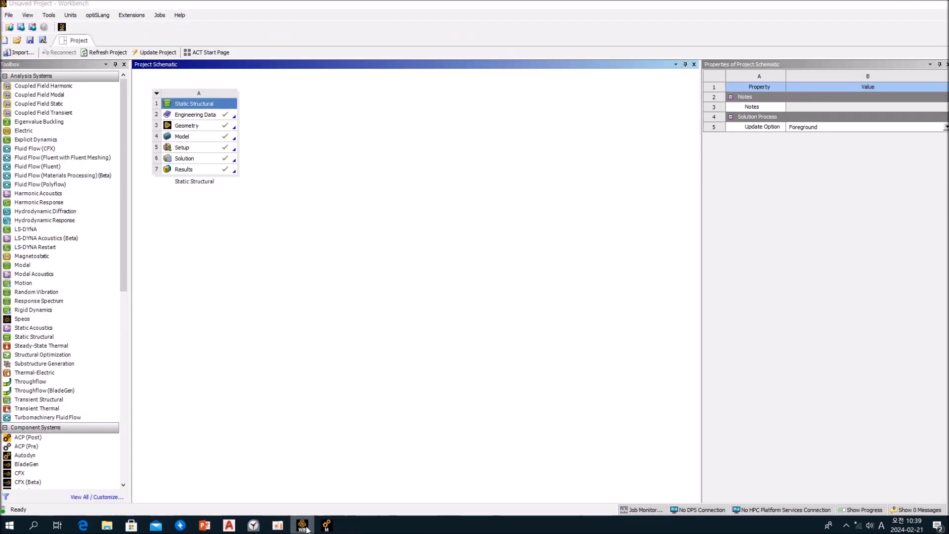
{"action": "left_click", "coordinate": [303, 525]}
{"action": "left_click", "coordinate": [303, 525]}
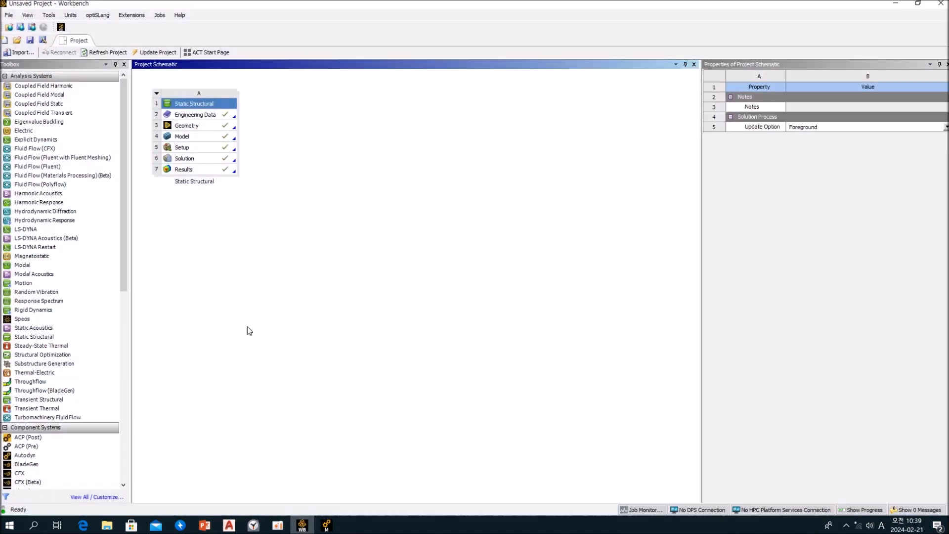
- Duplicate the whole Static Structural system A in the project schematic
{"action": "left_click", "coordinate": [157, 94]}
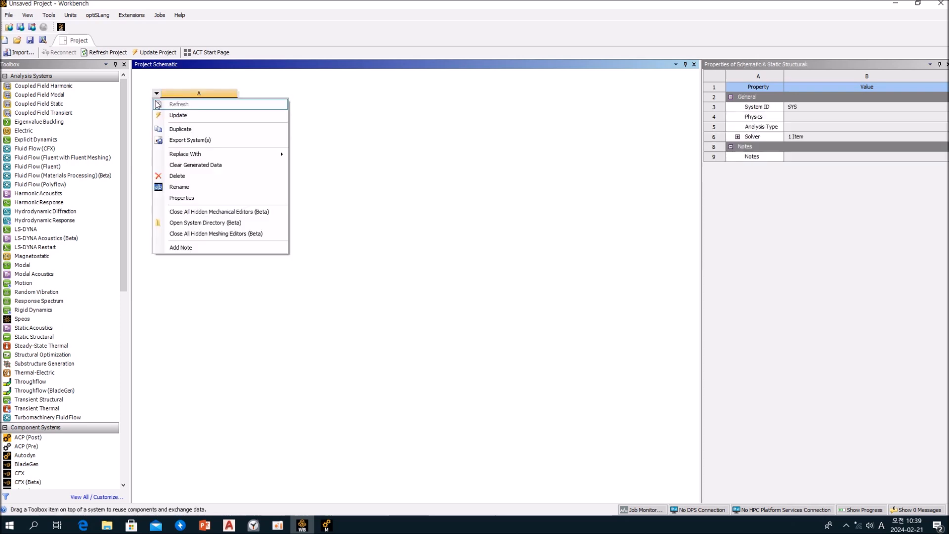
{"action": "left_click", "coordinate": [251, 130]}
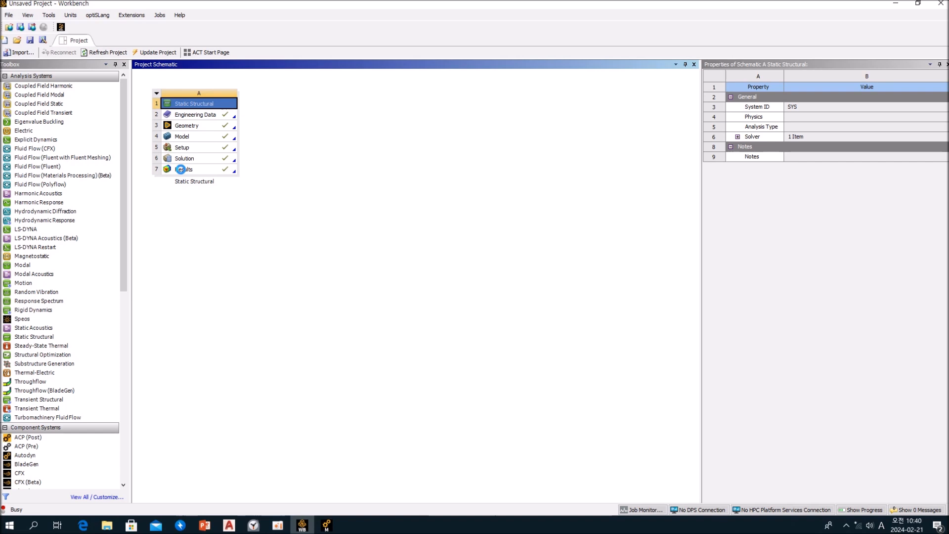
{"action": "left_click_drag", "start_coordinate": [189, 230], "coordinate": [304, 140]}
{"action": "left_click", "coordinate": [343, 203]}
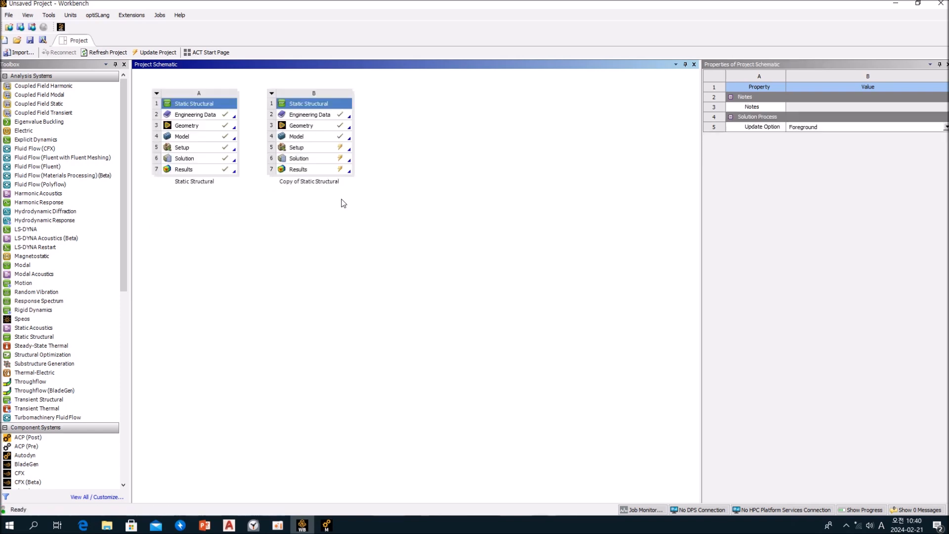
- Open the geometry of the Copy of Static Structural system in SpaceClaim
{"action": "double_click", "coordinate": [316, 124]}
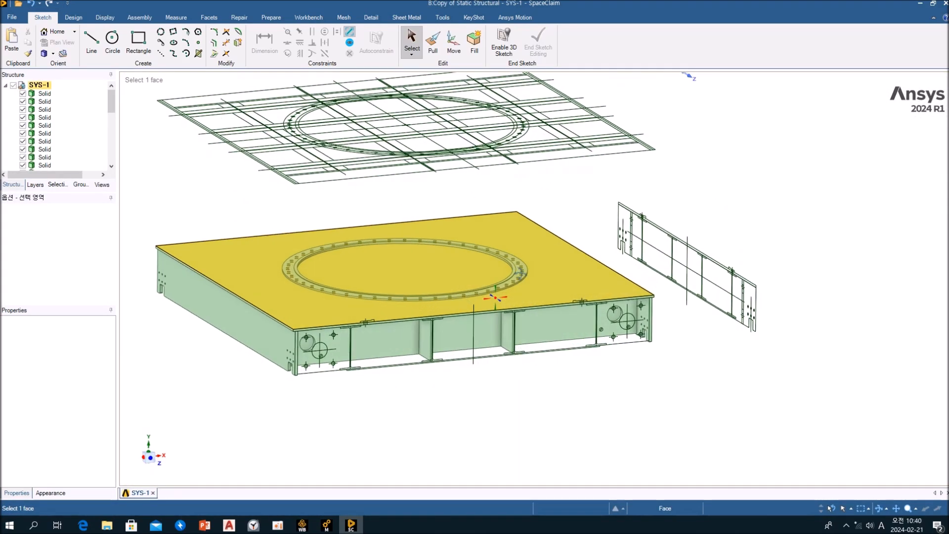
{"action": "scroll", "coordinate": [346, 259], "scroll_direction": "down", "scroll_amount": 3}
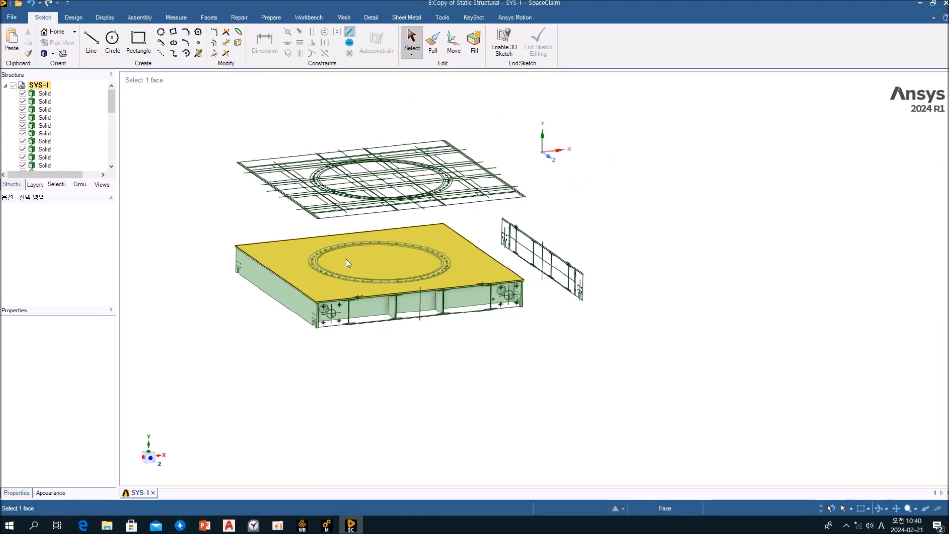
{"action": "middle_click_drag", "start_coordinate": [365, 281], "coordinate": [254, 159]}
- Delete the Curves folder from the Drawing2 component, leaving its solids and patterns in place
{"action": "left_click_drag", "start_coordinate": [245, 148], "coordinate": [627, 286]}
{"action": "left_click_drag", "start_coordinate": [111, 100], "coordinate": [111, 148]}
{"action": "left_click", "coordinate": [15, 141]}
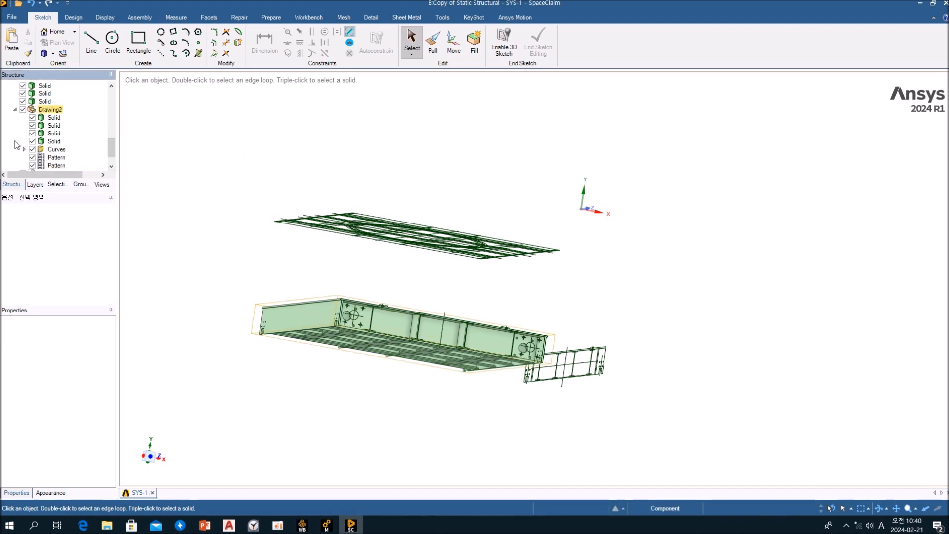
{"action": "scroll", "coordinate": [15, 145], "scroll_direction": "down", "scroll_amount": 1}
{"action": "left_click", "coordinate": [54, 126]}
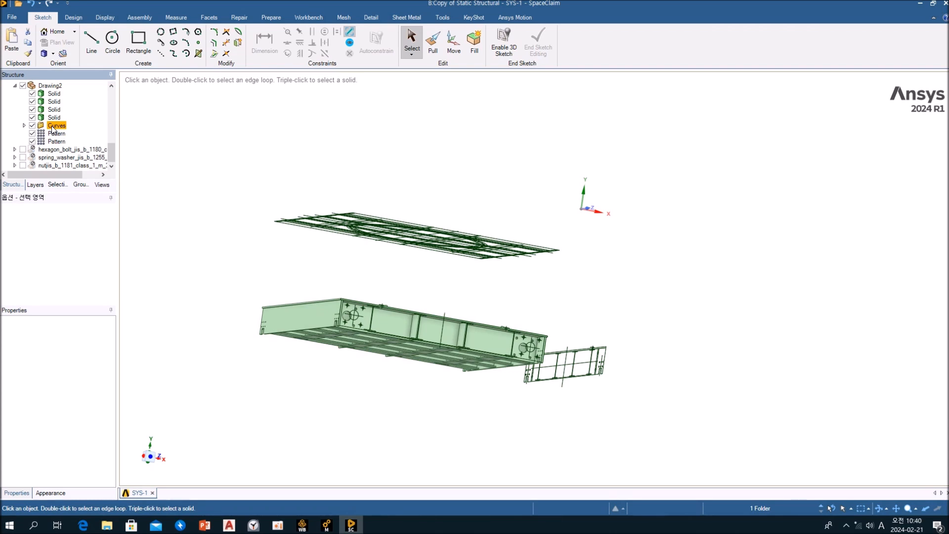
{"action": "key", "text": "Delete"}
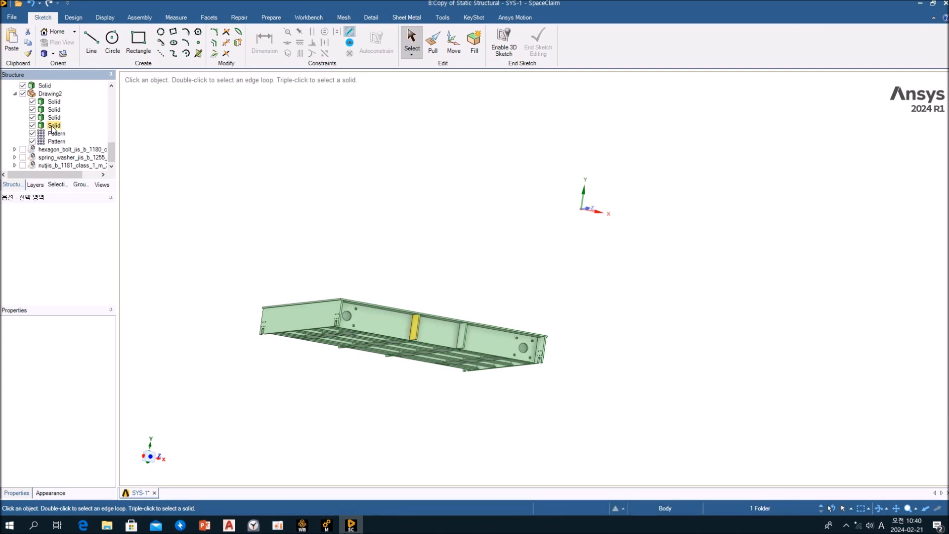
- Examine the top plate, side stiffeners and the circular flange ring with its bolt holes on the model
{"action": "middle_click_drag", "start_coordinate": [349, 206], "coordinate": [403, 329]}
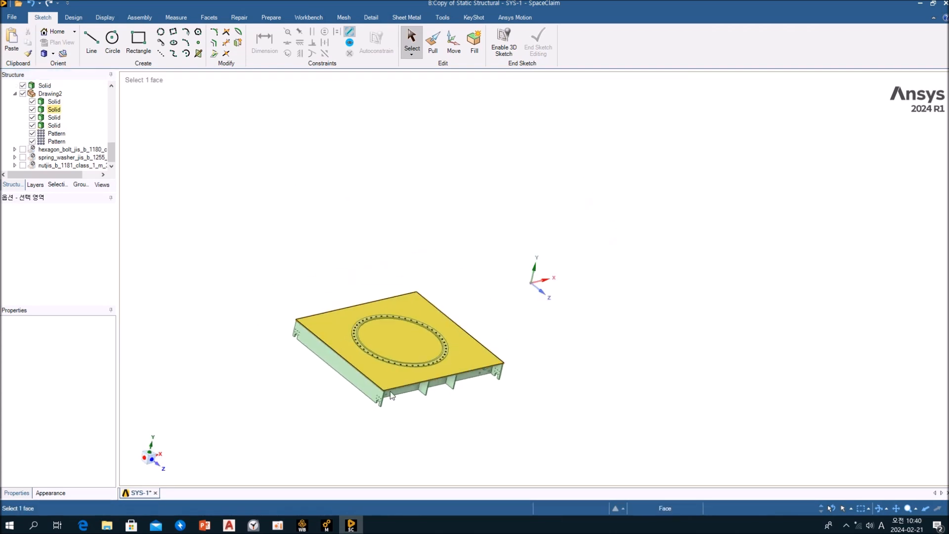
{"action": "middle_click_drag", "start_coordinate": [392, 394], "coordinate": [411, 417]}
{"action": "scroll", "coordinate": [421, 347], "scroll_direction": "up", "scroll_amount": 10}
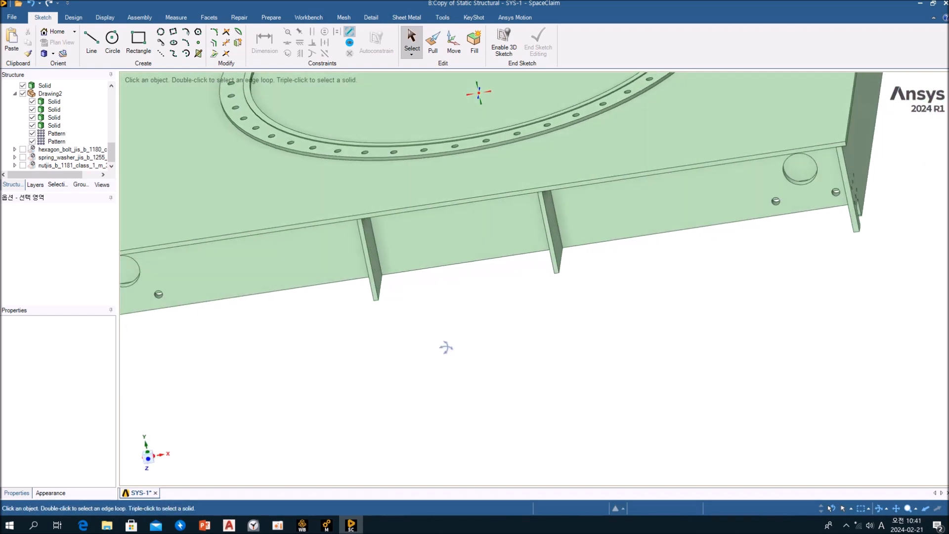
{"action": "middle_click_drag", "start_coordinate": [445, 346], "coordinate": [617, 331]}
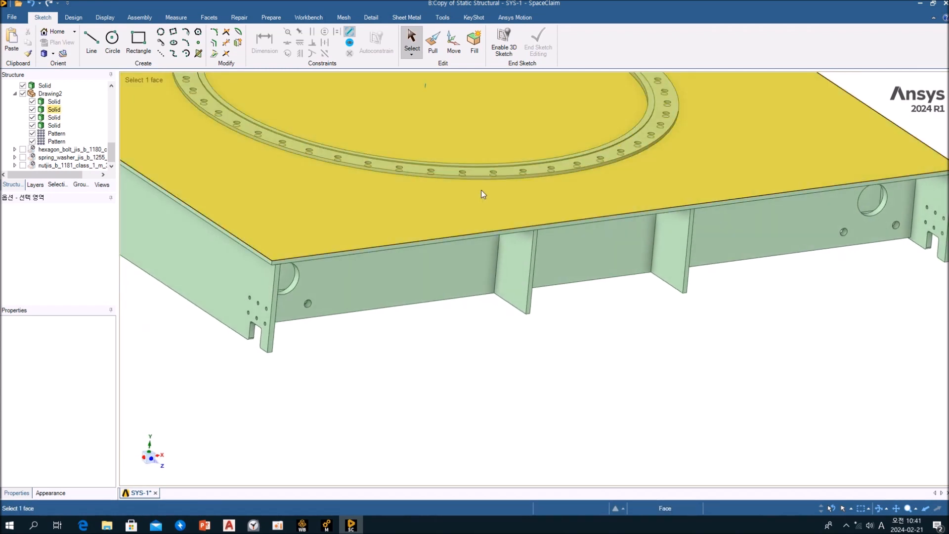
{"action": "middle_click_drag", "start_coordinate": [492, 189], "coordinate": [601, 313], "text": "ctrl"}
{"action": "middle_click_drag", "start_coordinate": [519, 305], "coordinate": [469, 295]}
{"action": "scroll", "coordinate": [465, 292], "scroll_direction": "up", "scroll_amount": 6}
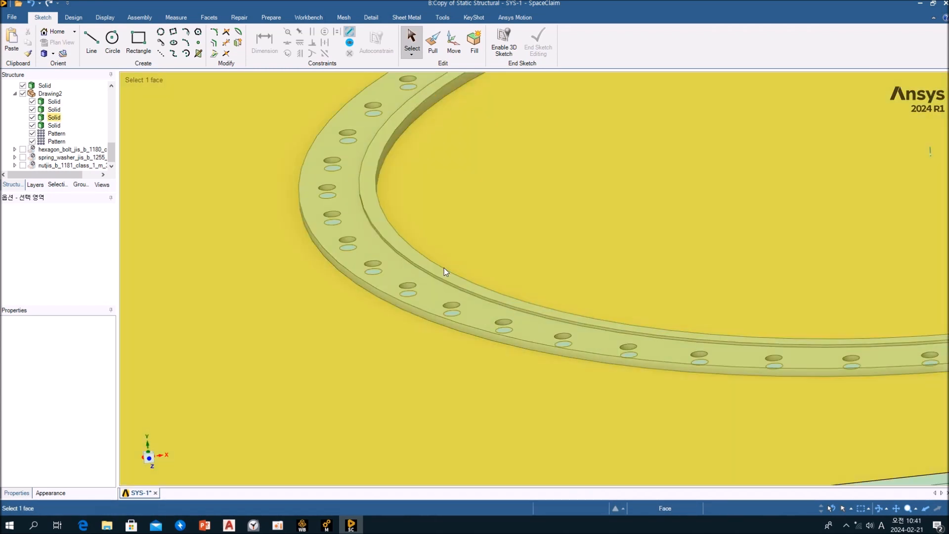
{"action": "left_click", "coordinate": [452, 292]}
{"action": "left_click", "coordinate": [453, 292]}
{"action": "left_click", "coordinate": [439, 331]}
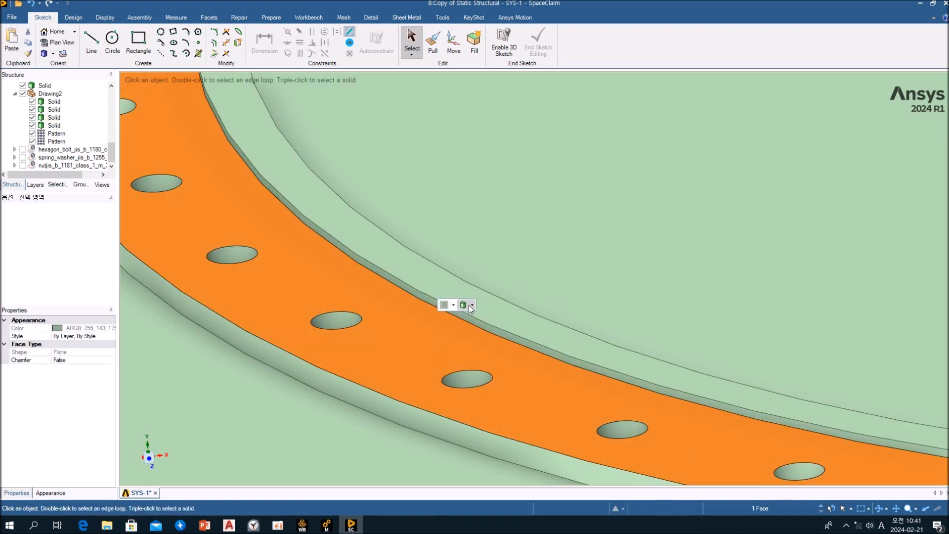
{"action": "left_click", "coordinate": [499, 311]}
{"action": "middle_click_drag", "start_coordinate": [465, 342], "coordinate": [488, 320]}
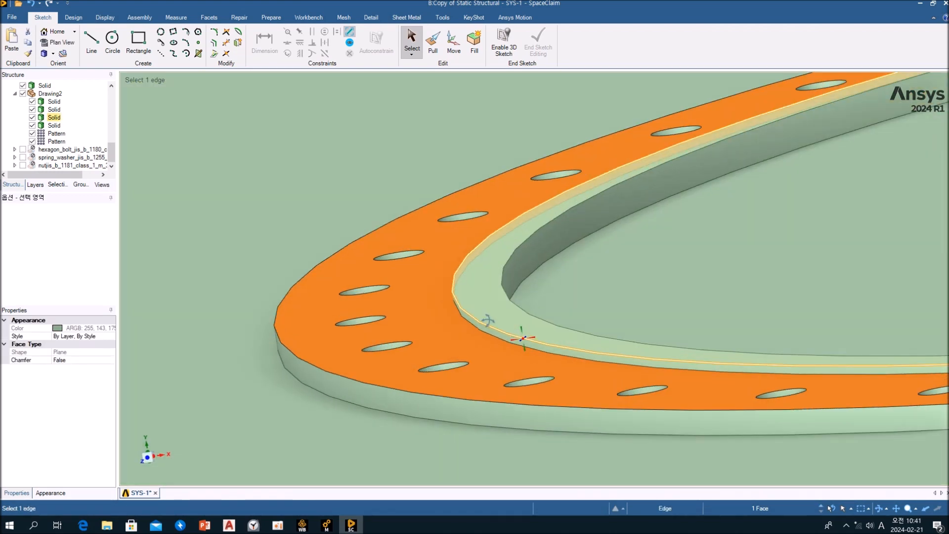
{"action": "scroll", "coordinate": [488, 319], "scroll_direction": "down", "scroll_amount": 5}
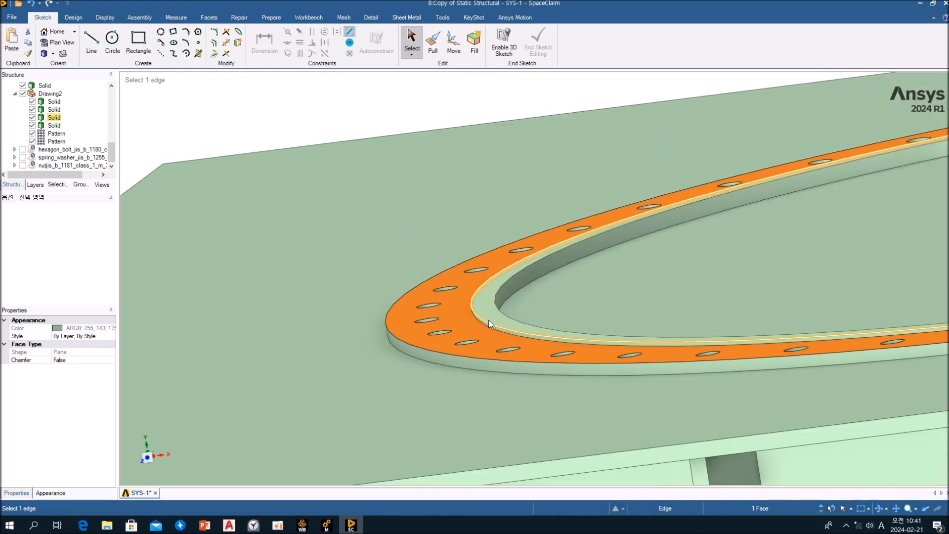
{"action": "scroll", "coordinate": [488, 319], "scroll_direction": "down", "scroll_amount": 6}
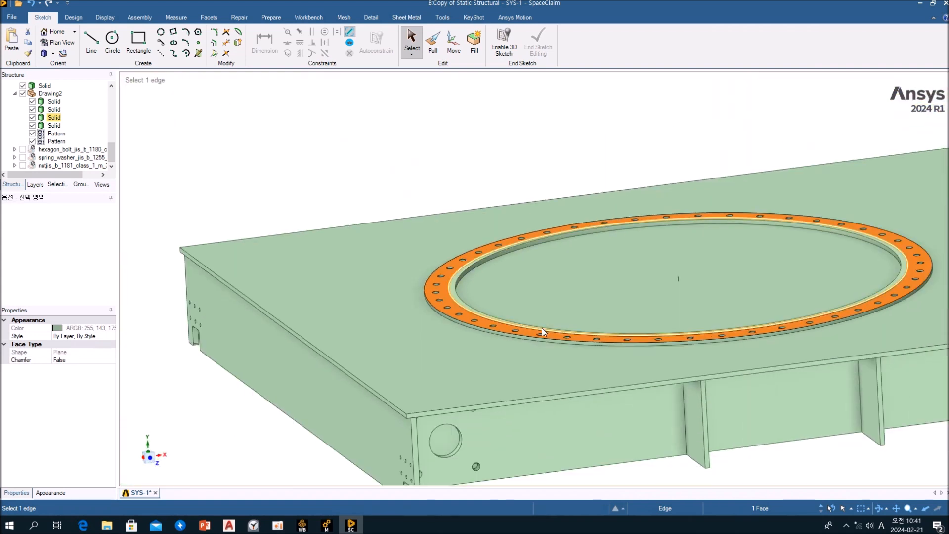
{"action": "left_click", "coordinate": [446, 160]}
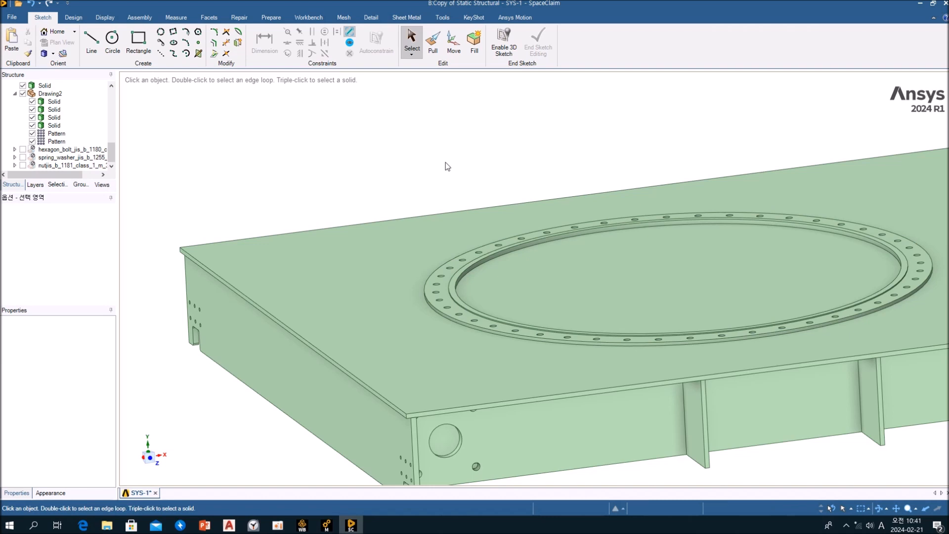
- Inspect the stepped inner rim and bolt-hole face of the circular flange ring on the top plate
{"action": "scroll", "coordinate": [459, 304], "scroll_direction": "up", "scroll_amount": 6}
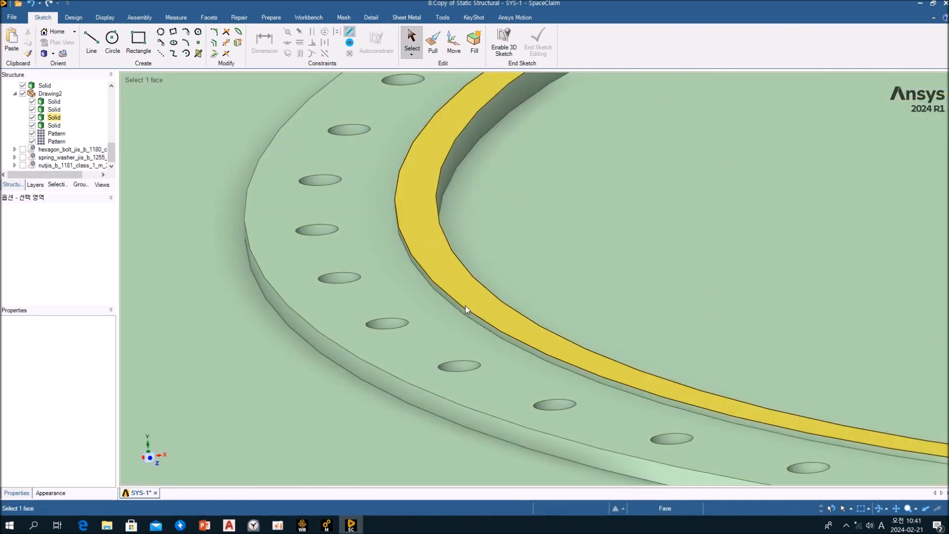
{"action": "scroll", "coordinate": [464, 306], "scroll_direction": "down", "scroll_amount": 8}
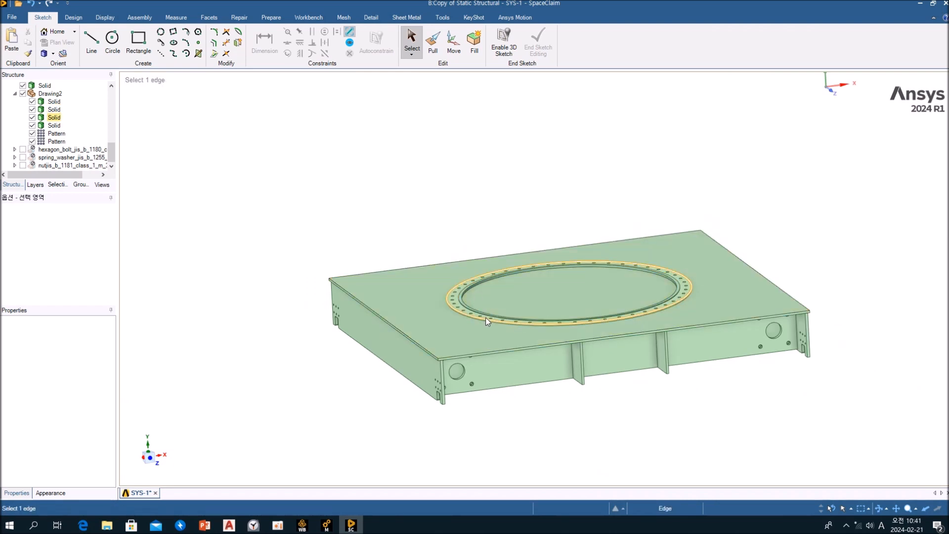
{"action": "scroll", "coordinate": [485, 319], "scroll_direction": "up", "scroll_amount": 8}
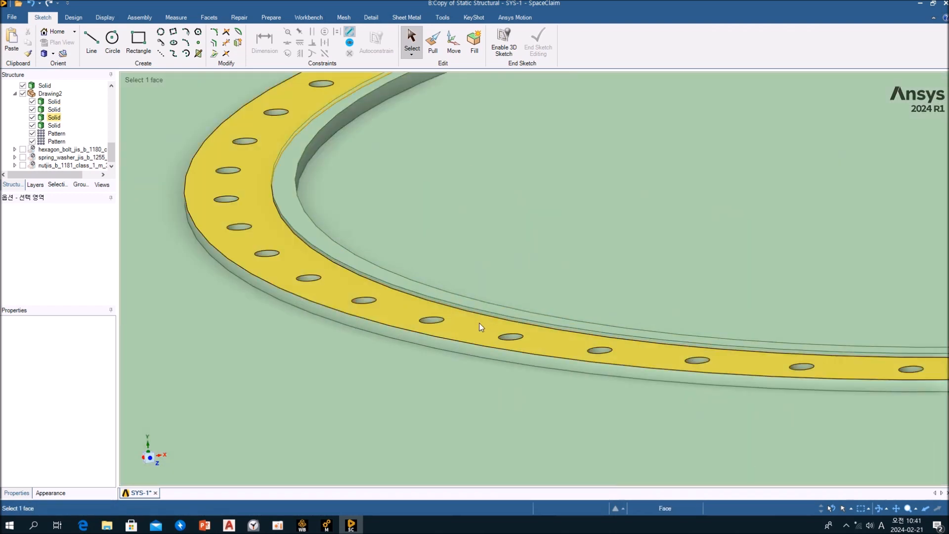
{"action": "scroll", "coordinate": [478, 323], "scroll_direction": "down", "scroll_amount": 8}
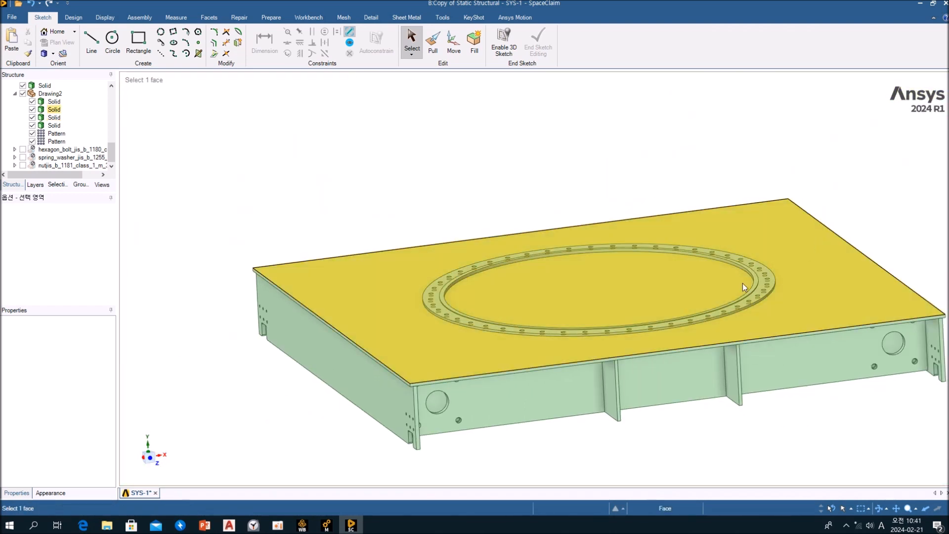
{"action": "left_click", "coordinate": [443, 305]}
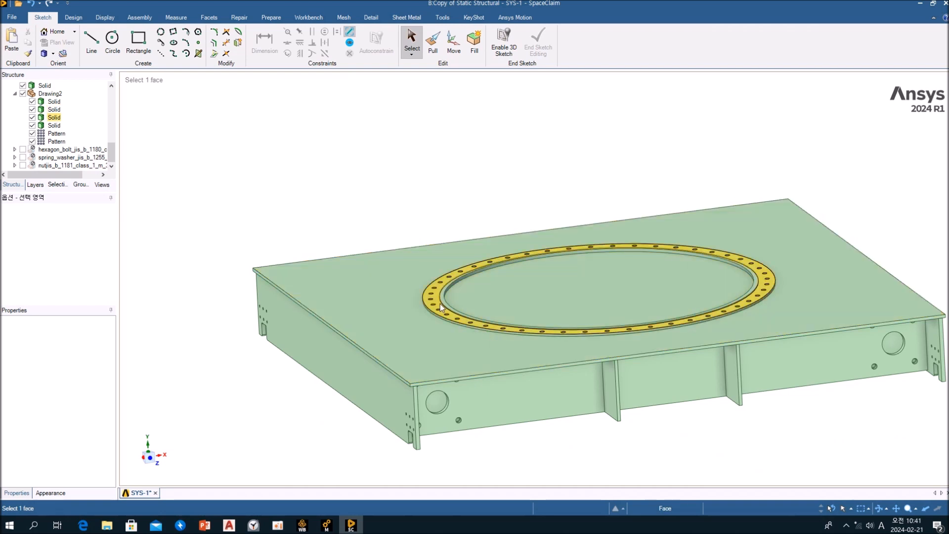
{"action": "key", "text": "Escape"}
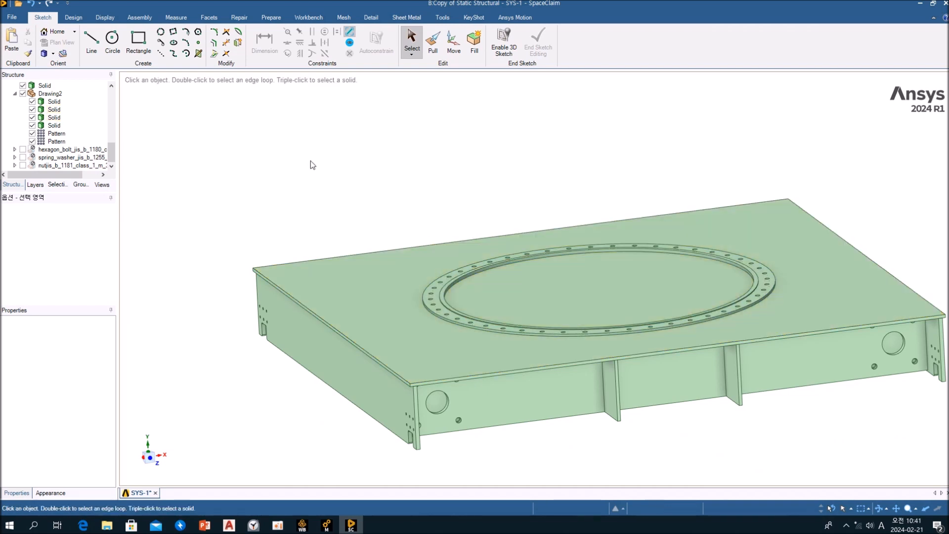
- Split the flange ring body at its stepped inner rim with Split Body, and undo the split
{"action": "left_click", "coordinate": [74, 17]}
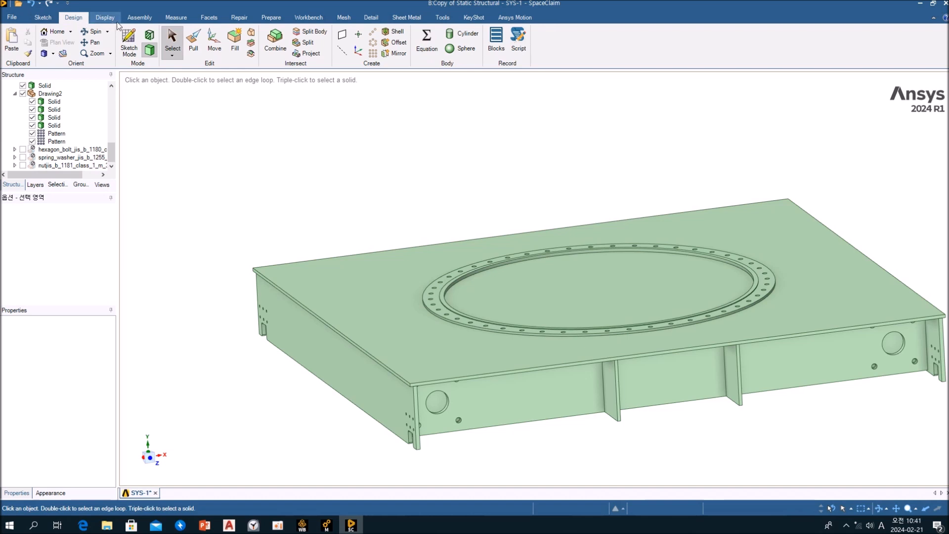
{"action": "left_click", "coordinate": [312, 30]}
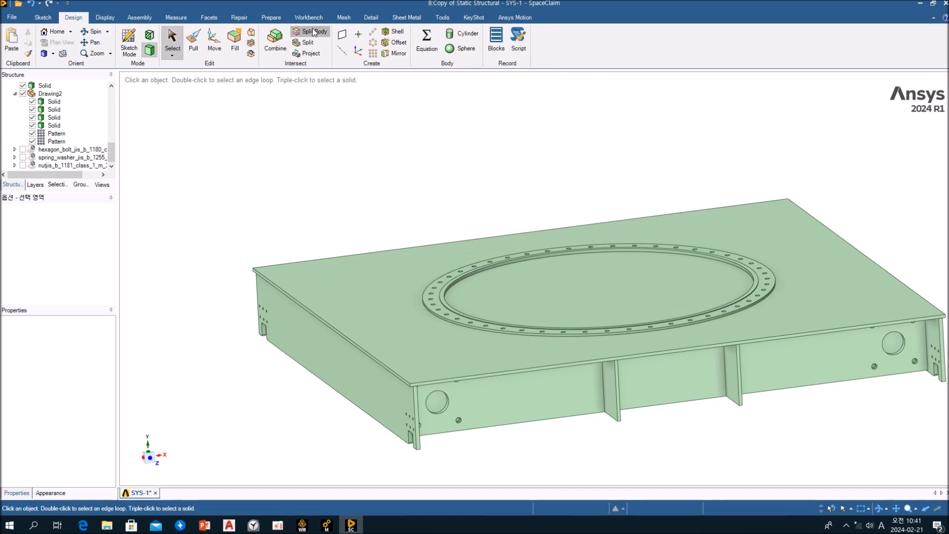
{"action": "scroll", "coordinate": [499, 291], "scroll_direction": "up", "scroll_amount": 6}
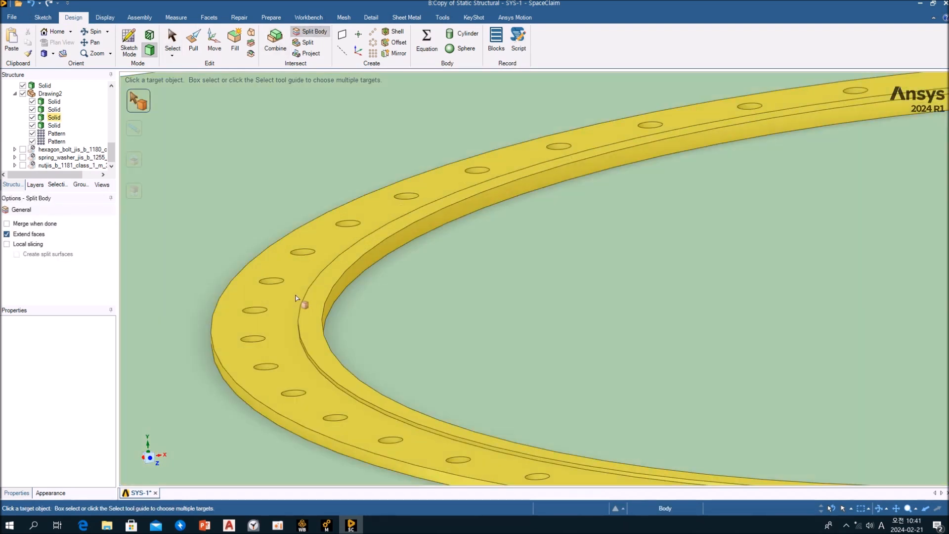
{"action": "left_click", "coordinate": [303, 299]}
{"action": "scroll", "coordinate": [303, 299], "scroll_direction": "up", "scroll_amount": 3}
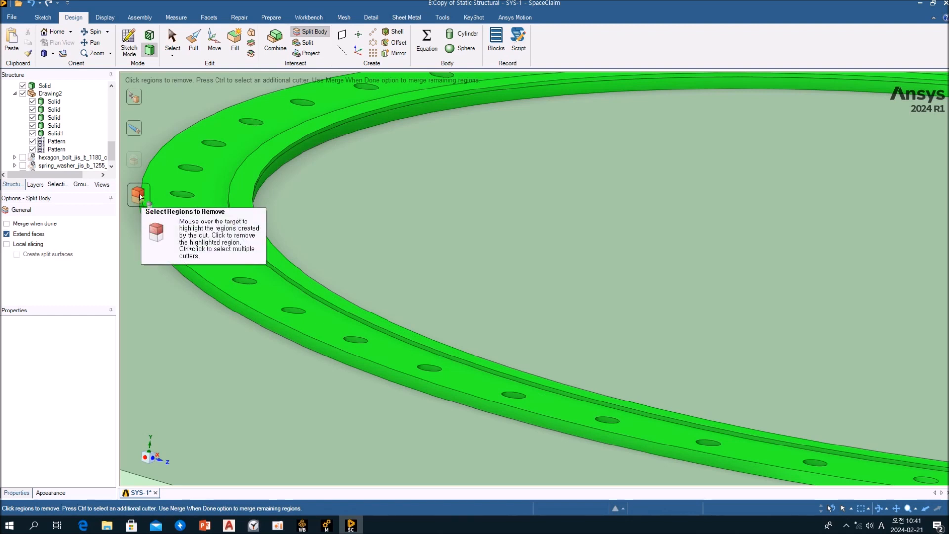
{"action": "left_click", "coordinate": [276, 267]}
{"action": "key", "text": "z"}
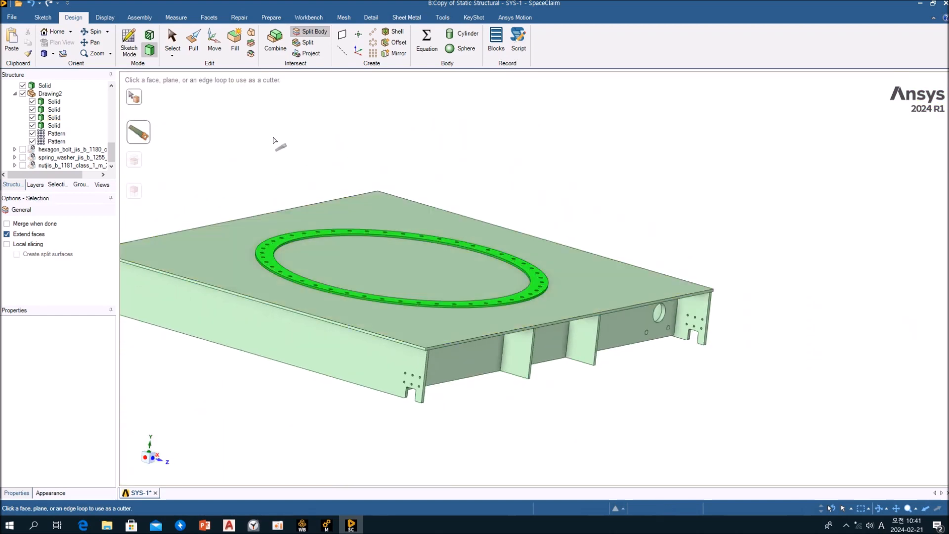
{"action": "key", "text": "Escape"}
- Examine the rib and stiffener plates on the underside of the model, including one of the rib's flat faces
{"action": "middle_click_drag", "start_coordinate": [440, 229], "coordinate": [479, 334]}
{"action": "scroll", "coordinate": [449, 328], "scroll_direction": "up", "scroll_amount": 5}
{"action": "left_click", "coordinate": [457, 295]}
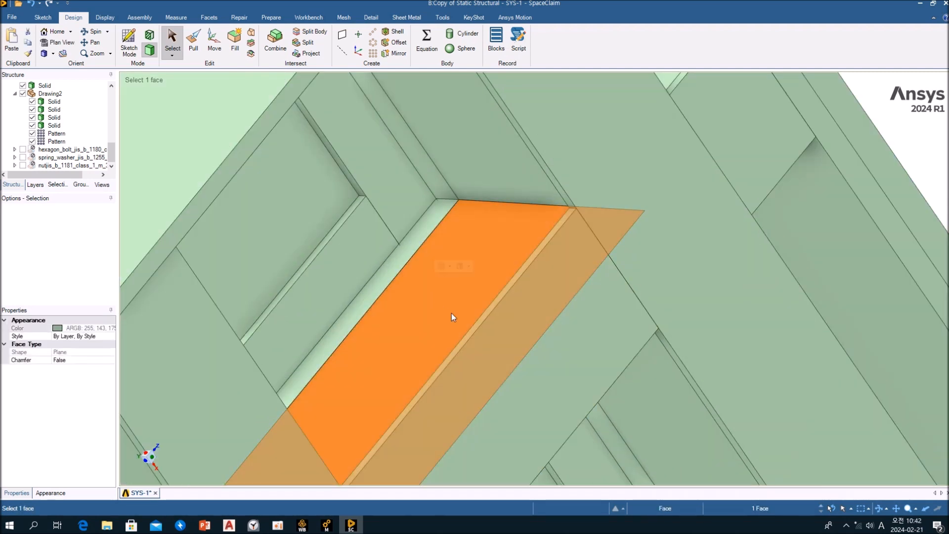
{"action": "scroll", "coordinate": [461, 319], "scroll_direction": "down", "scroll_amount": 3}
{"action": "middle_click_drag", "start_coordinate": [462, 319], "coordinate": [407, 391]}
{"action": "scroll", "coordinate": [407, 392], "scroll_direction": "down", "scroll_amount": 5}
{"action": "left_click", "coordinate": [484, 265]}
{"action": "middle_click_drag", "start_coordinate": [485, 265], "coordinate": [522, 299]}
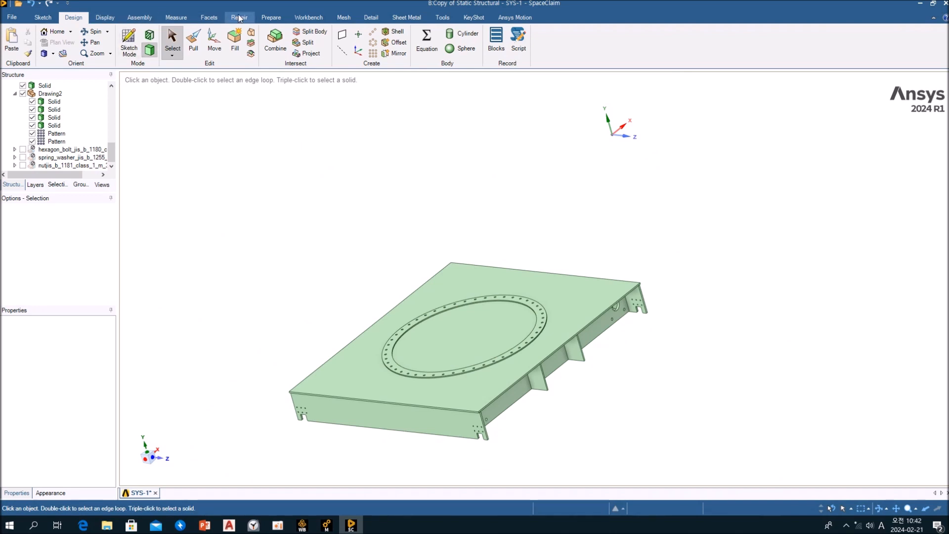
- Create a midsurface of the 20 mm top plate with Midsurface, using its selected face pair
{"action": "left_click", "coordinate": [269, 18]}
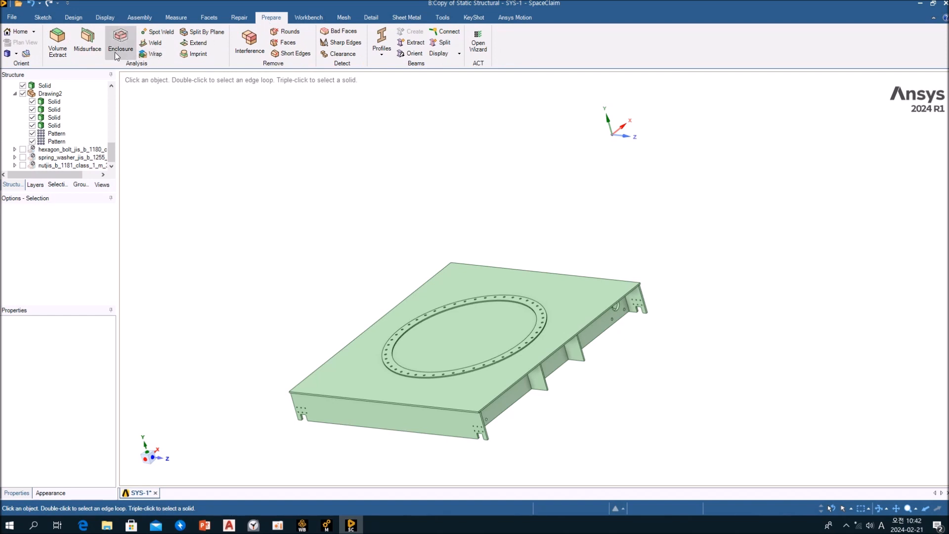
{"action": "left_click", "coordinate": [85, 56]}
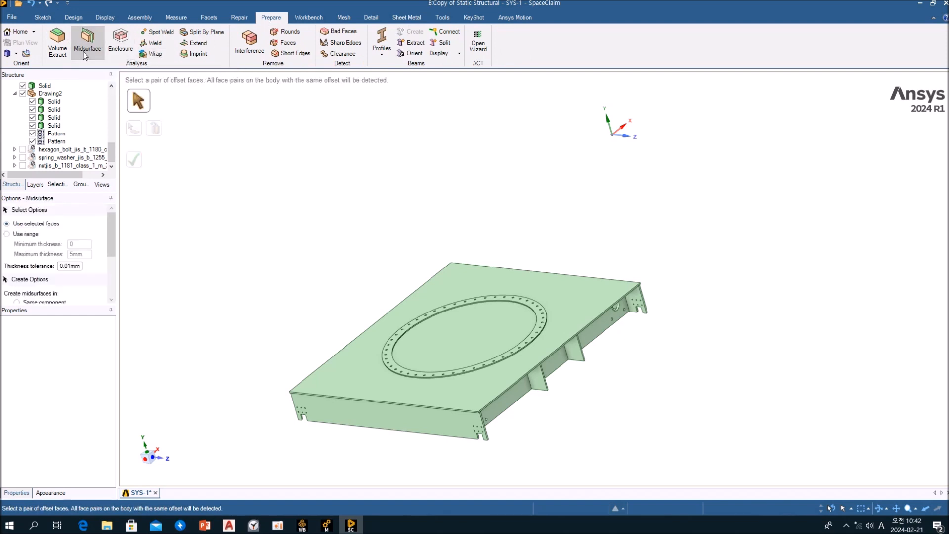
{"action": "left_click", "coordinate": [450, 389]}
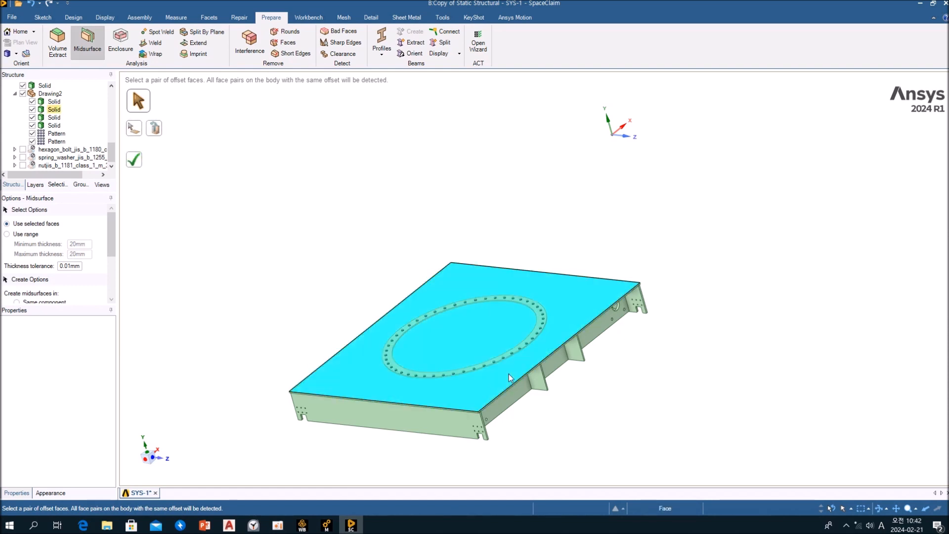
{"action": "left_click", "coordinate": [136, 162]}
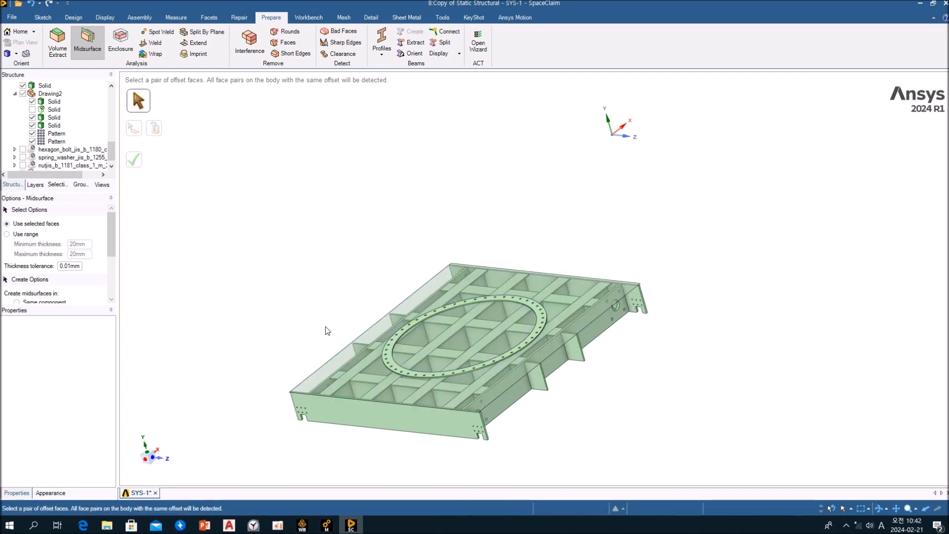
- Inspect the rib grid beneath the top plate's midsurface, and undo the midsurface
{"action": "middle_click_drag", "start_coordinate": [328, 339], "coordinate": [387, 347]}
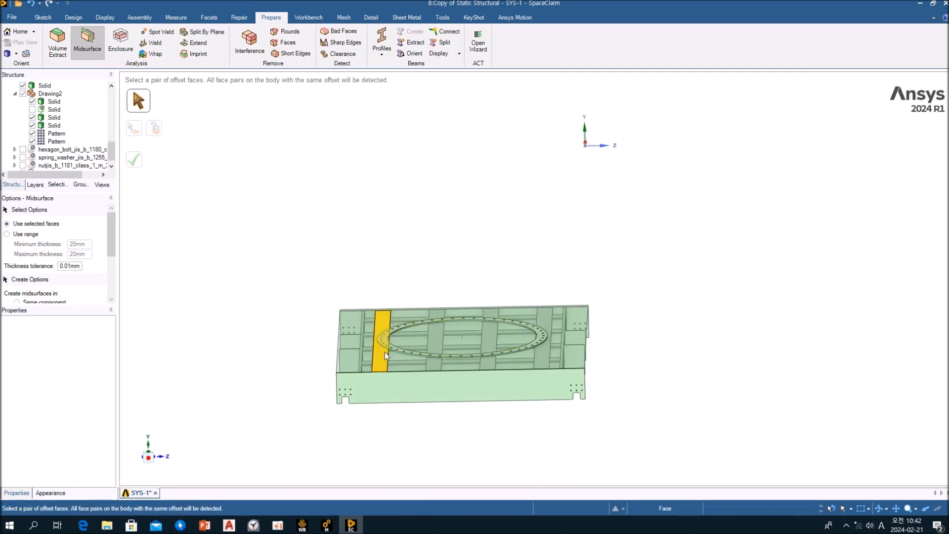
{"action": "scroll", "coordinate": [387, 349], "scroll_direction": "down", "scroll_amount": 7}
{"action": "scroll", "coordinate": [386, 352], "scroll_direction": "up", "scroll_amount": 8}
{"action": "scroll", "coordinate": [388, 317], "scroll_direction": "up", "scroll_amount": 6}
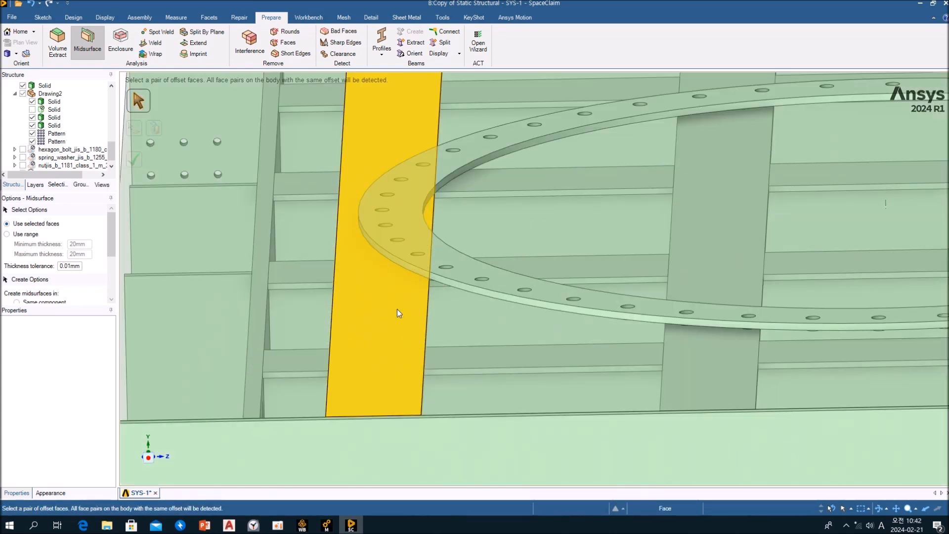
{"action": "scroll", "coordinate": [420, 329], "scroll_direction": "down", "scroll_amount": 2}
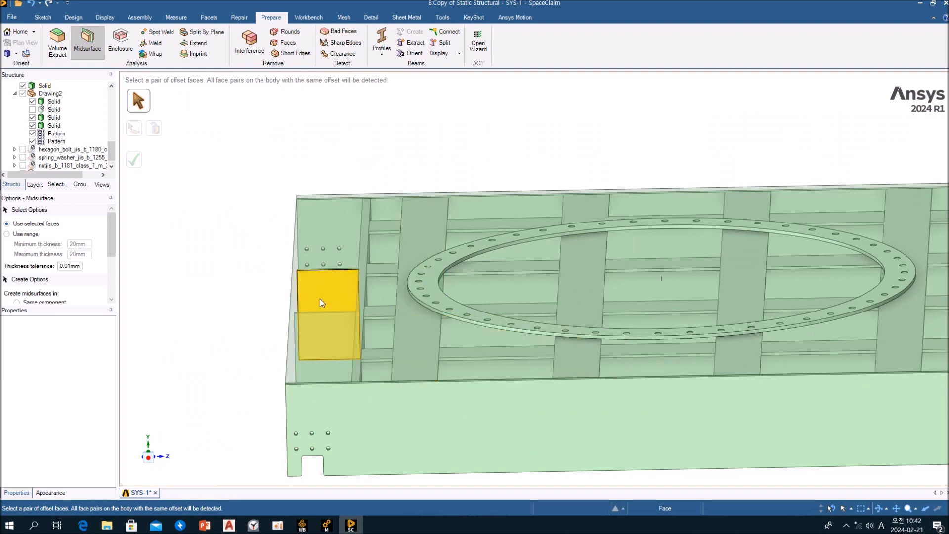
{"action": "middle_click_drag", "start_coordinate": [292, 297], "coordinate": [361, 346]}
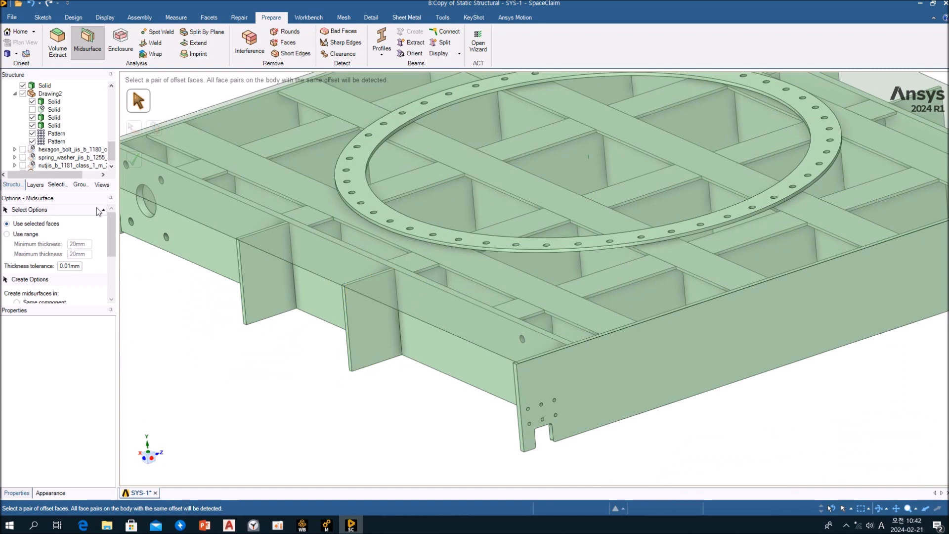
{"action": "left_click", "coordinate": [30, 8]}
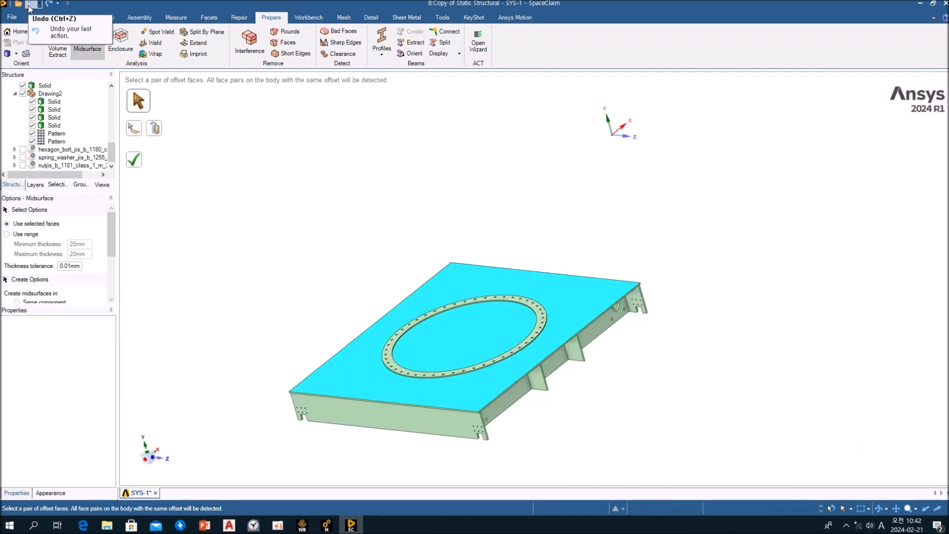
{"action": "key", "text": "Escape"}
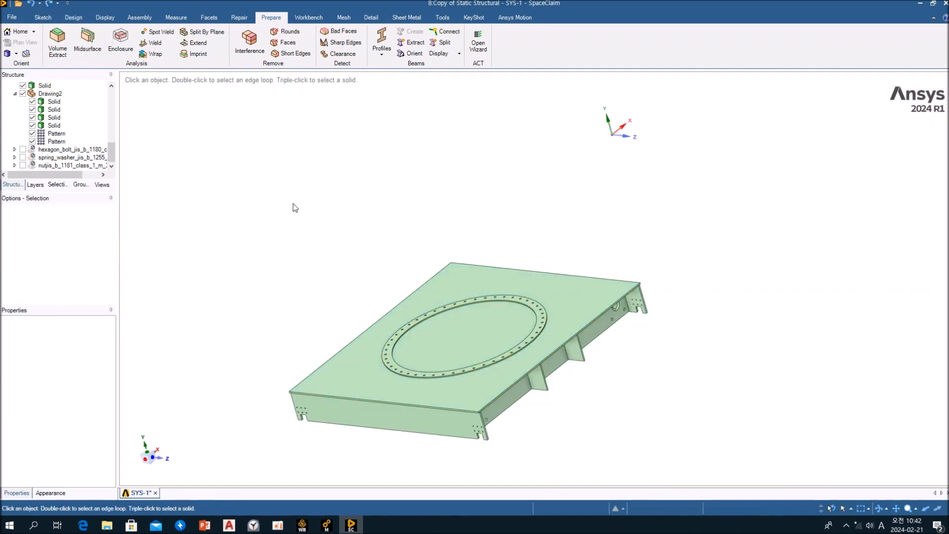
{"action": "left_click", "coordinate": [87, 42]}
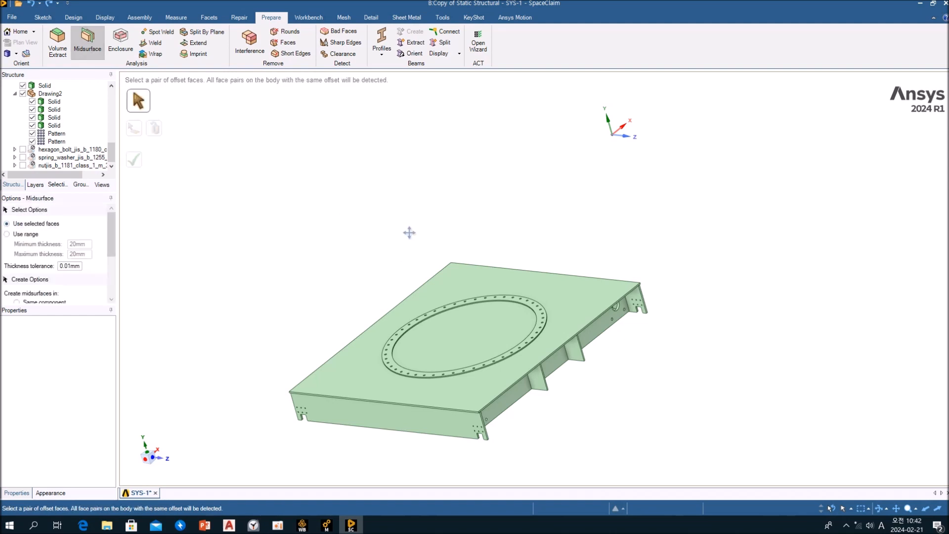
{"action": "middle_click_drag", "start_coordinate": [409, 233], "coordinate": [444, 162], "text": "shift"}
{"action": "left_click", "coordinate": [7, 233]}
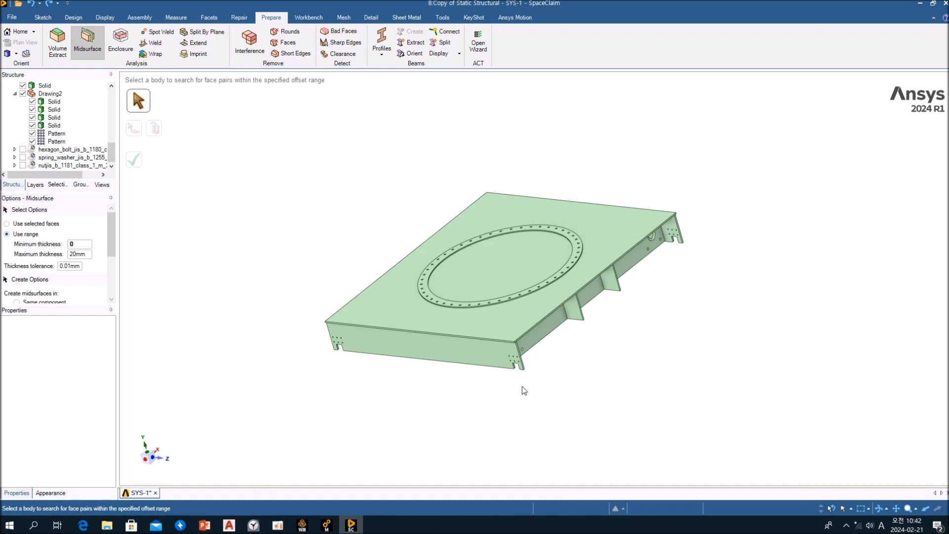
- Measure the thickness of the notched end plate between its two long parallel edges at the corner
{"action": "scroll", "coordinate": [523, 384], "scroll_direction": "down", "scroll_amount": 1}
{"action": "scroll", "coordinate": [523, 365], "scroll_direction": "up", "scroll_amount": 3}
{"action": "scroll", "coordinate": [522, 361], "scroll_direction": "up", "scroll_amount": 5}
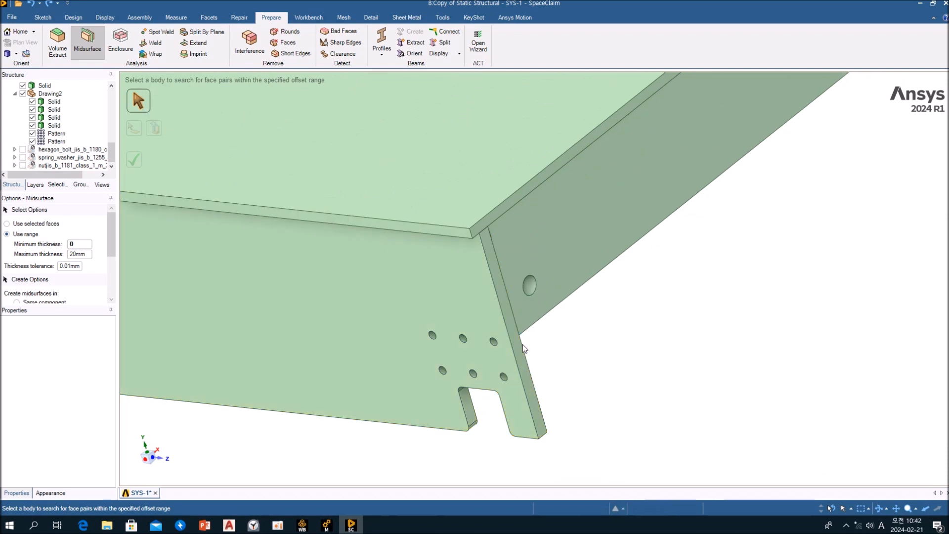
{"action": "key", "text": "e"}
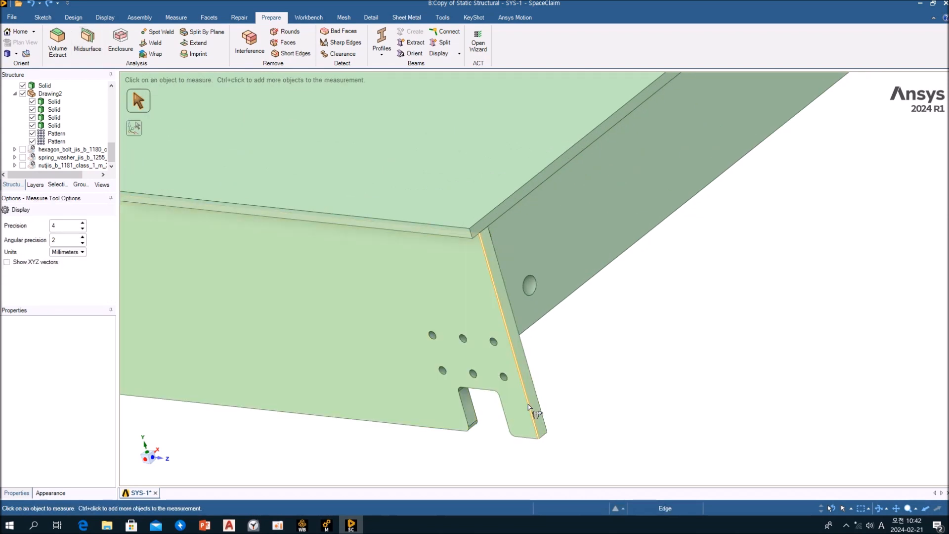
{"action": "left_click", "coordinate": [540, 400]}
{"action": "left_click", "coordinate": [539, 402], "text": "ctrl"}
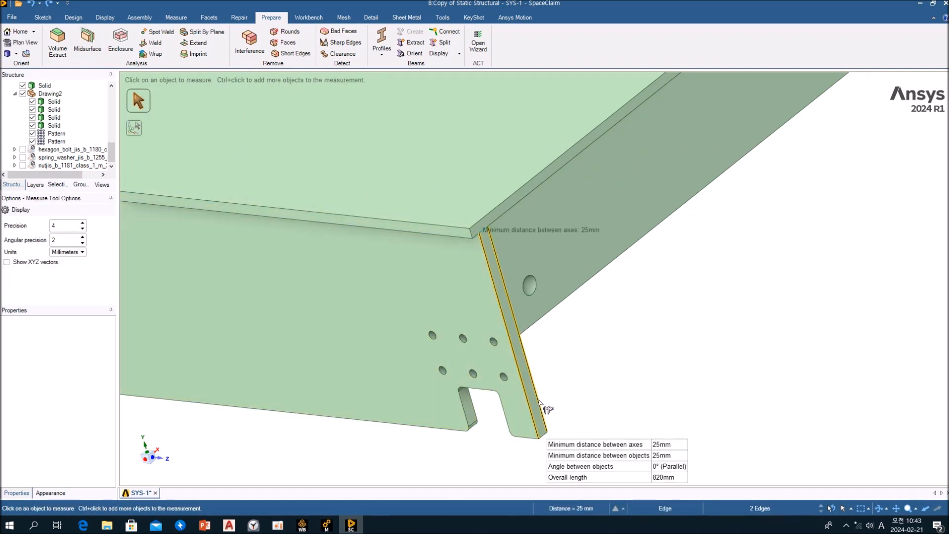
{"action": "left_click", "coordinate": [603, 384]}
- Measure the thickness of the short stiffener plate beside the perforated plate on the underside, between its two parallel faces
{"action": "middle_click_drag", "start_coordinate": [595, 383], "coordinate": [514, 284]}
{"action": "middle_click_drag", "start_coordinate": [583, 420], "coordinate": [493, 136], "text": "shift"}
{"action": "middle_click_drag", "start_coordinate": [556, 282], "coordinate": [635, 258]}
{"action": "left_click", "coordinate": [599, 254]}
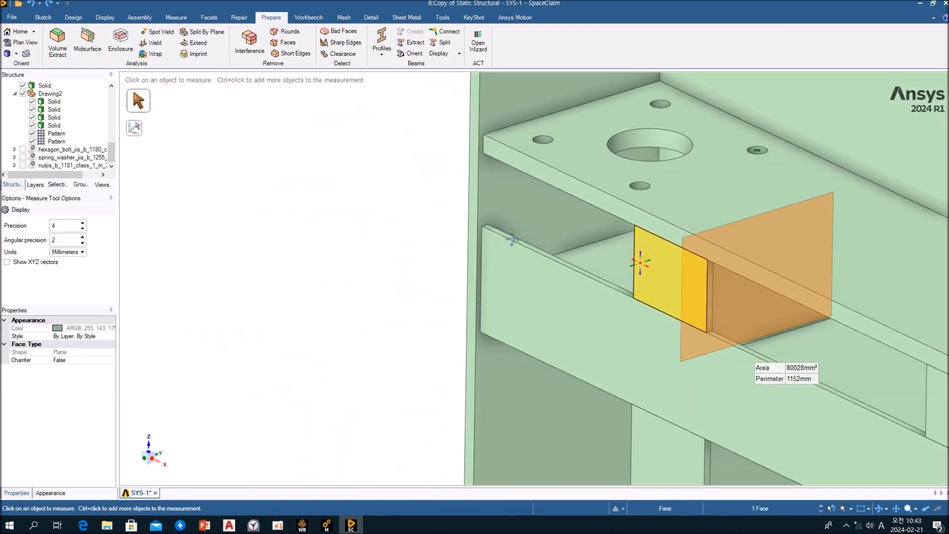
{"action": "left_click", "coordinate": [755, 316], "text": "ctrl"}
- Measure the thickness of the long perforated plate with the large round hole between its opposite faces
{"action": "scroll", "coordinate": [755, 314], "scroll_direction": "down", "scroll_amount": 5}
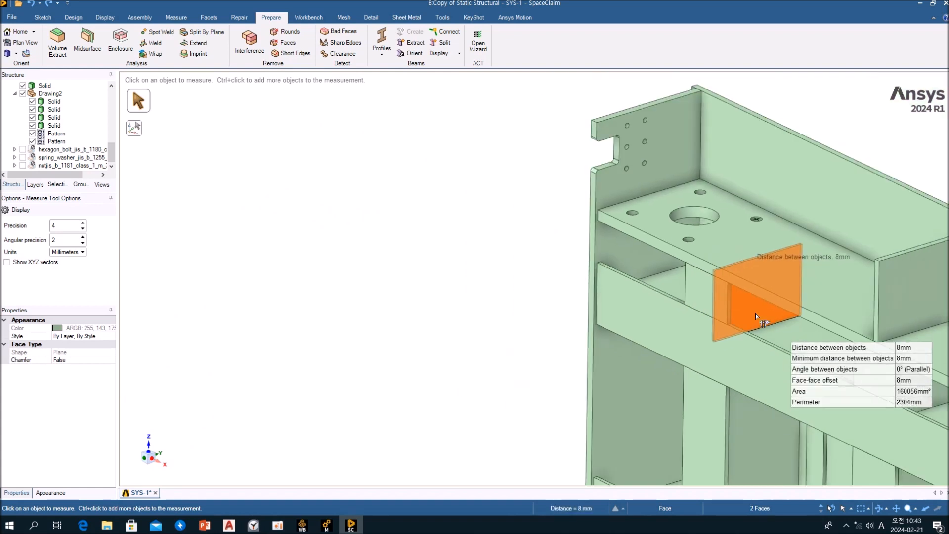
{"action": "middle_click_drag", "start_coordinate": [754, 315], "coordinate": [746, 304]}
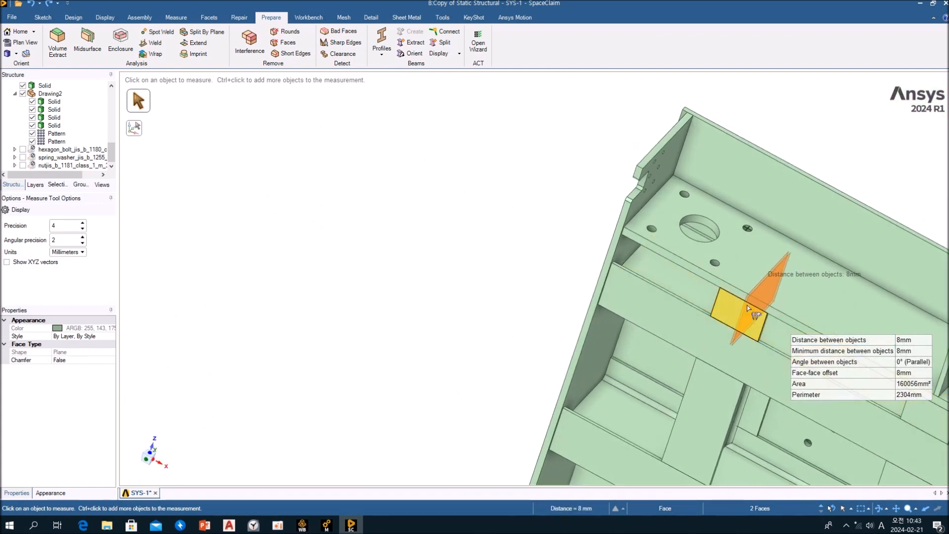
{"action": "left_click", "coordinate": [707, 270]}
{"action": "middle_click_drag", "start_coordinate": [707, 271], "coordinate": [693, 289]}
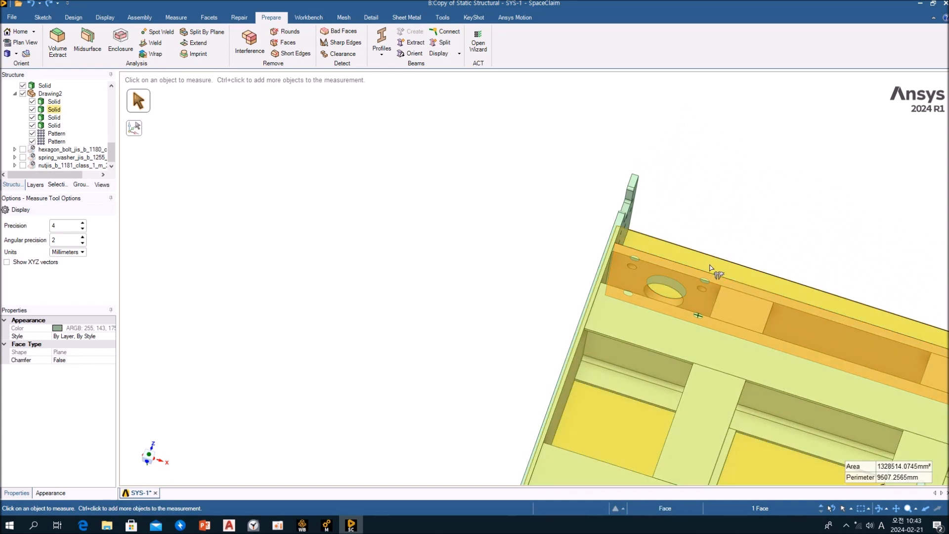
{"action": "left_click", "coordinate": [693, 290], "text": "ctrl"}
- Create midsurfaces of all the platform's plate bodies, using a thickness range with a 40 mm maximum
{"action": "scroll", "coordinate": [693, 290], "scroll_direction": "down", "scroll_amount": 3}
{"action": "middle_click_drag", "start_coordinate": [693, 289], "coordinate": [702, 464]}
{"action": "left_click", "coordinate": [571, 333]}
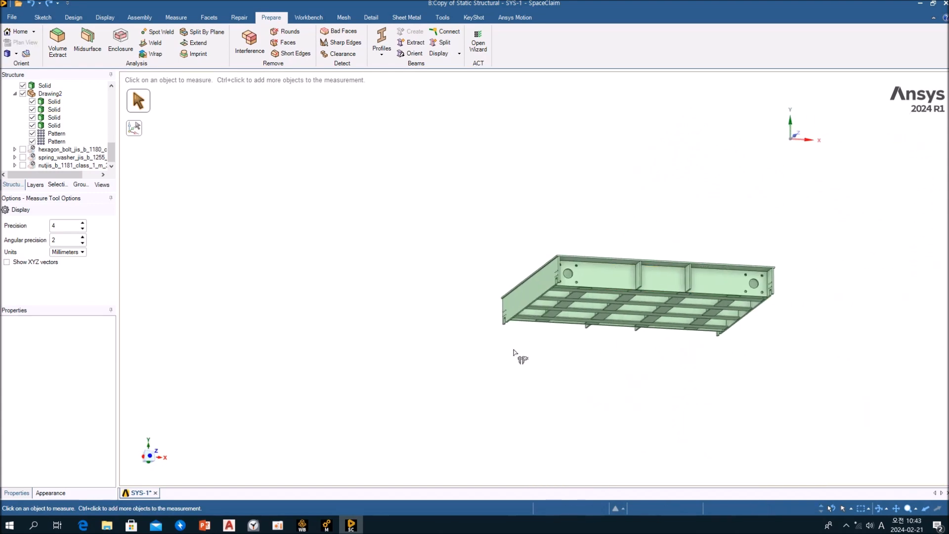
{"action": "middle_click_drag", "start_coordinate": [572, 334], "coordinate": [586, 416]}
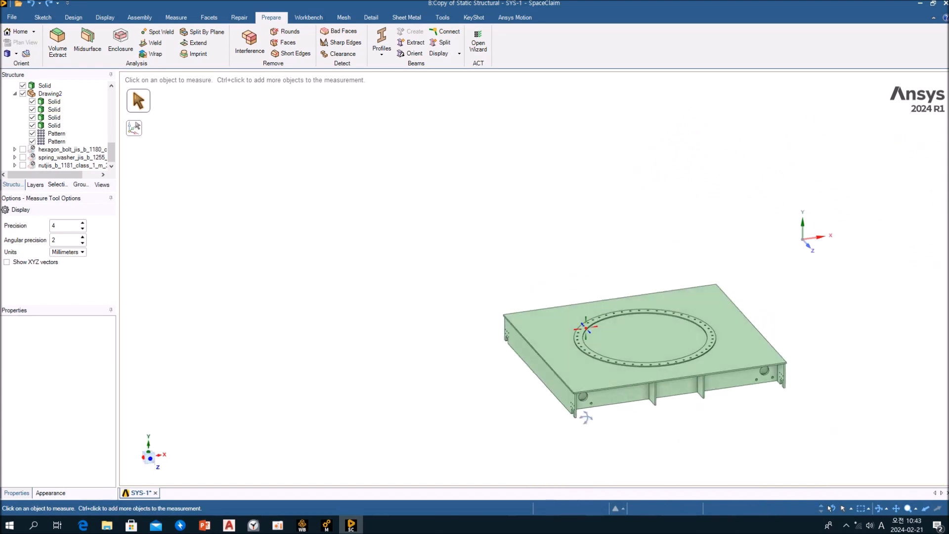
{"action": "left_click", "coordinate": [85, 50]}
{"action": "left_click", "coordinate": [31, 235]}
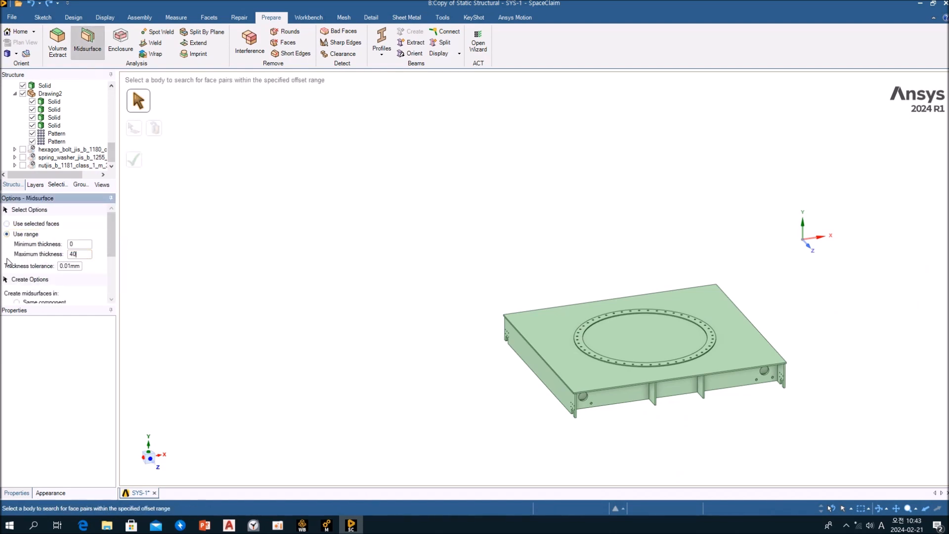
{"action": "left_click", "coordinate": [209, 261]}
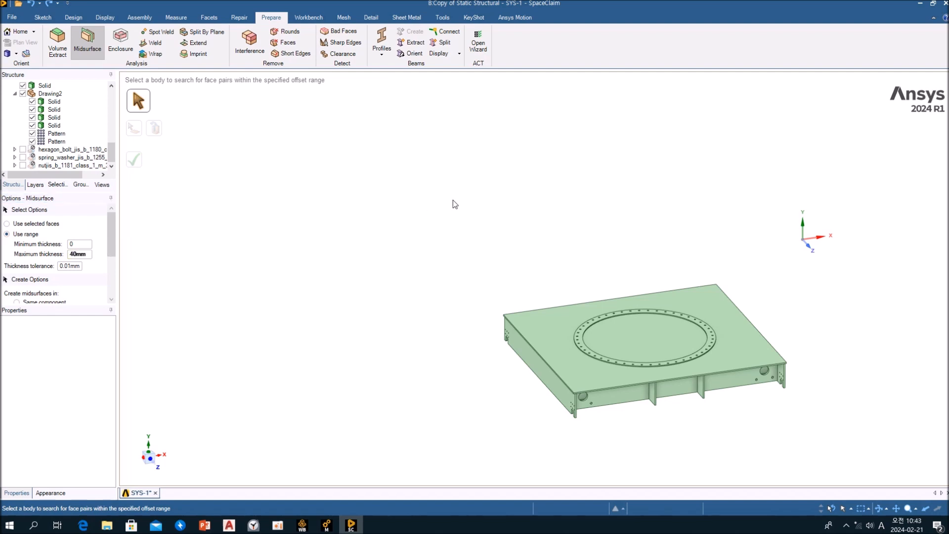
{"action": "middle_click_drag", "start_coordinate": [443, 196], "coordinate": [388, 181], "text": "shift"}
{"action": "left_click_drag", "start_coordinate": [300, 159], "coordinate": [763, 444]}
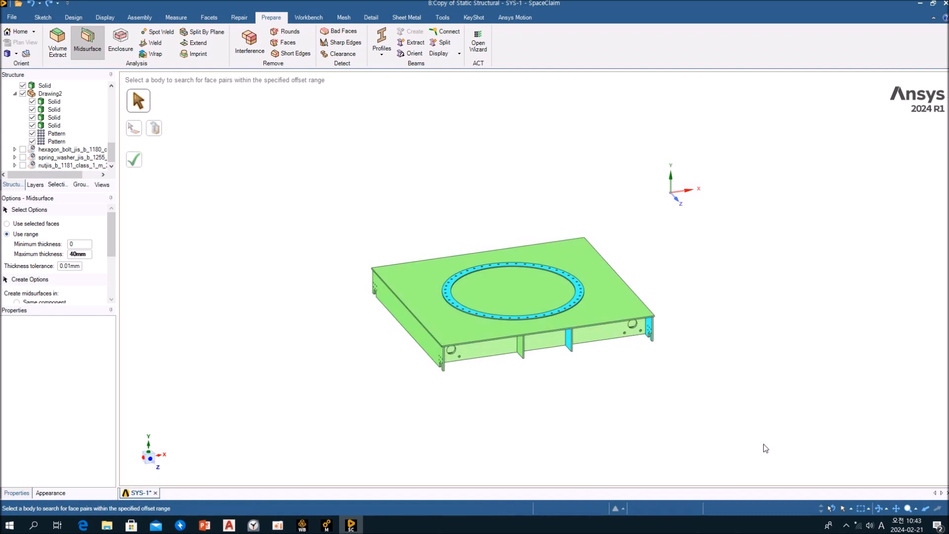
{"action": "middle_click_drag", "start_coordinate": [624, 419], "coordinate": [656, 431]}
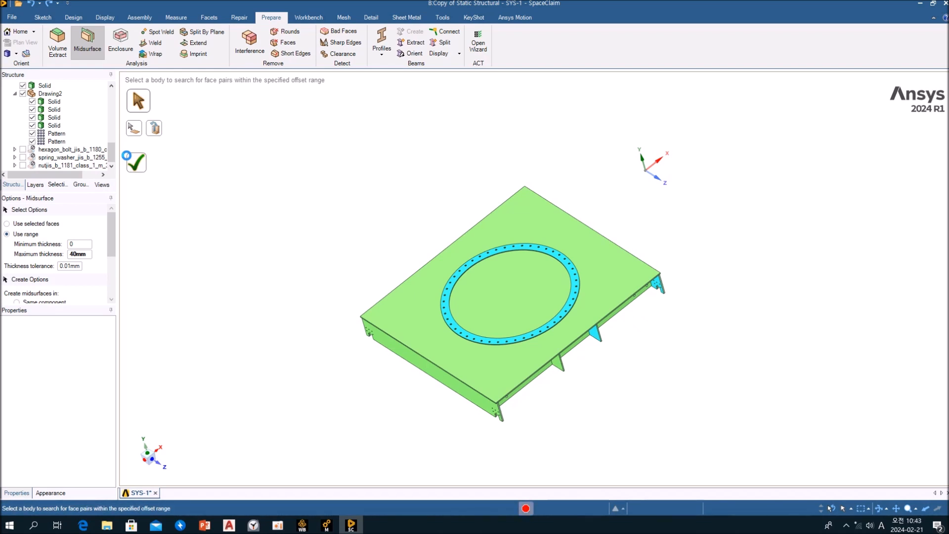
{"action": "left_click", "coordinate": [129, 161]}
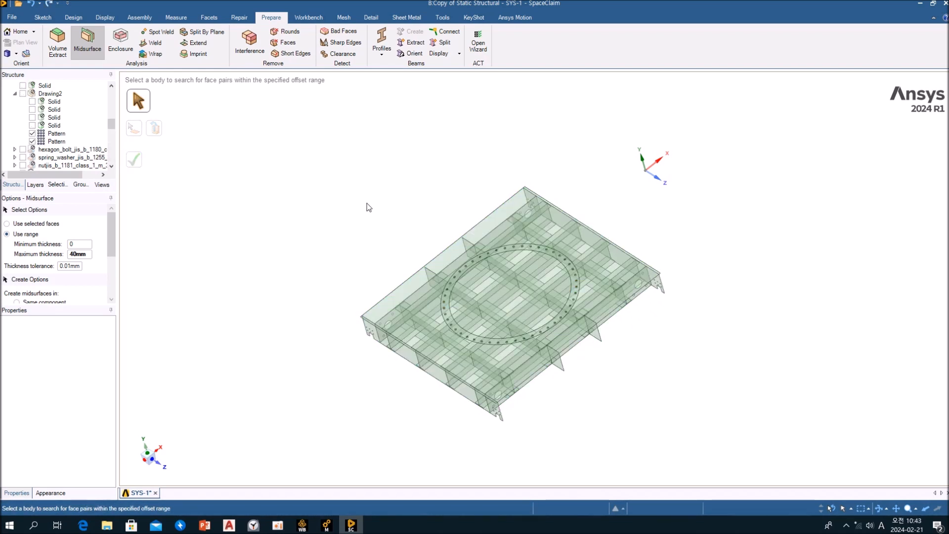
- Inspect the generated midsurfaces of the ring, top plate, ribs and corner end plates
{"action": "middle_click_drag", "start_coordinate": [357, 337], "coordinate": [494, 331]}
{"action": "scroll", "coordinate": [456, 321], "scroll_direction": "down", "scroll_amount": 3}
{"action": "scroll", "coordinate": [455, 321], "scroll_direction": "up", "scroll_amount": 10}
{"action": "scroll", "coordinate": [494, 331], "scroll_direction": "down", "scroll_amount": 8}
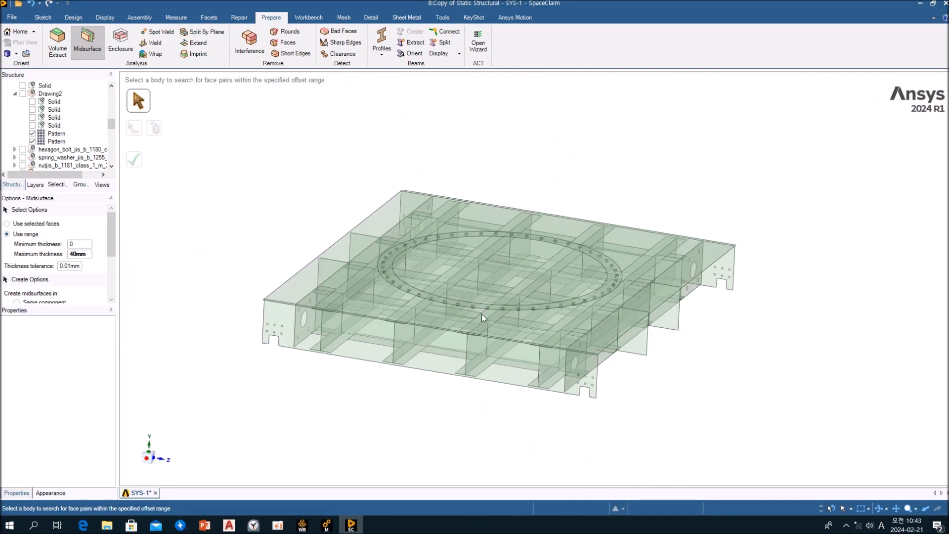
{"action": "middle_click_drag", "start_coordinate": [481, 313], "coordinate": [451, 319]}
{"action": "scroll", "coordinate": [528, 351], "scroll_direction": "up", "scroll_amount": 10}
- Show all hidden bodies to compare the solid plates with the midsurfaces at the corner, and return to the midsurface-only display
{"action": "right_click", "coordinate": [274, 225]}
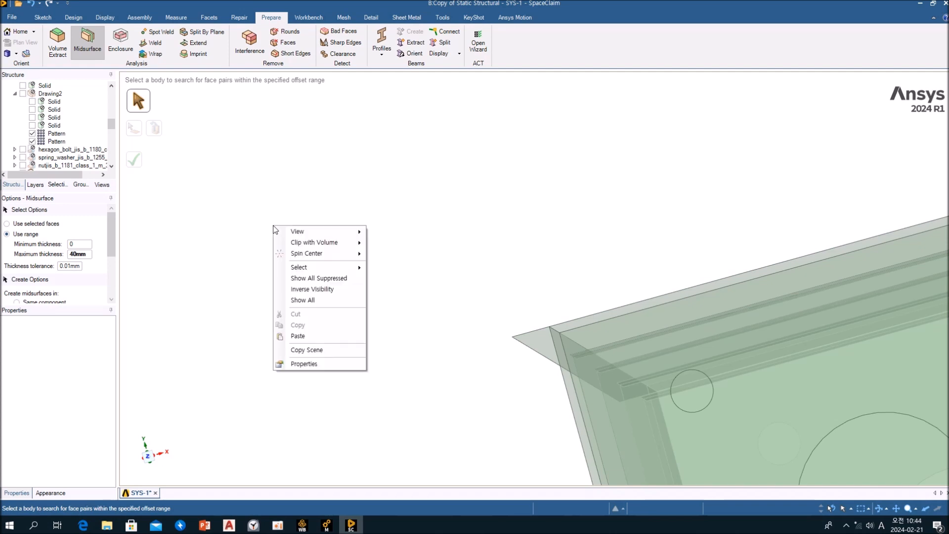
{"action": "left_click", "coordinate": [304, 302]}
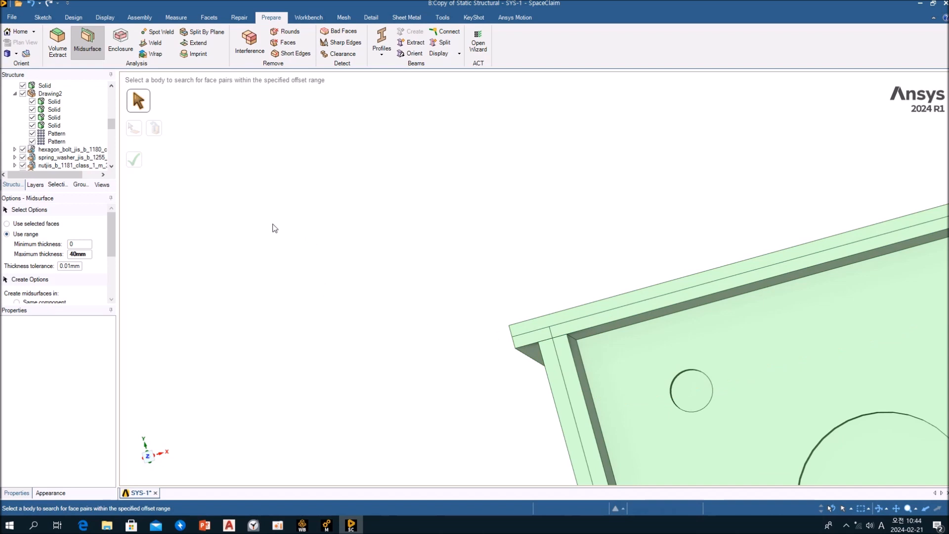
{"action": "right_click", "coordinate": [349, 218]}
{"action": "left_click", "coordinate": [372, 268]}
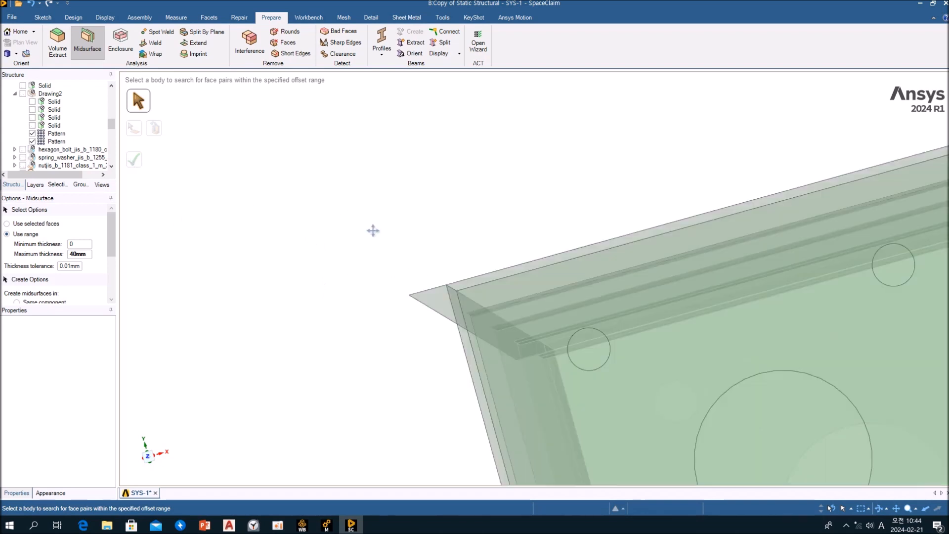
- Examine how the midsurfaces meet along the top plate's edges, at the notched corner end plates and at the ribs
{"action": "scroll", "coordinate": [439, 195], "scroll_direction": "down", "scroll_amount": 6}
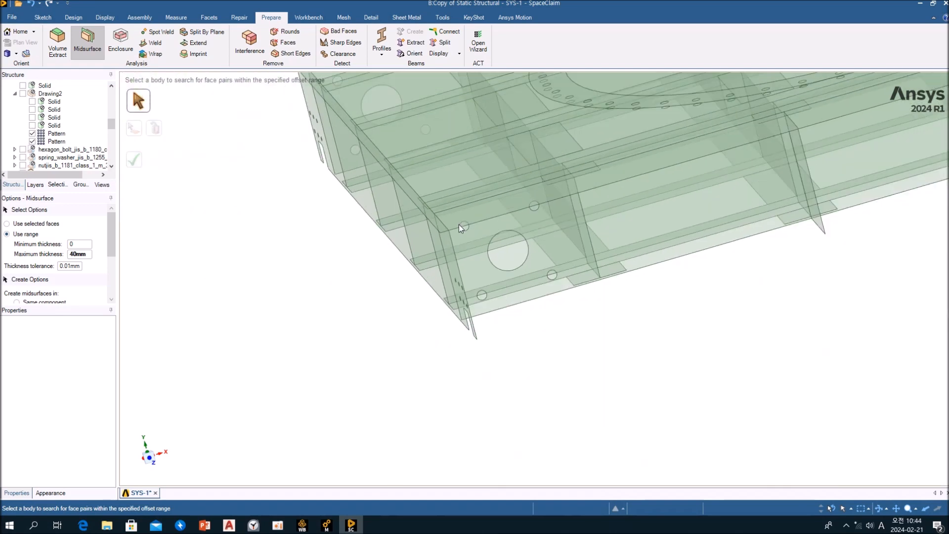
{"action": "scroll", "coordinate": [459, 224], "scroll_direction": "down", "scroll_amount": 1}
{"action": "mouse_move", "coordinate": [441, 222]}
{"action": "middle_mouse_down", "text": "shift"}
{"action": "mouse_move", "coordinate": [488, 311]}
{"action": "mouse_move", "coordinate": [578, 291]}
{"action": "mouse_move", "coordinate": [593, 303]}
{"action": "middle_mouse_up", "text": "shift"}
{"action": "scroll", "coordinate": [488, 309], "scroll_direction": "up", "scroll_amount": 9}
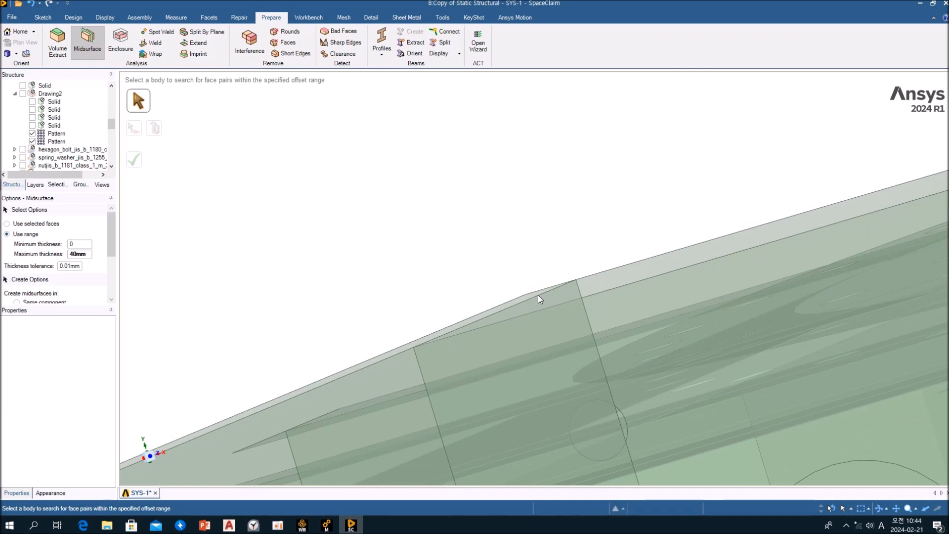
{"action": "scroll", "coordinate": [537, 294], "scroll_direction": "down", "scroll_amount": 4}
{"action": "middle_click_drag", "start_coordinate": [561, 259], "coordinate": [616, 299]}
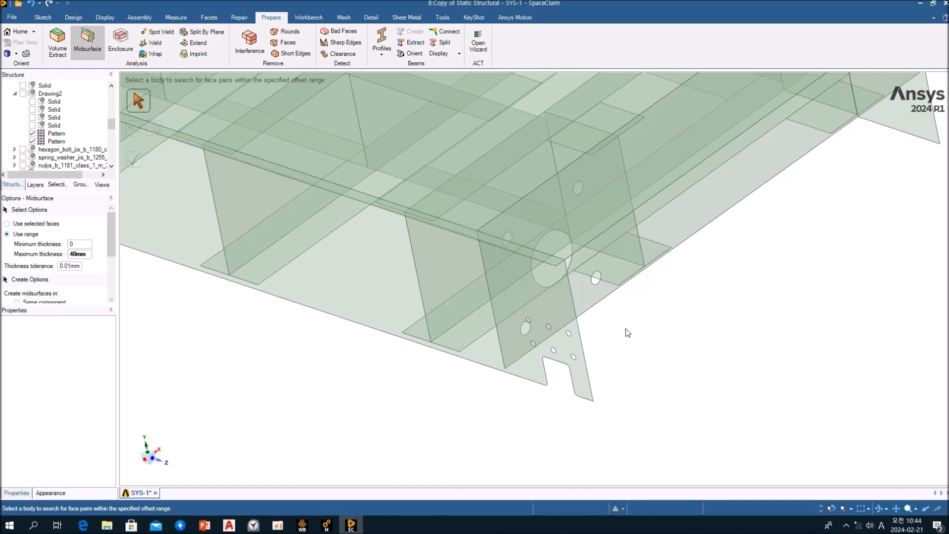
{"action": "middle_click_drag", "start_coordinate": [574, 313], "coordinate": [592, 370]}
{"action": "scroll", "coordinate": [591, 366], "scroll_direction": "up", "scroll_amount": 3}
{"action": "mouse_move", "coordinate": [567, 328]}
{"action": "middle_mouse_down"}
{"action": "mouse_move", "coordinate": [549, 324]}
{"action": "mouse_move", "coordinate": [563, 307]}
{"action": "middle_mouse_up"}
{"action": "middle_click_drag", "start_coordinate": [509, 273], "coordinate": [401, 394]}
{"action": "middle_click_drag", "start_coordinate": [269, 374], "coordinate": [505, 385], "text": "shift"}
{"action": "middle_click_drag", "start_coordinate": [463, 379], "coordinate": [466, 376]}
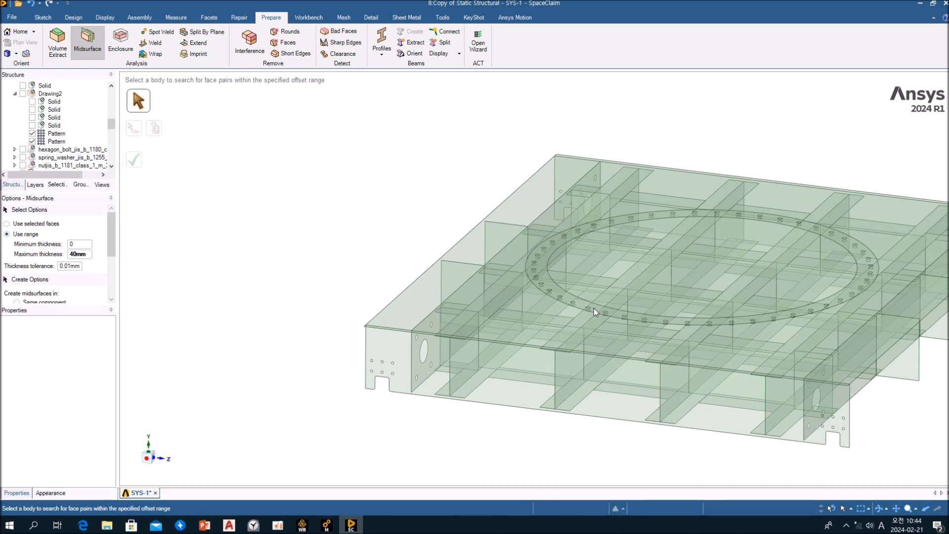
- Check the distance between the ring's midsurface and the top plate's midsurface by selecting both faces
{"action": "key", "text": "Escape"}
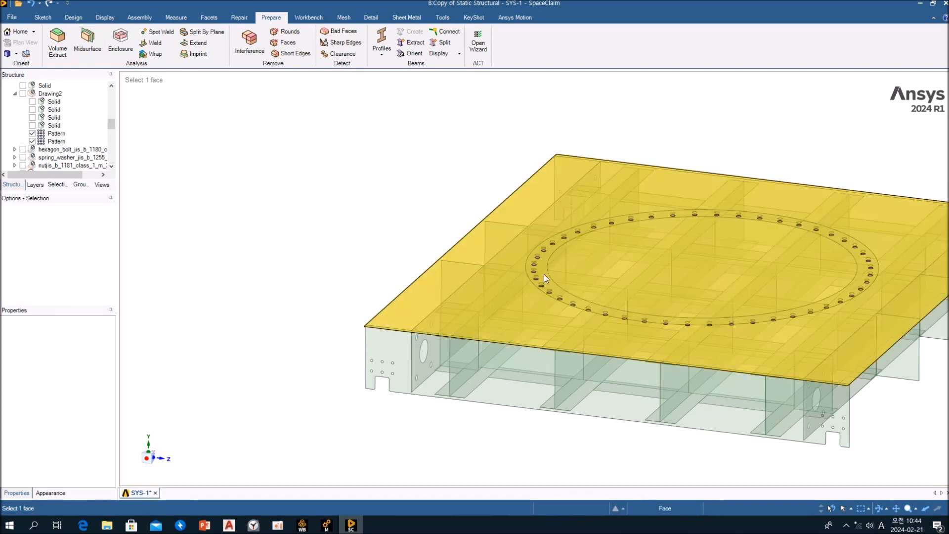
{"action": "left_click", "coordinate": [544, 274]}
{"action": "left_click", "coordinate": [521, 297], "text": "ctrl"}
{"action": "middle_click_drag", "start_coordinate": [522, 297], "coordinate": [548, 279]}
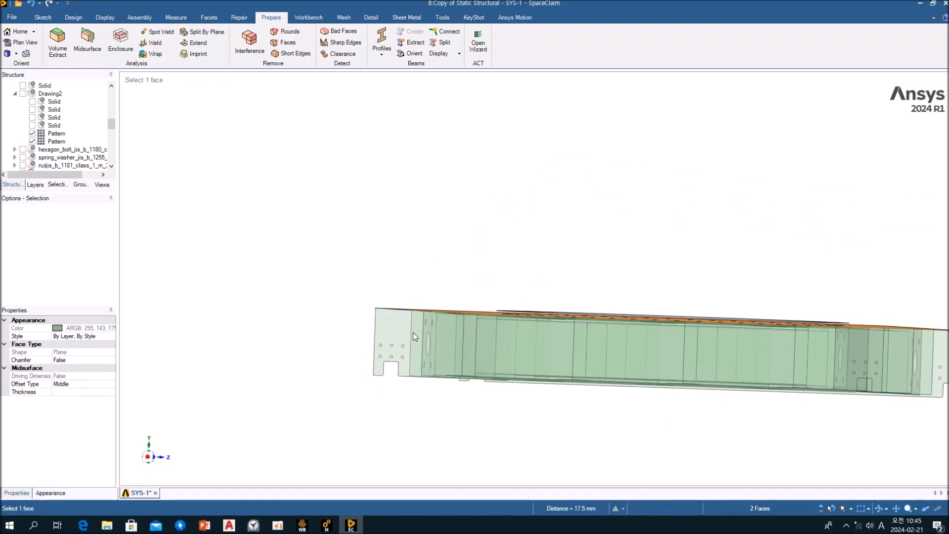
{"action": "left_click", "coordinate": [504, 413]}
- Examine the gap between the ring and top plate midsurfaces from the side and from above
{"action": "scroll", "coordinate": [527, 307], "scroll_direction": "up", "scroll_amount": 8}
{"action": "middle_click_drag", "start_coordinate": [484, 327], "coordinate": [517, 230], "text": "shift"}
{"action": "scroll", "coordinate": [517, 231], "scroll_direction": "down", "scroll_amount": 8}
{"action": "middle_click_drag", "start_coordinate": [512, 267], "coordinate": [467, 341]}
{"action": "scroll", "coordinate": [485, 375], "scroll_direction": "down", "scroll_amount": 5}
{"action": "middle_click_drag", "start_coordinate": [563, 377], "coordinate": [529, 443]}
{"action": "middle_click_drag", "start_coordinate": [622, 431], "coordinate": [690, 371], "text": "shift"}
{"action": "scroll", "coordinate": [541, 369], "scroll_direction": "down", "scroll_amount": 5}
{"action": "scroll", "coordinate": [540, 369], "scroll_direction": "up", "scroll_amount": 5}
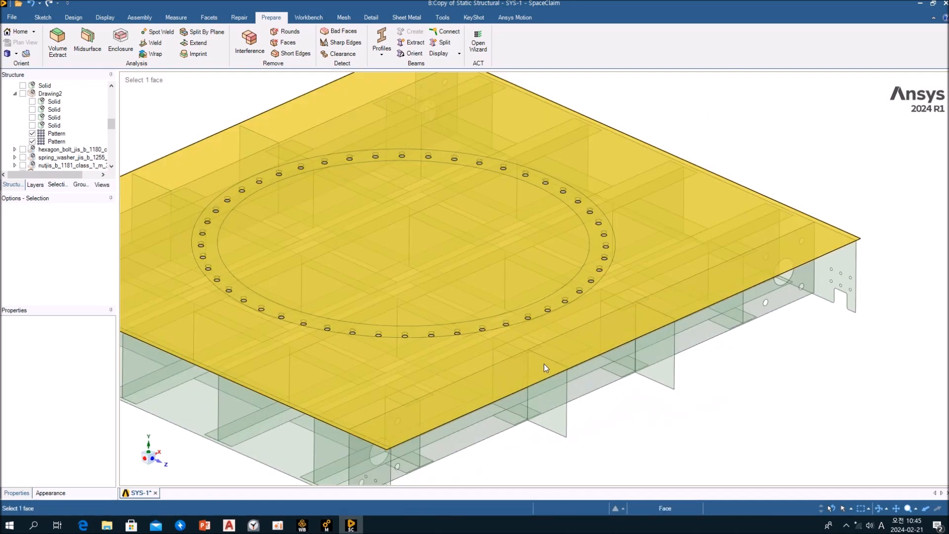
{"action": "mouse_move", "coordinate": [544, 362]}
{"action": "middle_mouse_down"}
{"action": "mouse_move", "coordinate": [536, 310]}
{"action": "mouse_move", "coordinate": [537, 348]}
{"action": "middle_mouse_up"}
{"action": "scroll", "coordinate": [538, 348], "scroll_direction": "down", "scroll_amount": 1}
{"action": "scroll", "coordinate": [537, 345], "scroll_direction": "down", "scroll_amount": 2}
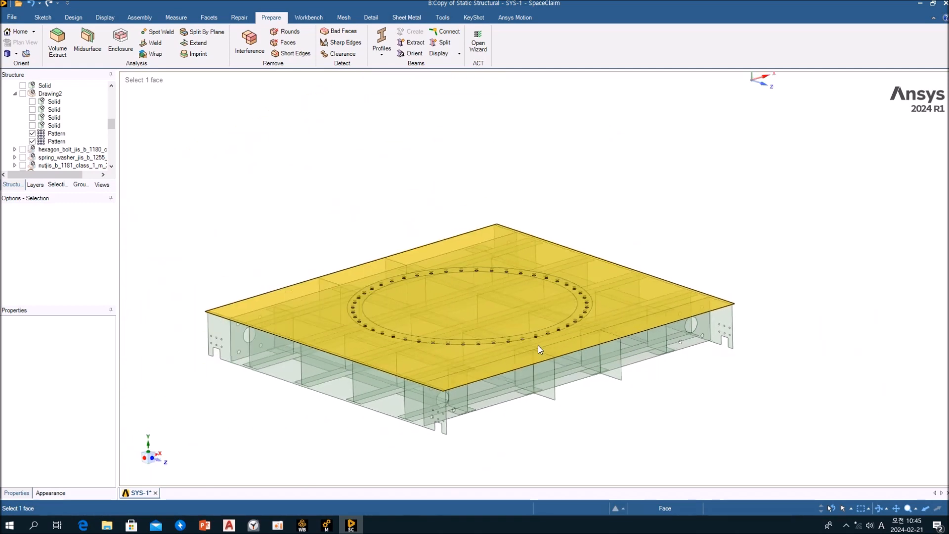
{"action": "middle_click_drag", "start_coordinate": [576, 416], "coordinate": [575, 396], "text": "ctrl"}
{"action": "mouse_move", "coordinate": [575, 396]}
{"action": "middle_mouse_down"}
{"action": "mouse_move", "coordinate": [563, 403]}
{"action": "mouse_move", "coordinate": [582, 400]}
{"action": "middle_mouse_up"}
- Measure the distance between the ring's midsurface and the top plate's midsurface with the Measure tool
{"action": "scroll", "coordinate": [506, 331], "scroll_direction": "up", "scroll_amount": 5}
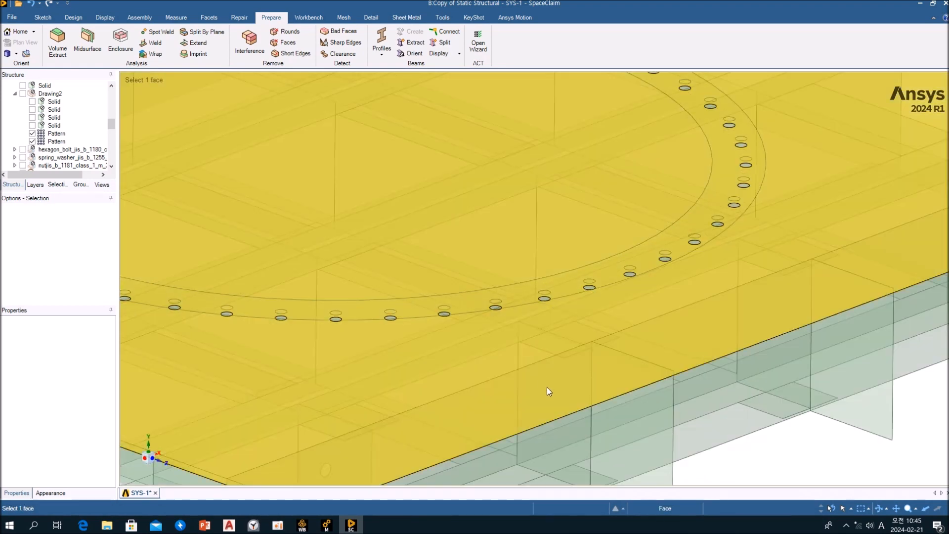
{"action": "key", "text": "e"}
{"action": "left_click", "coordinate": [514, 306]}
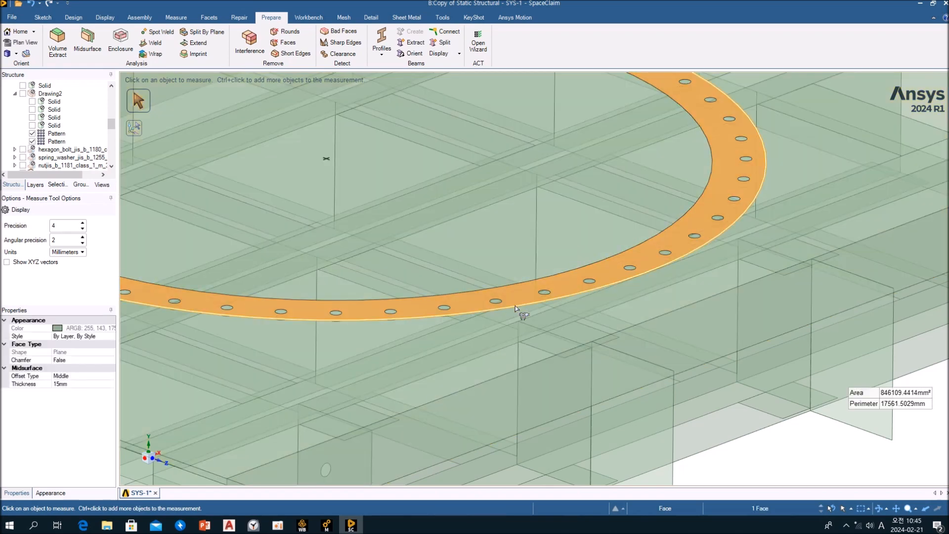
{"action": "left_click", "coordinate": [515, 322], "text": "ctrl"}
{"action": "scroll", "coordinate": [514, 322], "scroll_direction": "down", "scroll_amount": 6}
{"action": "middle_click_drag", "start_coordinate": [514, 328], "coordinate": [705, 217]}
{"action": "left_click", "coordinate": [705, 218]}
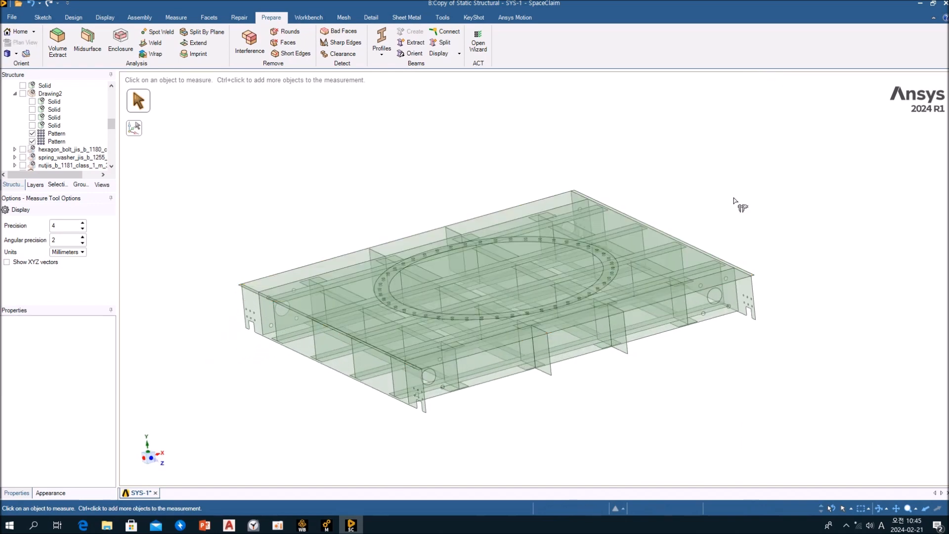
- Switch to Workbench, open the Copy of Static Structural system's Model in Mechanical, and close the Scoping Wizard worksheet
{"action": "left_click", "coordinate": [920, 3]}
{"action": "double_click", "coordinate": [321, 137]}
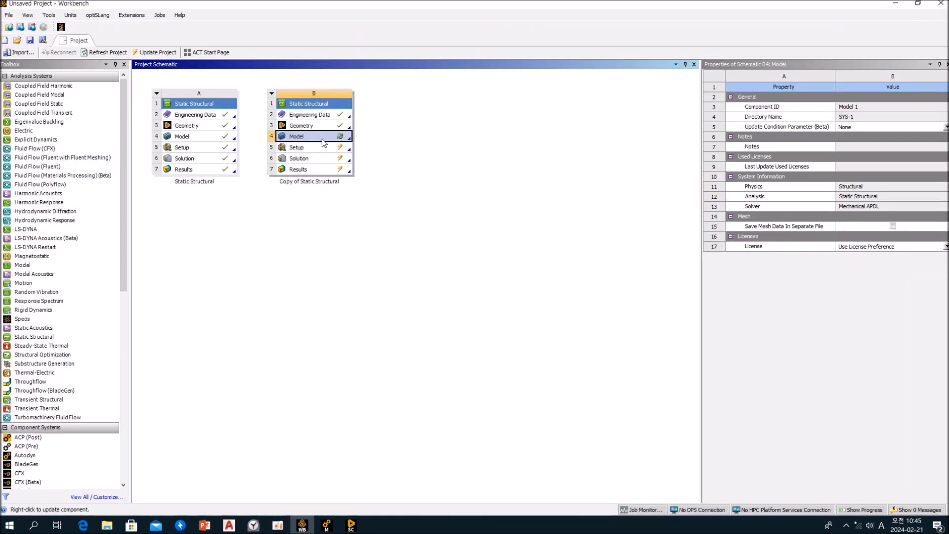
{"action": "left_click", "coordinate": [514, 297]}
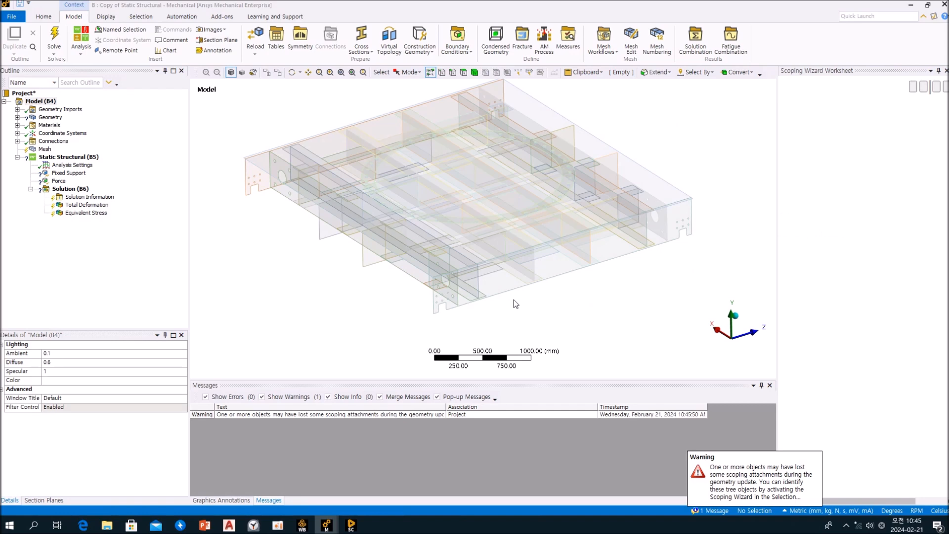
{"action": "left_click", "coordinate": [945, 70]}
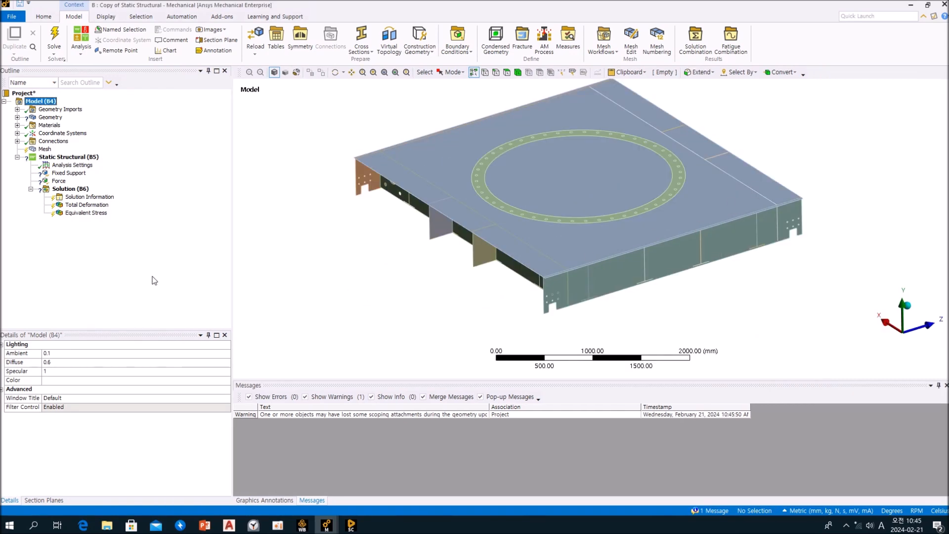
- Assign Structural Steel to all the midsurface bodies in the geometry
{"action": "left_click", "coordinate": [17, 117]}
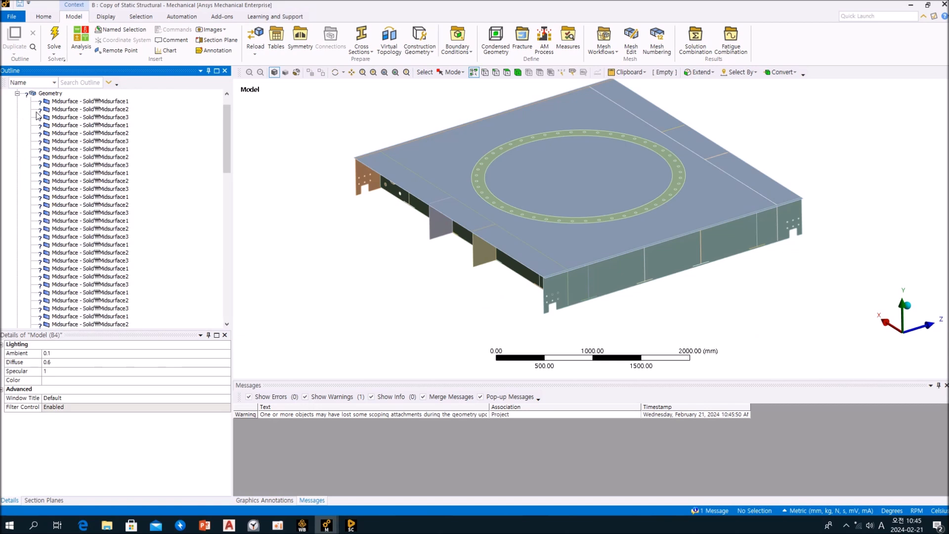
{"action": "left_click", "coordinate": [90, 101]}
{"action": "left_click_drag", "start_coordinate": [225, 124], "coordinate": [224, 271]}
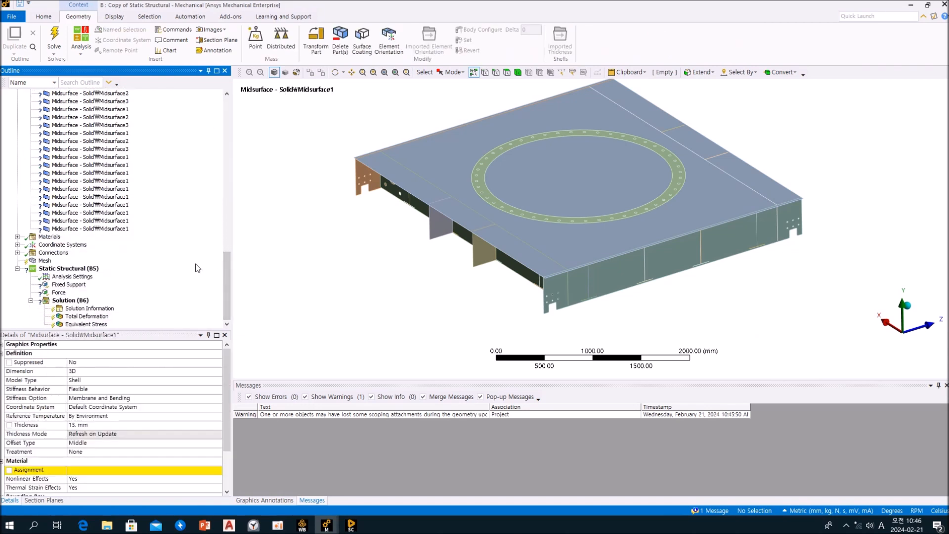
{"action": "left_click", "coordinate": [123, 228], "text": "shift"}
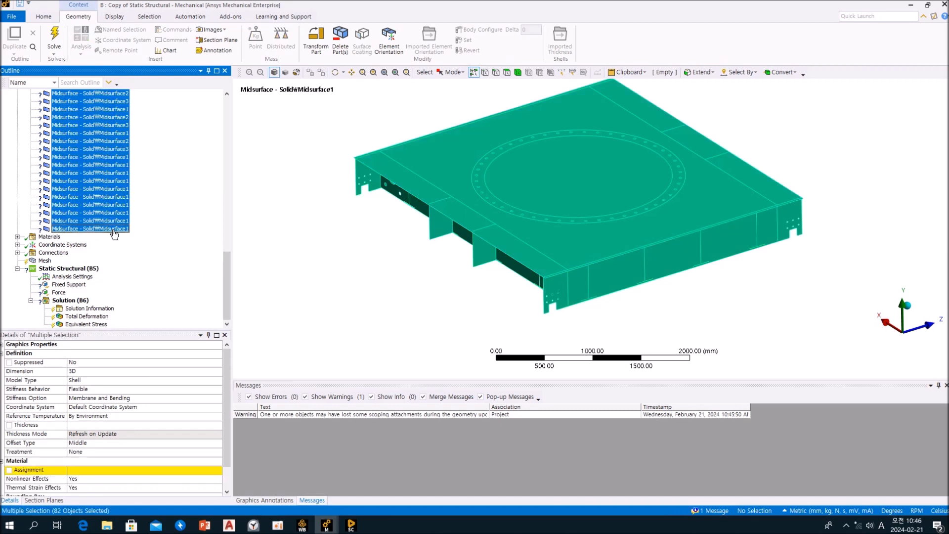
{"action": "left_click", "coordinate": [219, 472]}
{"action": "left_click", "coordinate": [220, 471]}
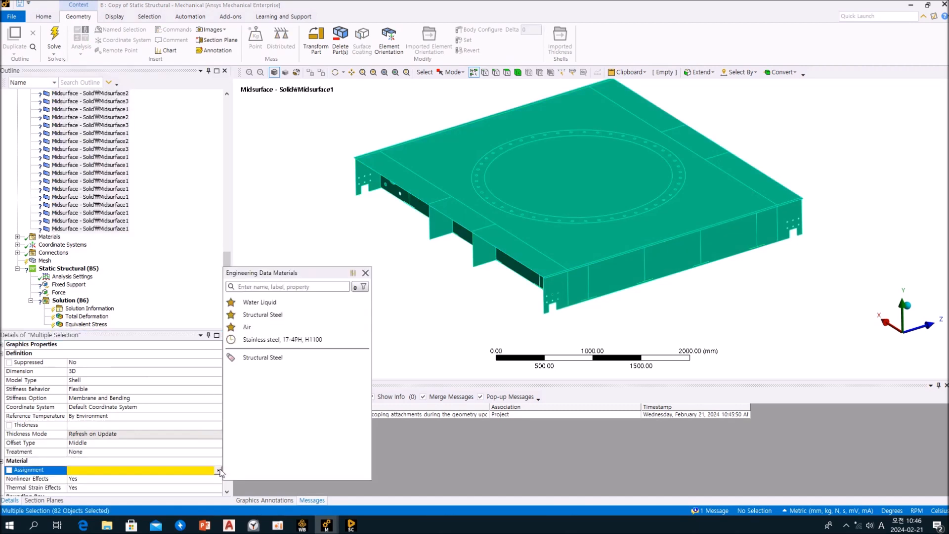
{"action": "left_click", "coordinate": [173, 274]}
{"action": "left_click", "coordinate": [219, 471]}
{"action": "left_click", "coordinate": [253, 357]}
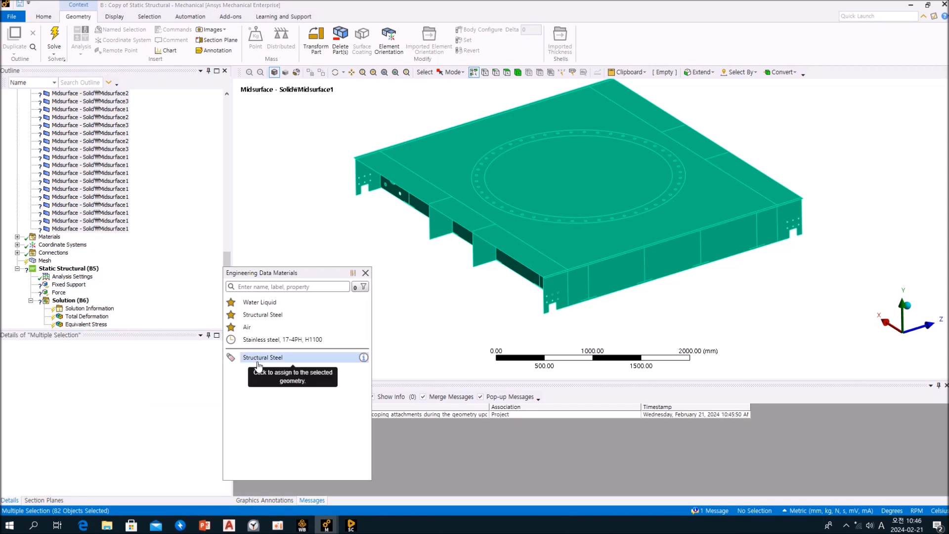
{"action": "left_click", "coordinate": [197, 282]}
{"action": "left_click_drag", "start_coordinate": [227, 289], "coordinate": [228, 132]}
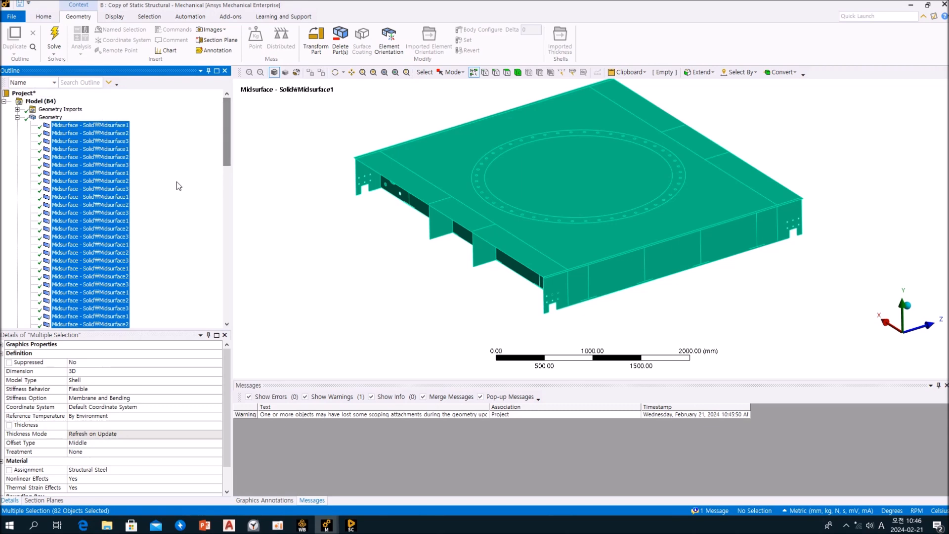
- Locate the ring's midsurface body in the tree from its face and check its shell thickness
{"action": "left_click", "coordinate": [121, 126]}
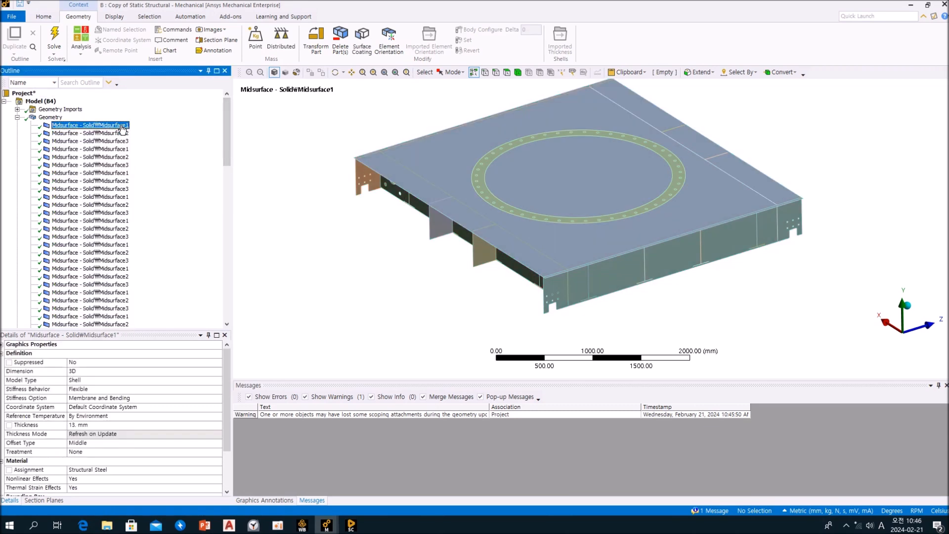
{"action": "left_click", "coordinate": [428, 167]}
{"action": "right_click", "coordinate": [428, 167]}
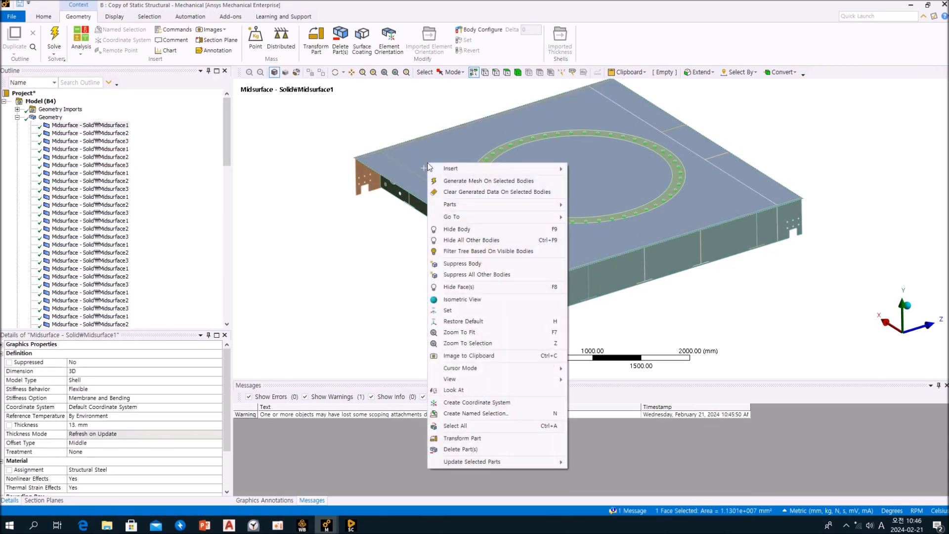
{"action": "left_click", "coordinate": [510, 147]}
{"action": "right_click", "coordinate": [510, 148]}
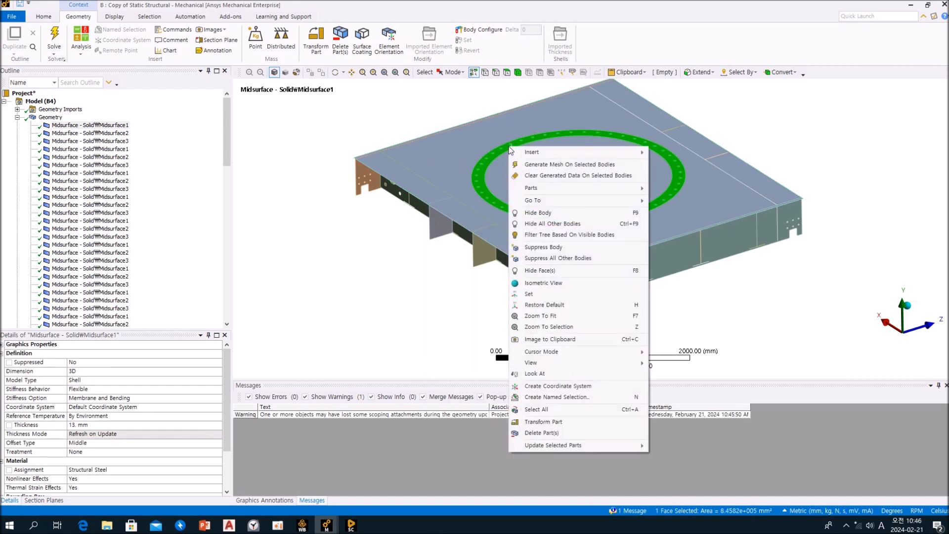
{"action": "mouse_move", "coordinate": [557, 201]}
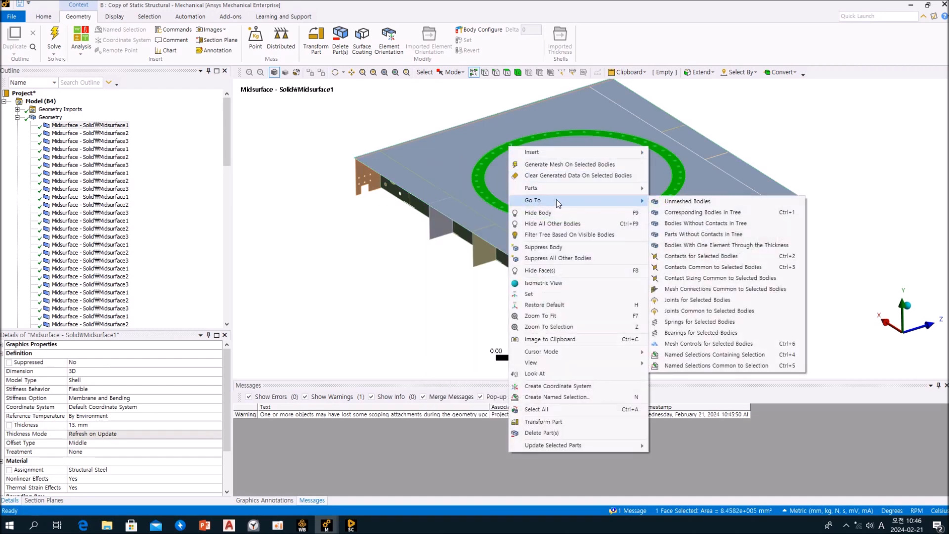
{"action": "left_click", "coordinate": [699, 212]}
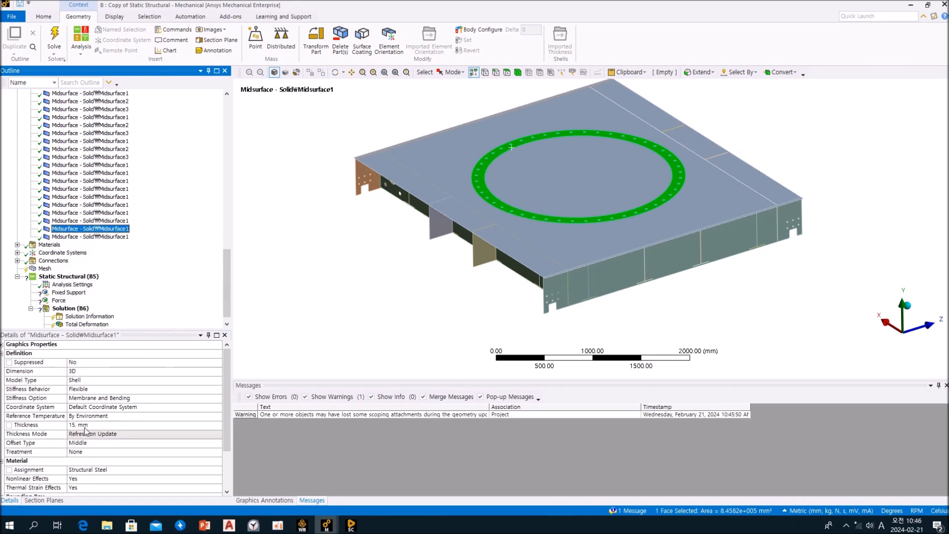
- Switch to SpaceClaim, show all suppressed bodies, and measure the distance between the solid ring's upper face and the top plate's face
{"action": "left_click", "coordinate": [348, 528]}
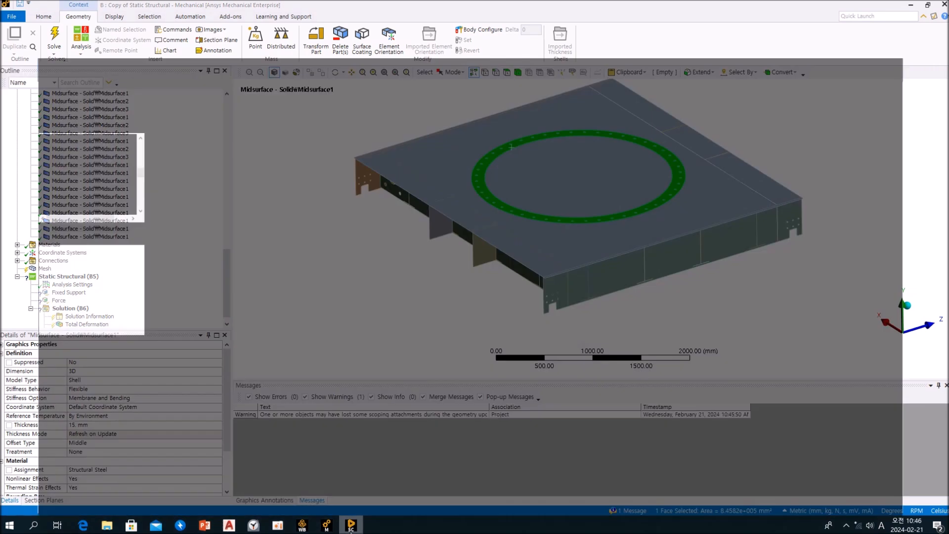
{"action": "right_click", "coordinate": [333, 180]}
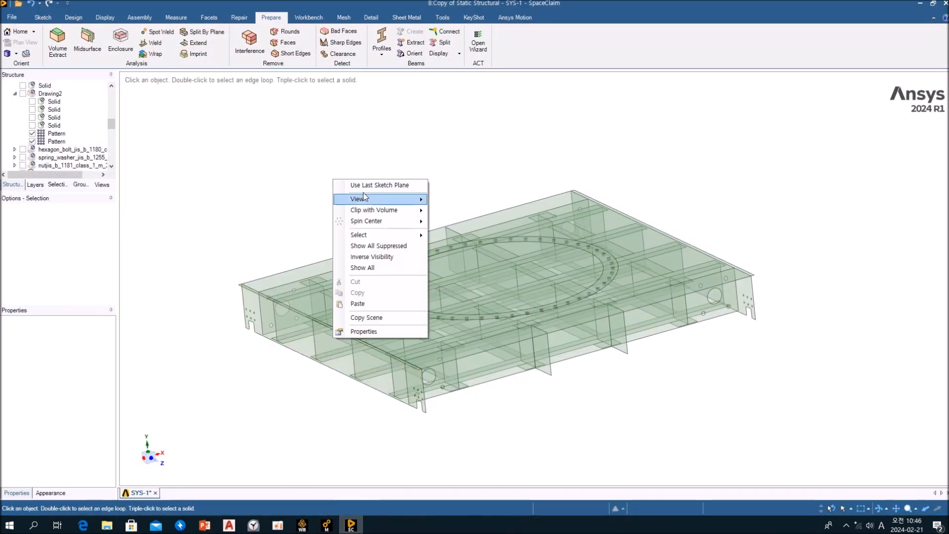
{"action": "left_click", "coordinate": [392, 246]}
{"action": "scroll", "coordinate": [477, 302], "scroll_direction": "up", "scroll_amount": 10}
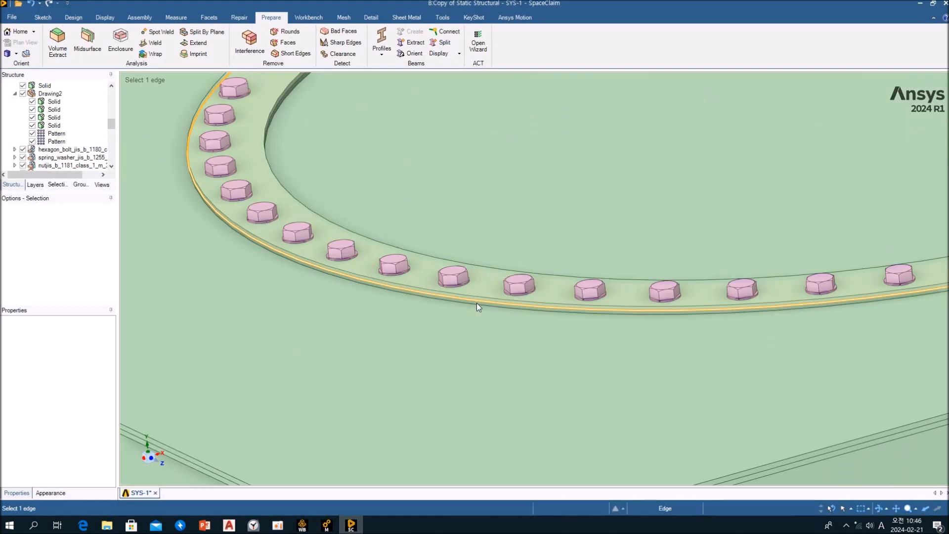
{"action": "key", "text": "e"}
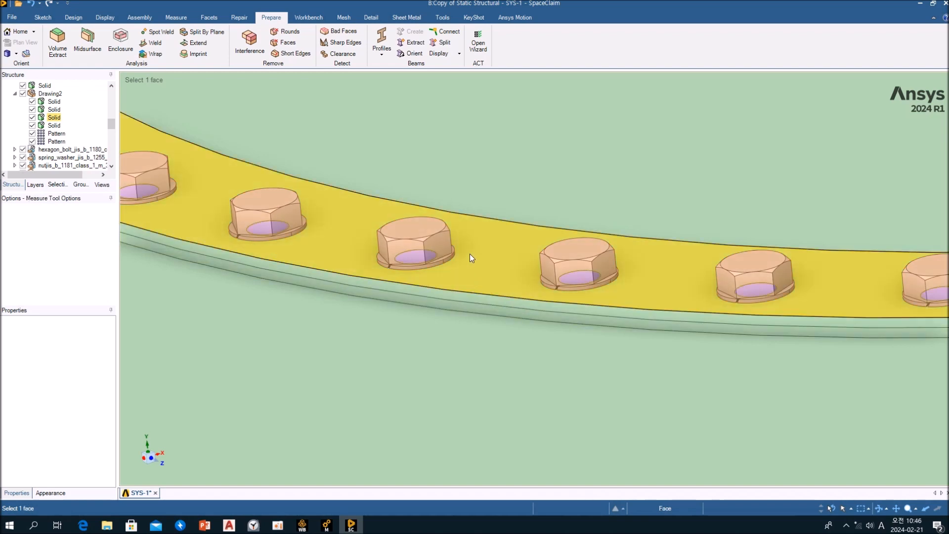
{"action": "left_click", "coordinate": [500, 275]}
{"action": "left_click", "coordinate": [492, 352], "text": "ctrl"}
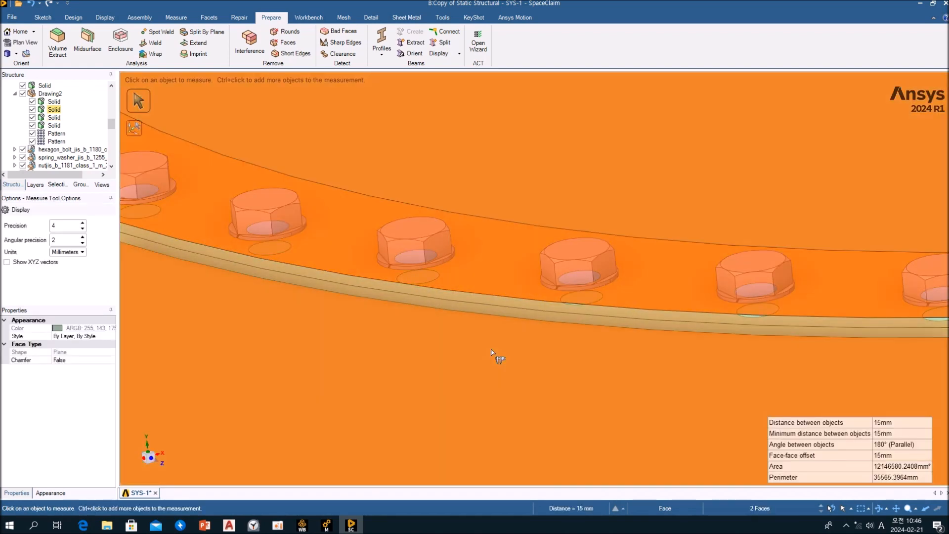
{"action": "scroll", "coordinate": [492, 353], "scroll_direction": "down", "scroll_amount": 10}
{"action": "left_click", "coordinate": [363, 225]}
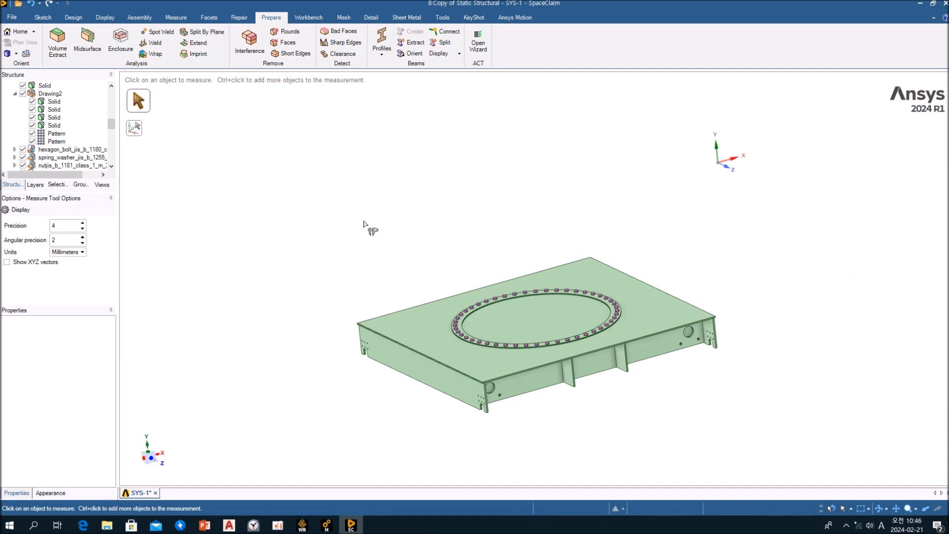
- Switch back to Mechanical for Copy of Static Structural, view the shell model from the side, and collapse the Geometry branch
{"action": "mouse_move", "coordinate": [328, 529]}
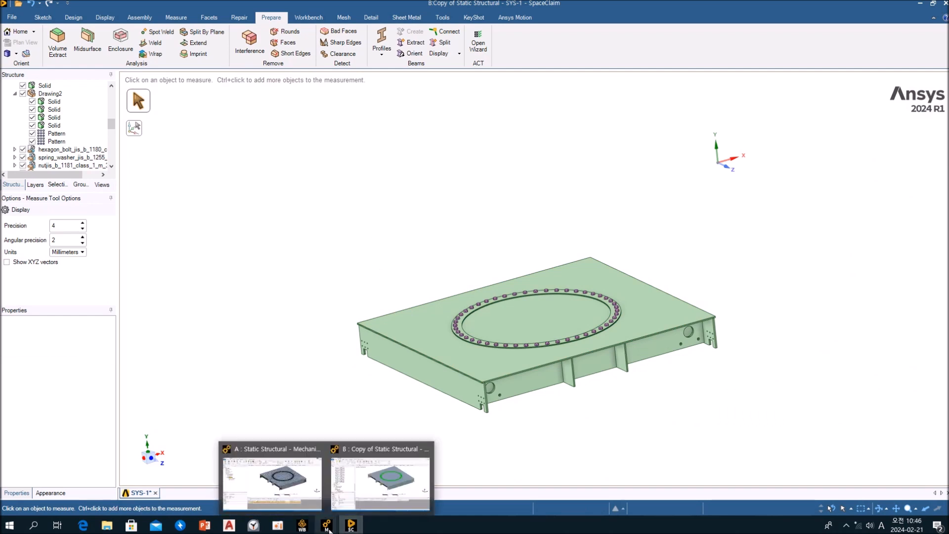
{"action": "left_click", "coordinate": [368, 485]}
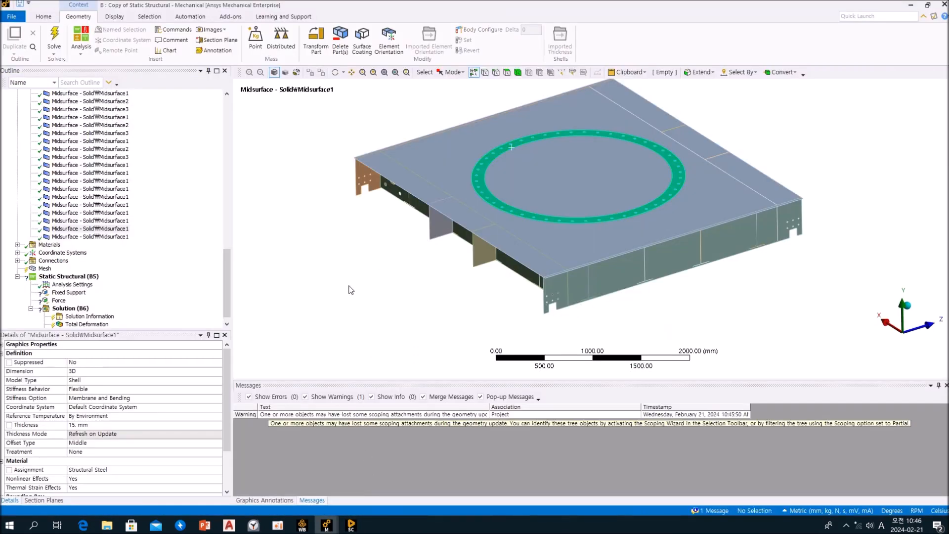
{"action": "middle_click_drag", "start_coordinate": [491, 286], "coordinate": [495, 262]}
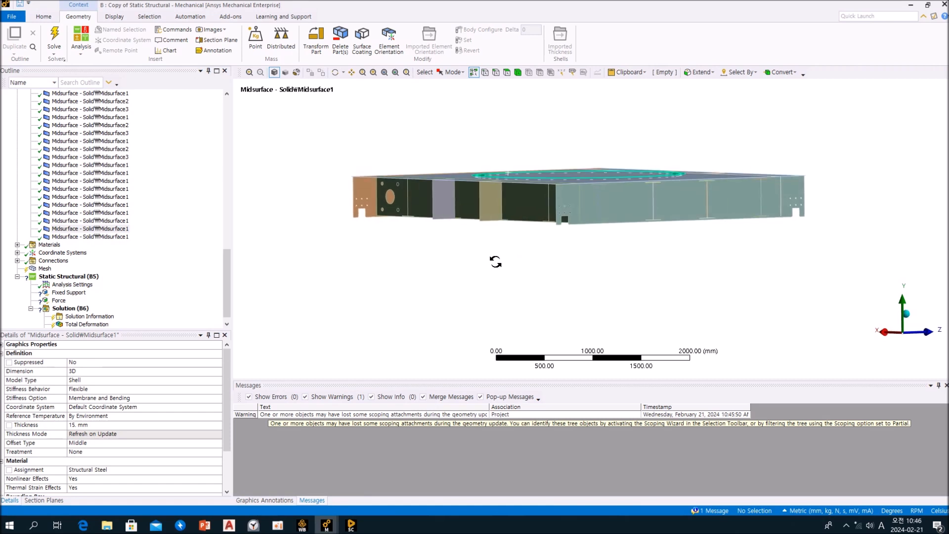
{"action": "left_click", "coordinate": [169, 286]}
{"action": "scroll", "coordinate": [179, 268], "scroll_direction": "up", "scroll_amount": 5}
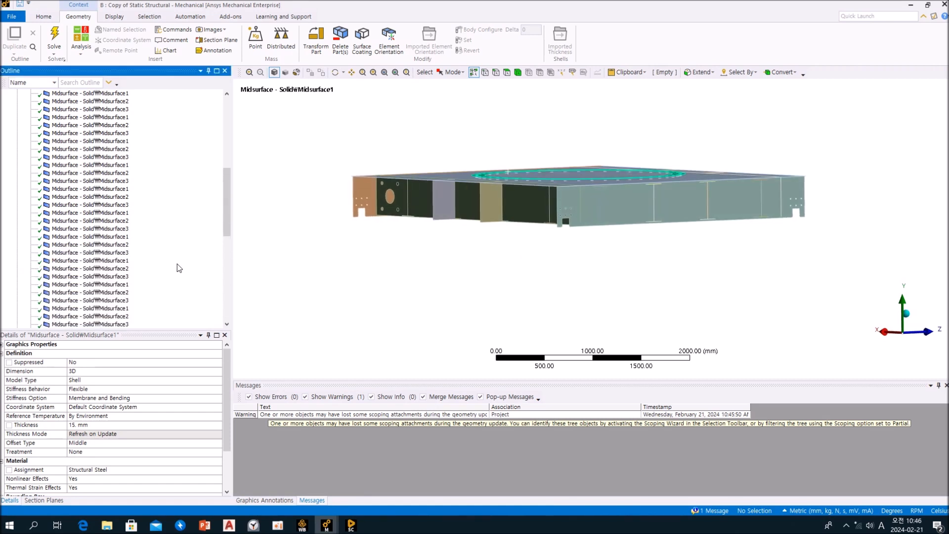
{"action": "scroll", "coordinate": [179, 268], "scroll_direction": "up", "scroll_amount": 2}
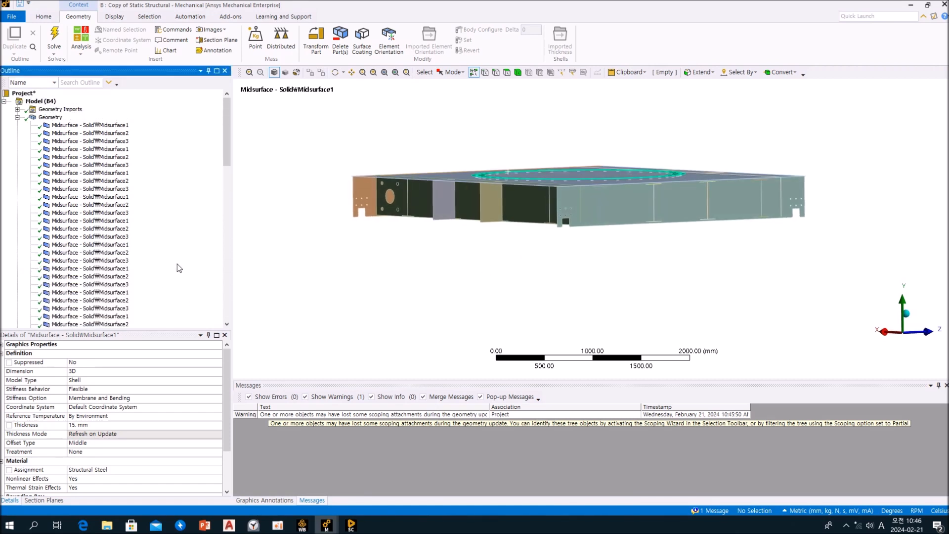
{"action": "left_click", "coordinate": [18, 118]}
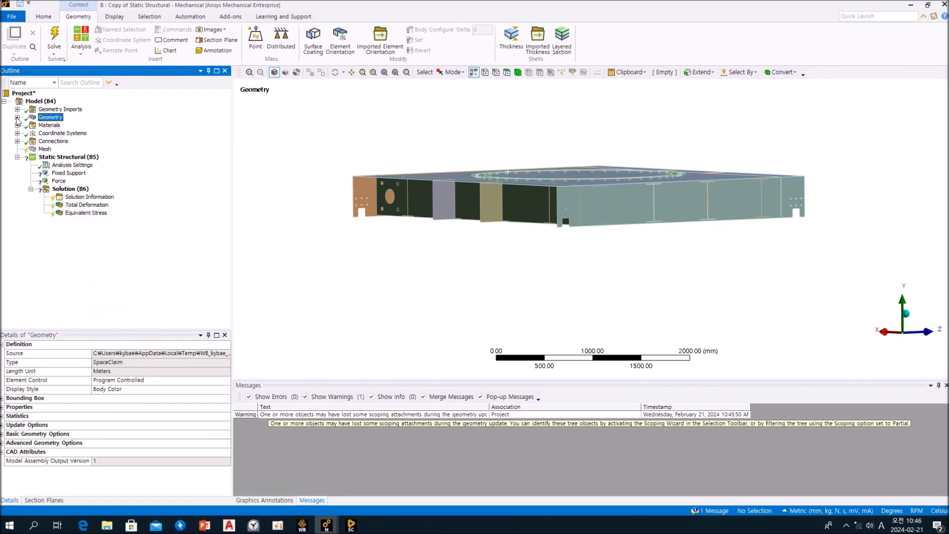
{"action": "middle_click_drag", "start_coordinate": [468, 301], "coordinate": [546, 298]}
- Check the first midsurface body's thickness and review its available Offset Type options, keeping Middle
{"action": "left_click", "coordinate": [18, 117]}
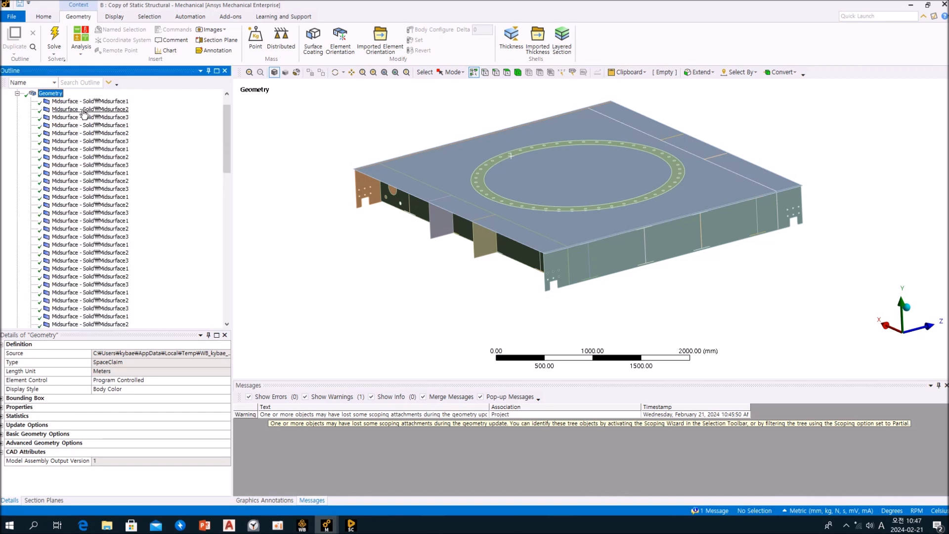
{"action": "left_click", "coordinate": [89, 102]}
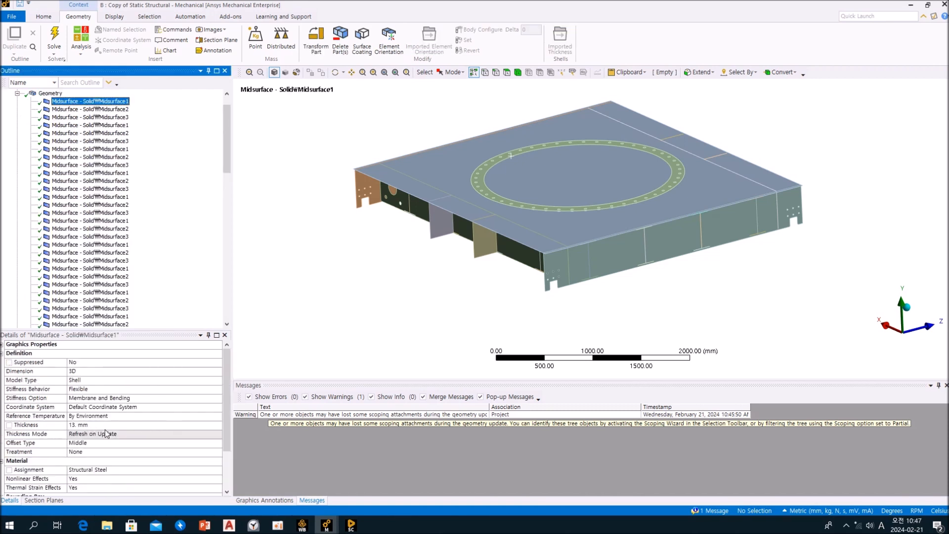
{"action": "left_click", "coordinate": [219, 445]}
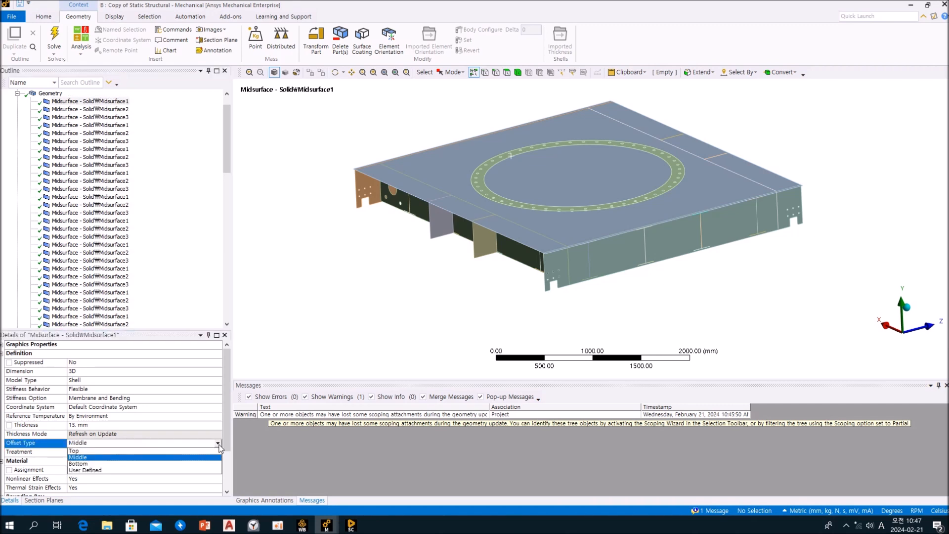
{"action": "left_click", "coordinate": [192, 334]}
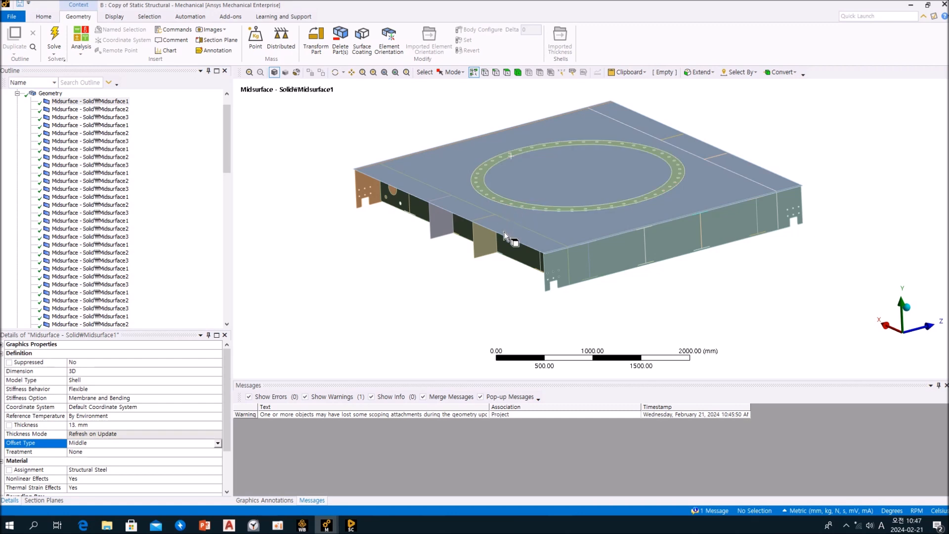
{"action": "scroll", "coordinate": [227, 138], "scroll_direction": "up", "scroll_amount": 1}
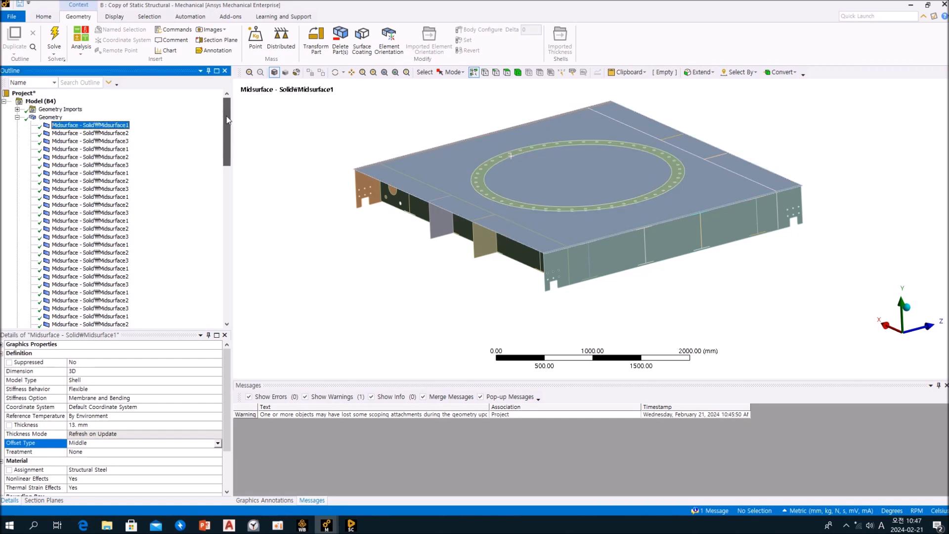
- Collapse the Geometry branch and open the Contacts group under Connections to check its auto-detection tolerance value
{"action": "left_click", "coordinate": [17, 118]}
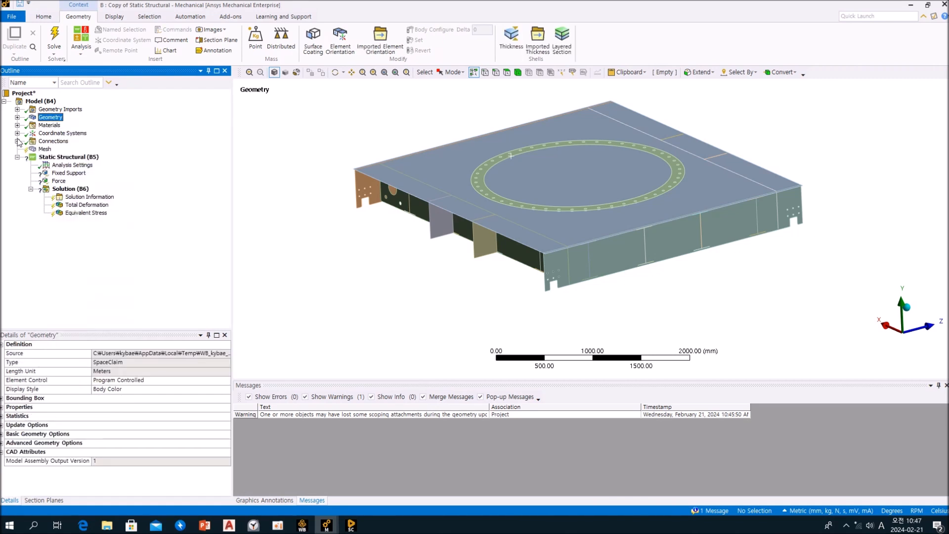
{"action": "left_click", "coordinate": [17, 141]}
{"action": "left_click", "coordinate": [53, 150]}
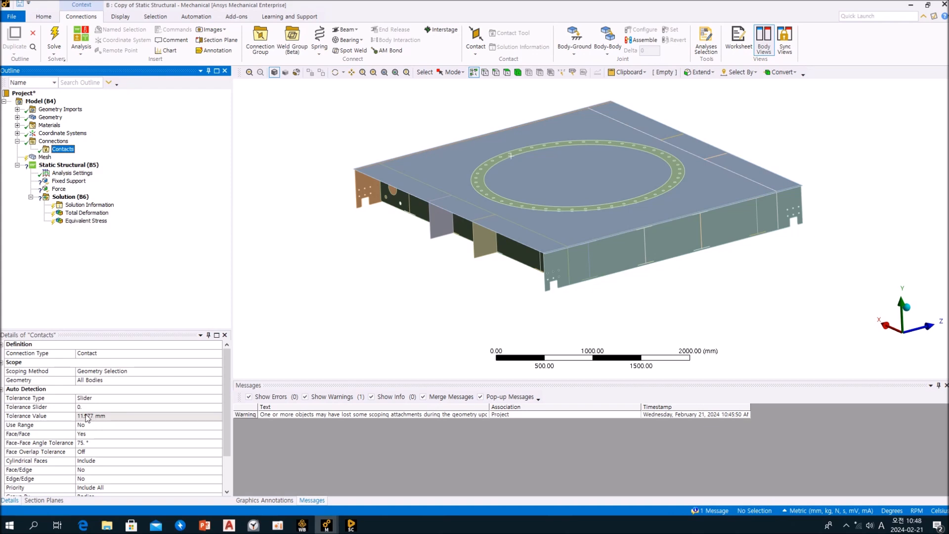
- Switch to SpaceClaim, hide all suppressed bodies, and measure the distance between the ring and top plate midsurfaces
{"action": "left_click", "coordinate": [354, 527]}
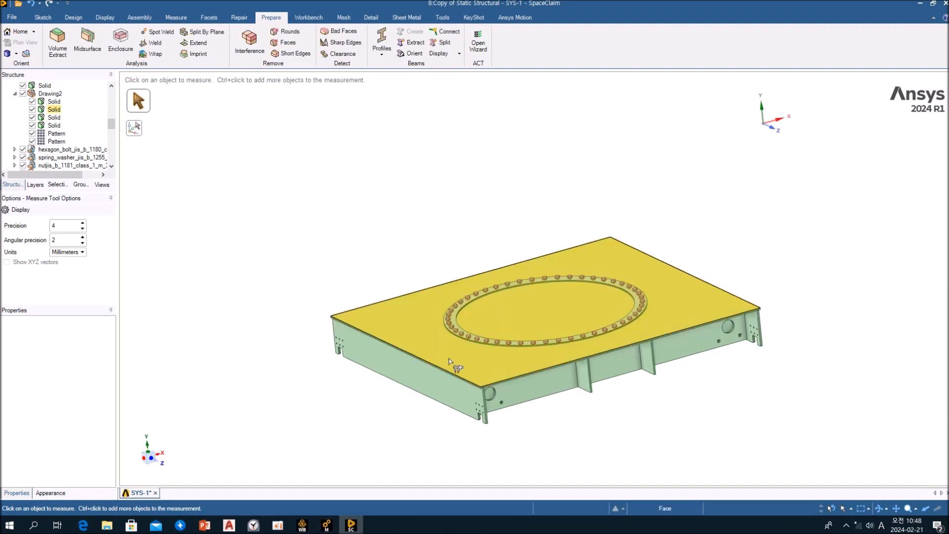
{"action": "scroll", "coordinate": [447, 347], "scroll_direction": "up", "scroll_amount": 3}
{"action": "right_click", "coordinate": [289, 171]}
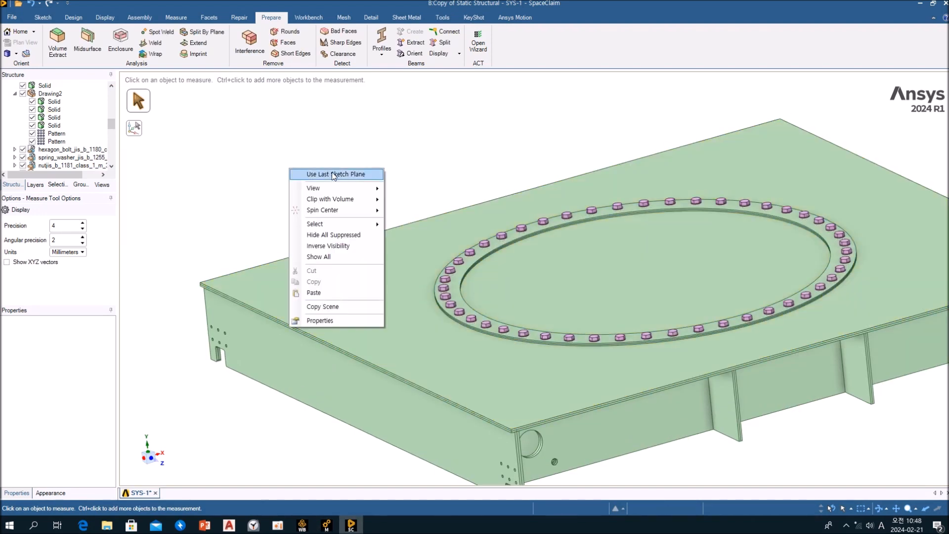
{"action": "left_click", "coordinate": [352, 236]}
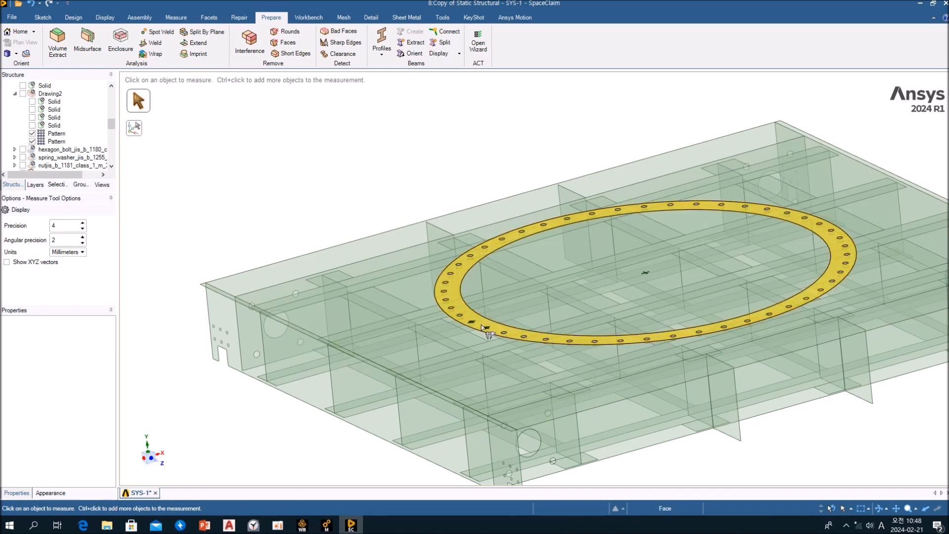
{"action": "left_click", "coordinate": [476, 327]}
{"action": "left_click", "coordinate": [479, 339], "text": "ctrl"}
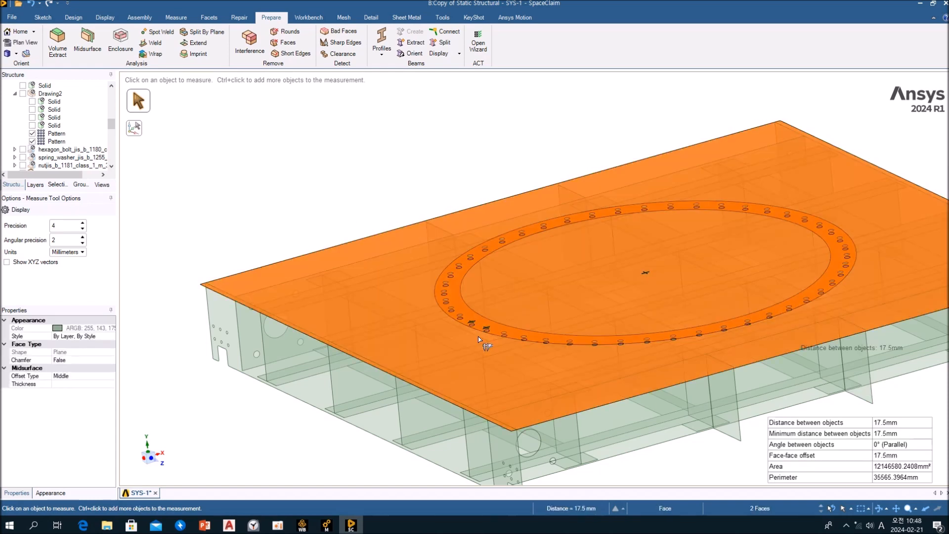
- Measure the minimum distance between the two perpendicular side plate midsurfaces meeting at the frame's corner
{"action": "mouse_move", "coordinate": [391, 264]}
{"action": "middle_mouse_down"}
{"action": "mouse_move", "coordinate": [377, 202]}
{"action": "mouse_move", "coordinate": [345, 195]}
{"action": "mouse_move", "coordinate": [308, 210]}
{"action": "mouse_move", "coordinate": [379, 237]}
{"action": "mouse_move", "coordinate": [388, 258]}
{"action": "mouse_move", "coordinate": [466, 333]}
{"action": "mouse_move", "coordinate": [559, 304]}
{"action": "mouse_move", "coordinate": [699, 296]}
{"action": "mouse_move", "coordinate": [593, 301]}
{"action": "middle_mouse_up"}
{"action": "middle_click_drag", "start_coordinate": [459, 299], "coordinate": [402, 318]}
{"action": "left_click", "coordinate": [364, 295]}
{"action": "left_click", "coordinate": [354, 294], "text": "ctrl"}
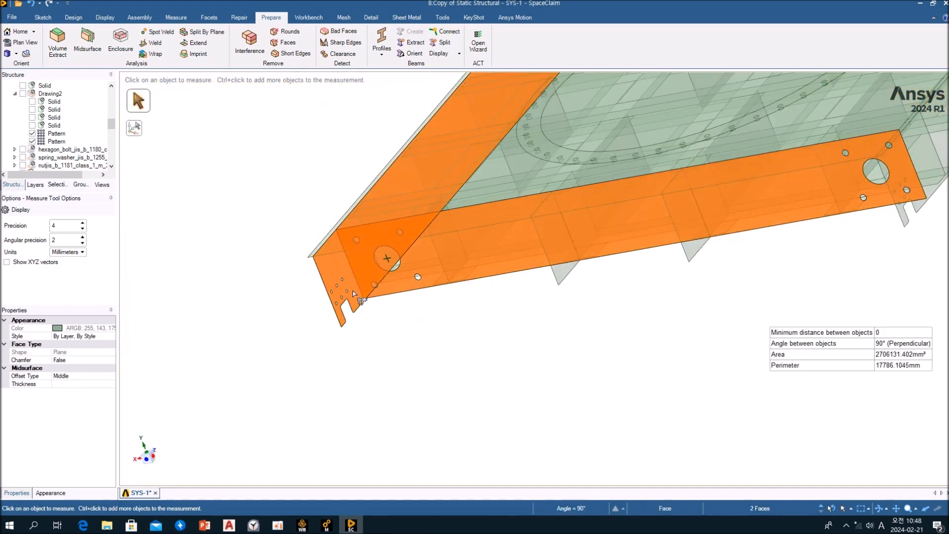
{"action": "left_click", "coordinate": [431, 319]}
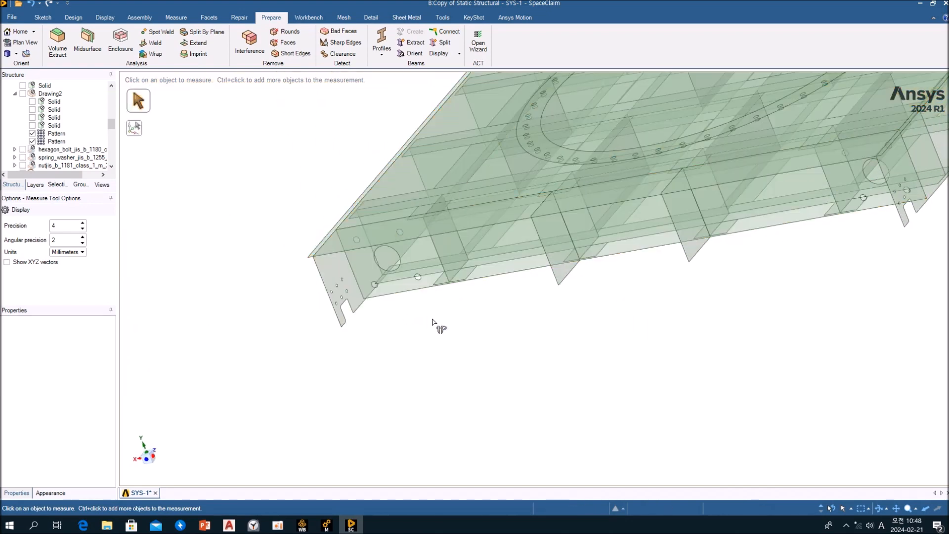
{"action": "scroll", "coordinate": [433, 323], "scroll_direction": "down", "scroll_amount": 3}
{"action": "middle_click_drag", "start_coordinate": [441, 328], "coordinate": [506, 365]}
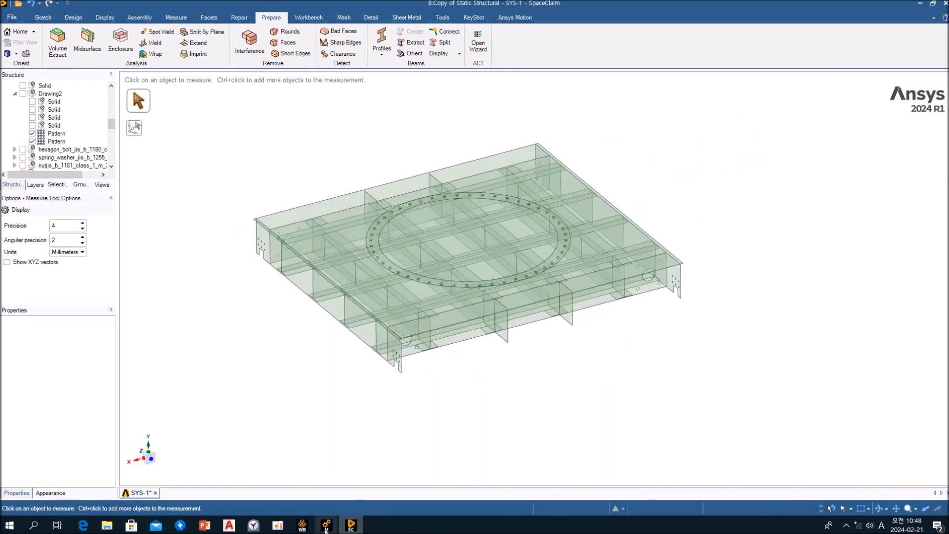
- Switch to the copied system's Mechanical window and insert a manual Bonded contact in the Contacts group
{"action": "mouse_move", "coordinate": [327, 531]}
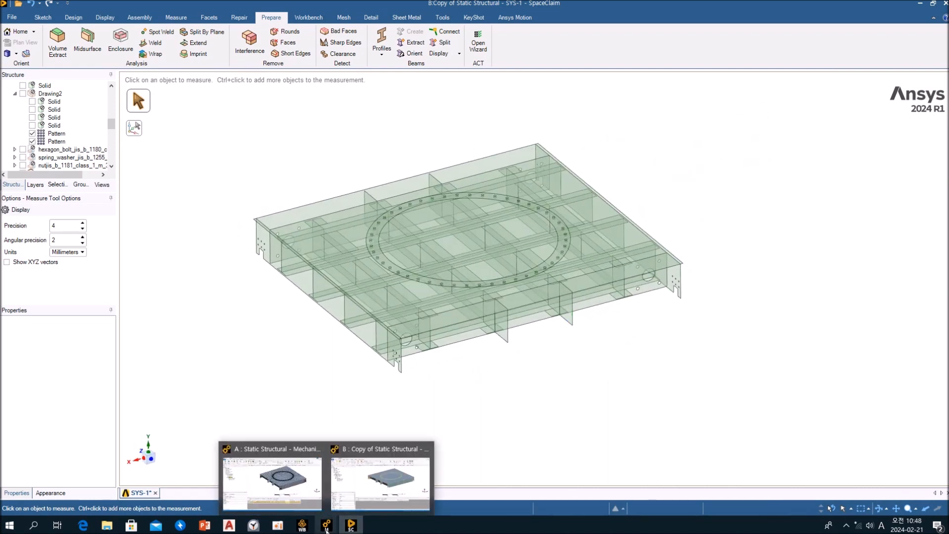
{"action": "left_click", "coordinate": [364, 484]}
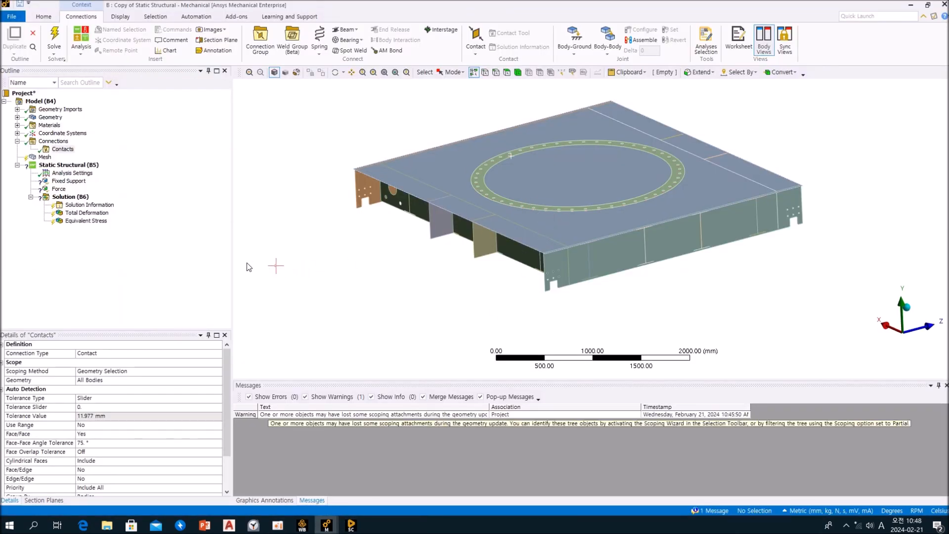
{"action": "left_click", "coordinate": [62, 150]}
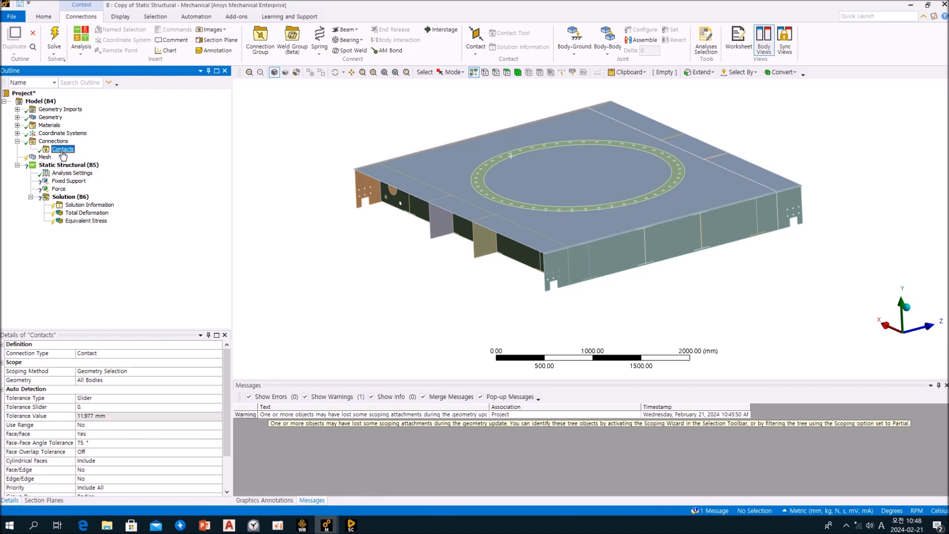
{"action": "left_click", "coordinate": [474, 50]}
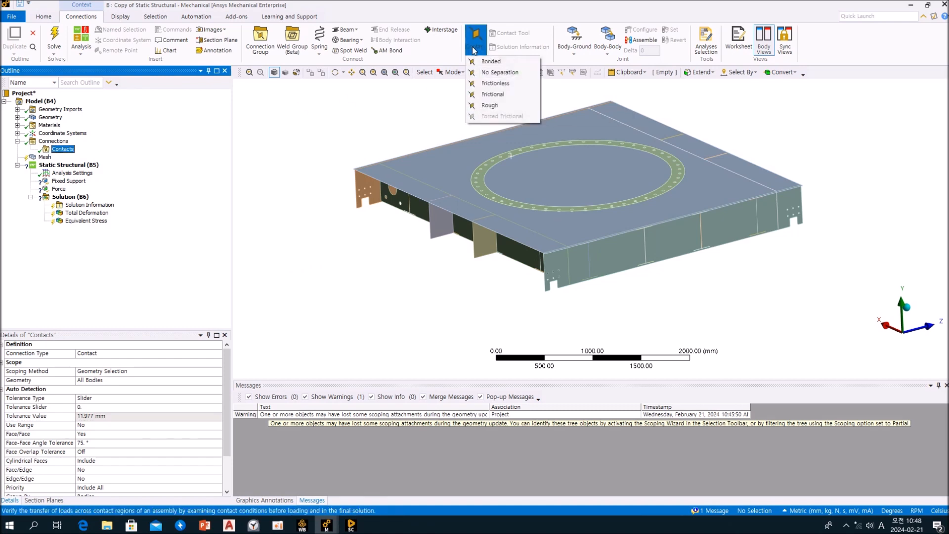
{"action": "left_click", "coordinate": [478, 61]}
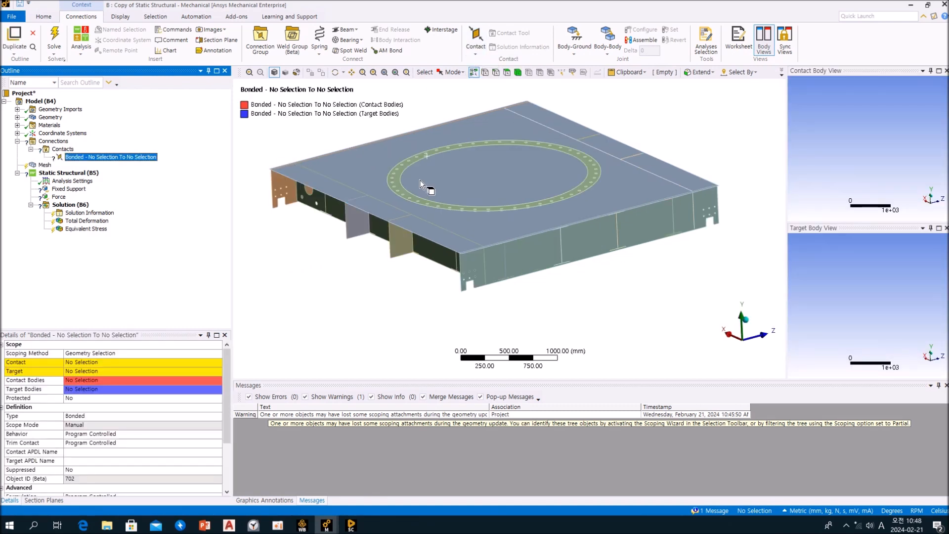
- Scope the bonded contact with the ring face as Contact and the top plate face as Target
{"action": "left_click", "coordinate": [398, 179]}
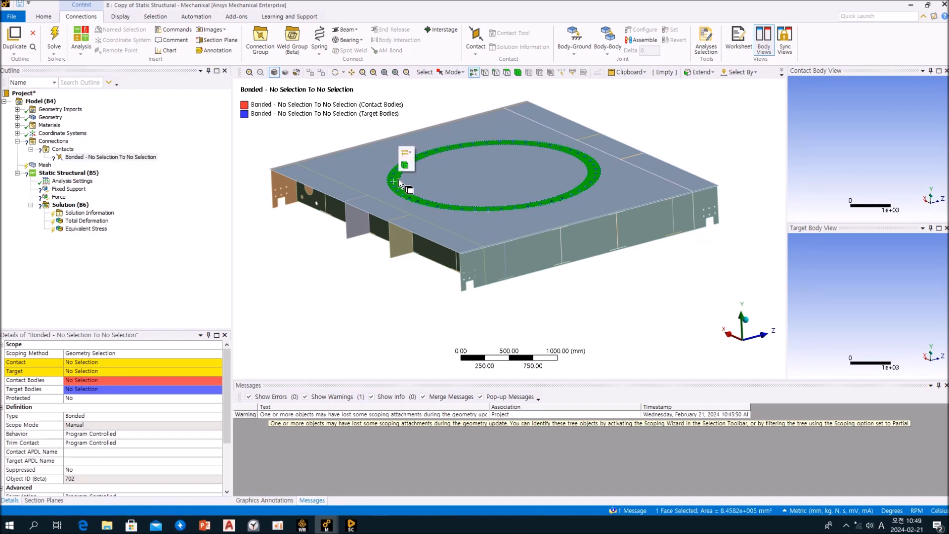
{"action": "left_click", "coordinate": [89, 364]}
{"action": "left_click", "coordinate": [78, 362]}
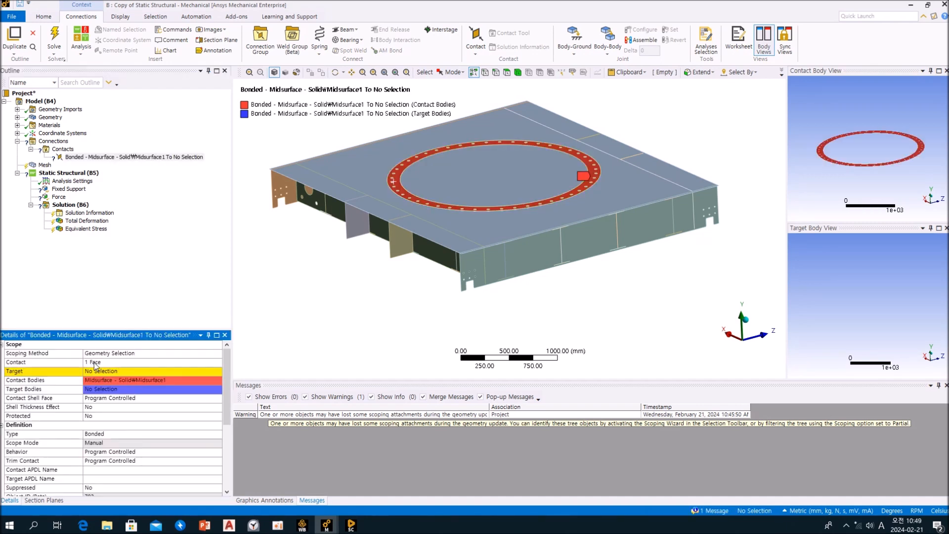
{"action": "left_click", "coordinate": [497, 226]}
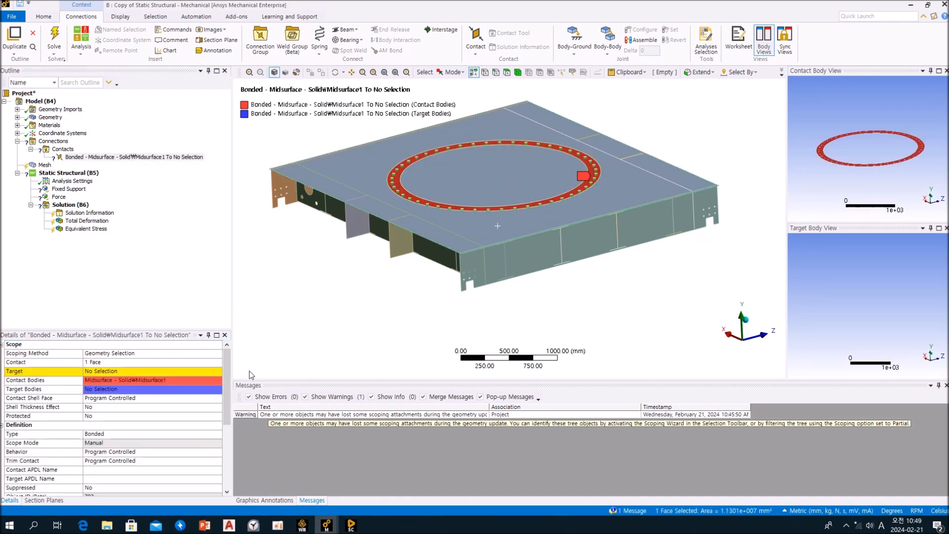
{"action": "left_click", "coordinate": [98, 371]}
{"action": "left_click", "coordinate": [97, 371]}
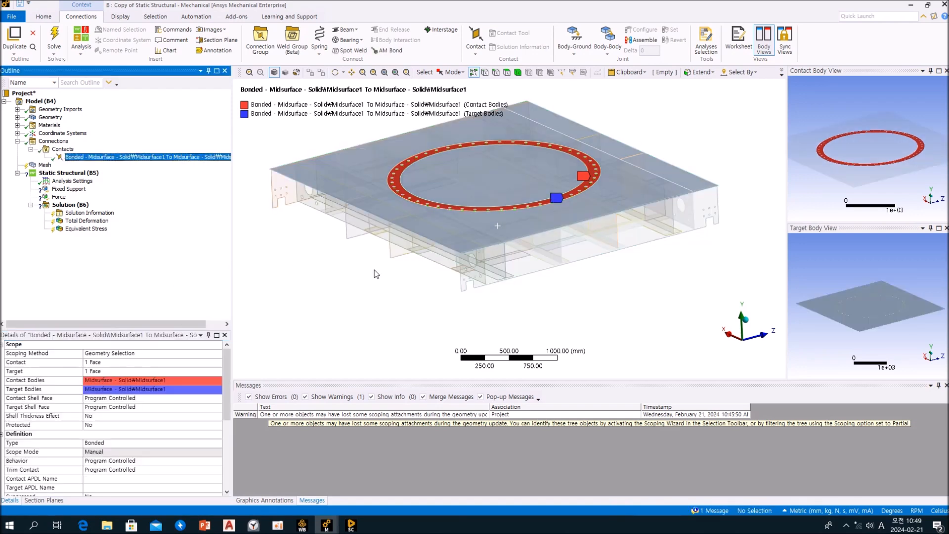
- Examine the ring-to-plate bonded contact and the gap between the top plate and the members beneath it near the frame's edge
{"action": "middle_click_drag", "start_coordinate": [454, 289], "coordinate": [468, 212]}
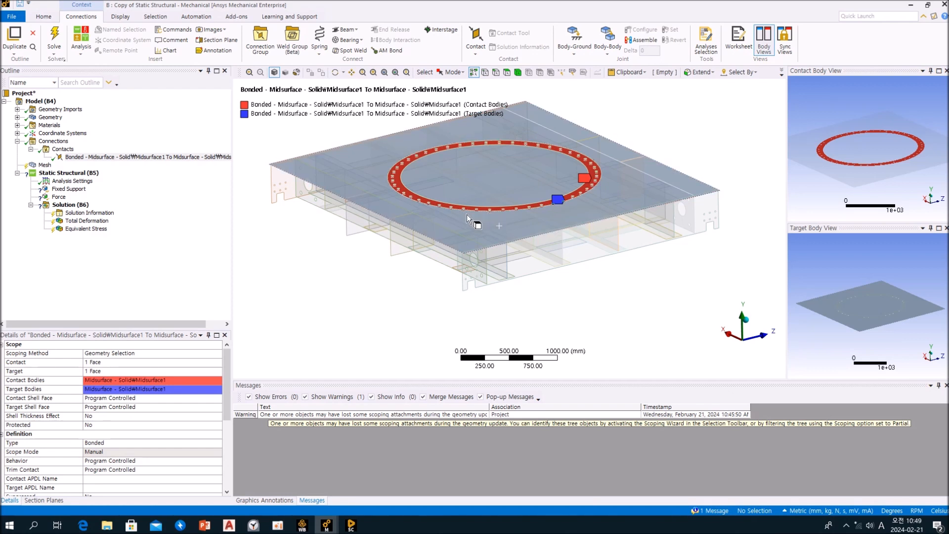
{"action": "middle_click_drag", "start_coordinate": [467, 213], "coordinate": [556, 331]}
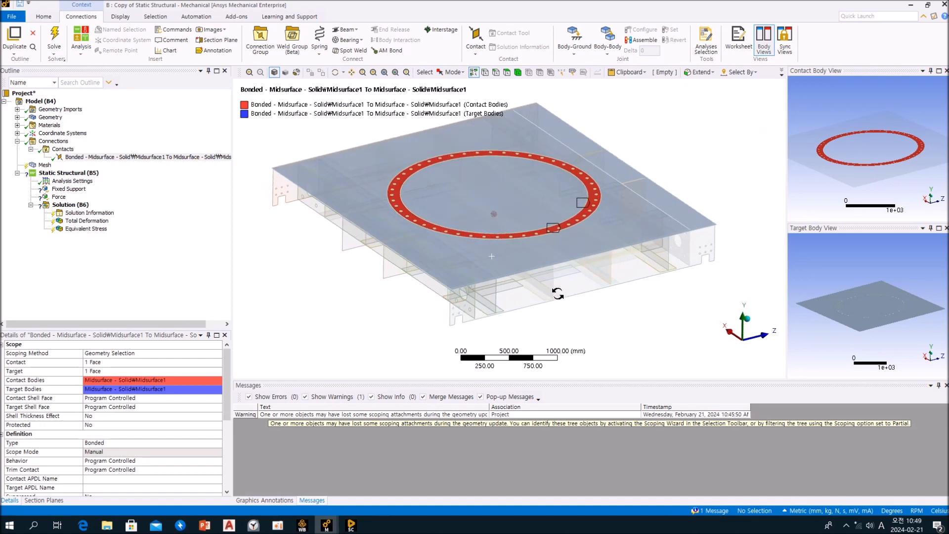
{"action": "left_click", "coordinate": [159, 219]}
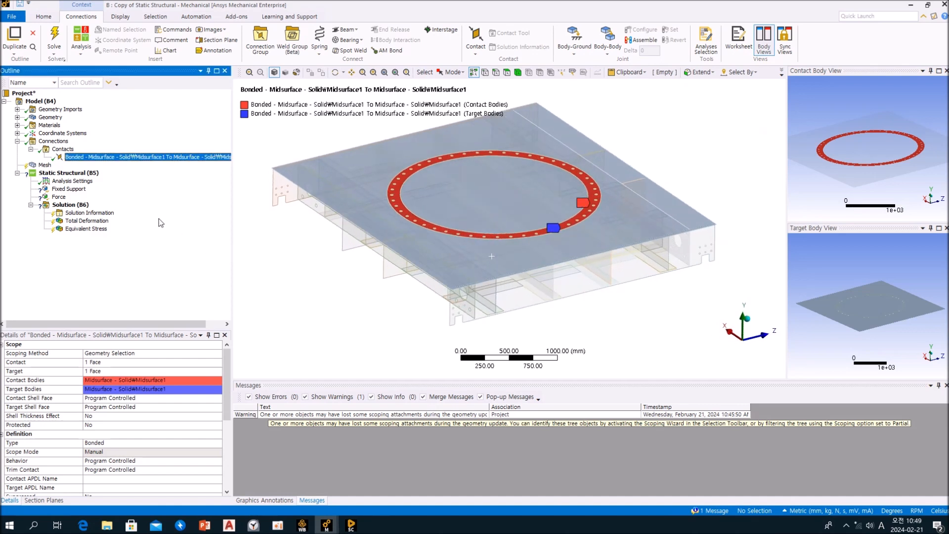
{"action": "left_click", "coordinate": [368, 216]}
{"action": "middle_click_drag", "start_coordinate": [474, 283], "coordinate": [458, 251]}
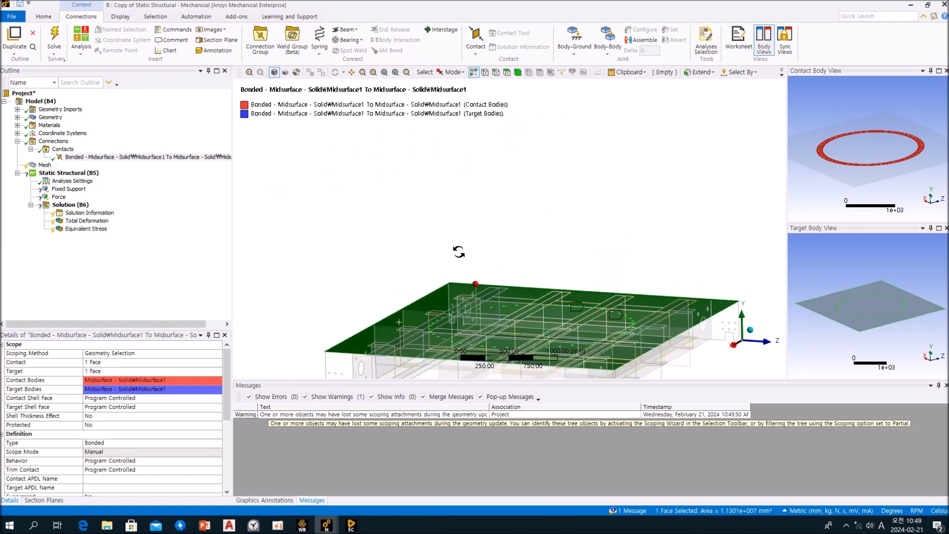
{"action": "scroll", "coordinate": [480, 268], "scroll_direction": "up", "scroll_amount": 2}
{"action": "mouse_move", "coordinate": [470, 292]}
{"action": "middle_mouse_down", "text": "ctrl"}
{"action": "mouse_move", "coordinate": [481, 247]}
{"action": "mouse_move", "coordinate": [478, 268]}
{"action": "mouse_move", "coordinate": [488, 271]}
{"action": "mouse_move", "coordinate": [476, 279]}
{"action": "middle_mouse_up", "text": "ctrl"}
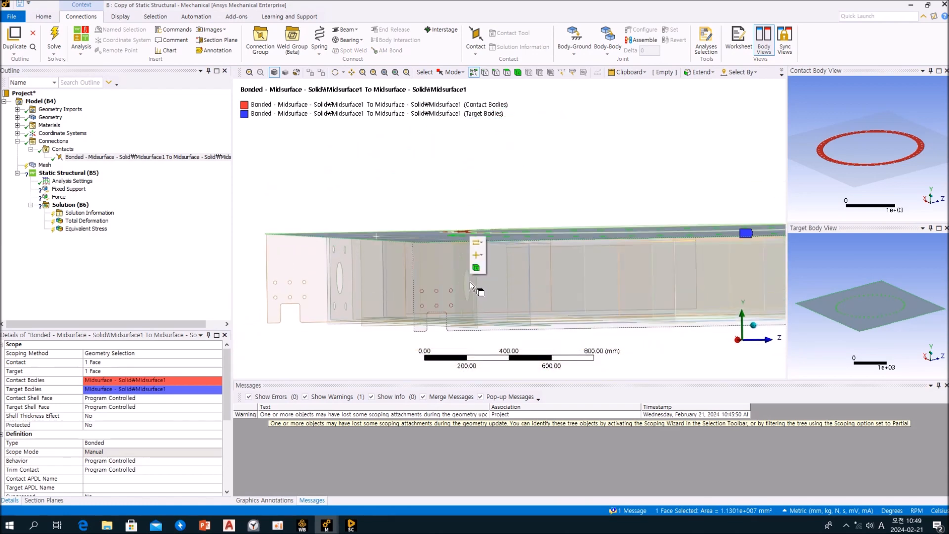
{"action": "scroll", "coordinate": [522, 250], "scroll_direction": "up", "scroll_amount": 3}
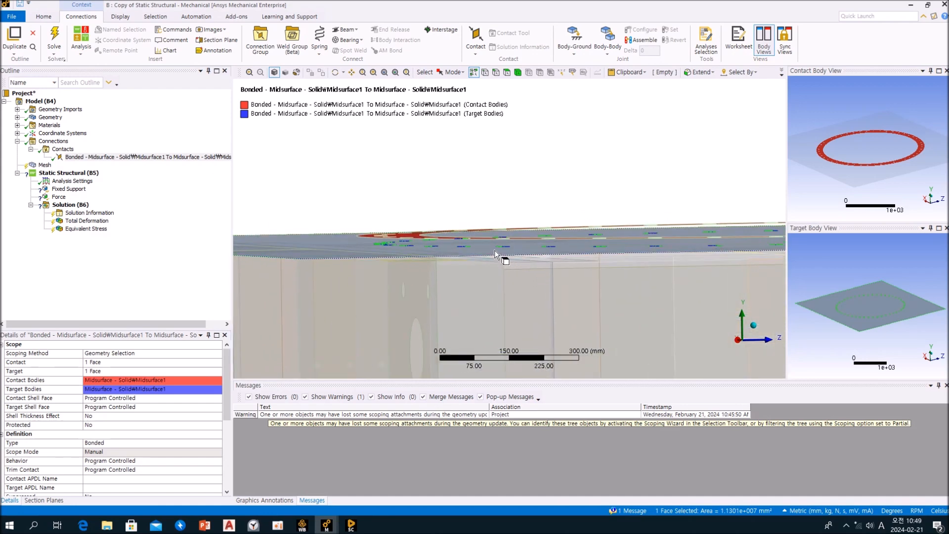
{"action": "middle_click_drag", "start_coordinate": [502, 256], "coordinate": [503, 264]}
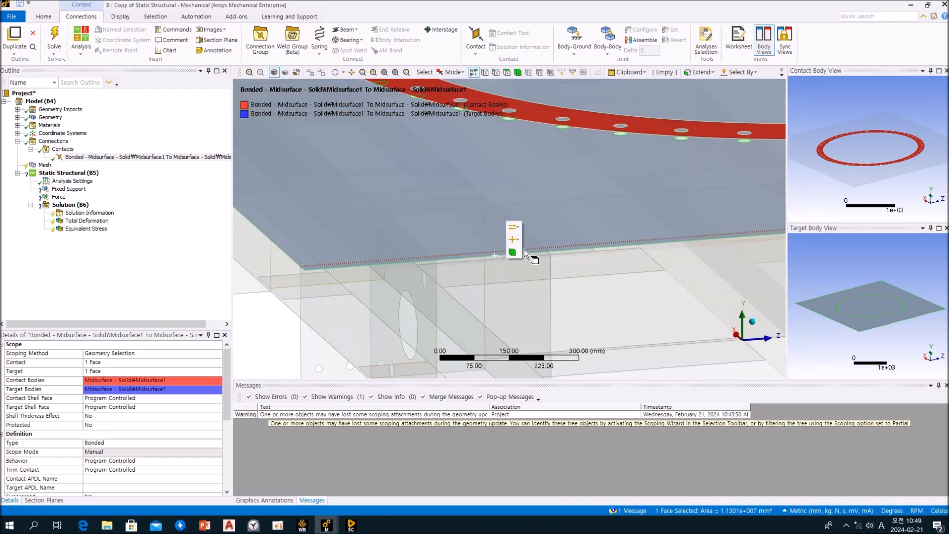
{"action": "scroll", "coordinate": [532, 258], "scroll_direction": "up", "scroll_amount": 5}
{"action": "left_click", "coordinate": [534, 281]}
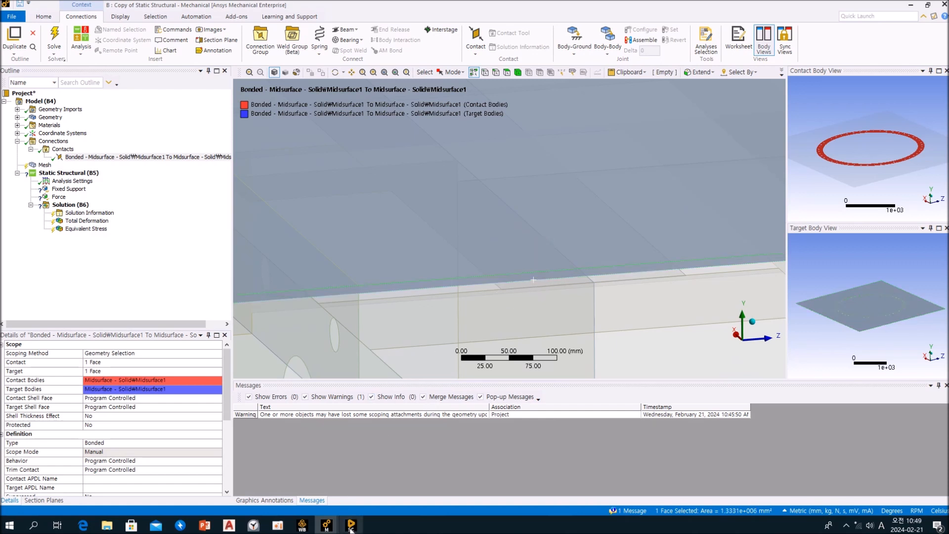
- Switch to SpaceClaim and measure the distance between the top plate midsurface and the small rectangular plate face beneath it
{"action": "mouse_move", "coordinate": [352, 530]}
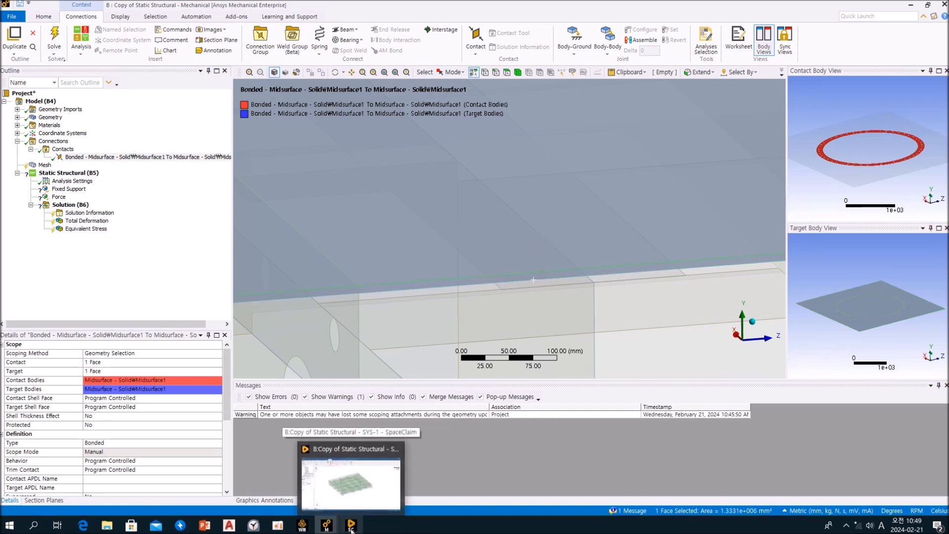
{"action": "left_click", "coordinate": [351, 529]}
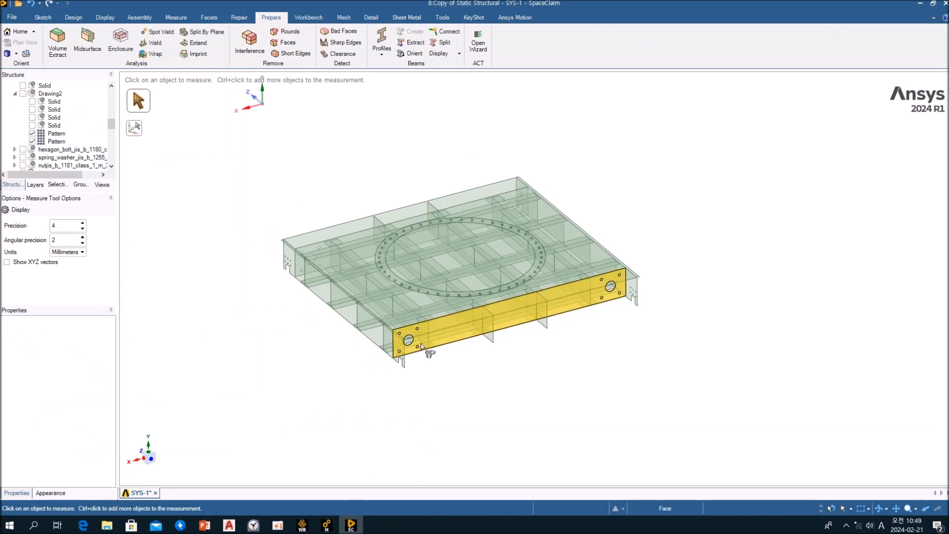
{"action": "scroll", "coordinate": [423, 325], "scroll_direction": "up", "scroll_amount": 3}
{"action": "left_click", "coordinate": [477, 256]}
{"action": "middle_click_drag", "start_coordinate": [478, 301], "coordinate": [445, 227]}
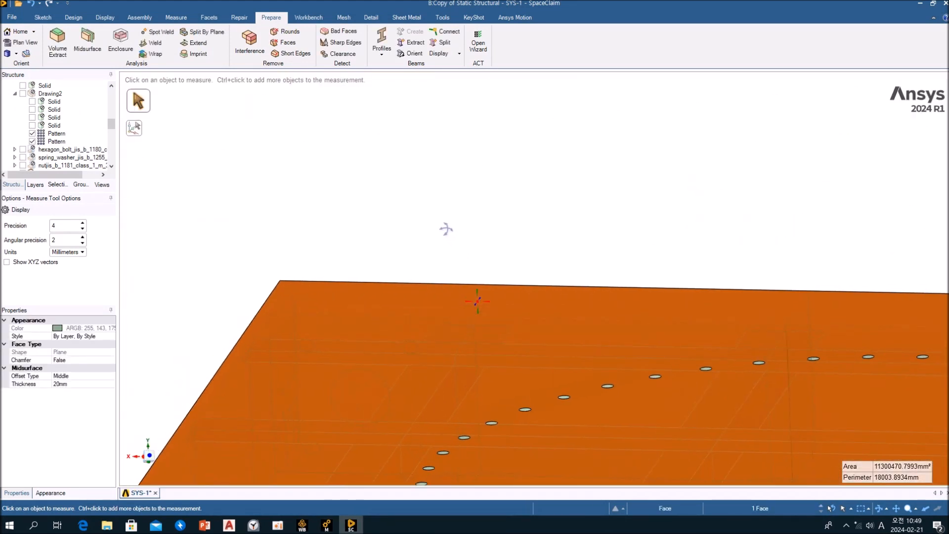
{"action": "middle_click_drag", "start_coordinate": [494, 336], "coordinate": [508, 297]}
{"action": "left_click", "coordinate": [499, 369], "text": "ctrl"}
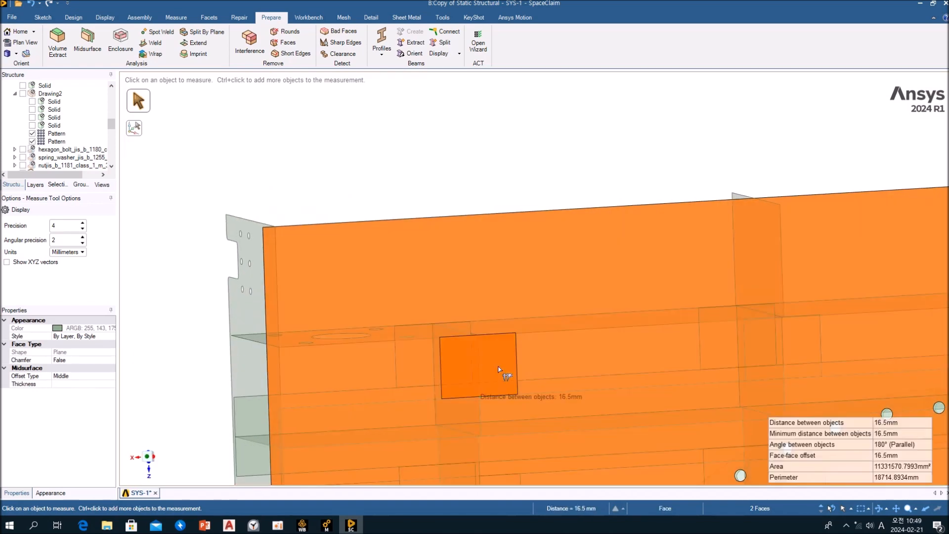
{"action": "middle_click_drag", "start_coordinate": [498, 369], "coordinate": [548, 414]}
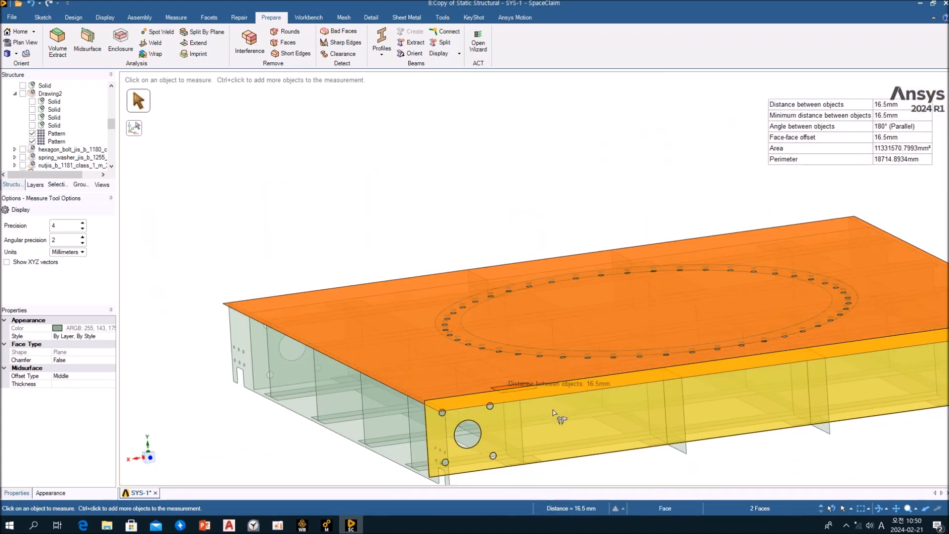
{"action": "mouse_move", "coordinate": [554, 412]}
{"action": "middle_mouse_down"}
{"action": "mouse_move", "coordinate": [531, 360]}
{"action": "mouse_move", "coordinate": [530, 402]}
{"action": "mouse_move", "coordinate": [565, 359]}
{"action": "mouse_move", "coordinate": [522, 399]}
{"action": "mouse_move", "coordinate": [553, 408]}
{"action": "mouse_move", "coordinate": [558, 462]}
{"action": "mouse_move", "coordinate": [575, 462]}
{"action": "middle_mouse_up"}
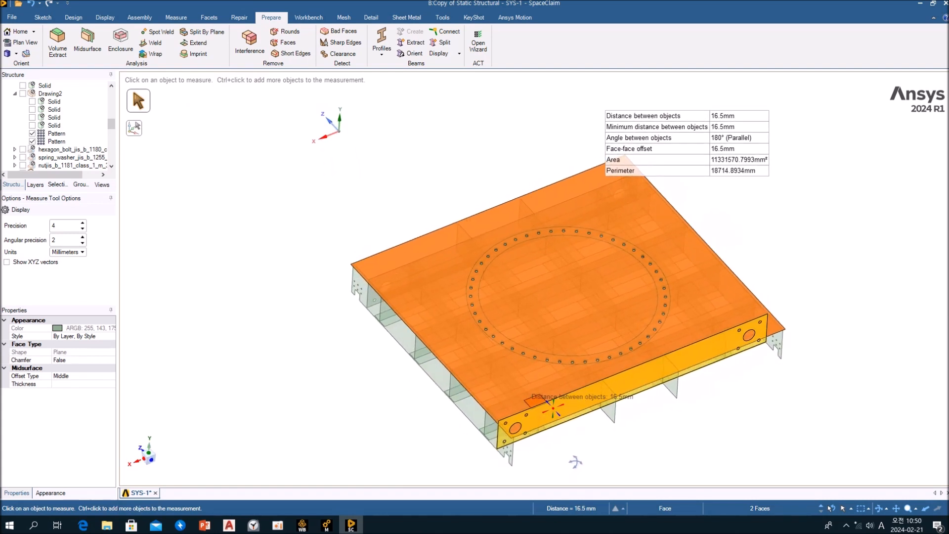
{"action": "left_click", "coordinate": [387, 419]}
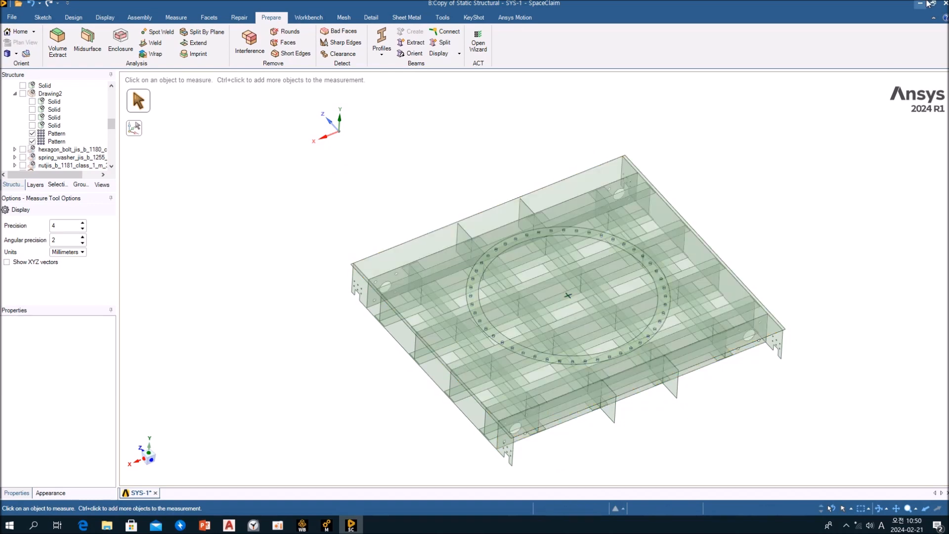
- Return to the copied system's Mechanical window, select the Contacts group, and hide the ring body on the top plate
{"action": "left_click", "coordinate": [920, 6]}
{"action": "scroll", "coordinate": [722, 246], "scroll_direction": "down", "scroll_amount": 3}
{"action": "left_click", "coordinate": [62, 150]}
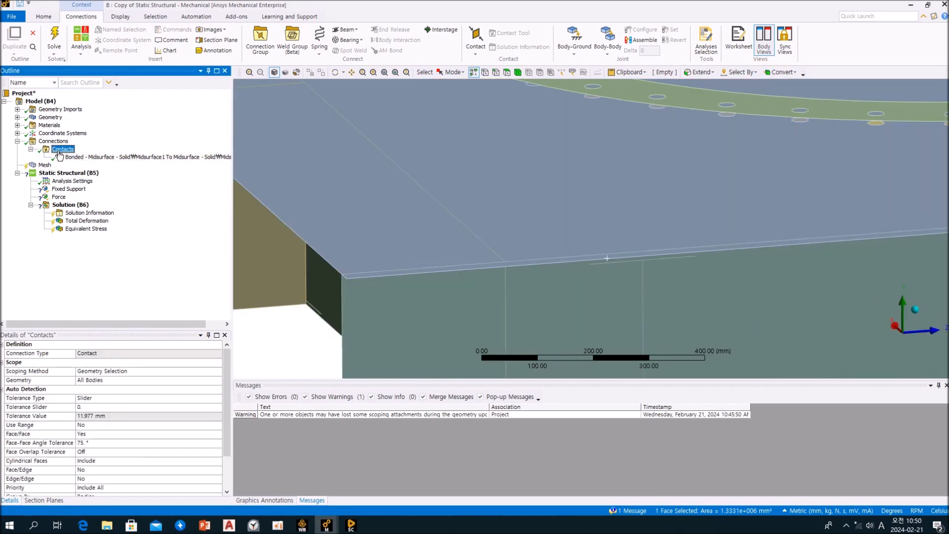
{"action": "scroll", "coordinate": [526, 208], "scroll_direction": "down", "scroll_amount": 5}
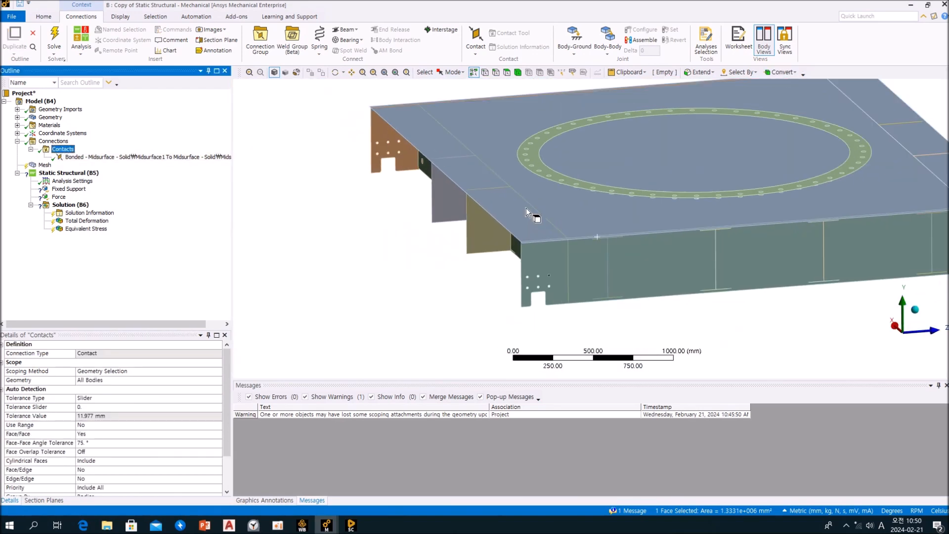
{"action": "middle_click_drag", "start_coordinate": [534, 236], "coordinate": [449, 240]}
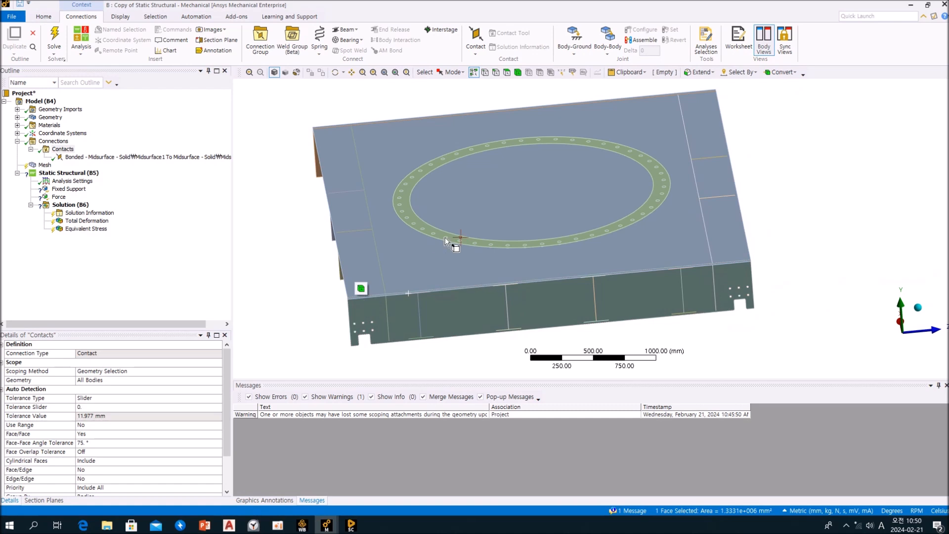
{"action": "right_click", "coordinate": [436, 232]}
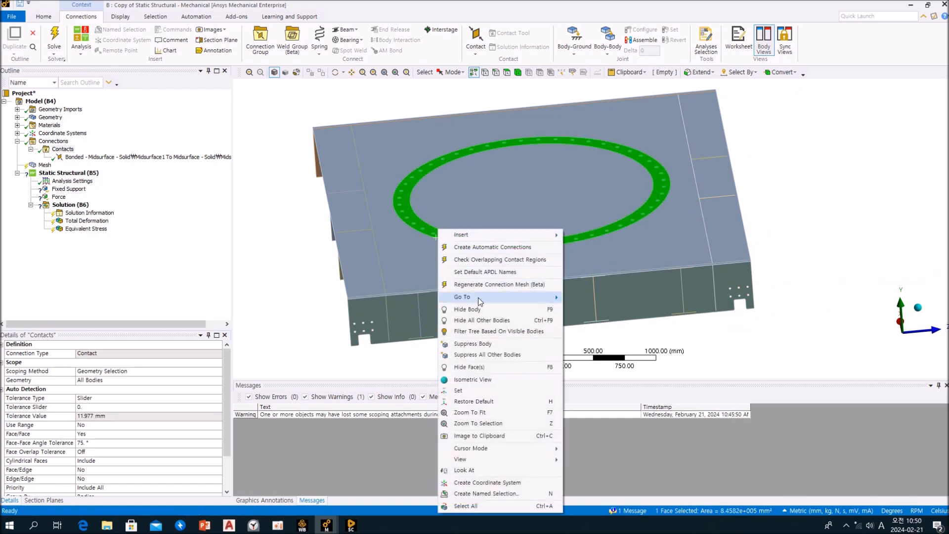
{"action": "left_click", "coordinate": [478, 314]}
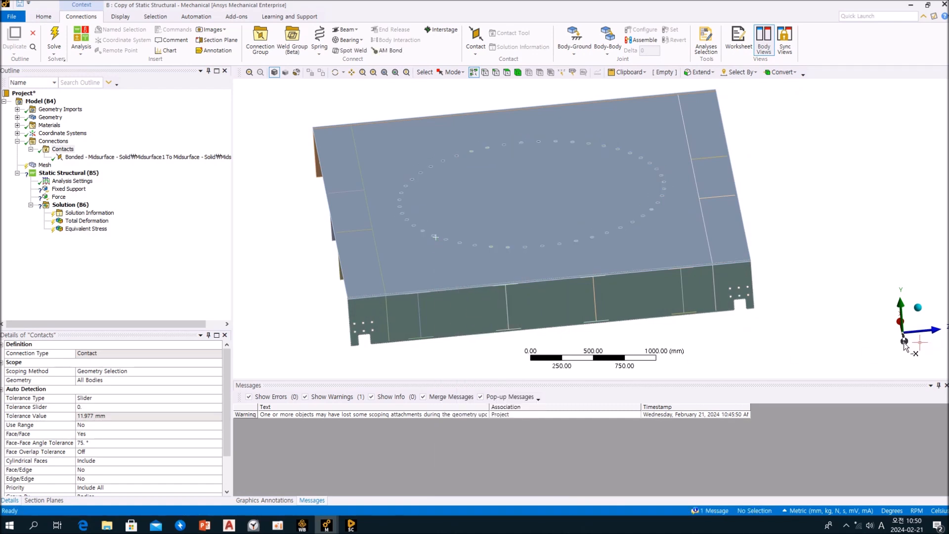
- Insert a new connection group under Connections, with the frame seen straight from the side
{"action": "left_click", "coordinate": [904, 341]}
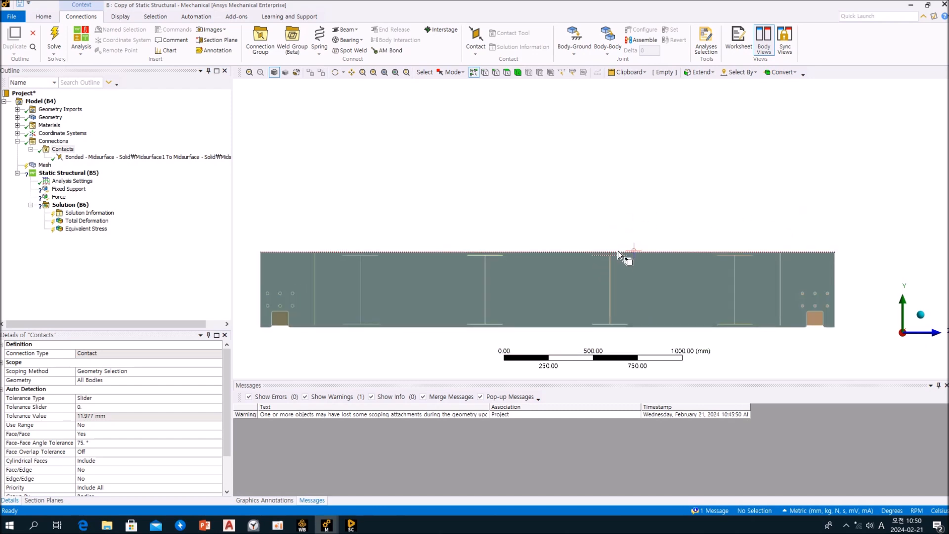
{"action": "middle_click_drag", "start_coordinate": [635, 227], "coordinate": [698, 198], "text": "ctrl"}
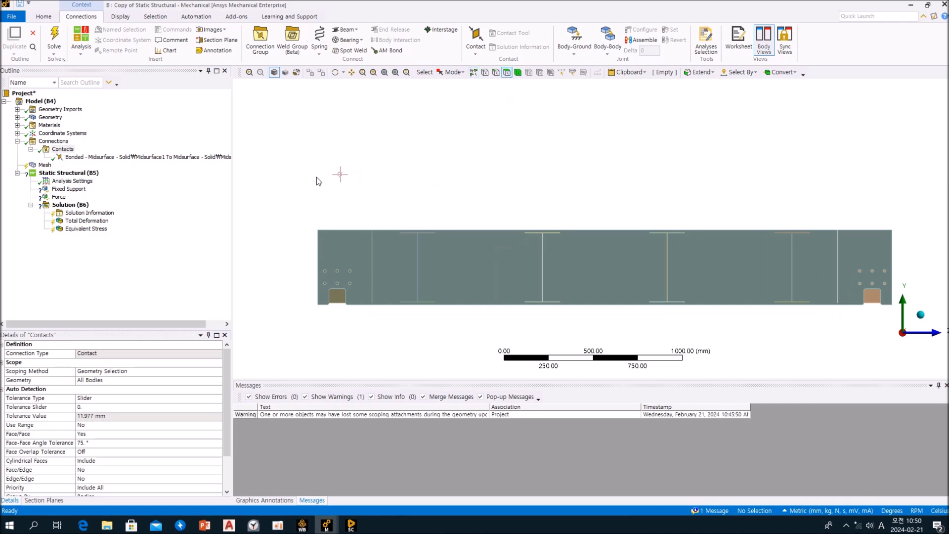
{"action": "left_click", "coordinate": [792, 240]}
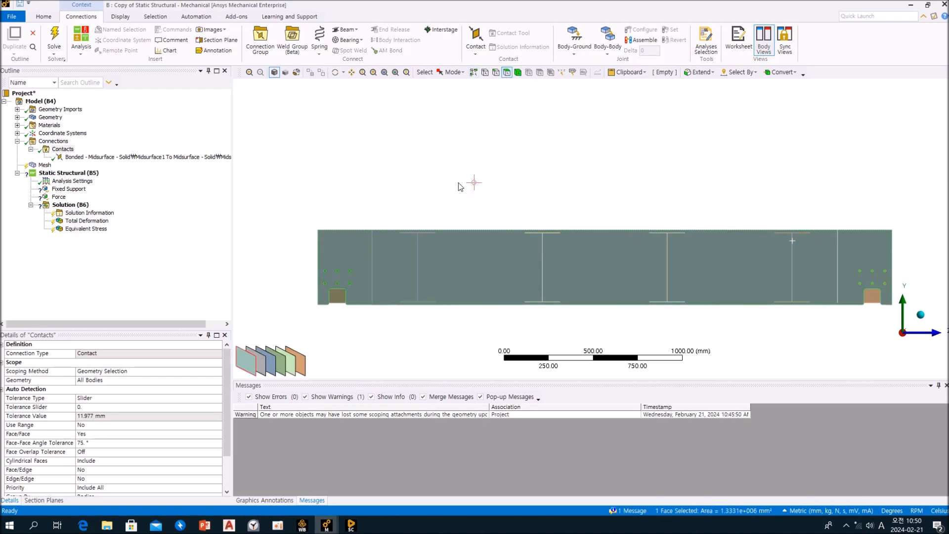
{"action": "left_click", "coordinate": [447, 133]}
{"action": "middle_click_drag", "start_coordinate": [451, 99], "coordinate": [426, 104], "text": "ctrl"}
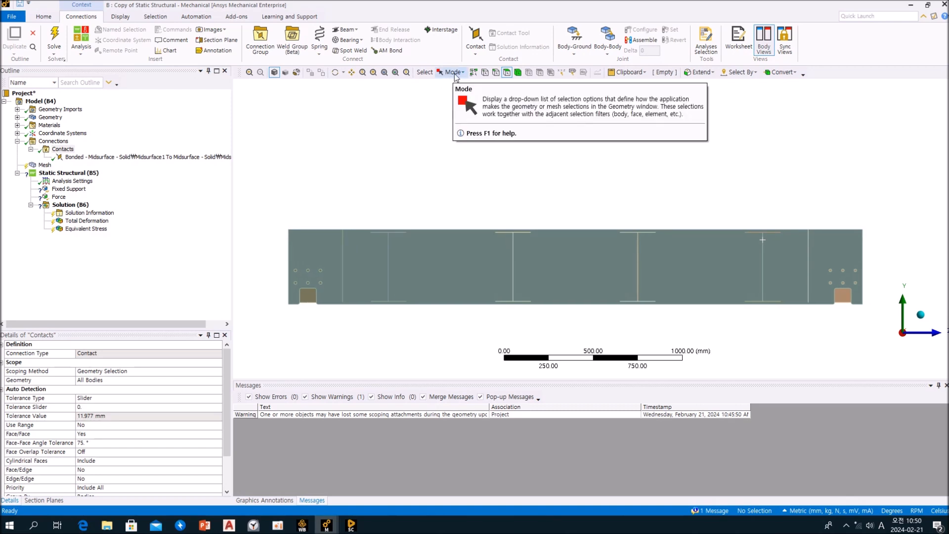
{"action": "left_click", "coordinate": [259, 54]}
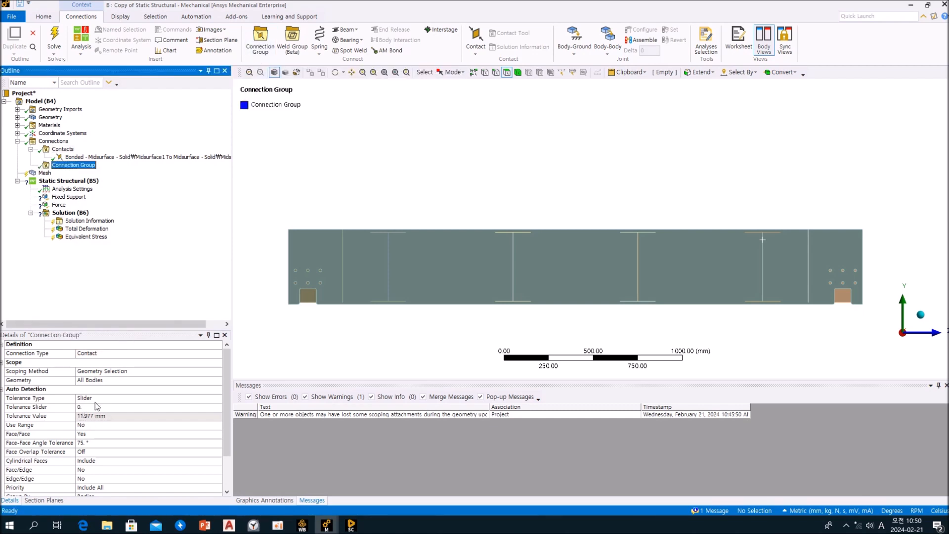
{"action": "left_click", "coordinate": [219, 400]}
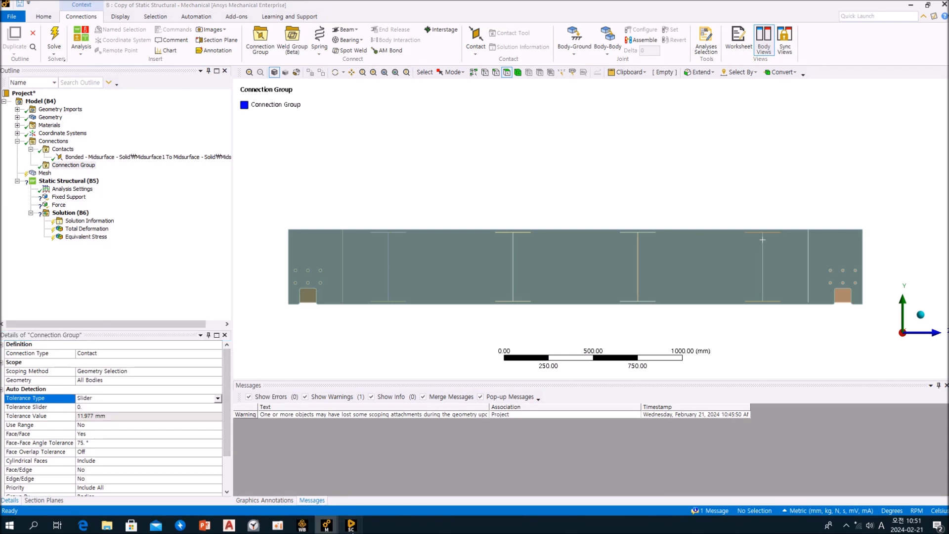
- Switch to SpaceClaim and measure the distance between the top plate midsurface and the small rectangular plate face beneath it
{"action": "left_click", "coordinate": [350, 525]}
{"action": "left_click", "coordinate": [530, 386]}
{"action": "middle_click_drag", "start_coordinate": [529, 386], "coordinate": [556, 254]}
{"action": "middle_click_drag", "start_coordinate": [560, 435], "coordinate": [554, 411]}
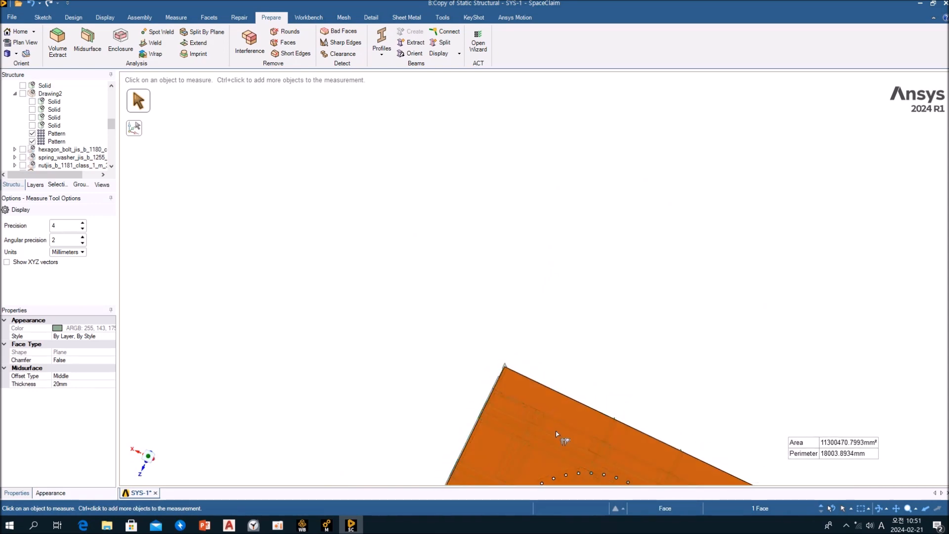
{"action": "scroll", "coordinate": [543, 425], "scroll_direction": "up", "scroll_amount": 6}
{"action": "left_click", "coordinate": [503, 394], "text": "ctrl"}
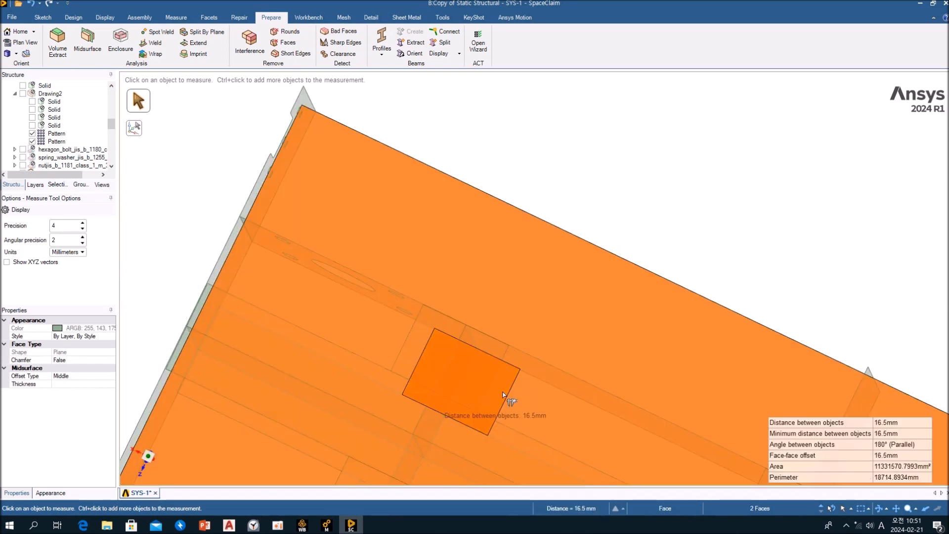
{"action": "key", "text": "h"}
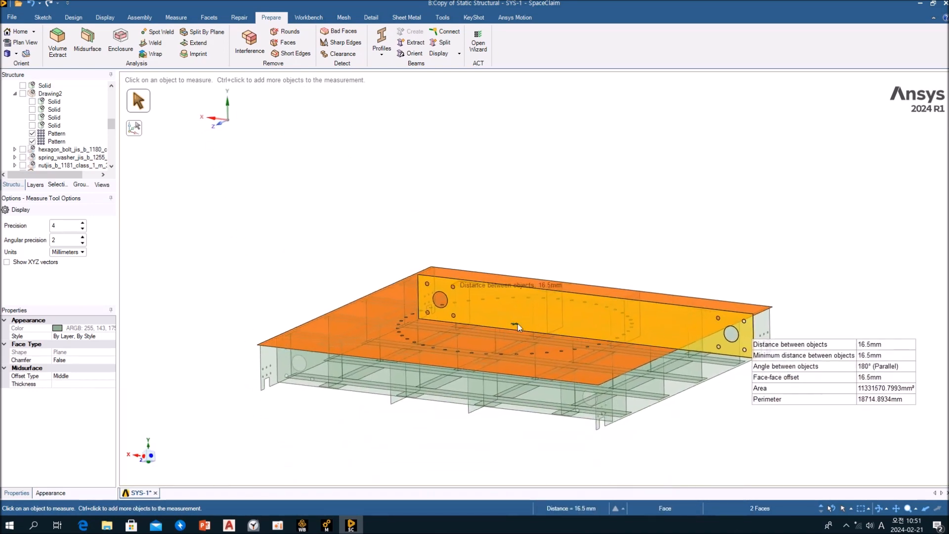
{"action": "left_click", "coordinate": [403, 446]}
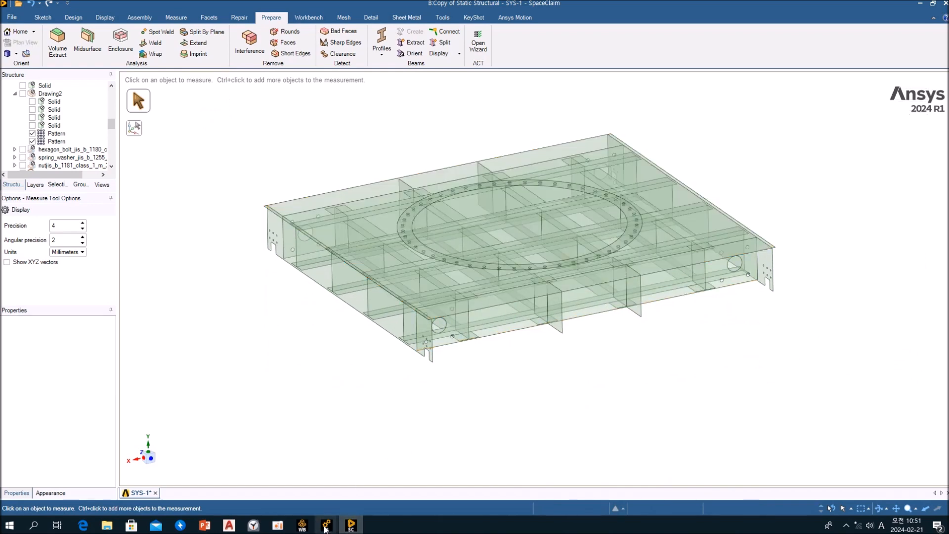
- Return to Mechanical and set the new connection group's tolerance type to Value with a tolerance of 17 mm
{"action": "mouse_move", "coordinate": [327, 529]}
{"action": "left_click", "coordinate": [363, 487]}
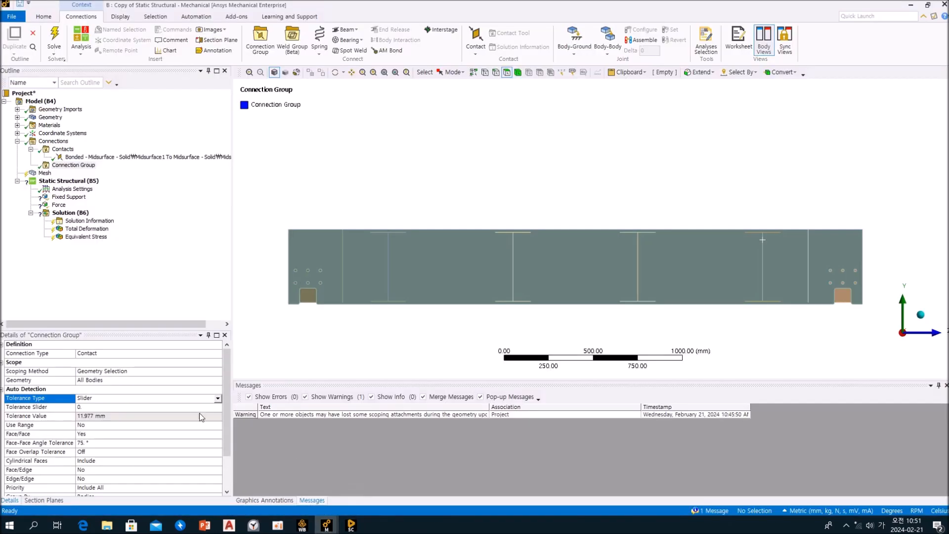
{"action": "left_click", "coordinate": [218, 398]}
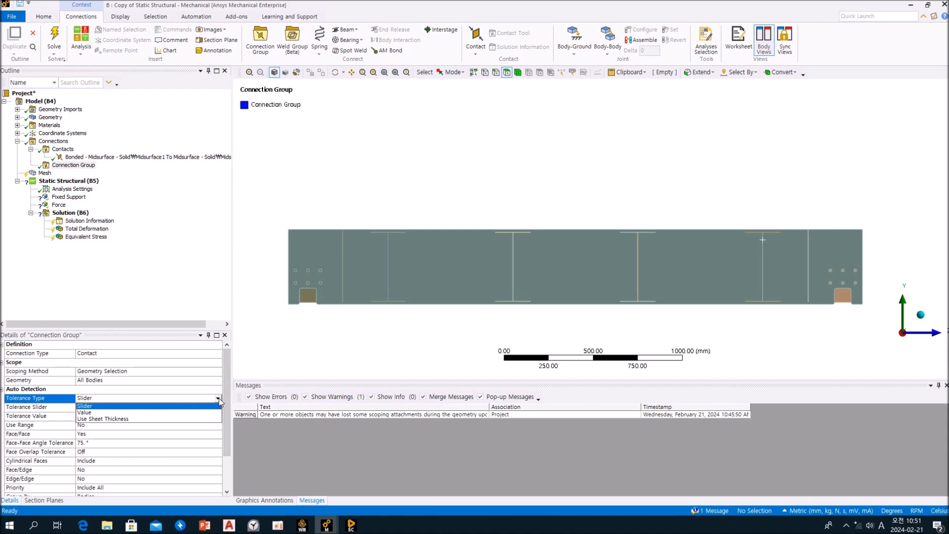
{"action": "left_click", "coordinate": [184, 412]}
{"action": "left_click", "coordinate": [147, 407]}
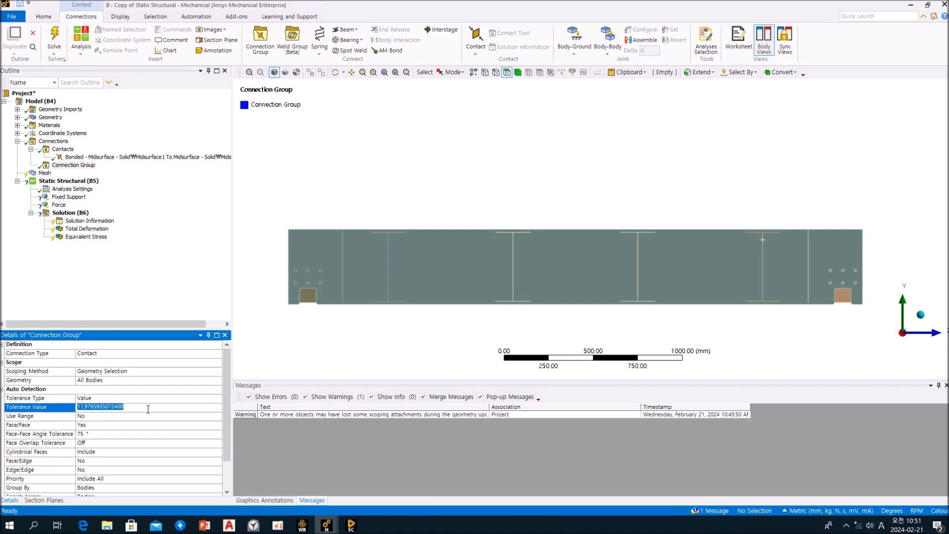
{"action": "type", "text": "17."}
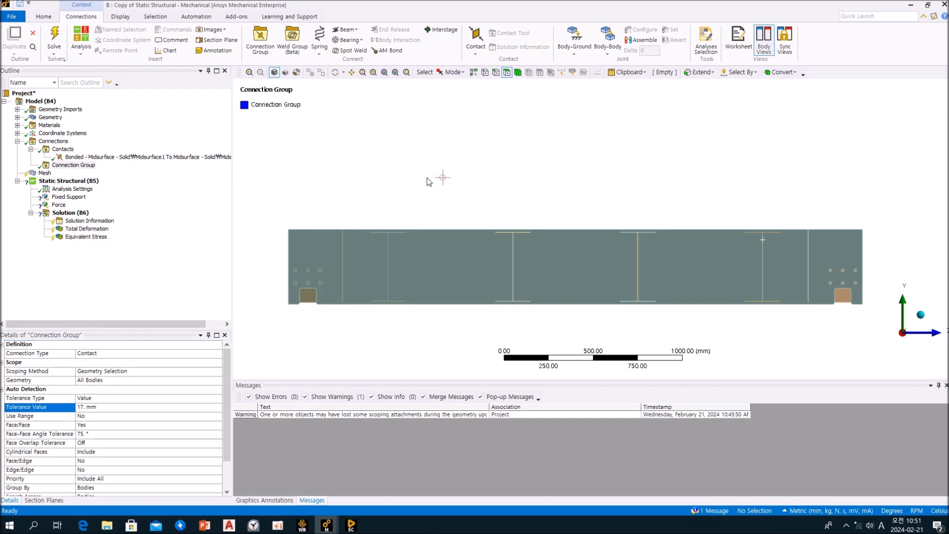
- Box-select the bodies along the frame's upper edge and apply these 25 bodies as the connection group's geometry
{"action": "left_click", "coordinate": [517, 73]}
{"action": "left_click", "coordinate": [451, 72]}
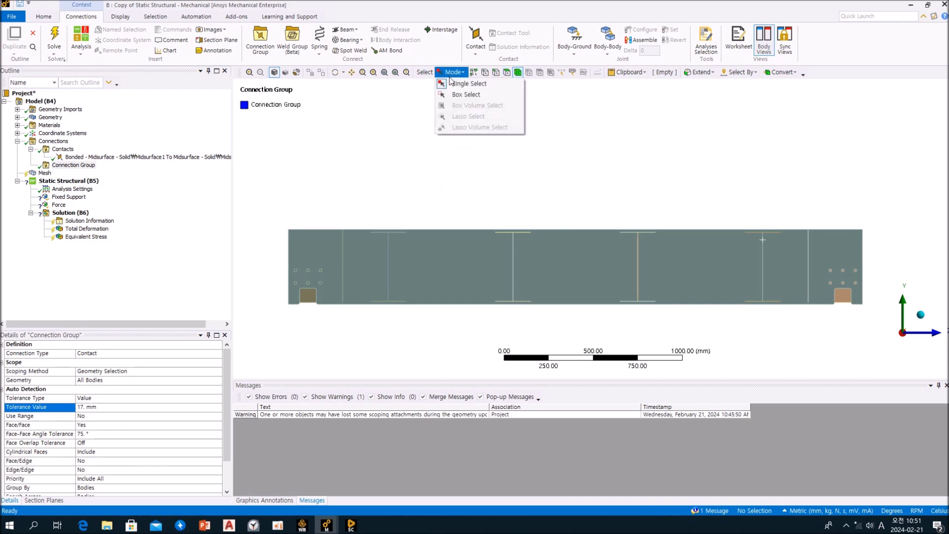
{"action": "left_click", "coordinate": [465, 94]}
{"action": "left_click_drag", "start_coordinate": [262, 191], "coordinate": [889, 245]}
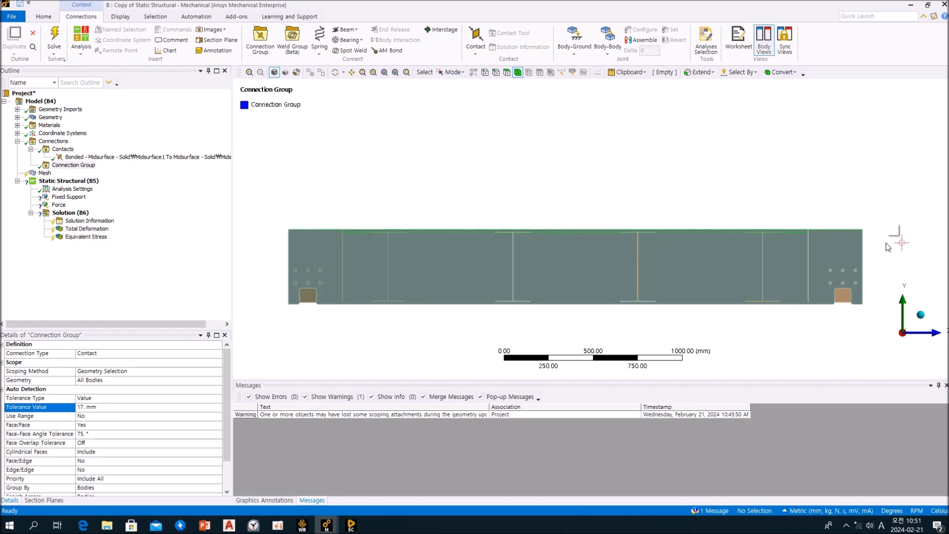
{"action": "middle_click_drag", "start_coordinate": [798, 194], "coordinate": [655, 150]}
{"action": "middle_click_drag", "start_coordinate": [635, 149], "coordinate": [701, 140]}
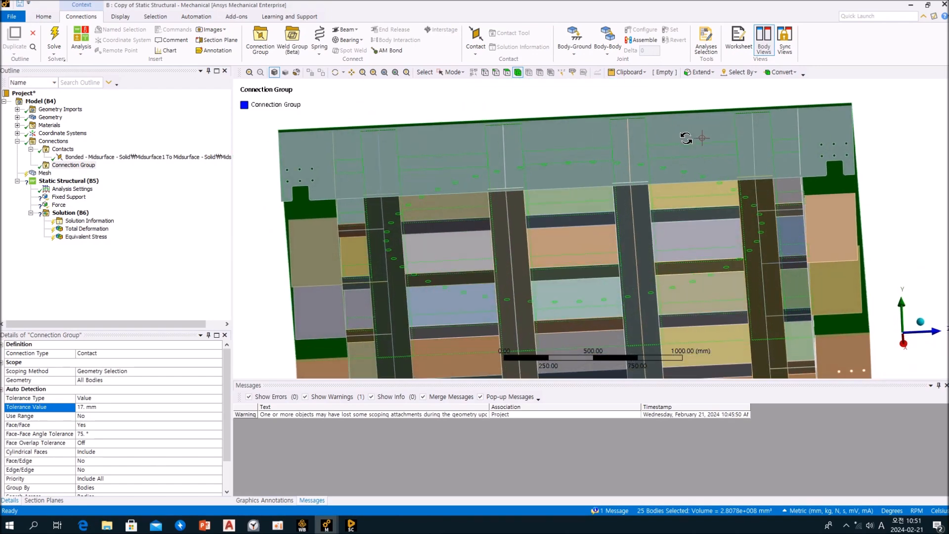
{"action": "left_click", "coordinate": [93, 384]}
{"action": "left_click", "coordinate": [100, 384]}
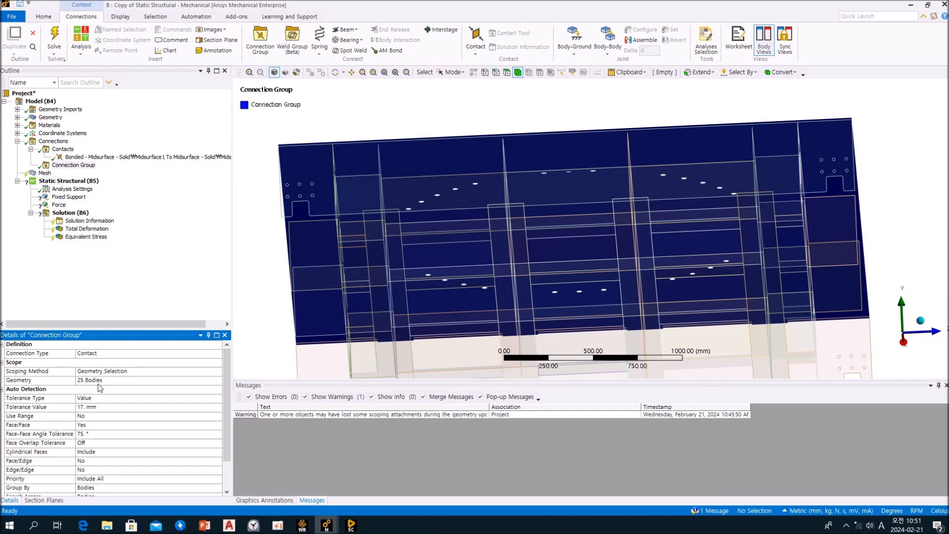
- Select the connection group's scoped bodies and hide all other bodies to inspect the top plate and flanges alone
{"action": "middle_click_drag", "start_coordinate": [513, 221], "coordinate": [499, 245]}
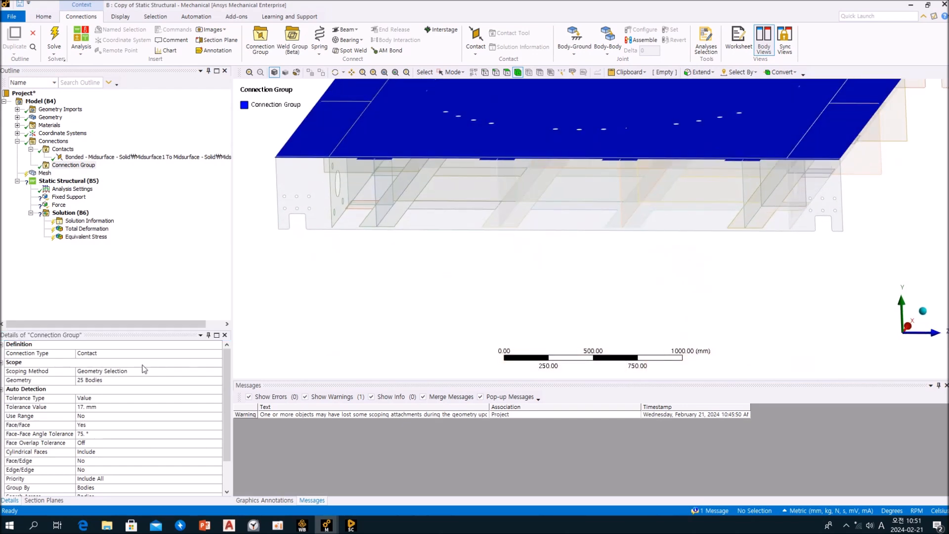
{"action": "left_click", "coordinate": [101, 381]}
{"action": "right_click", "coordinate": [408, 284]}
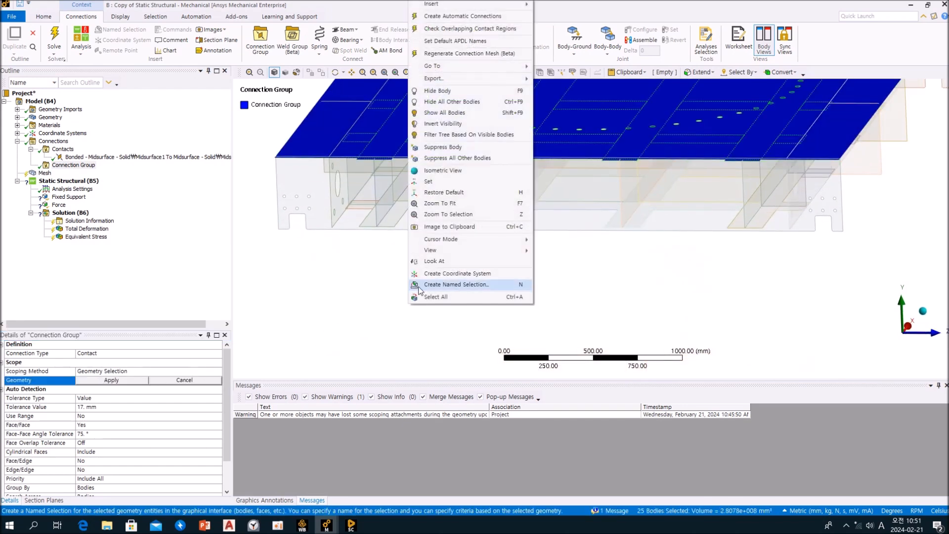
{"action": "left_click", "coordinate": [452, 102]}
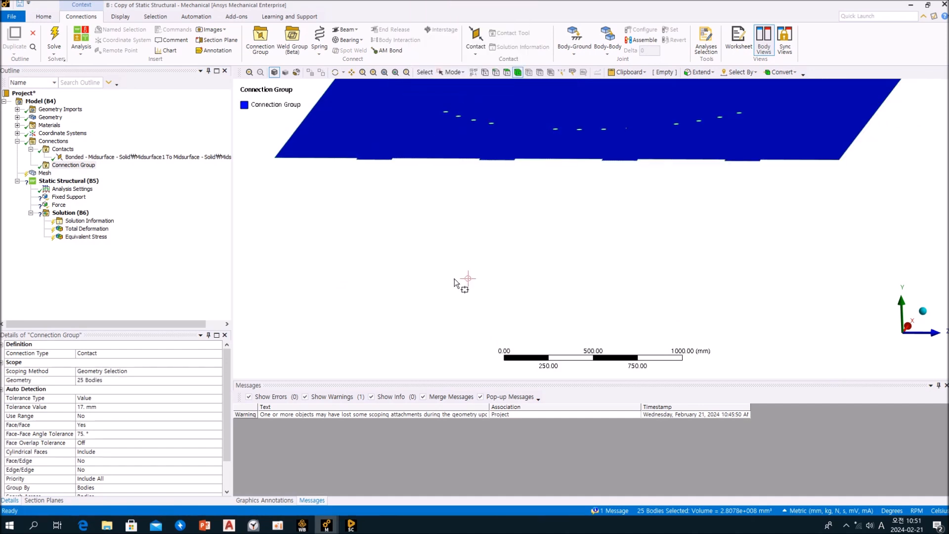
{"action": "middle_click_drag", "start_coordinate": [607, 221], "coordinate": [575, 296]}
- Create automatic connections for the new connection group
{"action": "left_click", "coordinate": [169, 290]}
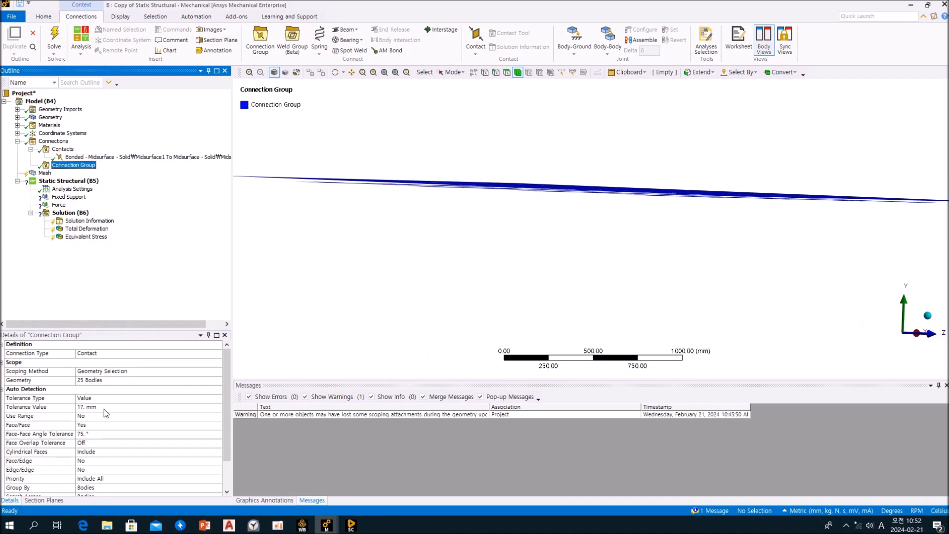
{"action": "right_click", "coordinate": [70, 164]}
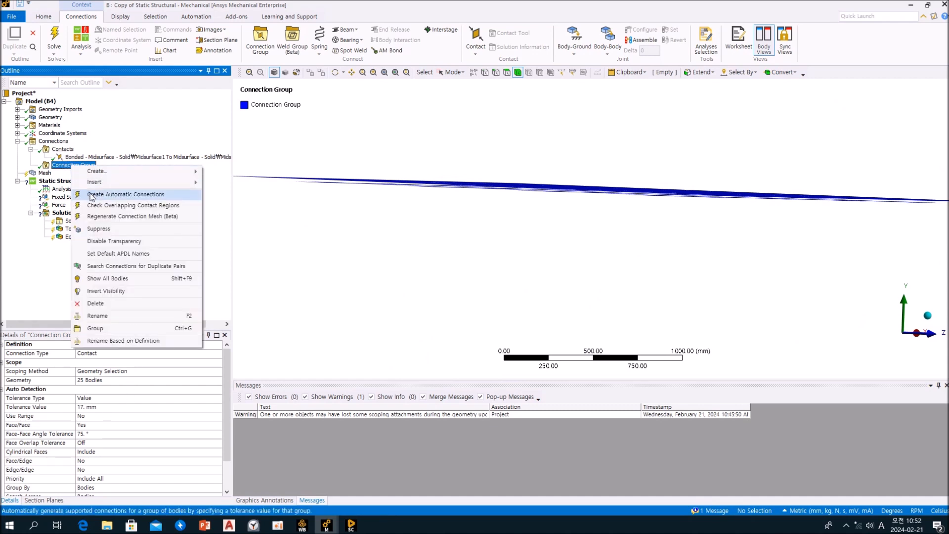
{"action": "left_click", "coordinate": [116, 193]}
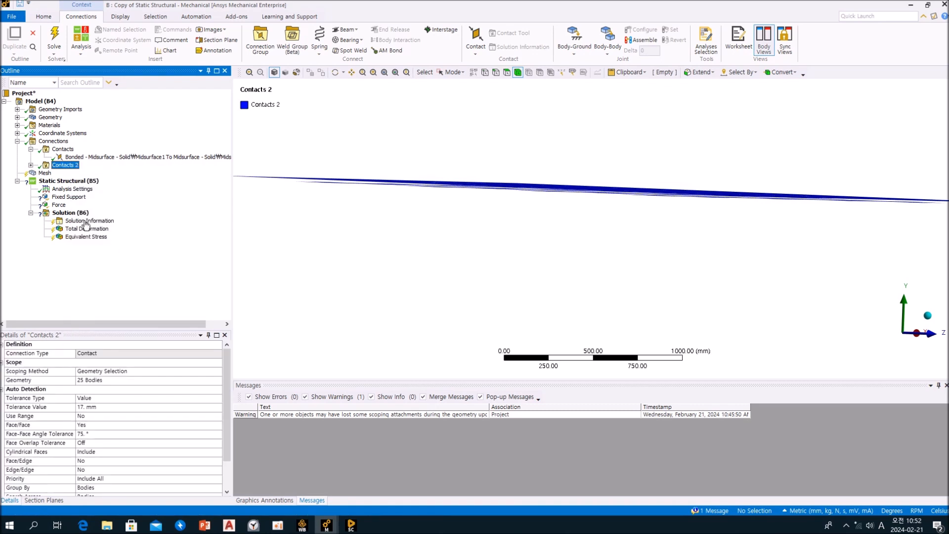
- Review the generated contacts one by one, from Contact Region to Contact Region 24, checking each contact and target body
{"action": "left_click", "coordinate": [30, 165]}
{"action": "left_click", "coordinate": [83, 125]}
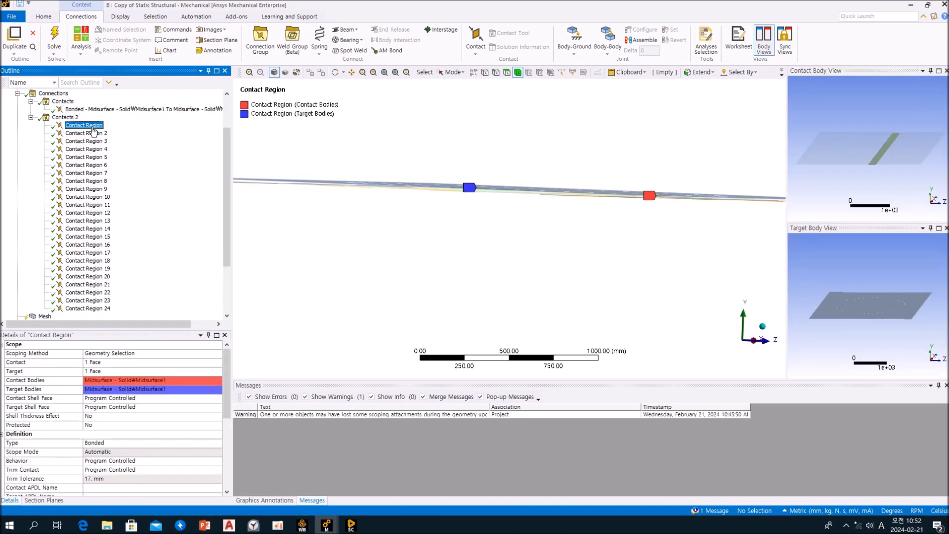
{"action": "middle_click_drag", "start_coordinate": [499, 258], "coordinate": [504, 272]}
{"action": "scroll", "coordinate": [503, 272], "scroll_direction": "down", "scroll_amount": 5}
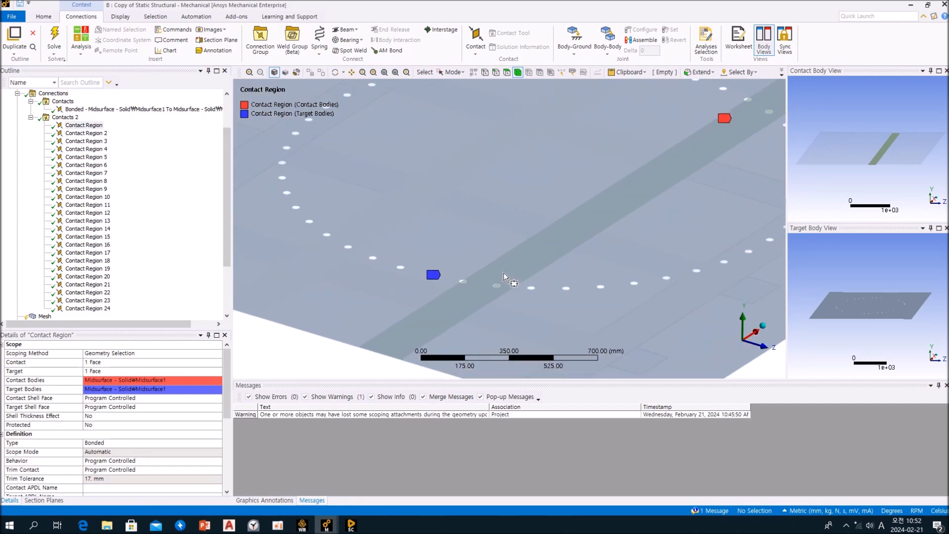
{"action": "left_click", "coordinate": [155, 142]}
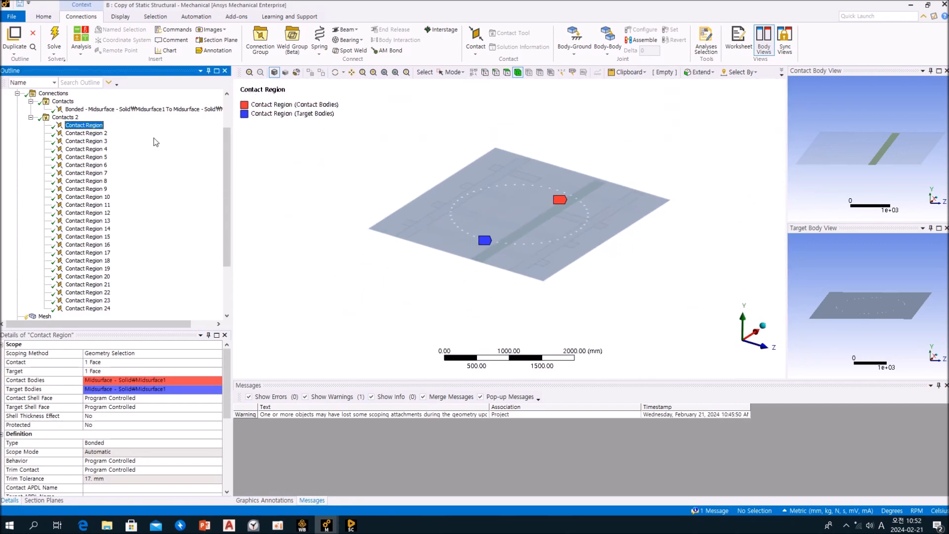
{"action": "key", "text": "Down"}
{"action": "key", "text": "Down"}
{"action": "key", "text": "Down"}
{"action": "key", "text": "Down"}
{"action": "key", "text": "Down"}
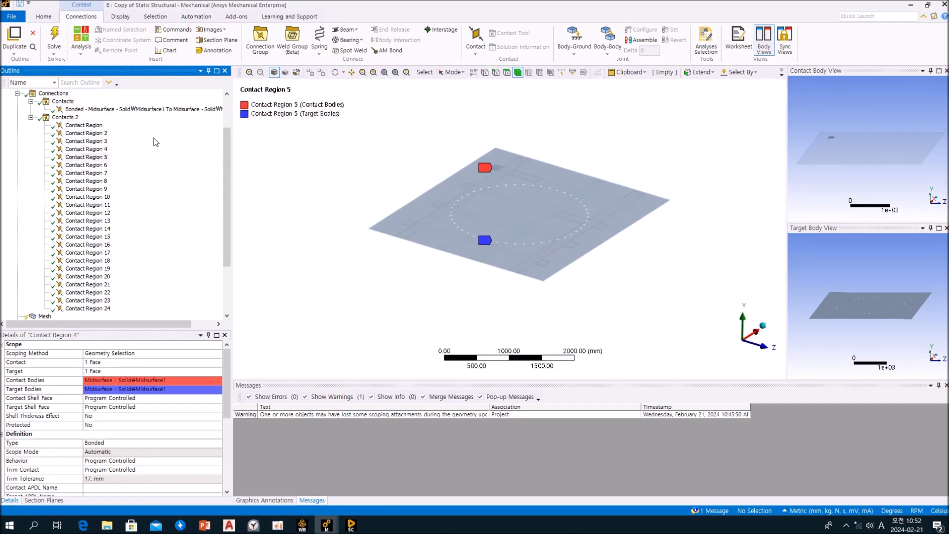
{"action": "key", "text": "Down"}
{"action": "key", "text": "Down"}
{"action": "key", "text": "Down"}
{"action": "key", "text": "Down"}
{"action": "key", "text": "Down"}
{"action": "key", "text": "Down"}
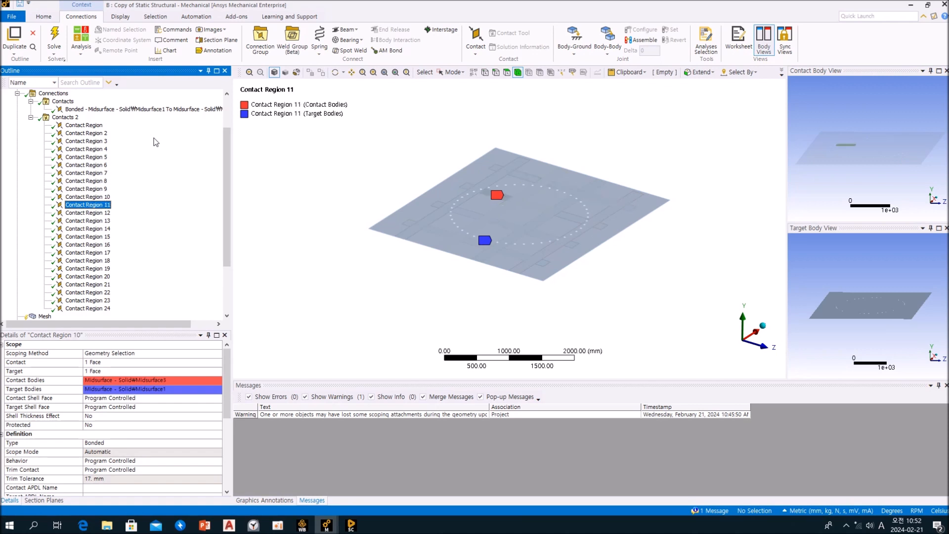
{"action": "key", "text": "Down"}
{"action": "key", "text": "Down"}
{"action": "key", "text": "Down"}
{"action": "key", "text": "Down"}
{"action": "key", "text": "Down"}
{"action": "key", "text": "Down"}
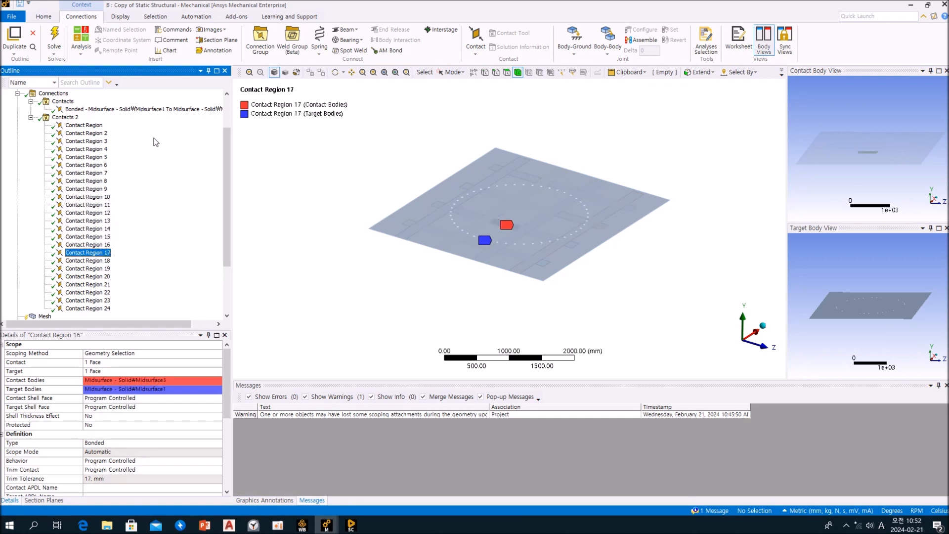
{"action": "key", "text": "Down"}
{"action": "key", "text": "Down"}
{"action": "key", "text": "Down"}
{"action": "key", "text": "Down"}
{"action": "key", "text": "Down"}
{"action": "key", "text": "Down"}
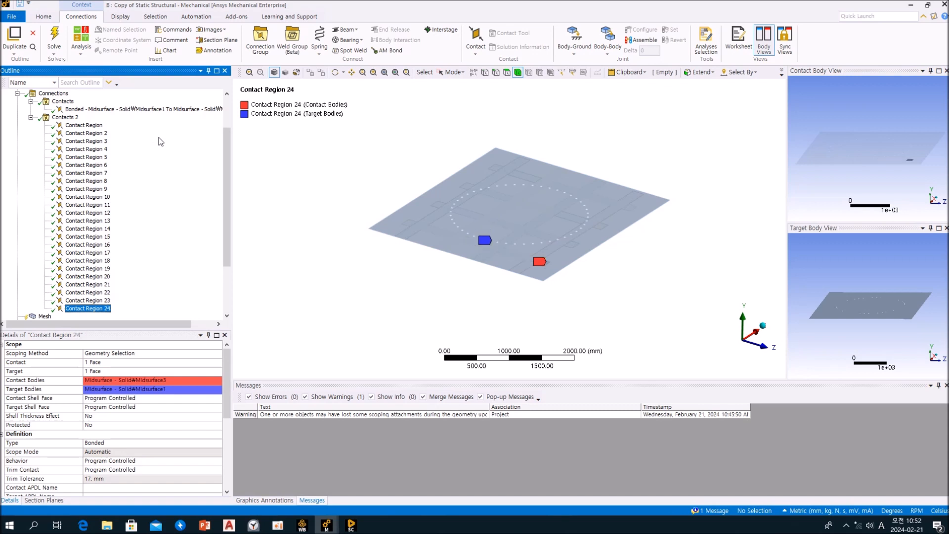
- Collapse both contact groups, select Connections, and show all bodies of the model again
{"action": "left_click", "coordinate": [31, 118]}
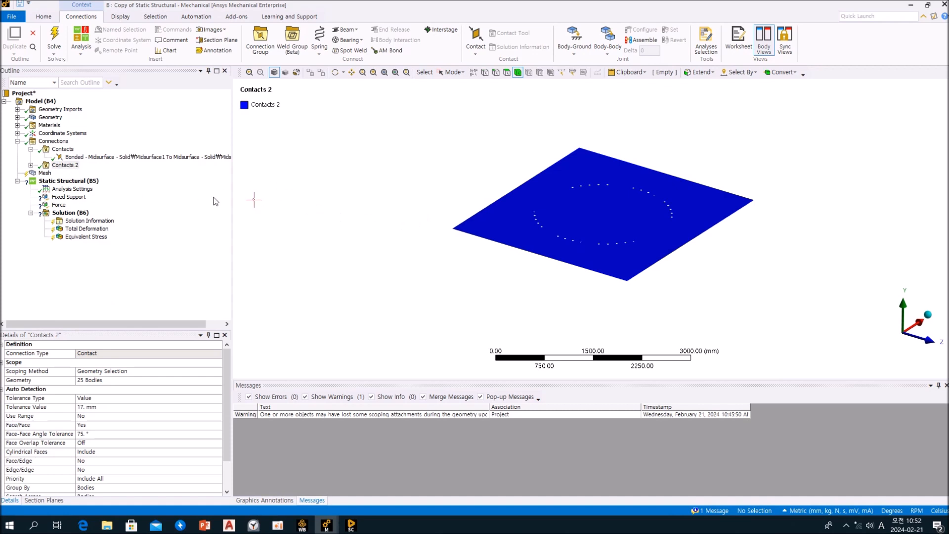
{"action": "left_click", "coordinate": [53, 141]}
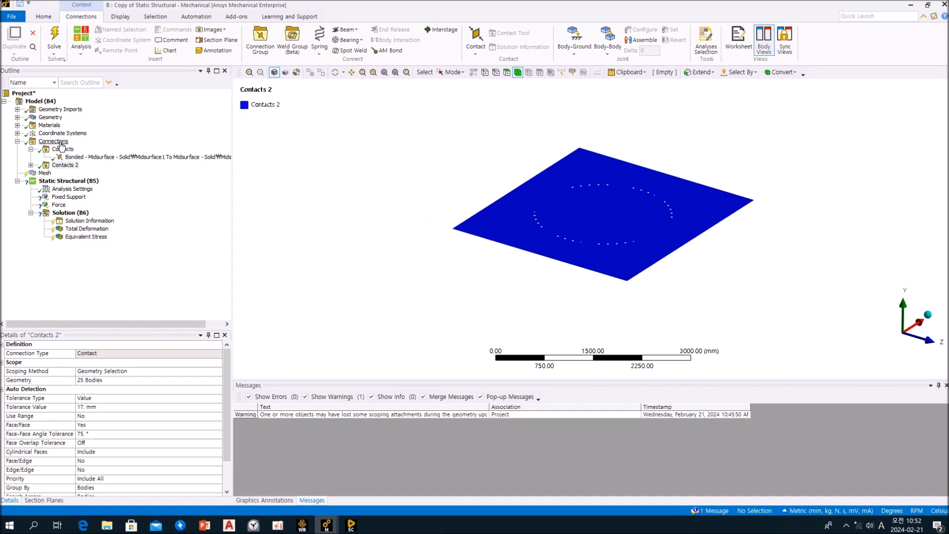
{"action": "left_click", "coordinate": [31, 150]}
{"action": "right_click", "coordinate": [333, 157]}
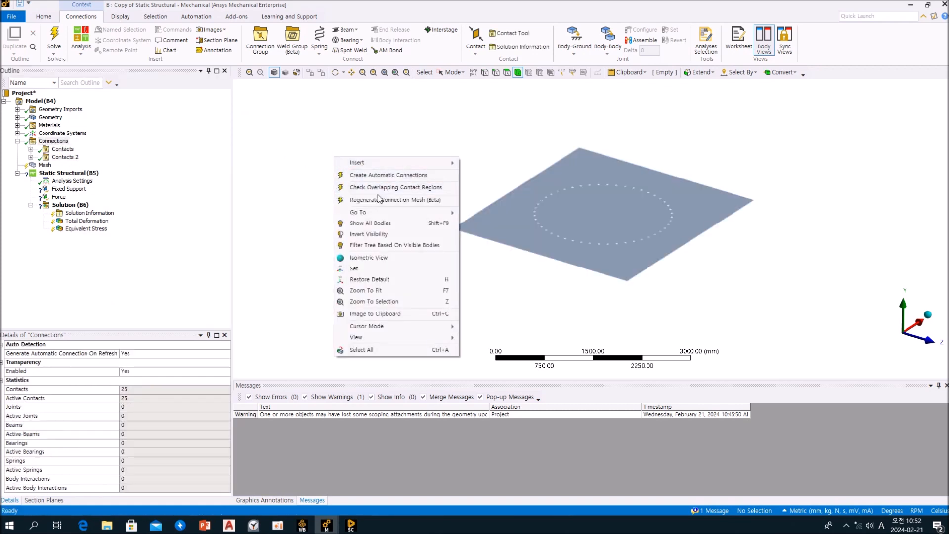
{"action": "left_click", "coordinate": [382, 224]}
{"action": "middle_click_drag", "start_coordinate": [507, 288], "coordinate": [474, 287]}
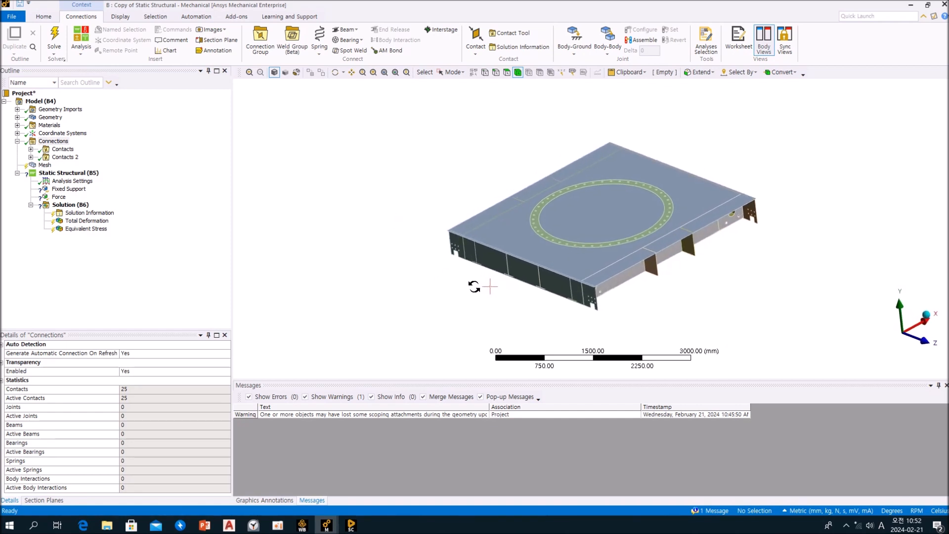
- Examine the underside of the top plate for gaps between the flange edges, side plates and neighbouring ribs
{"action": "middle_click_drag", "start_coordinate": [474, 287], "coordinate": [476, 288]}
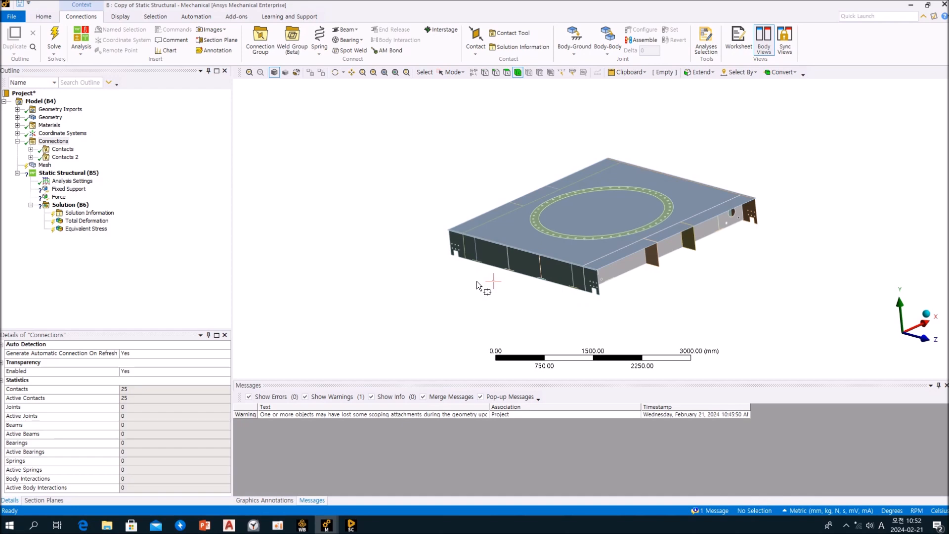
{"action": "scroll", "coordinate": [550, 284], "scroll_direction": "up", "scroll_amount": 5}
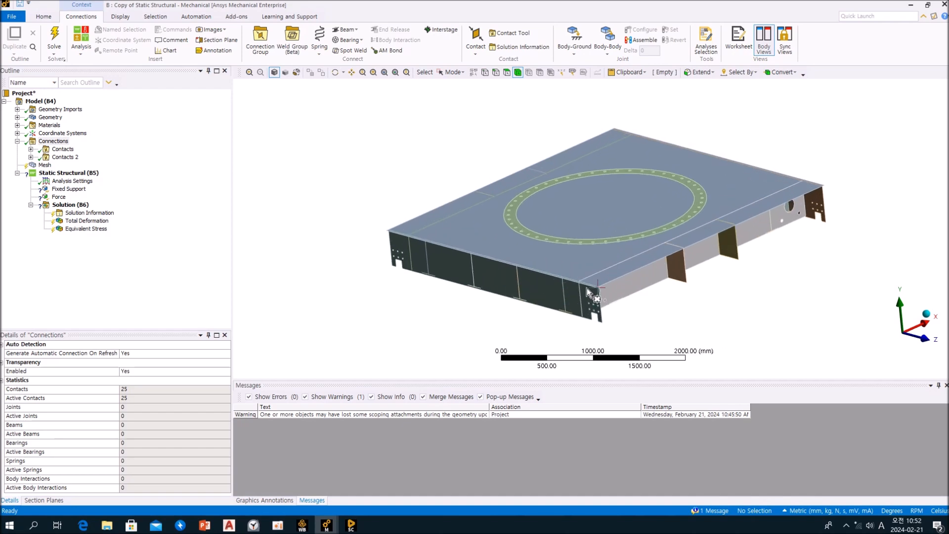
{"action": "middle_click_drag", "start_coordinate": [577, 290], "coordinate": [555, 212]}
{"action": "scroll", "coordinate": [509, 328], "scroll_direction": "up", "scroll_amount": 3}
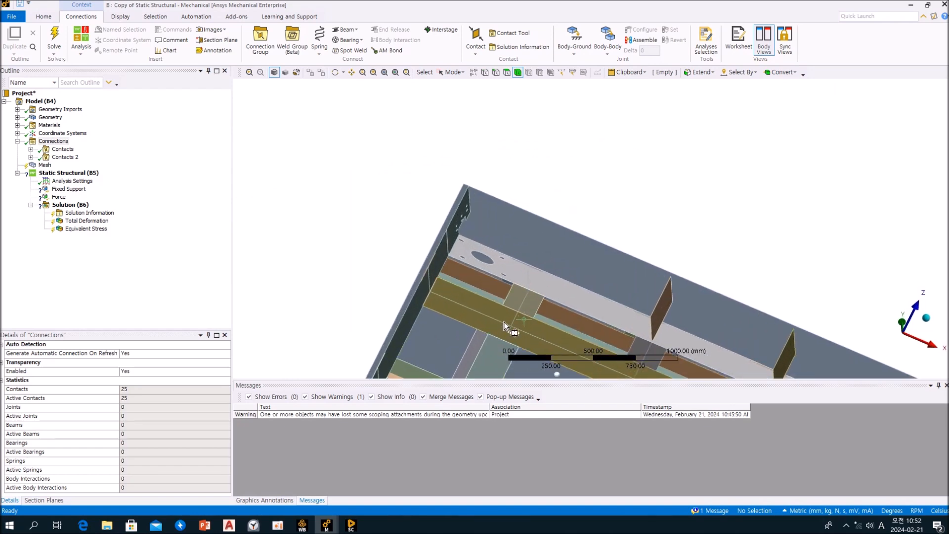
{"action": "middle_click_drag", "start_coordinate": [504, 320], "coordinate": [576, 275]}
{"action": "scroll", "coordinate": [497, 334], "scroll_direction": "up", "scroll_amount": 2}
{"action": "middle_click_drag", "start_coordinate": [491, 321], "coordinate": [536, 200], "text": "ctrl"}
{"action": "scroll", "coordinate": [464, 249], "scroll_direction": "up", "scroll_amount": 3}
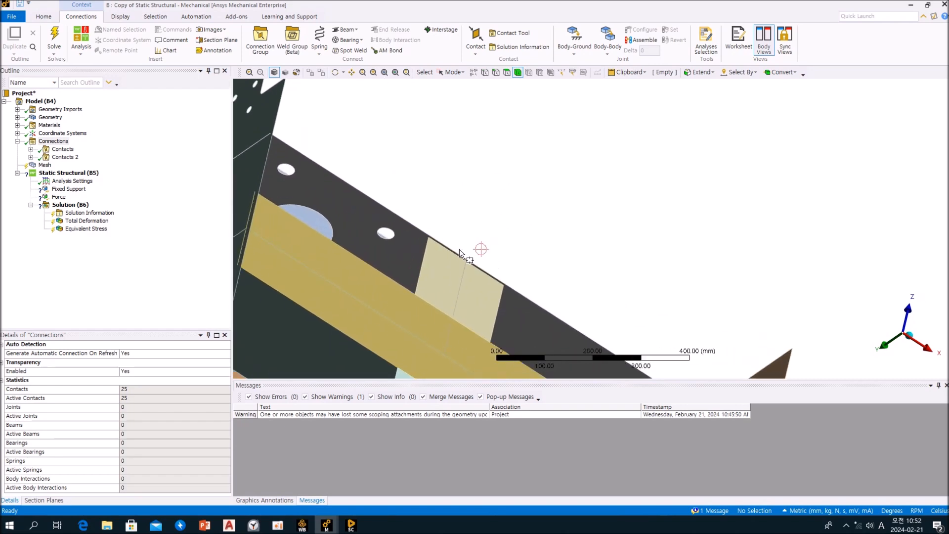
{"action": "mouse_move", "coordinate": [379, 255]}
{"action": "middle_mouse_down"}
{"action": "mouse_move", "coordinate": [364, 322]}
{"action": "mouse_move", "coordinate": [398, 241]}
{"action": "middle_mouse_up"}
{"action": "scroll", "coordinate": [467, 259], "scroll_direction": "down", "scroll_amount": 3}
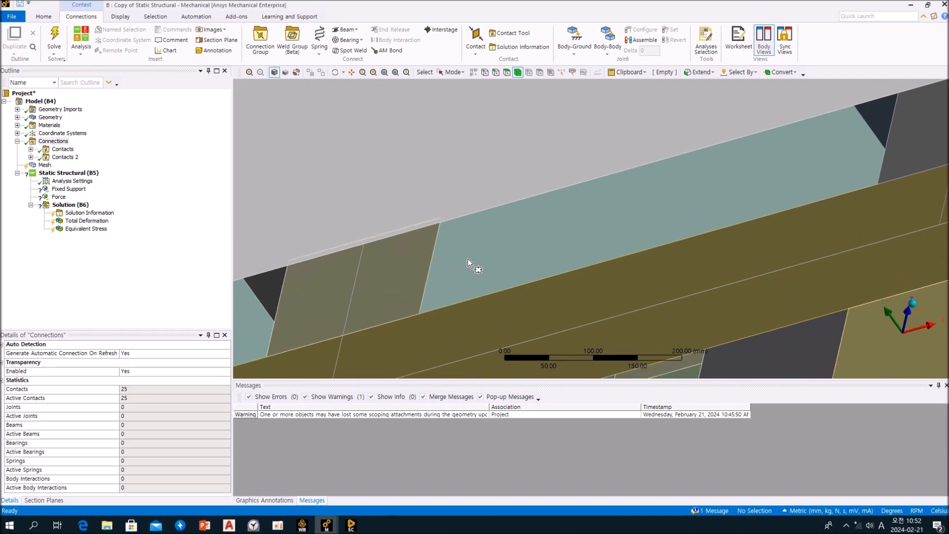
{"action": "middle_click_drag", "start_coordinate": [514, 271], "coordinate": [492, 328]}
{"action": "scroll", "coordinate": [491, 328], "scroll_direction": "up", "scroll_amount": 2}
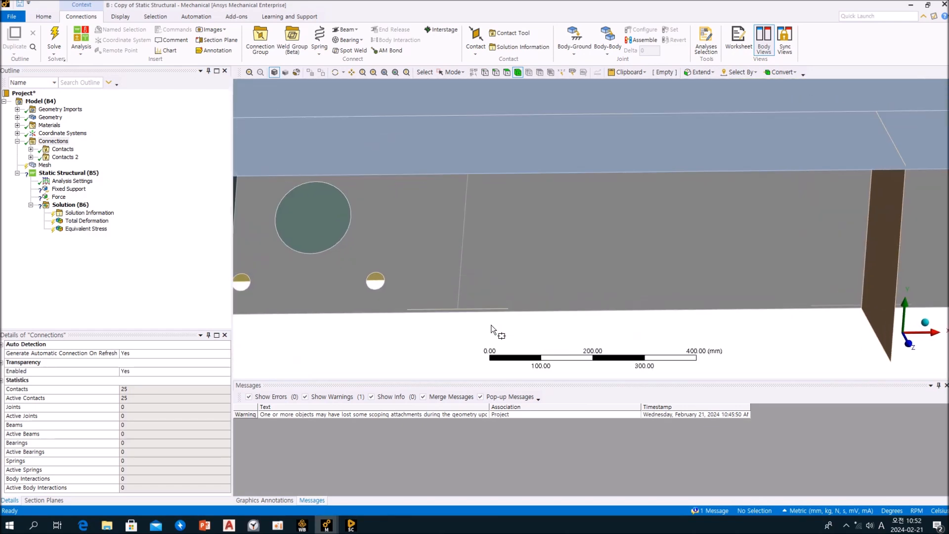
{"action": "scroll", "coordinate": [486, 314], "scroll_direction": "down", "scroll_amount": 8}
- Add another connection group under Connections, keeping its scope on all bodies
{"action": "left_click", "coordinate": [54, 141]}
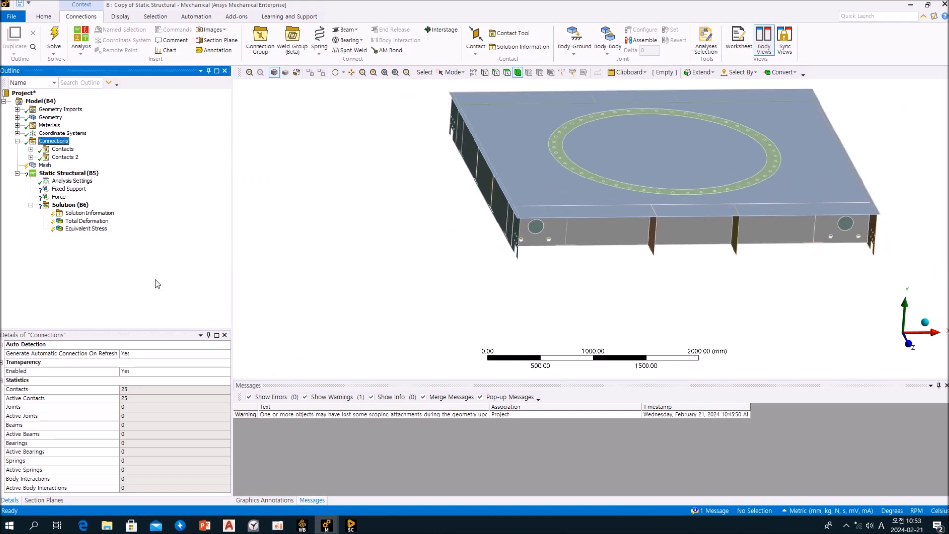
{"action": "left_click", "coordinate": [260, 42]}
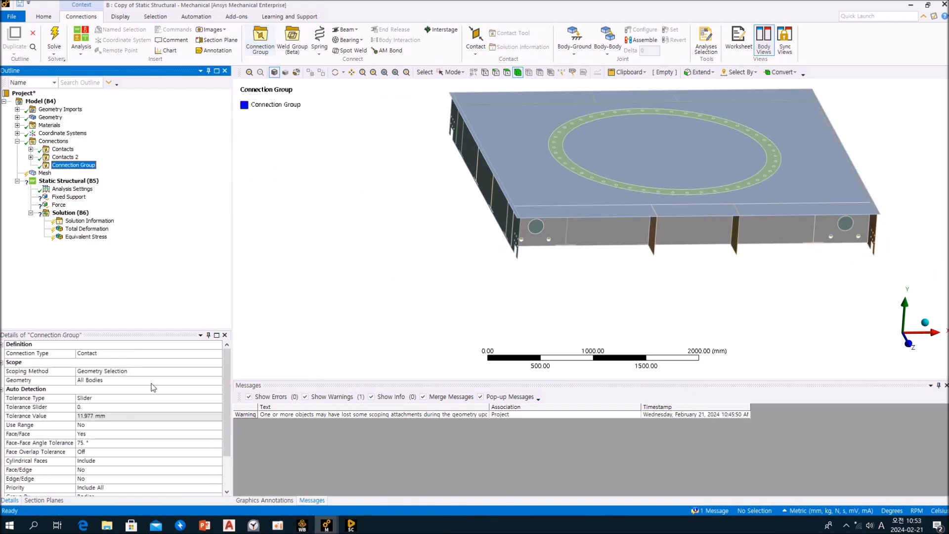
{"action": "left_click", "coordinate": [219, 399]}
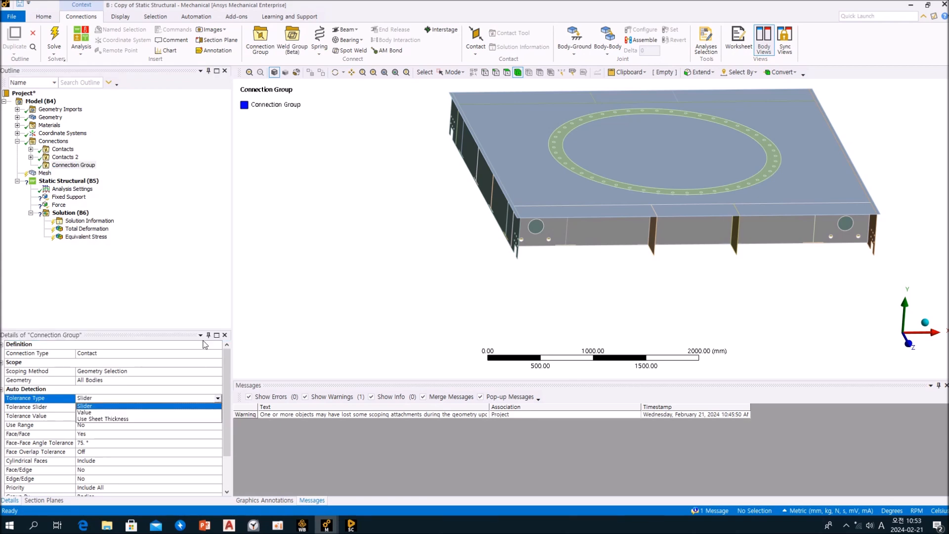
{"action": "left_click", "coordinate": [199, 310]}
- Set the new connection group's tolerance type to Value with a tolerance value of 1 mm
{"action": "middle_click_drag", "start_coordinate": [620, 291], "coordinate": [618, 168]}
{"action": "scroll", "coordinate": [618, 168], "scroll_direction": "up", "scroll_amount": 10}
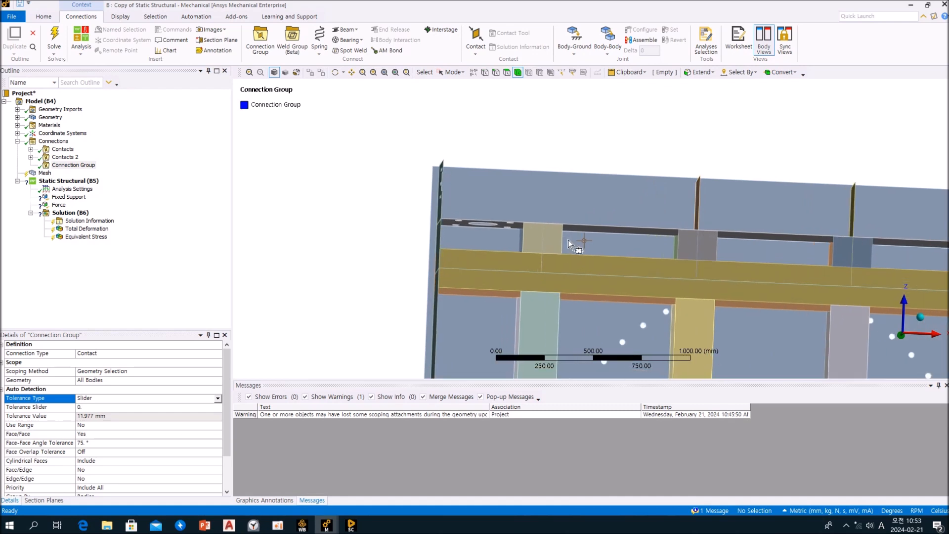
{"action": "middle_click_drag", "start_coordinate": [498, 220], "coordinate": [524, 247]}
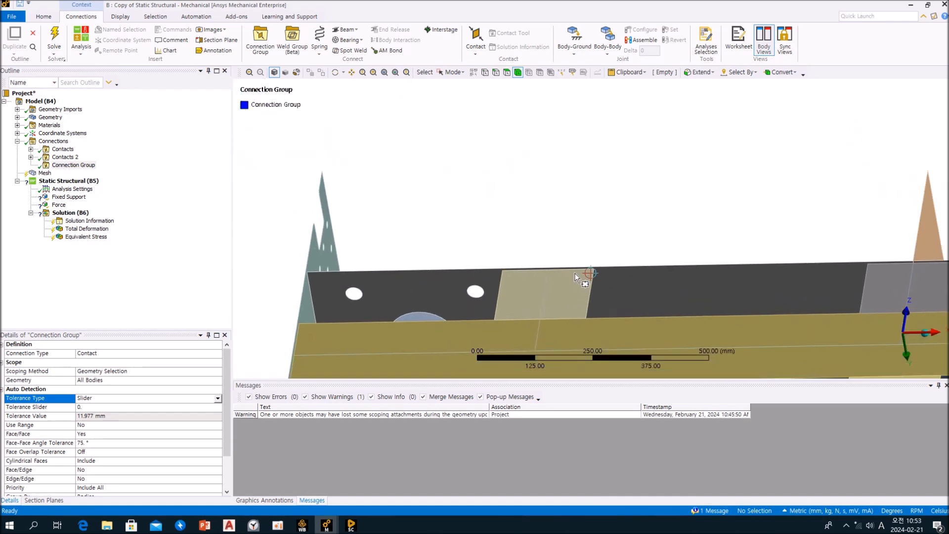
{"action": "scroll", "coordinate": [578, 279], "scroll_direction": "up", "scroll_amount": 4}
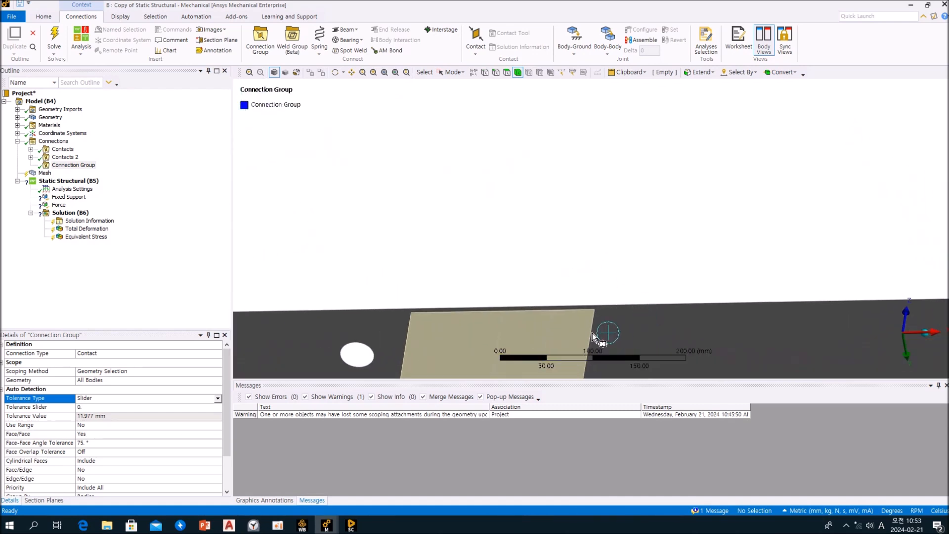
{"action": "scroll", "coordinate": [592, 332], "scroll_direction": "down", "scroll_amount": 2}
{"action": "middle_click_drag", "start_coordinate": [592, 332], "coordinate": [380, 308]}
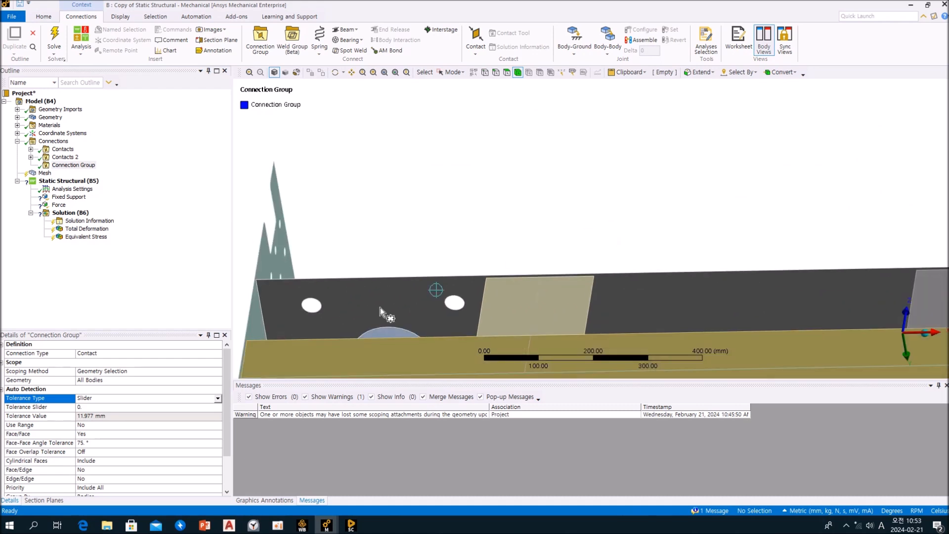
{"action": "left_click", "coordinate": [218, 399]}
{"action": "left_click", "coordinate": [169, 413]}
{"action": "left_click", "coordinate": [134, 408]}
{"action": "type", "text": "1"}
{"action": "left_click", "coordinate": [156, 287]}
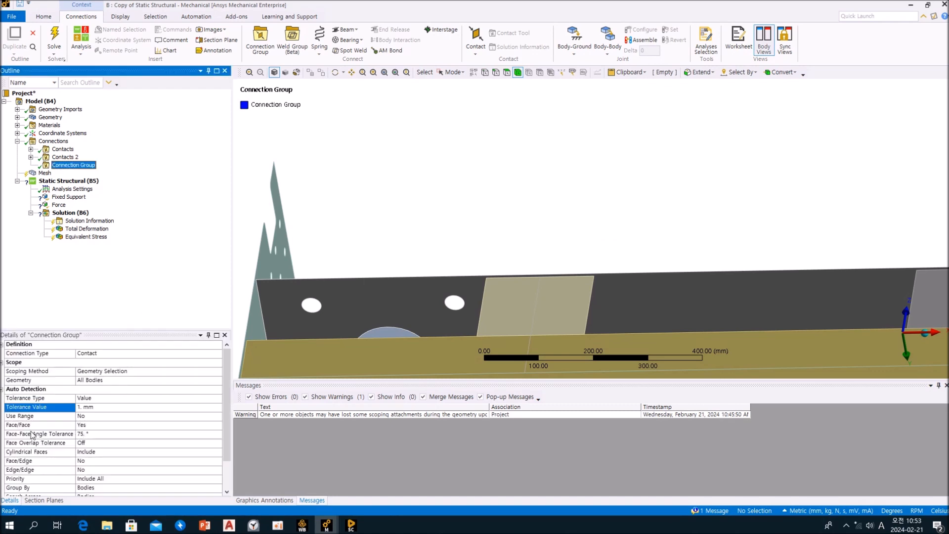
- Set the group's Face/Face detection to No and Face/Edge detection to Only Surface Body Edges
{"action": "left_click", "coordinate": [220, 425]}
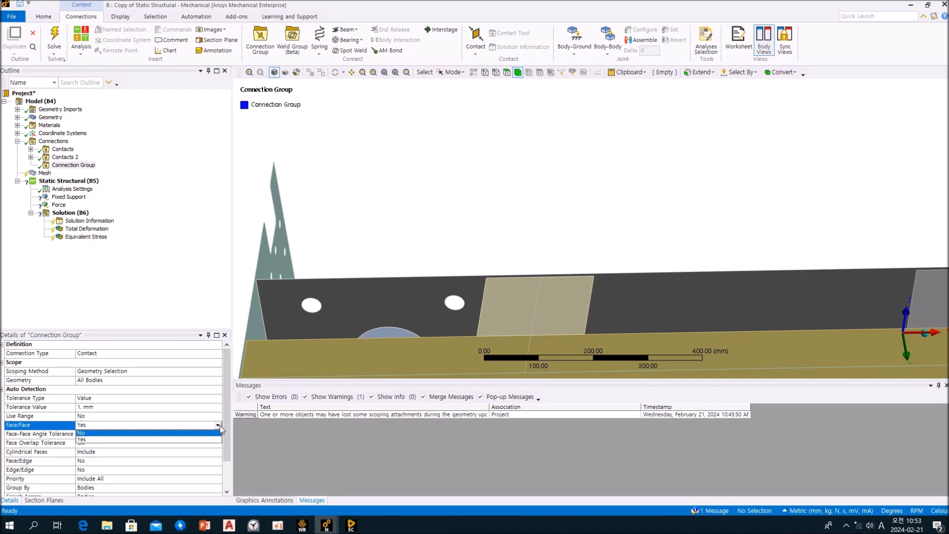
{"action": "left_click", "coordinate": [175, 434]}
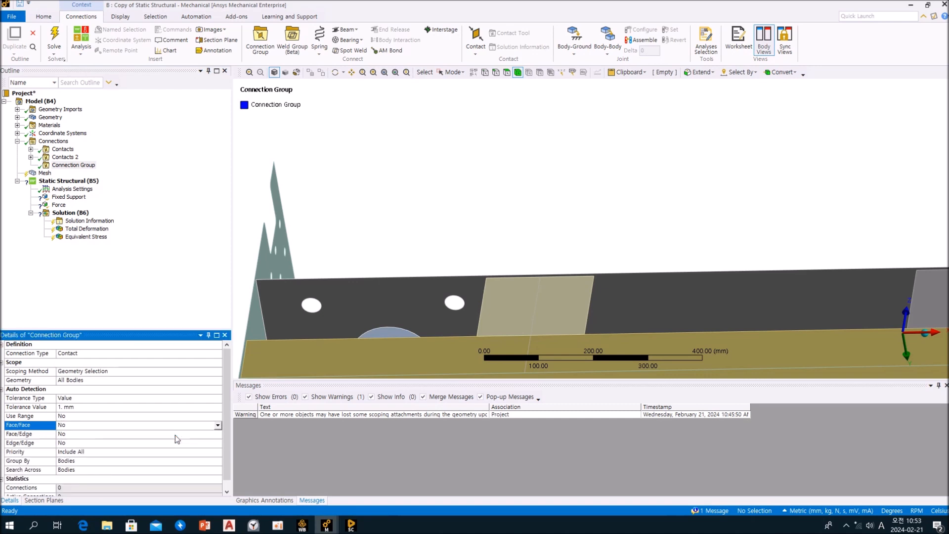
{"action": "left_click", "coordinate": [82, 434]}
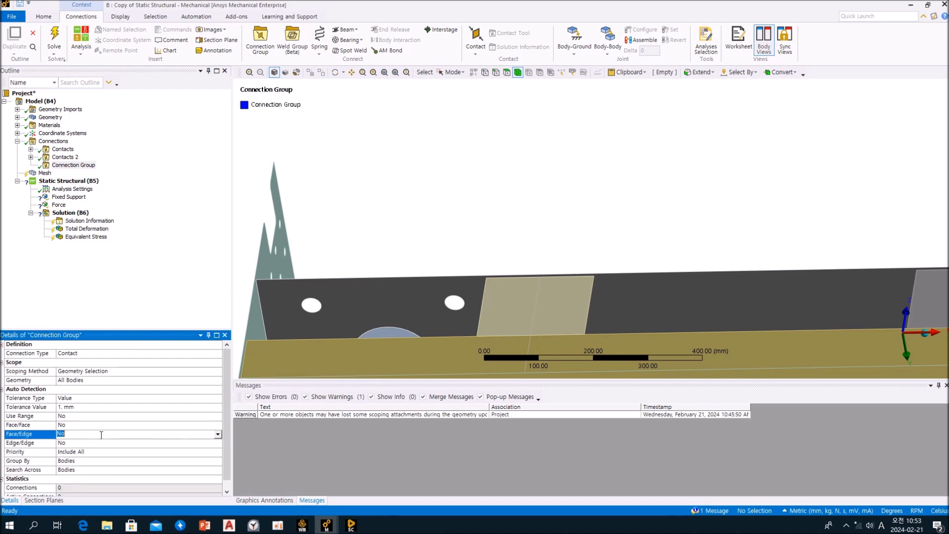
{"action": "left_click", "coordinate": [217, 435]}
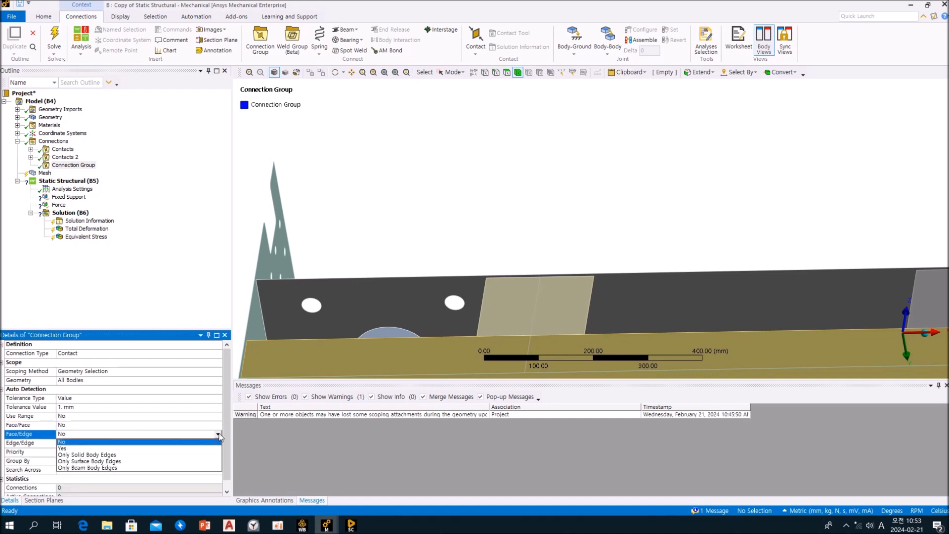
{"action": "left_click", "coordinate": [151, 461]}
- Create automatic connections for the new connection group and expand its list of contact regions
{"action": "right_click", "coordinate": [73, 165]}
{"action": "left_click", "coordinate": [121, 198]}
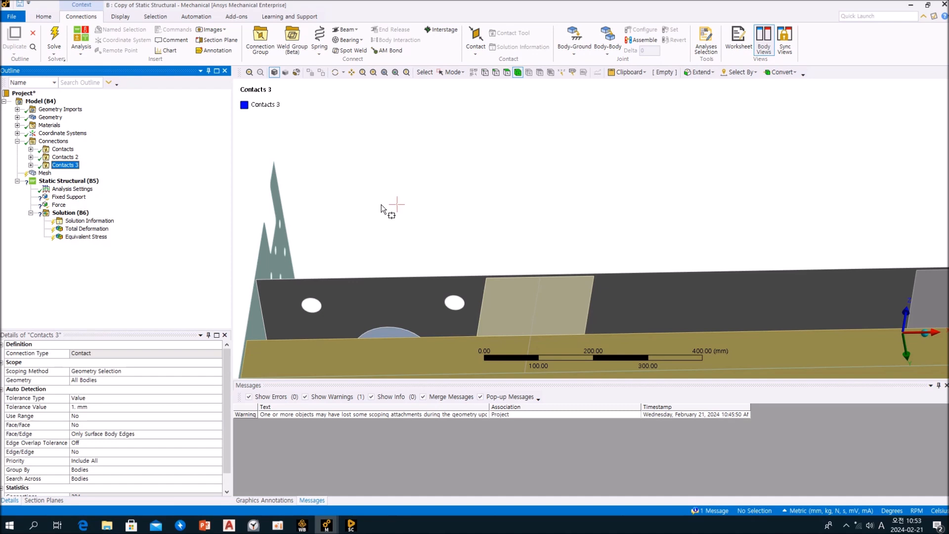
{"action": "left_click", "coordinate": [30, 166]}
{"action": "scroll", "coordinate": [417, 174], "scroll_direction": "down", "scroll_amount": 5}
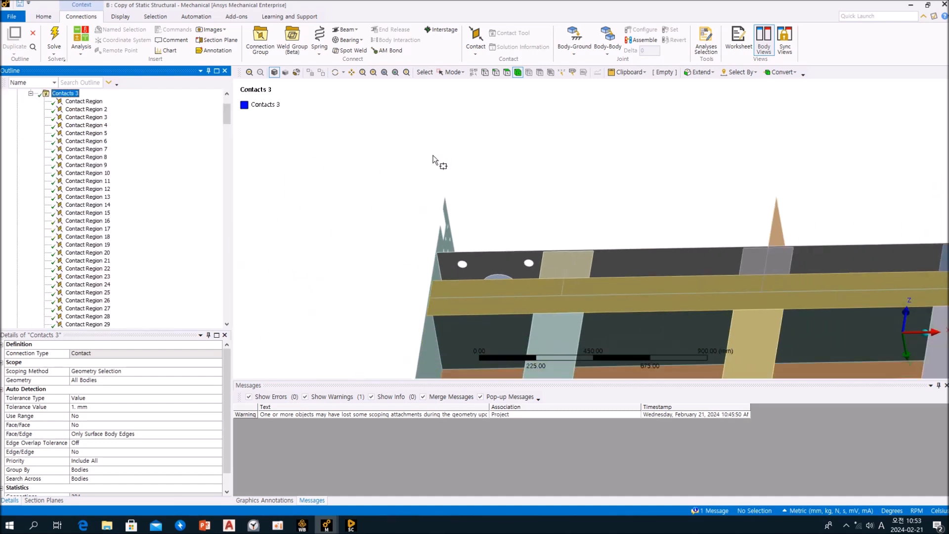
{"action": "scroll", "coordinate": [434, 157], "scroll_direction": "down", "scroll_amount": 4}
{"action": "middle_click_drag", "start_coordinate": [514, 153], "coordinate": [555, 284]}
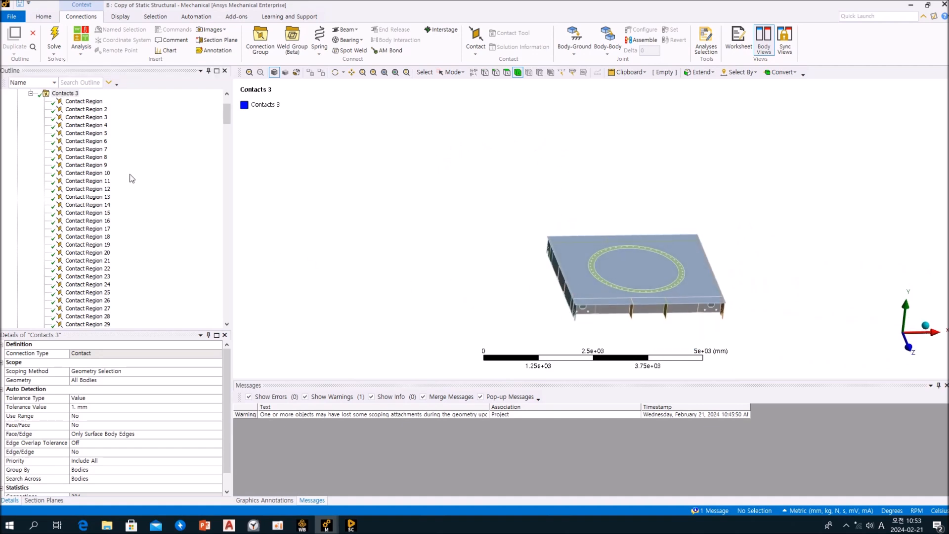
- Inspect the first contact region of the new group, checking where its contact edge meets the target face
{"action": "left_click", "coordinate": [84, 101]}
{"action": "scroll", "coordinate": [466, 287], "scroll_direction": "up", "scroll_amount": 6}
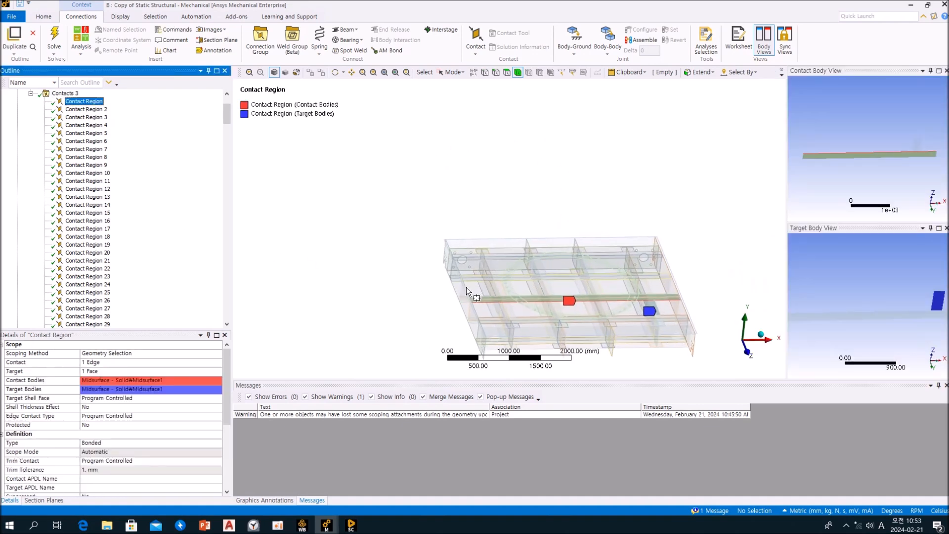
{"action": "middle_click_drag", "start_coordinate": [488, 271], "coordinate": [540, 216]}
{"action": "scroll", "coordinate": [673, 295], "scroll_direction": "up", "scroll_amount": 5}
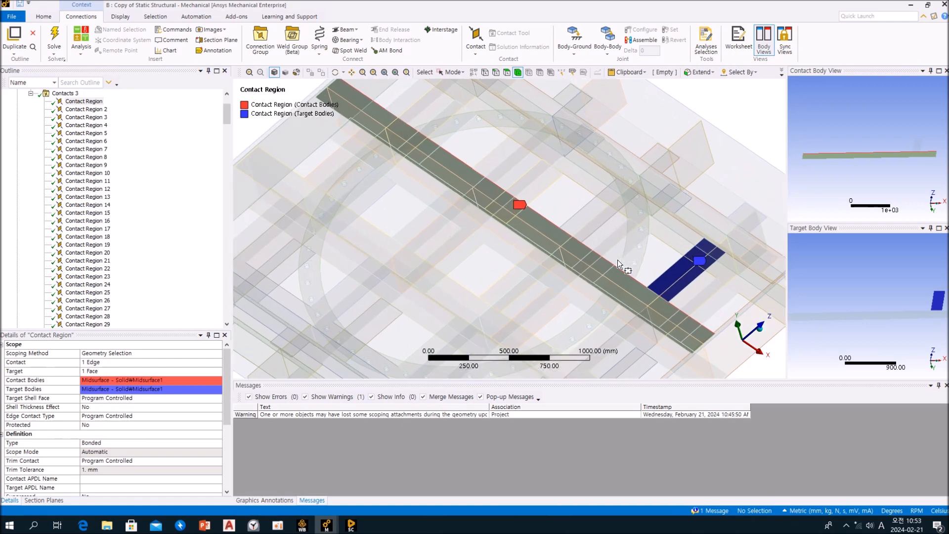
{"action": "middle_click_drag", "start_coordinate": [573, 324], "coordinate": [595, 389]}
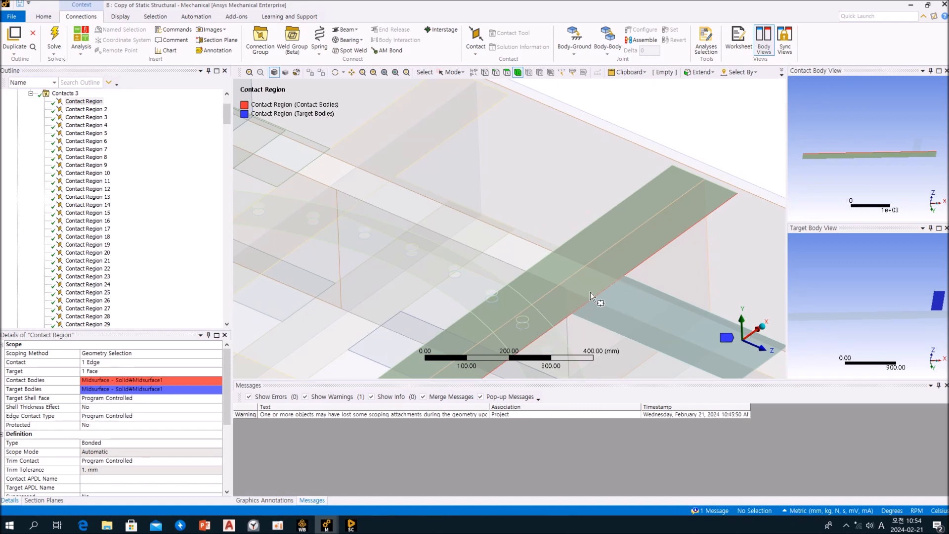
{"action": "scroll", "coordinate": [556, 316], "scroll_direction": "down", "scroll_amount": 5}
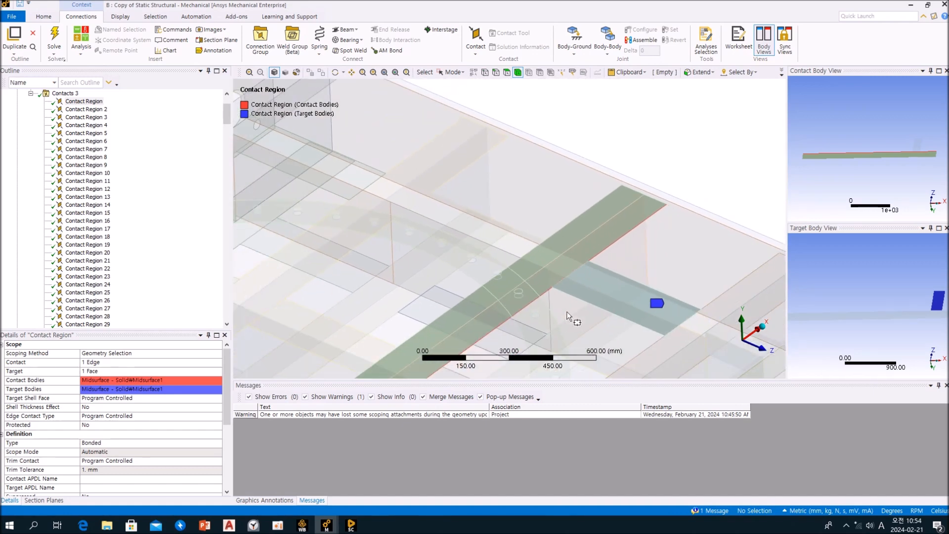
- Step through Contact Region to Contact Region 9 of the new group and back to 7, checking contact and target bodies
{"action": "left_click", "coordinate": [150, 173]}
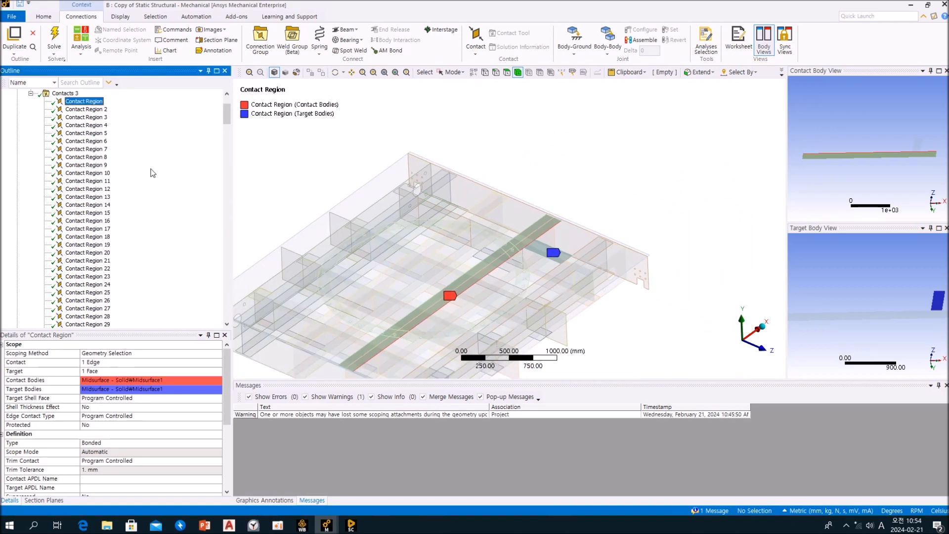
{"action": "key", "text": "Down"}
{"action": "key", "text": "Down"}
{"action": "key", "text": "Down"}
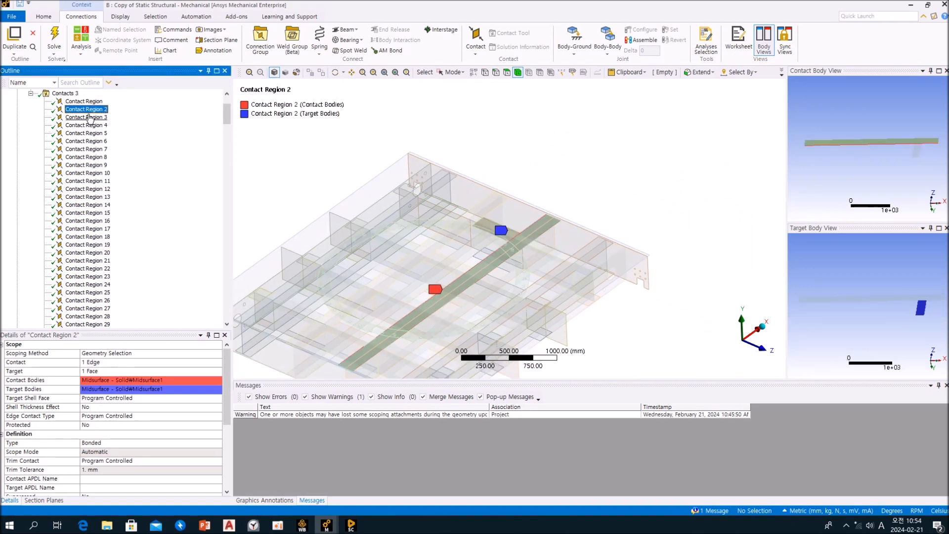
{"action": "key", "text": "Down"}
{"action": "key", "text": "Down"}
{"action": "key", "text": "Down"}
{"action": "key", "text": "Down"}
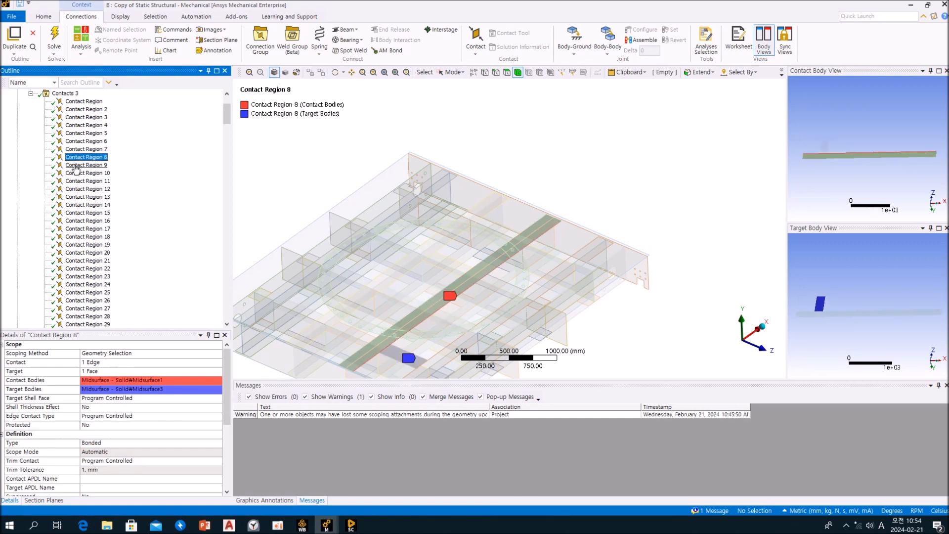
{"action": "key", "text": "Down"}
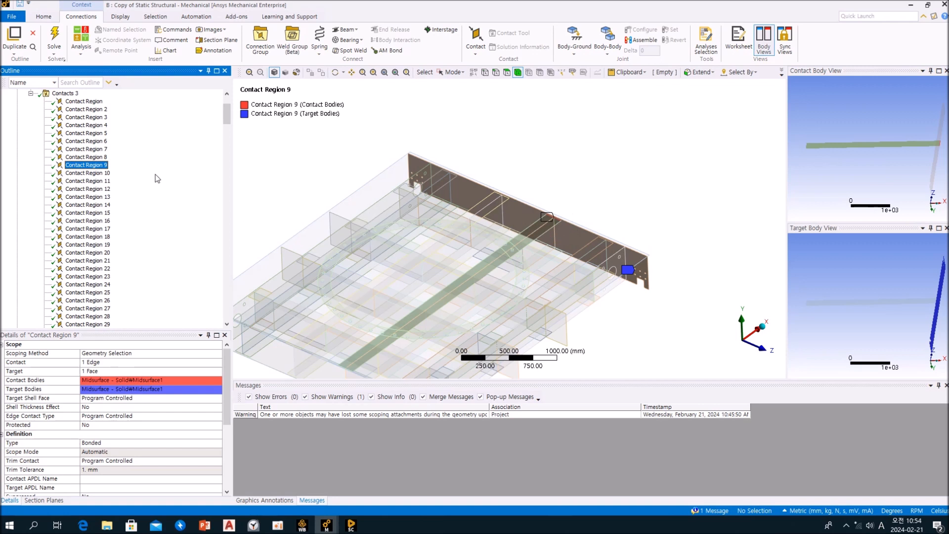
{"action": "left_click", "coordinate": [99, 157]}
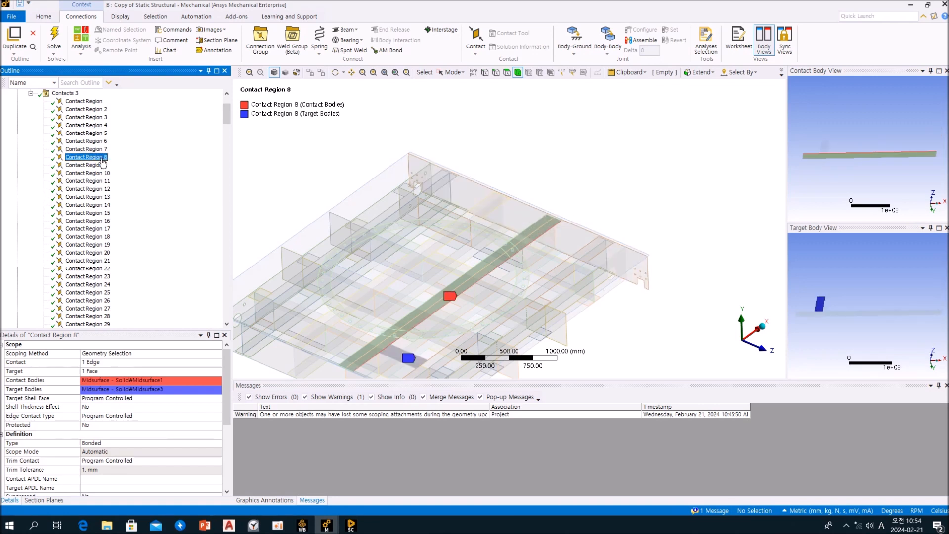
{"action": "left_click", "coordinate": [99, 149]}
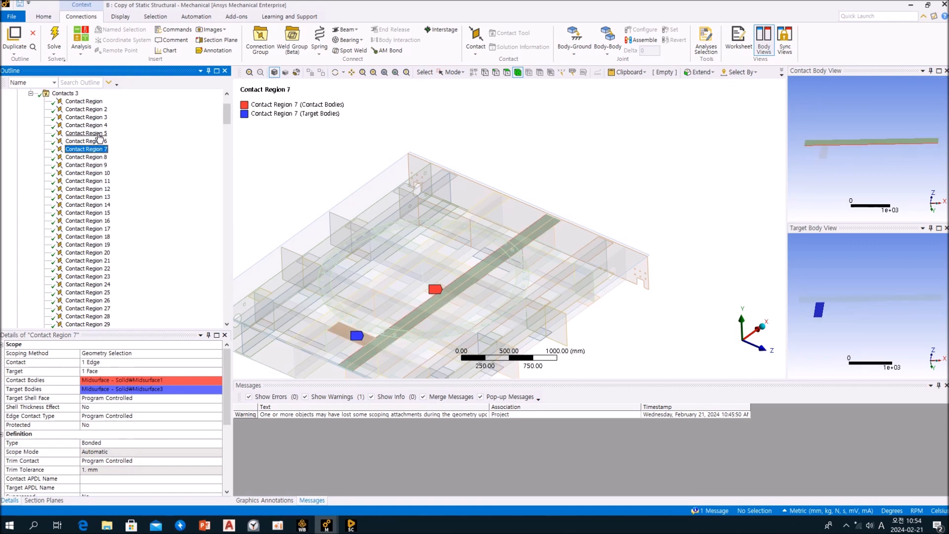
- Recheck Contact Region and the detailed settings of Contact Region 2, and return to the Contacts 3 group
{"action": "scroll", "coordinate": [147, 143], "scroll_direction": "down", "scroll_amount": 2}
{"action": "mouse_move", "coordinate": [225, 121]}
{"action": "left_mouse_down"}
{"action": "mouse_move", "coordinate": [228, 313]}
{"action": "mouse_move", "coordinate": [229, 109]}
{"action": "left_mouse_up"}
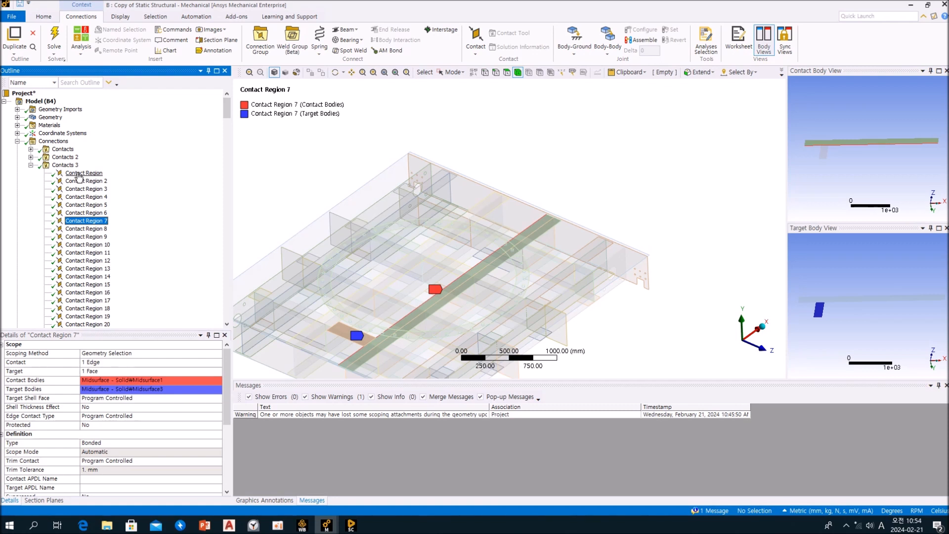
{"action": "left_click", "coordinate": [79, 172]}
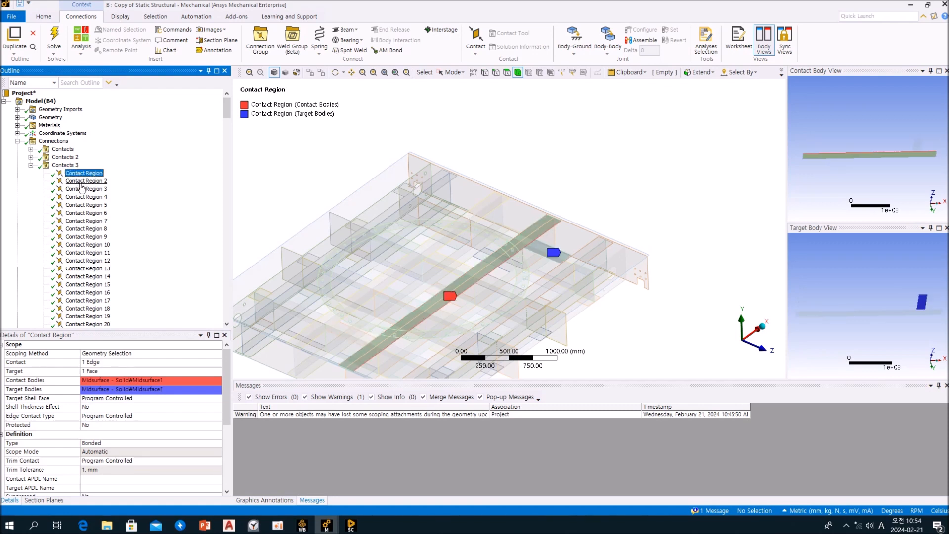
{"action": "left_click", "coordinate": [82, 181]}
{"action": "scroll", "coordinate": [133, 376], "scroll_direction": "down", "scroll_amount": 3}
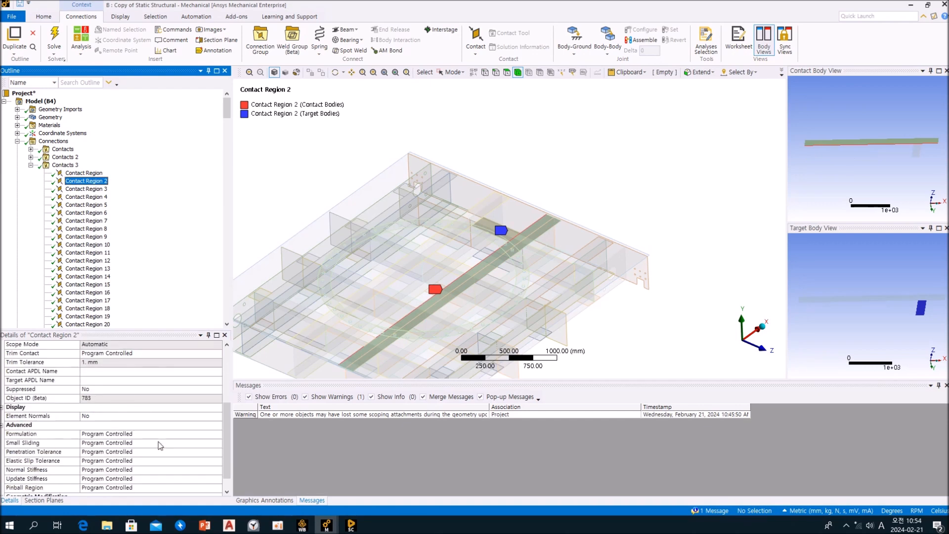
{"action": "scroll", "coordinate": [132, 377], "scroll_direction": "up", "scroll_amount": 2}
{"action": "left_click", "coordinate": [65, 165]}
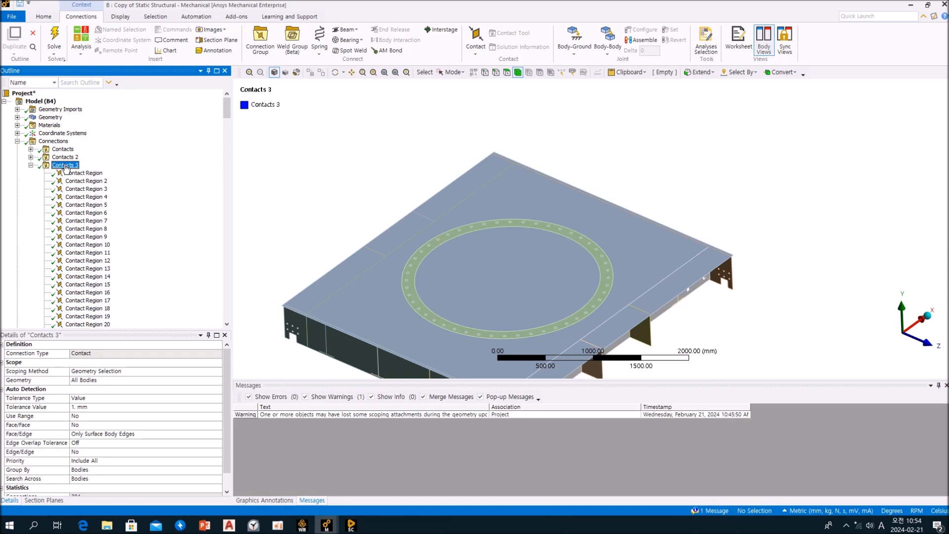
- Check the Face/Edge detection option of Contacts 3 and sample its contact regions from the first up to Contact Region 6
{"action": "left_click", "coordinate": [220, 433]}
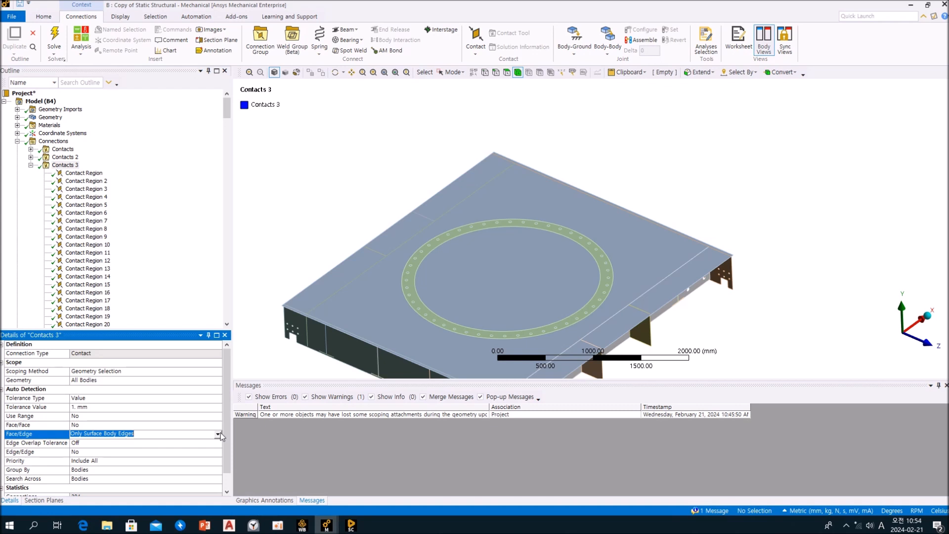
{"action": "left_click", "coordinate": [195, 312]}
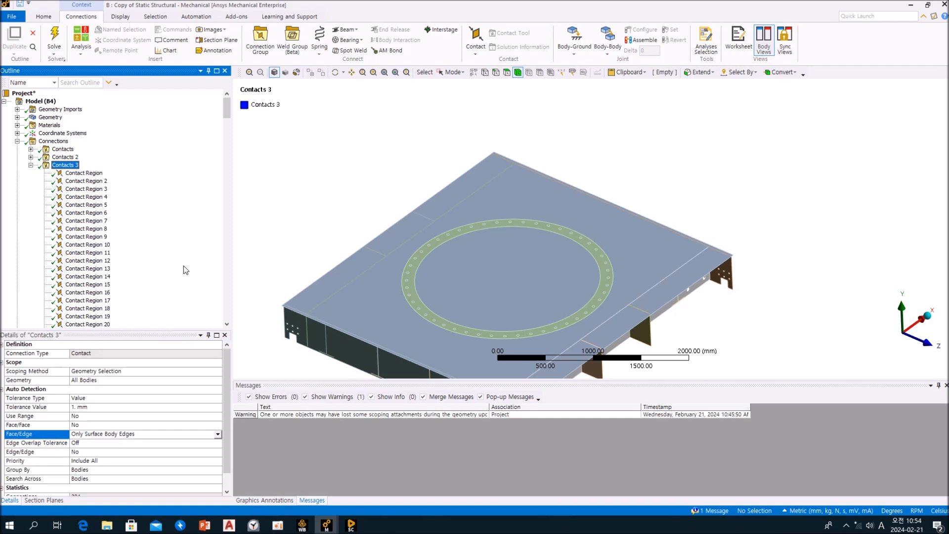
{"action": "left_click", "coordinate": [77, 173]}
{"action": "left_click", "coordinate": [80, 182]}
{"action": "left_click", "coordinate": [80, 198]}
{"action": "left_click", "coordinate": [80, 214]}
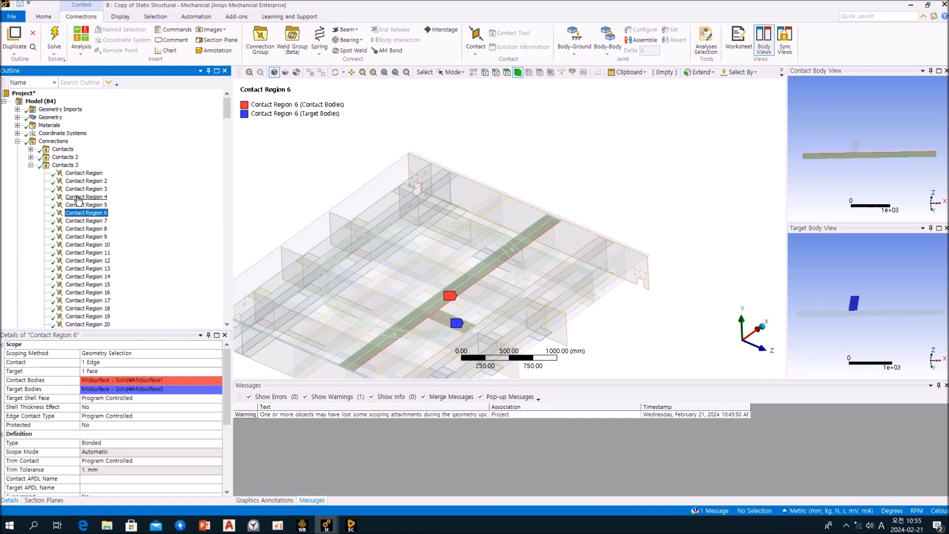
{"action": "left_click", "coordinate": [85, 174]}
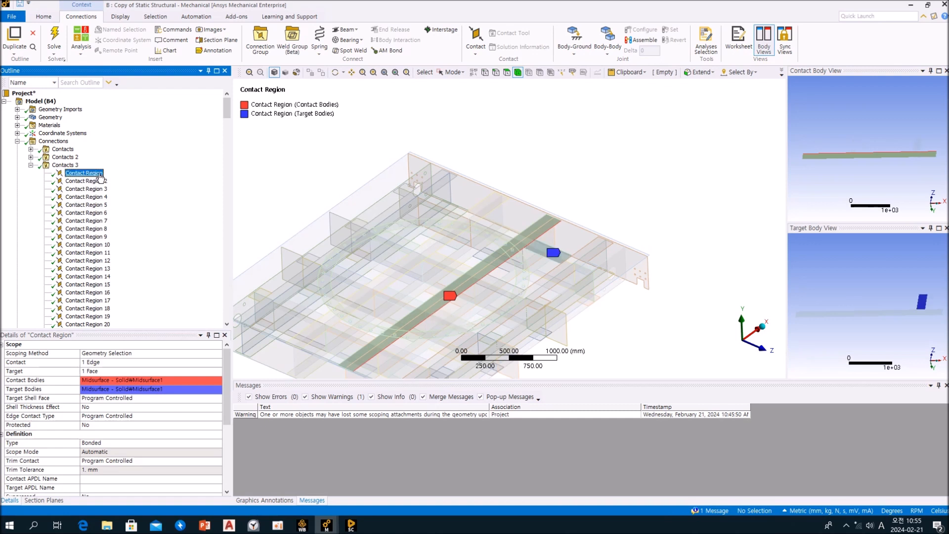
- Step through the Contacts 3 regions from Contact Region to Contact Region 9 and back to 8, checking where contact and target bodies meet
{"action": "key", "text": "Down"}
{"action": "key", "text": "Down"}
{"action": "key", "text": "Down"}
{"action": "key", "text": "Down"}
{"action": "key", "text": "Down"}
{"action": "key", "text": "Down"}
{"action": "key", "text": "Down"}
{"action": "key", "text": "Down"}
{"action": "key", "text": "Up"}
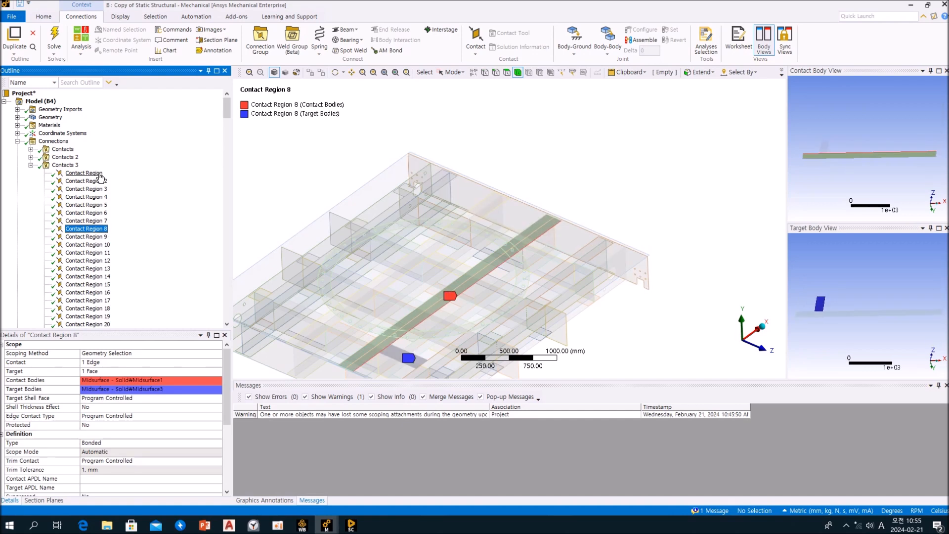
- Suppress Contact Region through Contact Region 8 in the Contacts 3 group
{"action": "left_click", "coordinate": [98, 230], "text": "shift"}
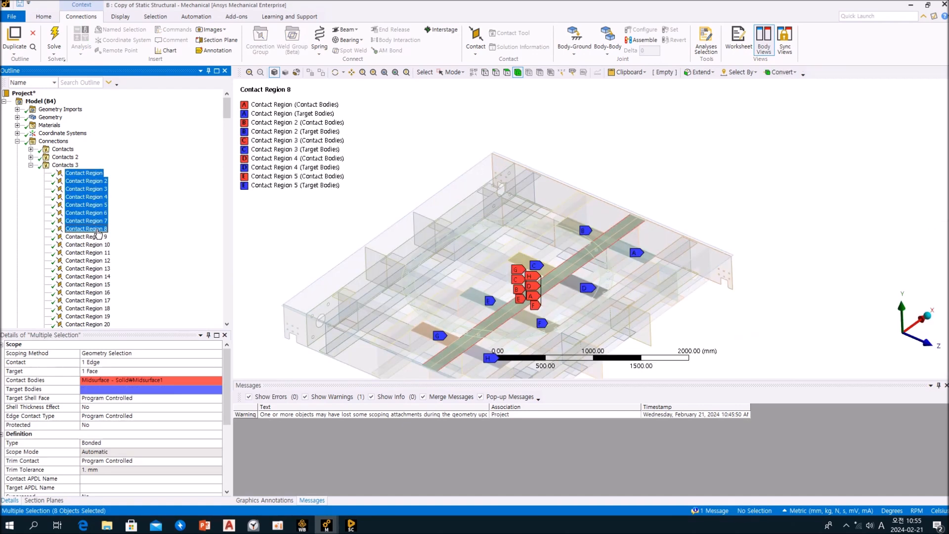
{"action": "middle_click_drag", "start_coordinate": [486, 343], "coordinate": [513, 337]}
{"action": "left_click", "coordinate": [147, 211]}
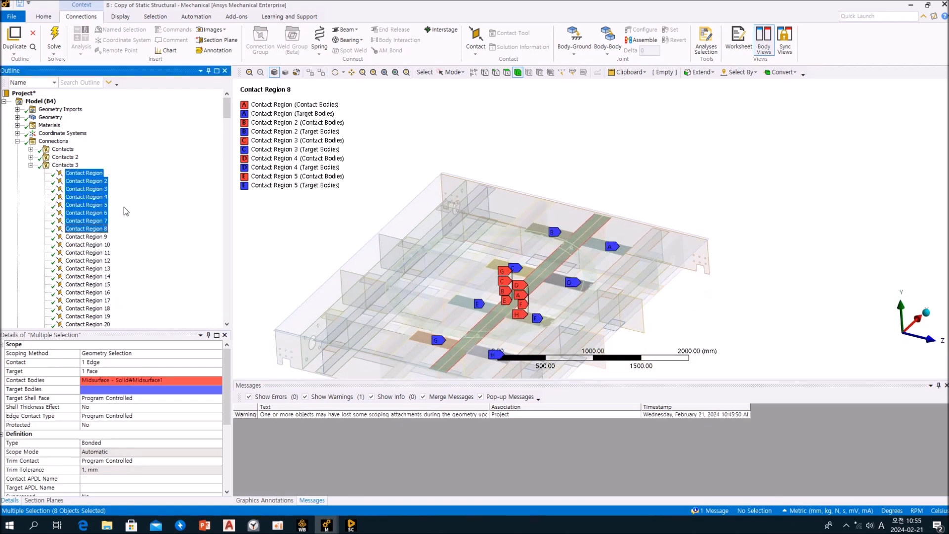
{"action": "right_click", "coordinate": [100, 204]}
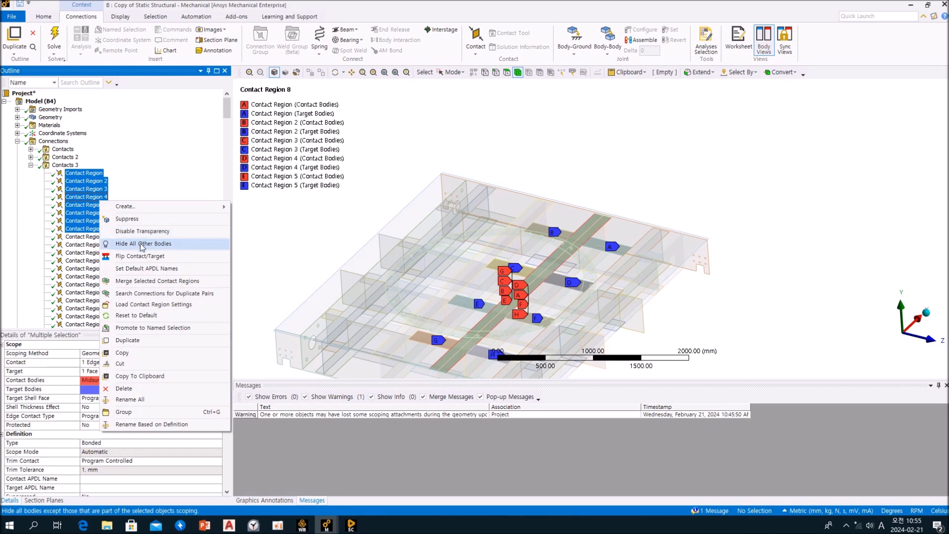
{"action": "left_click", "coordinate": [127, 219]}
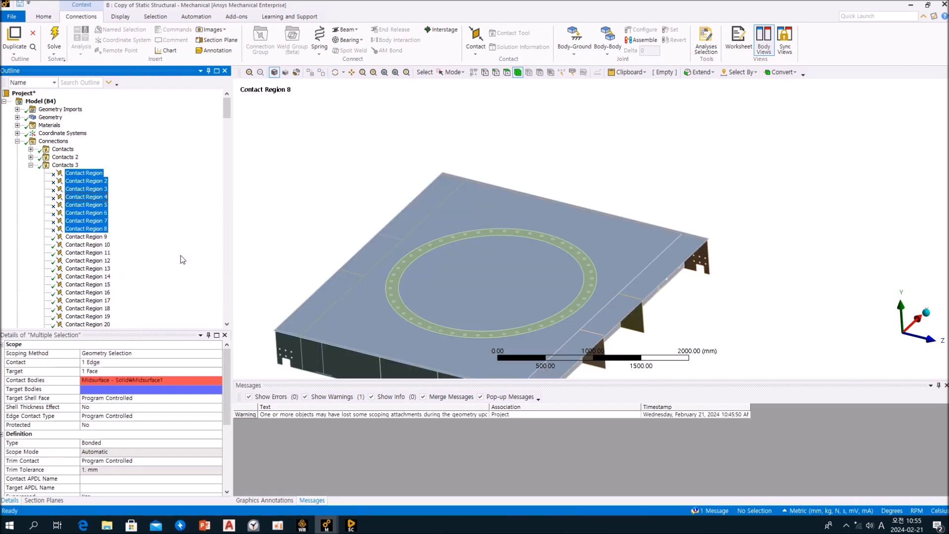
- Examine Contact Region 9 through Contact Region 15, checking whether each contact edge really meets its target face
{"action": "middle_click_drag", "start_coordinate": [396, 249], "coordinate": [452, 166], "text": "ctrl"}
{"action": "left_click", "coordinate": [98, 237]}
{"action": "middle_click_drag", "start_coordinate": [424, 252], "coordinate": [433, 275], "text": "ctrl"}
{"action": "left_click", "coordinate": [167, 250]}
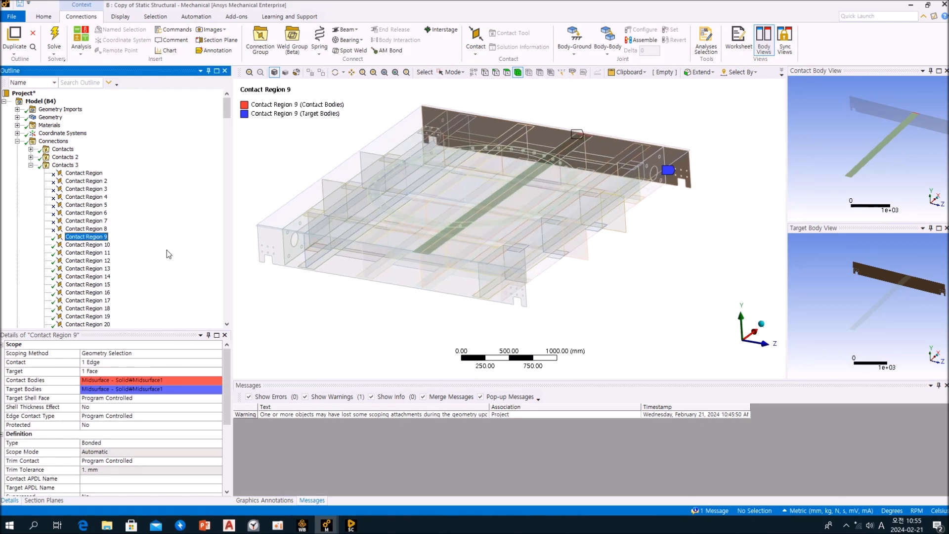
{"action": "key", "text": "Down"}
{"action": "key", "text": "Down"}
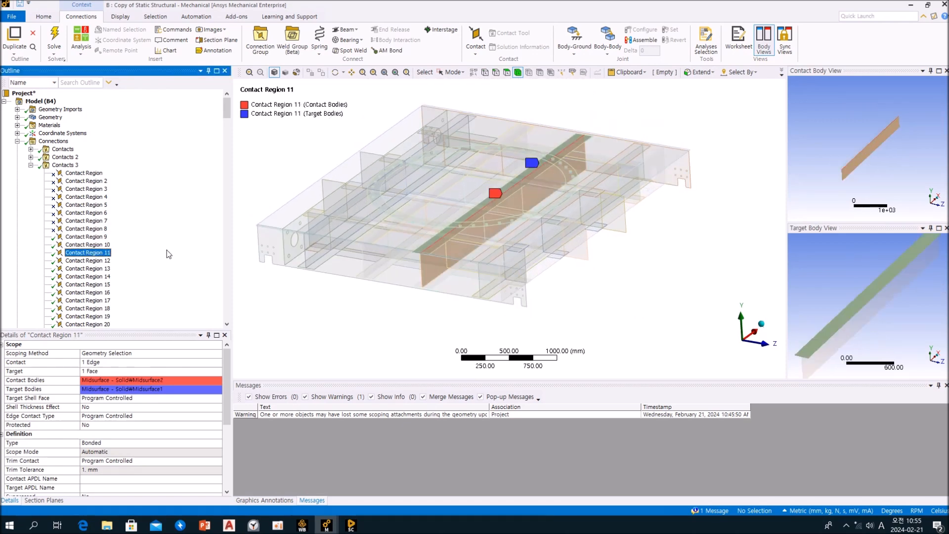
{"action": "key", "text": "Down"}
{"action": "key", "text": "Down"}
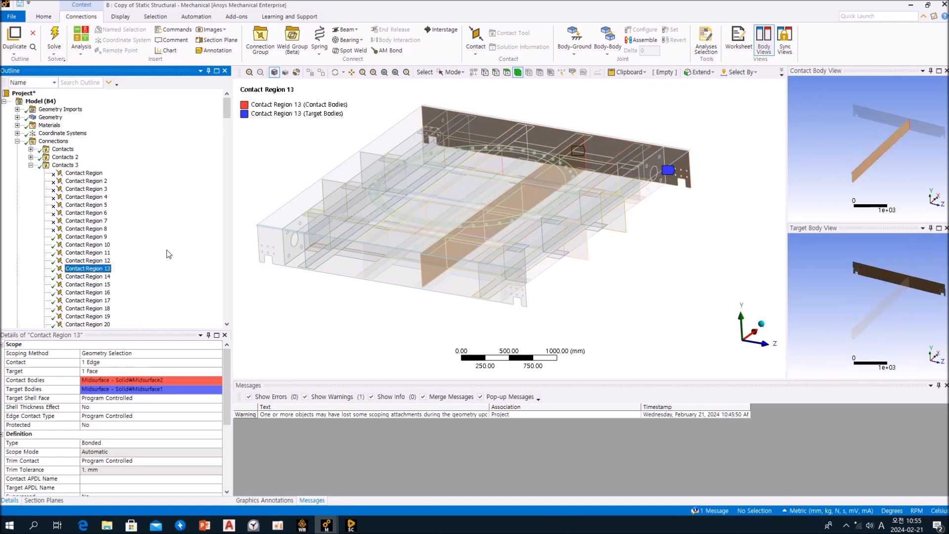
{"action": "key", "text": "Down"}
{"action": "key", "text": "Down"}
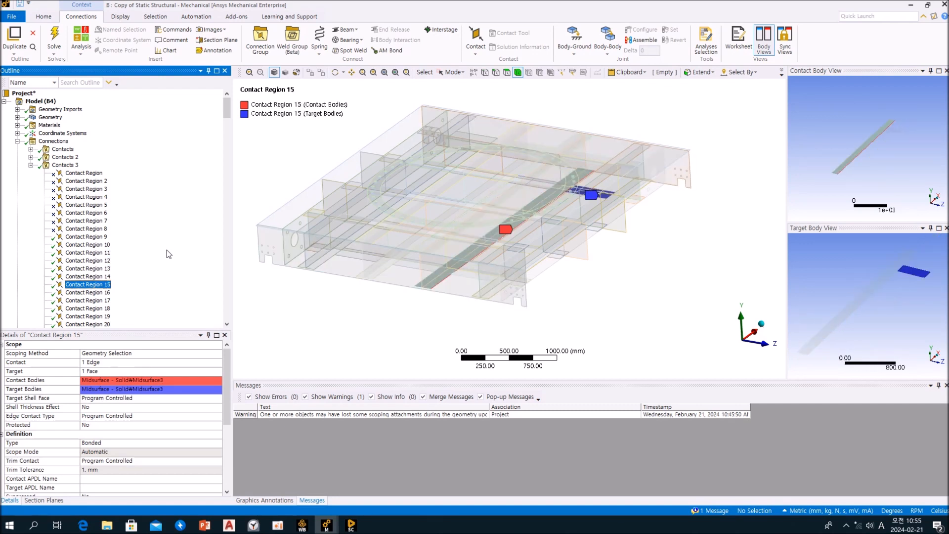
- Compare Contact Regions 15 and 16 and check the following regions up to 23, identifying where the run of crossing plate contacts ends
{"action": "key", "text": "Down"}
{"action": "key", "text": "Down"}
{"action": "key", "text": "Down"}
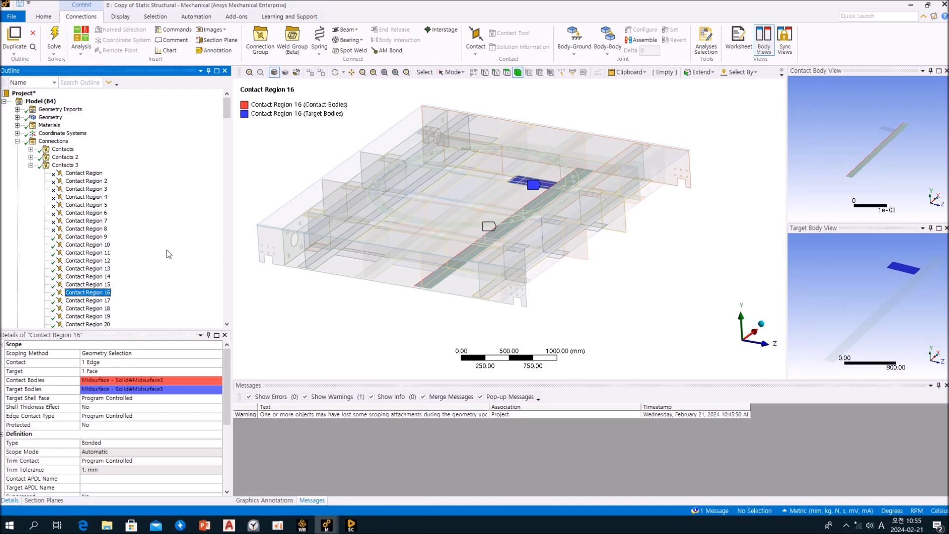
{"action": "key", "text": "Up"}
{"action": "key", "text": "Up"}
{"action": "key", "text": "Up"}
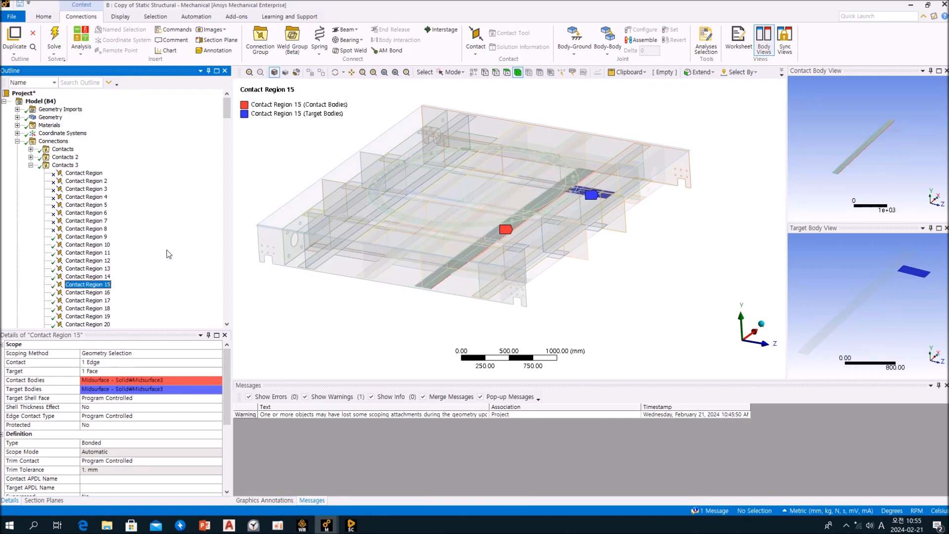
{"action": "key", "text": "Down"}
{"action": "key", "text": "Down"}
{"action": "key", "text": "Down"}
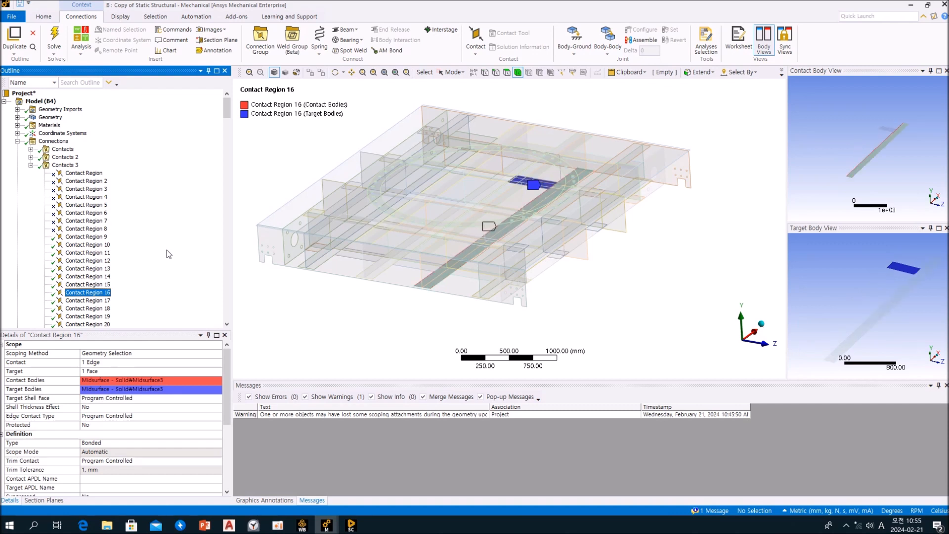
{"action": "key", "text": "Down"}
{"action": "key", "text": "Down"}
{"action": "key", "text": "Down"}
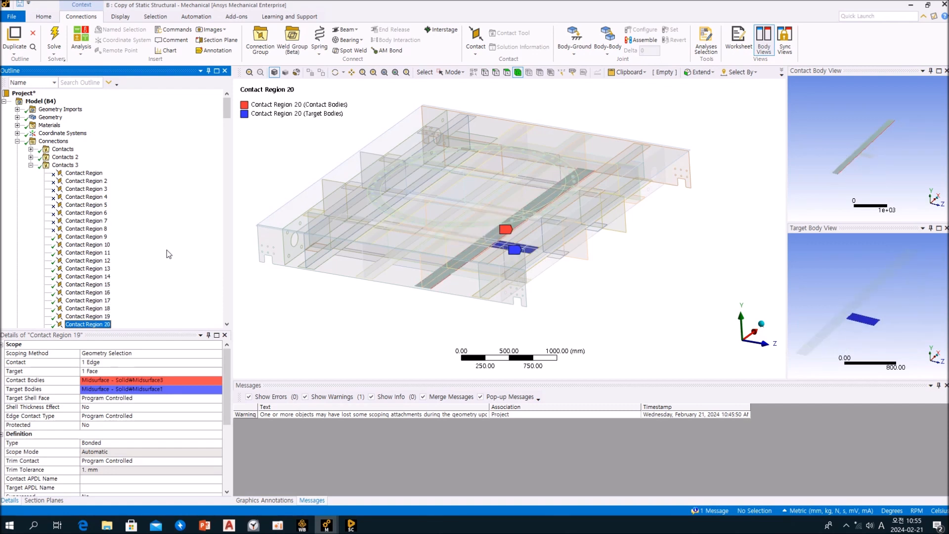
{"action": "key", "text": "Down"}
{"action": "key", "text": "Down"}
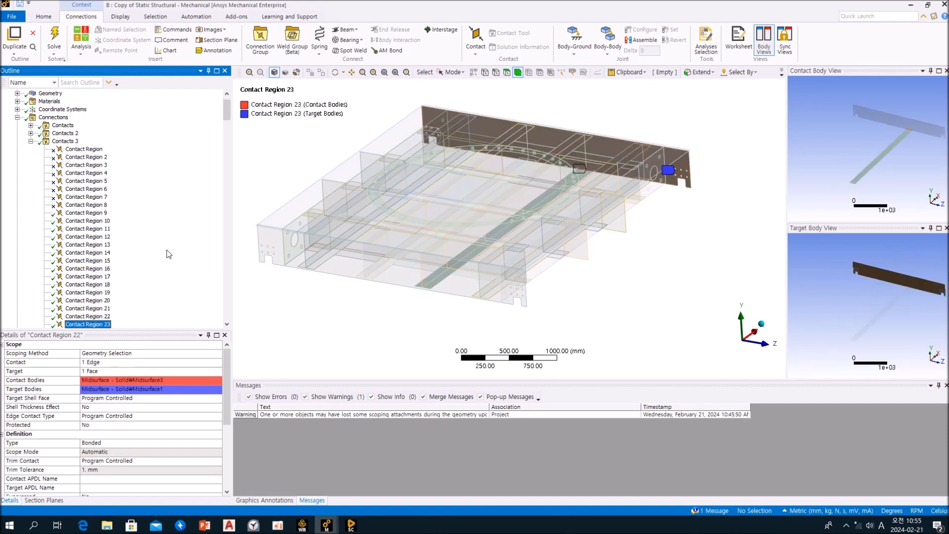
{"action": "key", "text": "Up"}
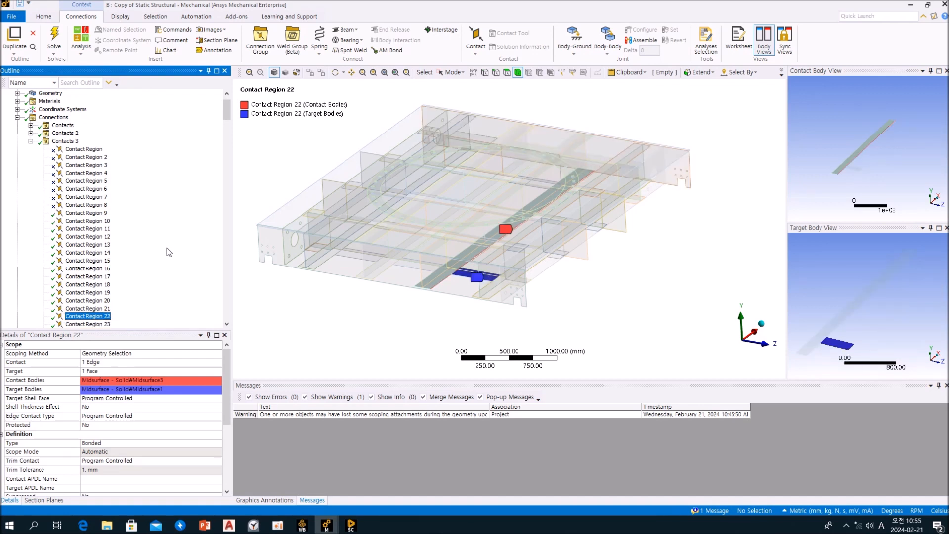
- Suppress Contact Region 15 through Contact Region 22 in Contacts 3
{"action": "left_click", "coordinate": [88, 260]}
{"action": "left_click", "coordinate": [100, 254]}
{"action": "left_click", "coordinate": [96, 261]}
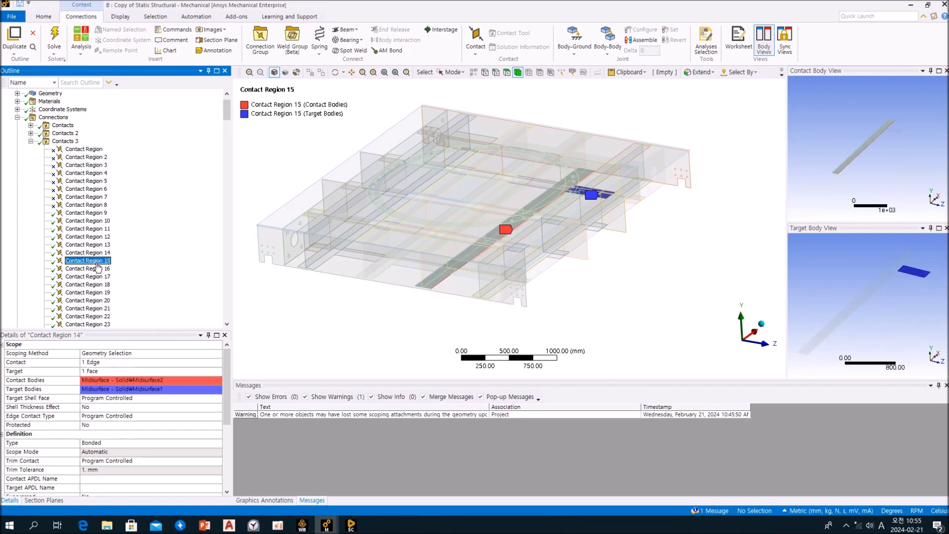
{"action": "left_click", "coordinate": [98, 318], "text": "shift"}
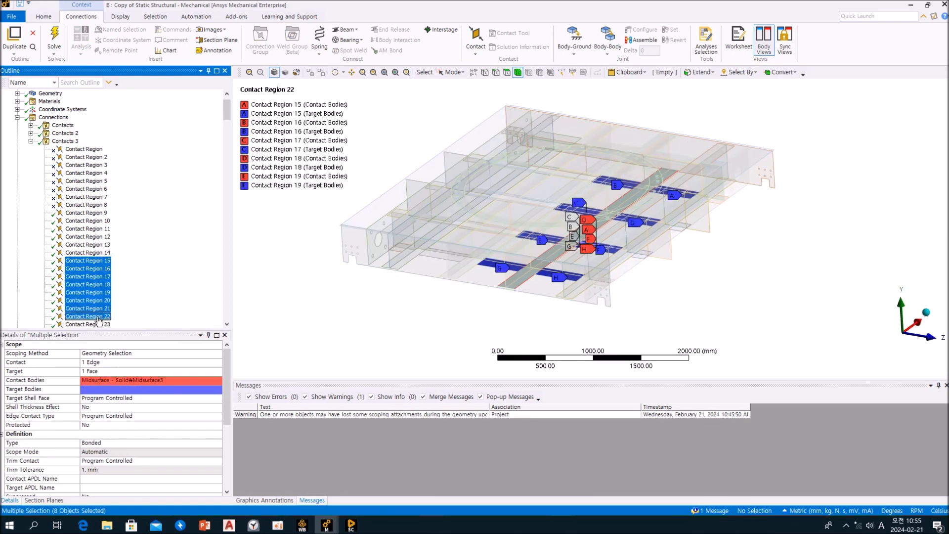
{"action": "right_click", "coordinate": [98, 319]}
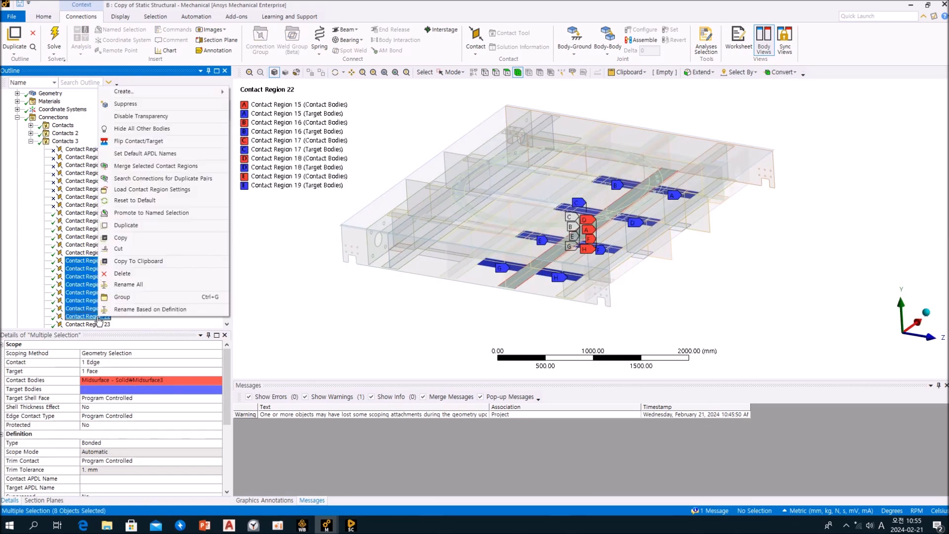
{"action": "left_click", "coordinate": [181, 113]}
- Check Contact Regions 23 to 25, and suppress Contact Region 25 through Contact Region 32
{"action": "scroll", "coordinate": [180, 235], "scroll_direction": "down", "scroll_amount": 7}
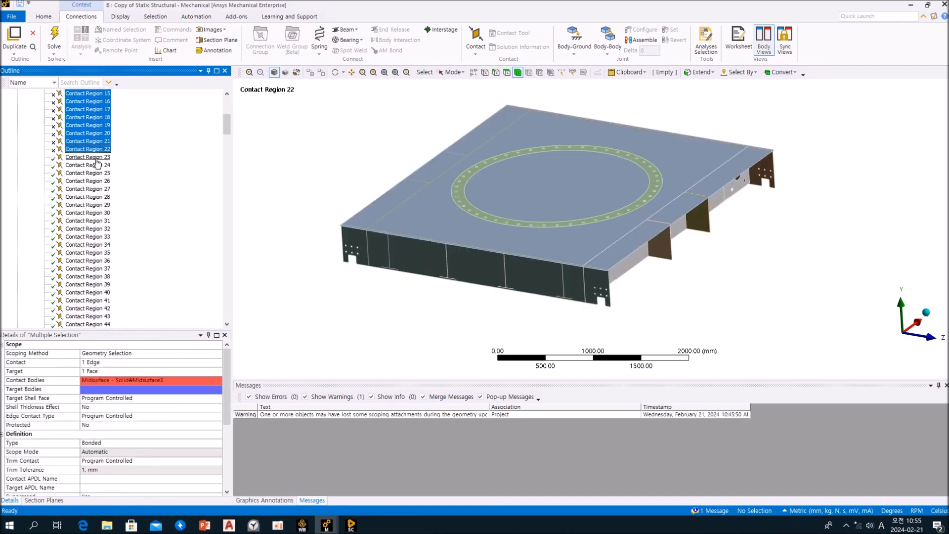
{"action": "left_click", "coordinate": [98, 157]}
{"action": "left_click", "coordinate": [97, 165]}
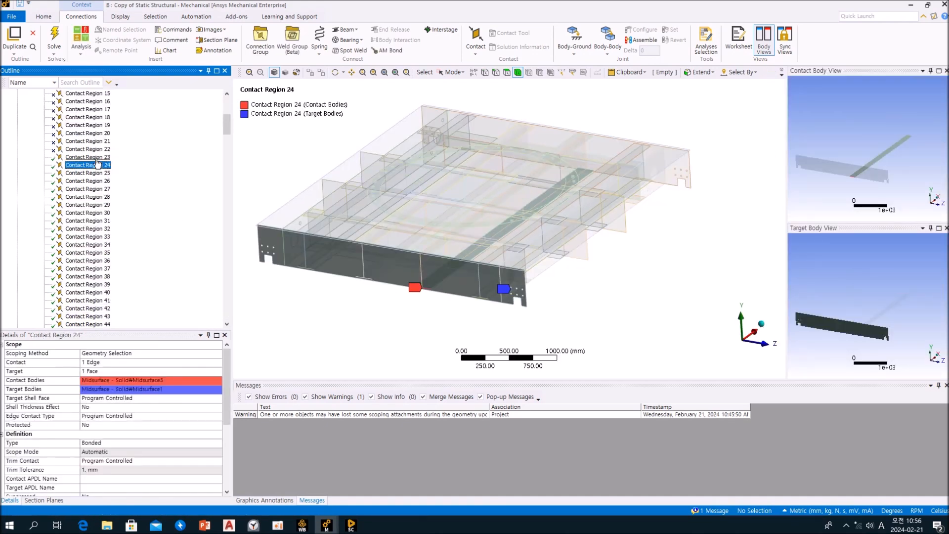
{"action": "key", "text": "Down"}
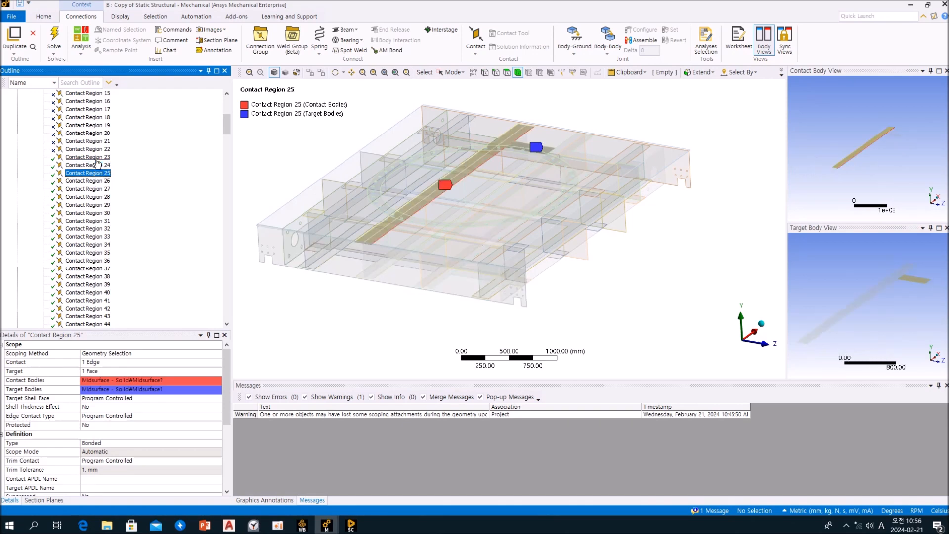
{"action": "left_click", "coordinate": [94, 181], "text": "ctrl"}
{"action": "left_click", "coordinate": [93, 189], "text": "ctrl"}
{"action": "left_click", "coordinate": [92, 196], "text": "ctrl"}
{"action": "left_click", "coordinate": [91, 204], "text": "ctrl"}
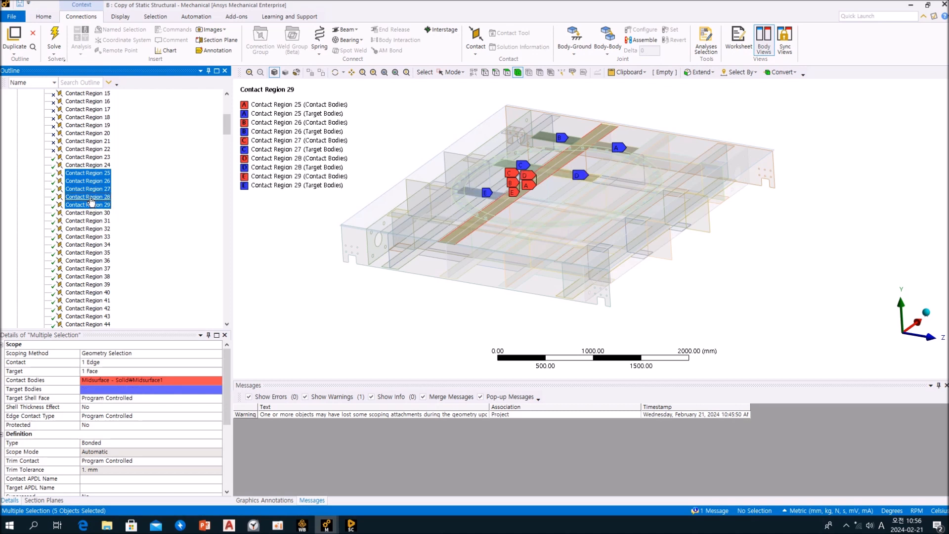
{"action": "left_click", "coordinate": [89, 212], "text": "ctrl"}
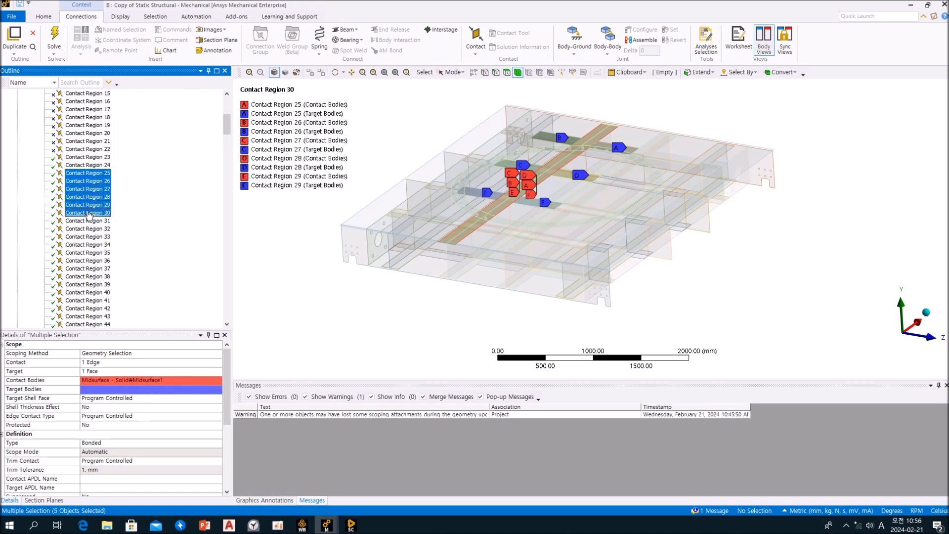
{"action": "left_click", "coordinate": [87, 221], "text": "ctrl"}
{"action": "left_click", "coordinate": [85, 229], "text": "ctrl"}
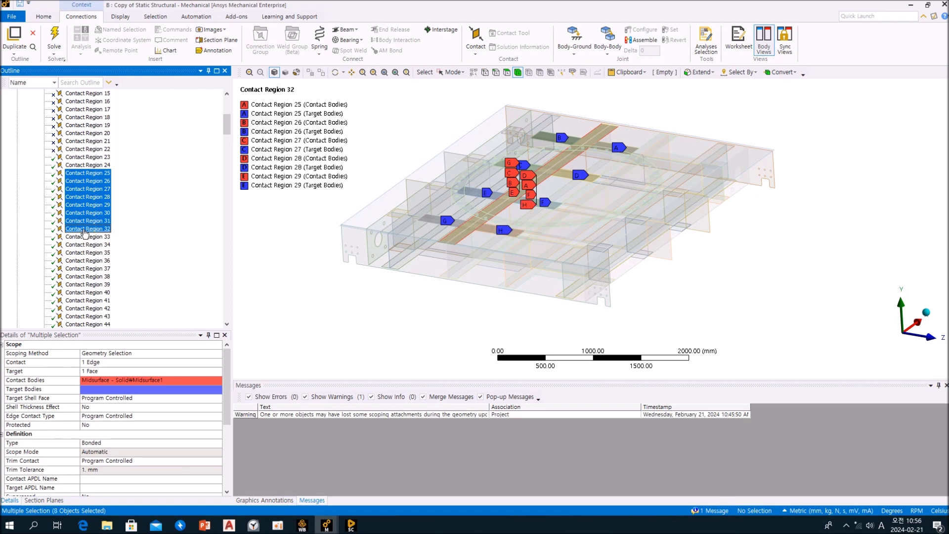
{"action": "left_click", "coordinate": [84, 237], "text": "ctrl"}
{"action": "left_click", "coordinate": [84, 237], "text": "ctrl"}
{"action": "right_click", "coordinate": [85, 230]}
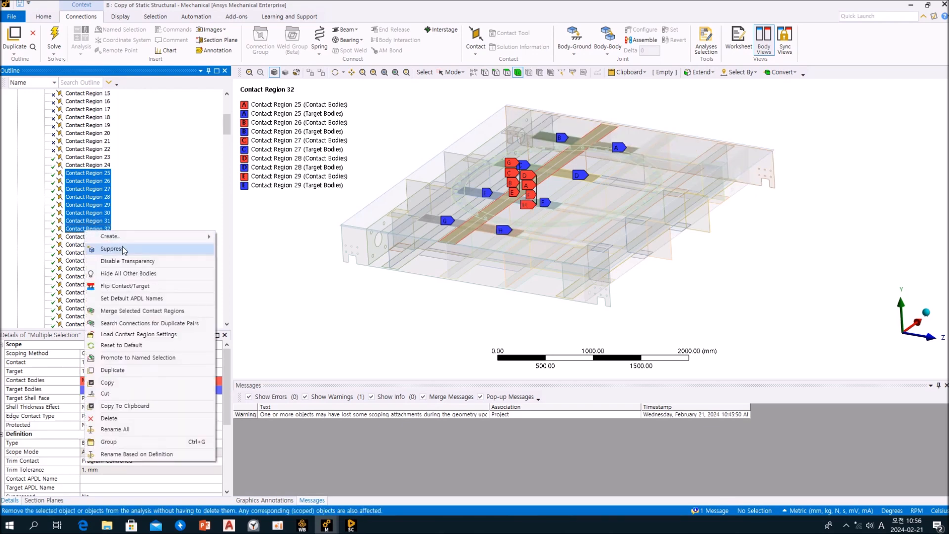
{"action": "left_click", "coordinate": [111, 249]}
- Survey the rest of the contact list and examine the contact and target bodies of Contact Region 33 through Contact Region 39
{"action": "left_click", "coordinate": [89, 236]}
{"action": "scroll", "coordinate": [141, 236], "scroll_direction": "down", "scroll_amount": 8}
{"action": "scroll", "coordinate": [145, 239], "scroll_direction": "down", "scroll_amount": 20}
{"action": "scroll", "coordinate": [160, 225], "scroll_direction": "down", "scroll_amount": 20}
{"action": "scroll", "coordinate": [162, 231], "scroll_direction": "up", "scroll_amount": 20}
{"action": "scroll", "coordinate": [162, 226], "scroll_direction": "up", "scroll_amount": 20}
{"action": "scroll", "coordinate": [162, 226], "scroll_direction": "up", "scroll_amount": 14}
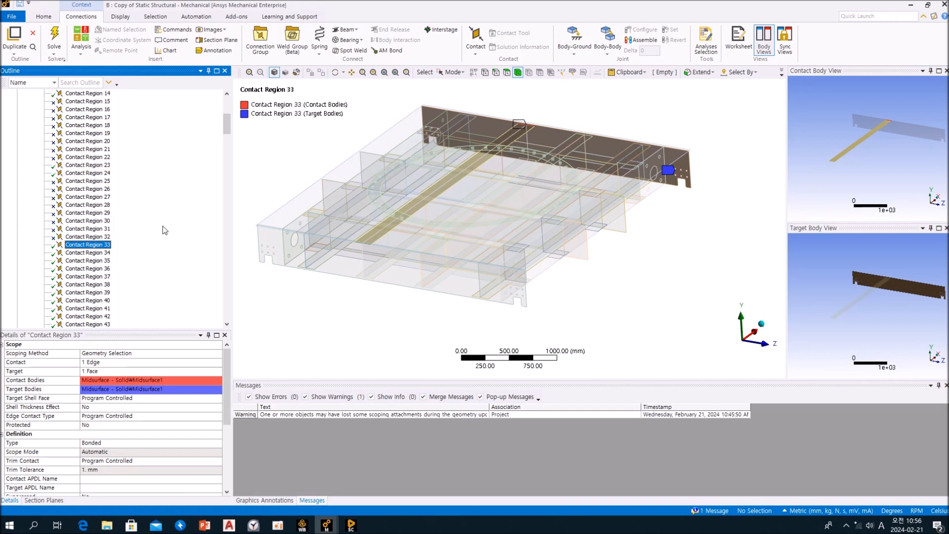
{"action": "key", "text": "Down"}
{"action": "key", "text": "Down"}
{"action": "key", "text": "Down"}
{"action": "key", "text": "Down"}
{"action": "key", "text": "Down"}
{"action": "key", "text": "Down"}
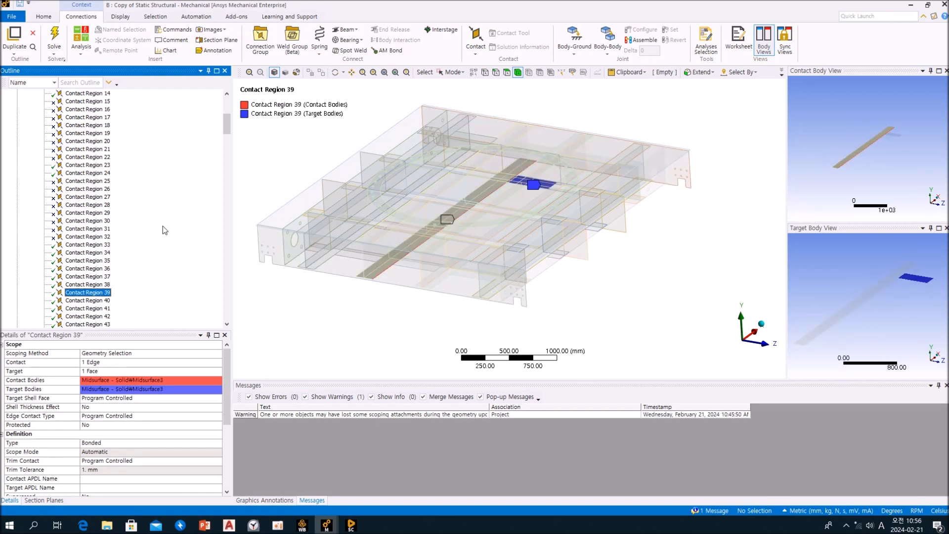
- Suppress Contact Region 39 through Contact Region 46 and show Contact Region 47
{"action": "scroll", "coordinate": [162, 227], "scroll_direction": "down", "scroll_amount": 4}
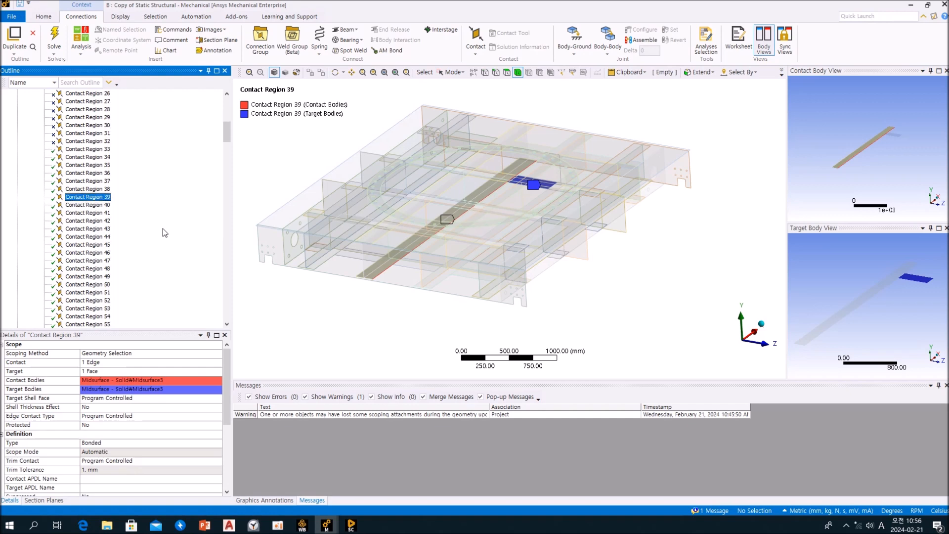
{"action": "left_click", "coordinate": [99, 204], "text": "ctrl"}
{"action": "left_click", "coordinate": [99, 213], "text": "ctrl"}
{"action": "left_click", "coordinate": [98, 221], "text": "ctrl"}
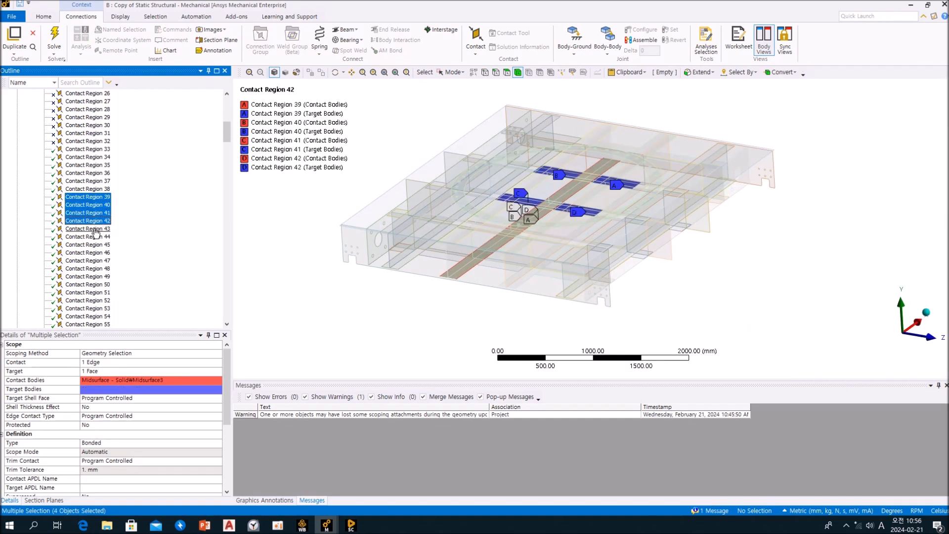
{"action": "left_click", "coordinate": [97, 229], "text": "ctrl"}
{"action": "left_click", "coordinate": [94, 236], "text": "ctrl"}
{"action": "left_click", "coordinate": [93, 244], "text": "ctrl"}
{"action": "left_click", "coordinate": [92, 252], "text": "ctrl"}
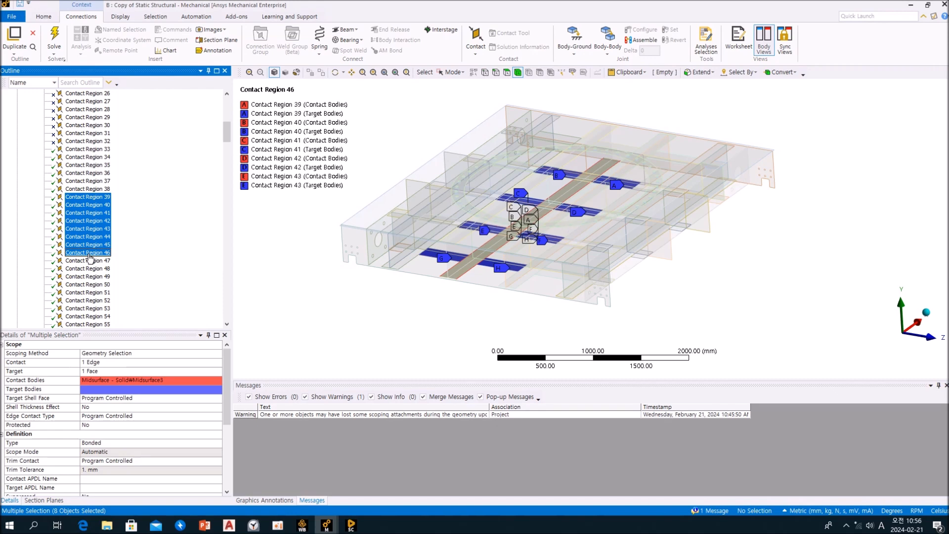
{"action": "right_click", "coordinate": [91, 253]}
{"action": "left_click", "coordinate": [117, 272]}
{"action": "left_click", "coordinate": [118, 262]}
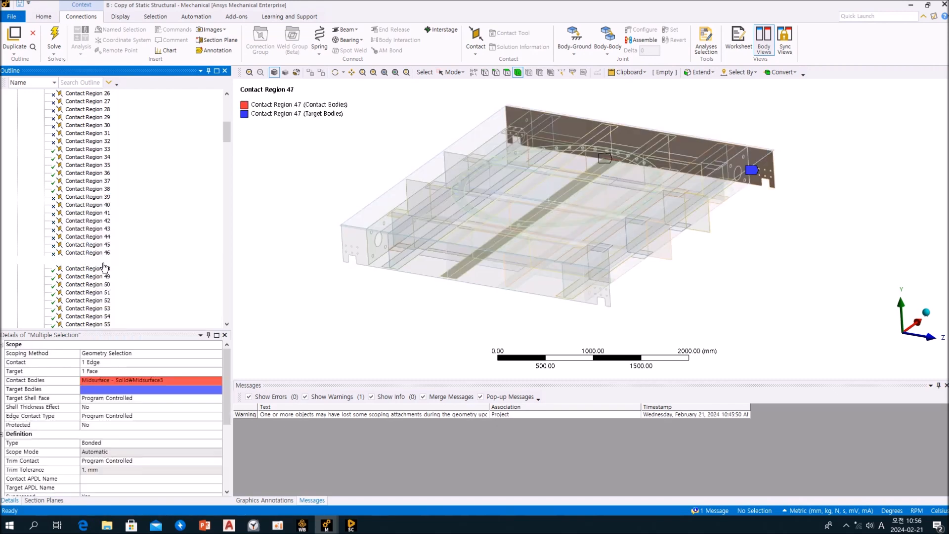
- Compare the contact and target bodies of Contact Region 48 and Contact Region 49
{"action": "key", "text": "Down"}
{"action": "key", "text": "Down"}
{"action": "key", "text": "Down"}
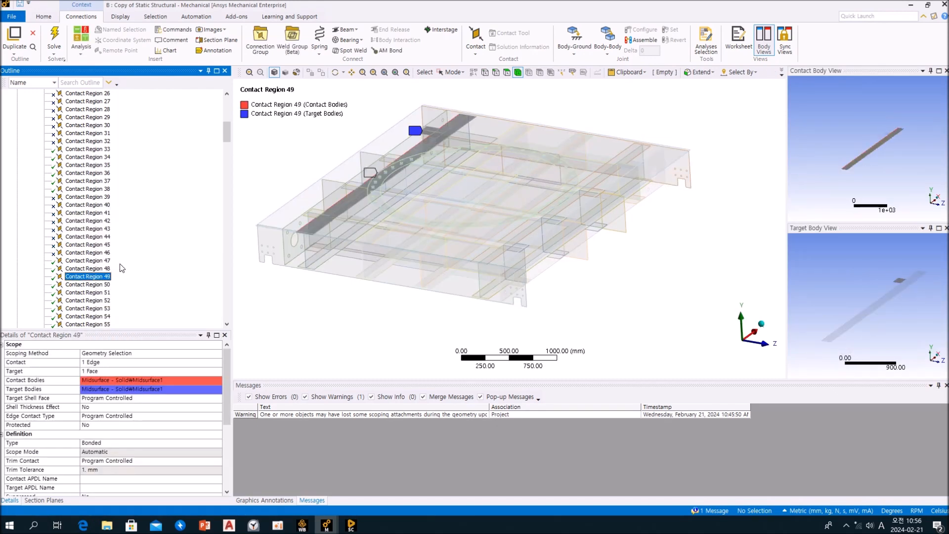
{"action": "key", "text": "Up"}
{"action": "key", "text": "Up"}
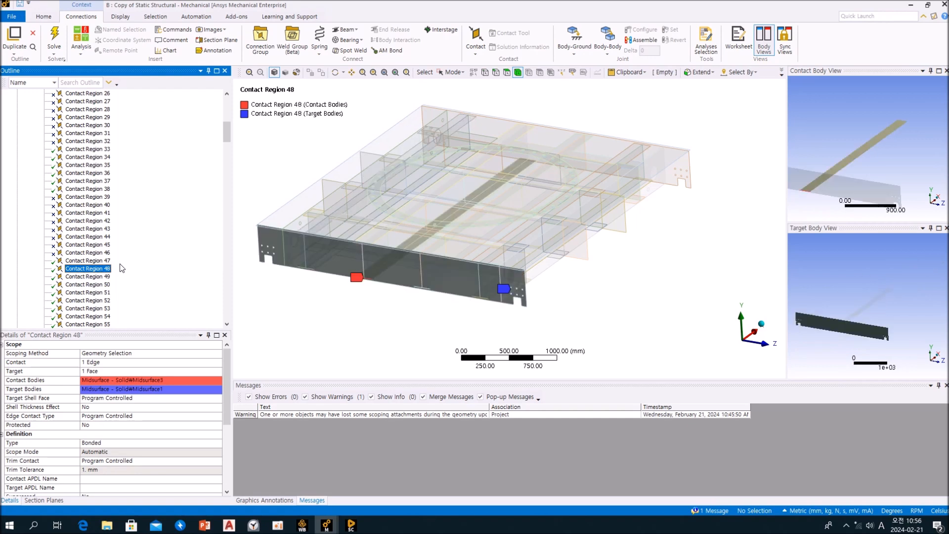
- Suppress Contact Region 49 through Contact Region 56
{"action": "key", "text": "Down"}
{"action": "scroll", "coordinate": [122, 267], "scroll_direction": "down", "scroll_amount": 3}
{"action": "left_click", "coordinate": [89, 212], "text": "ctrl"}
{"action": "left_click", "coordinate": [90, 221], "text": "ctrl"}
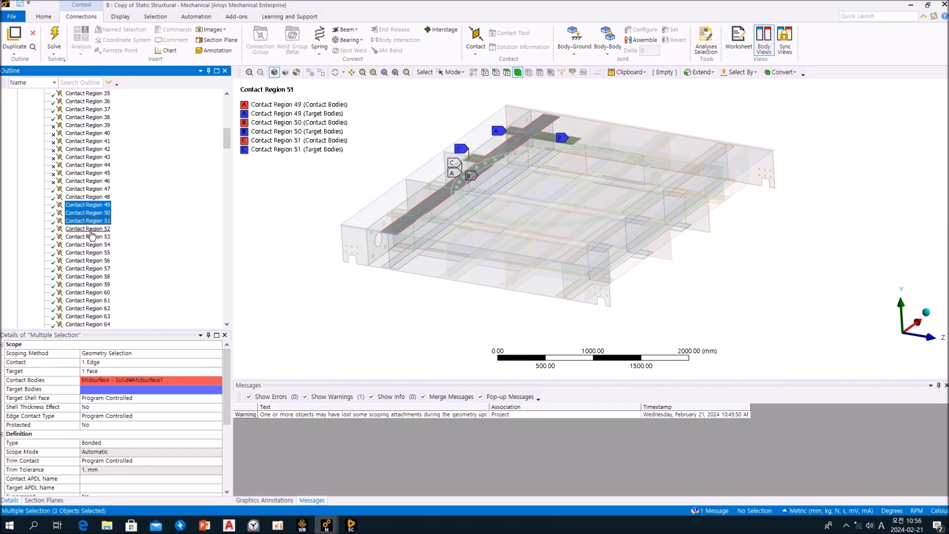
{"action": "left_click", "coordinate": [90, 230], "text": "ctrl"}
{"action": "left_click", "coordinate": [90, 238], "text": "ctrl"}
{"action": "left_click", "coordinate": [90, 245], "text": "ctrl"}
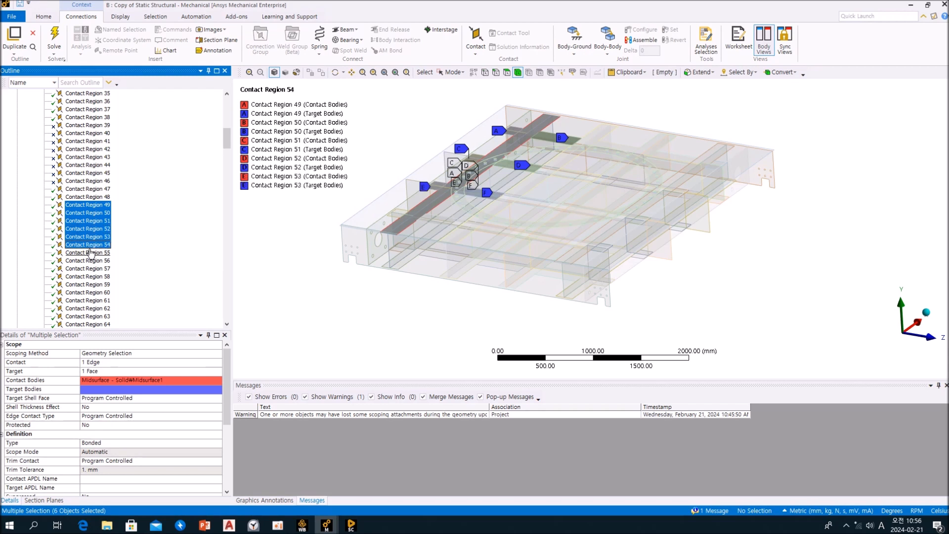
{"action": "left_click", "coordinate": [89, 253], "text": "ctrl"}
{"action": "left_click", "coordinate": [87, 261], "text": "ctrl"}
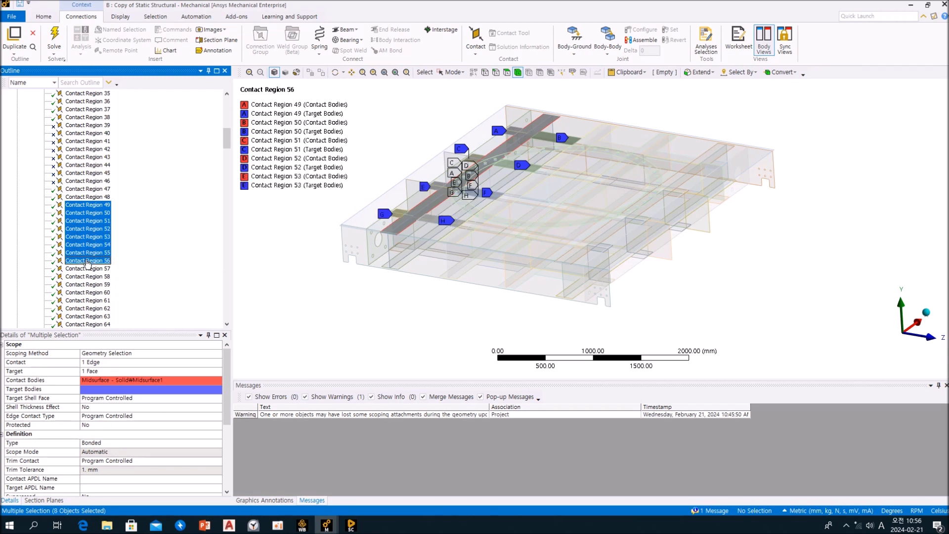
{"action": "right_click", "coordinate": [87, 261]}
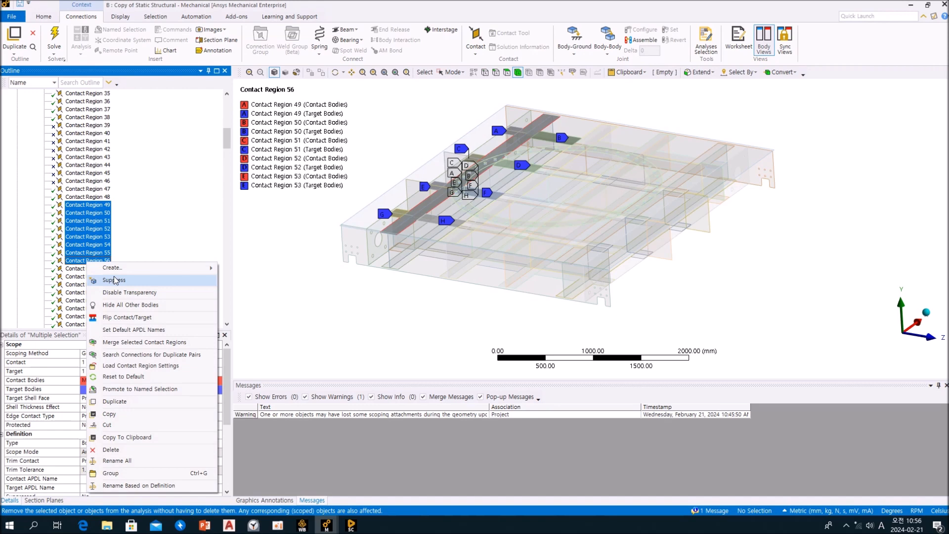
{"action": "left_click", "coordinate": [145, 278]}
- Examine the contact and target bodies of Contact Region 57 through Contact Region 63
{"action": "left_click", "coordinate": [98, 270]}
{"action": "scroll", "coordinate": [148, 264], "scroll_direction": "down", "scroll_amount": 4}
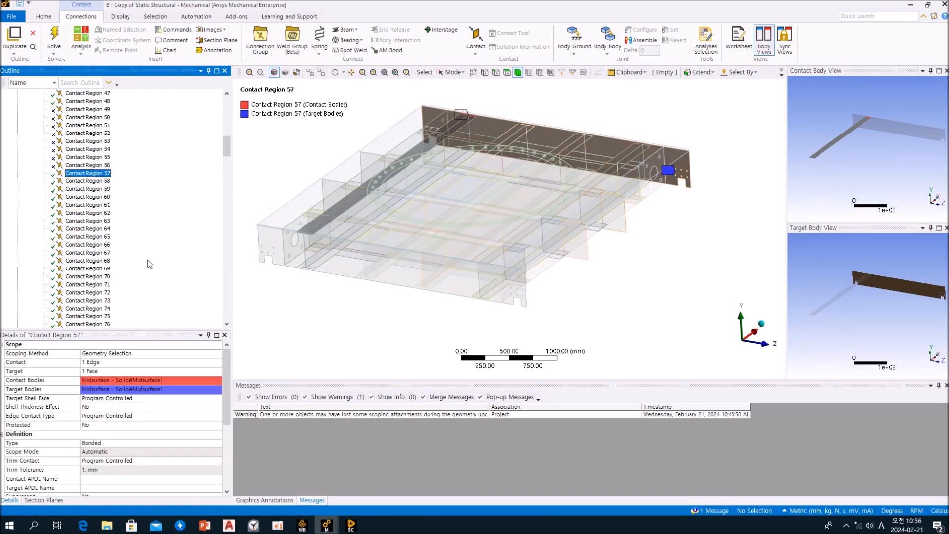
{"action": "key", "text": "Down"}
{"action": "key", "text": "Down"}
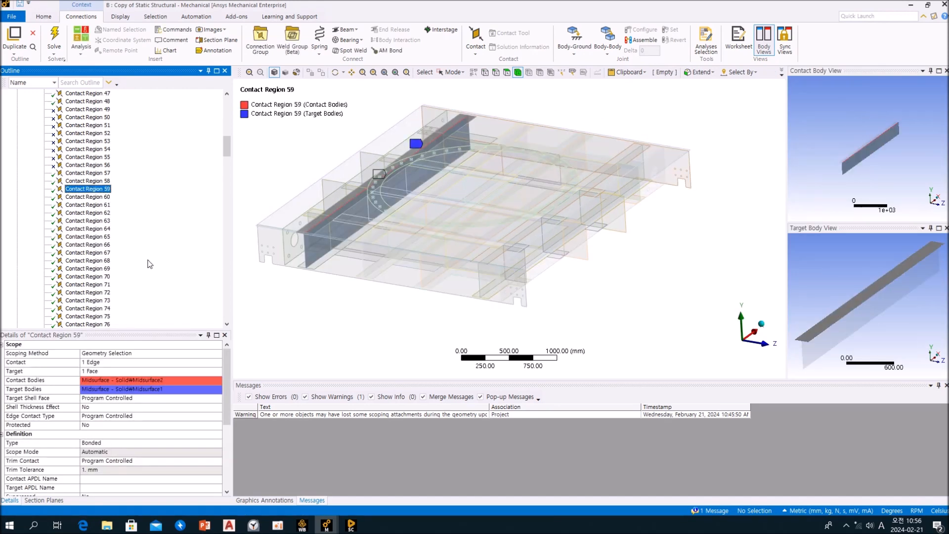
{"action": "key", "text": "Down"}
{"action": "key", "text": "Down"}
{"action": "key", "text": "Down"}
{"action": "key", "text": "Down"}
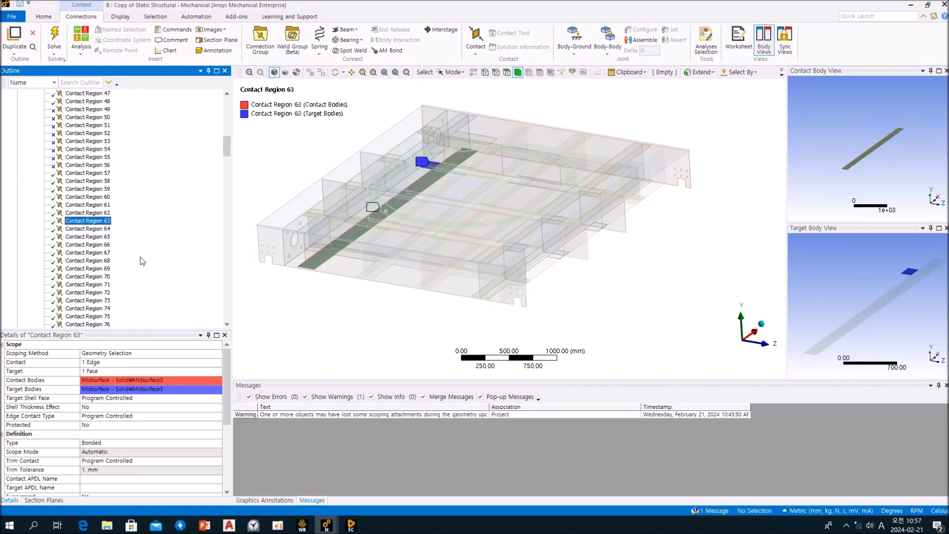
- Select Contact Region 63 through Contact Region 65 together with Contact Region 67
{"action": "left_click", "coordinate": [98, 238], "text": "shift"}
{"action": "left_click", "coordinate": [97, 253], "text": "ctrl"}
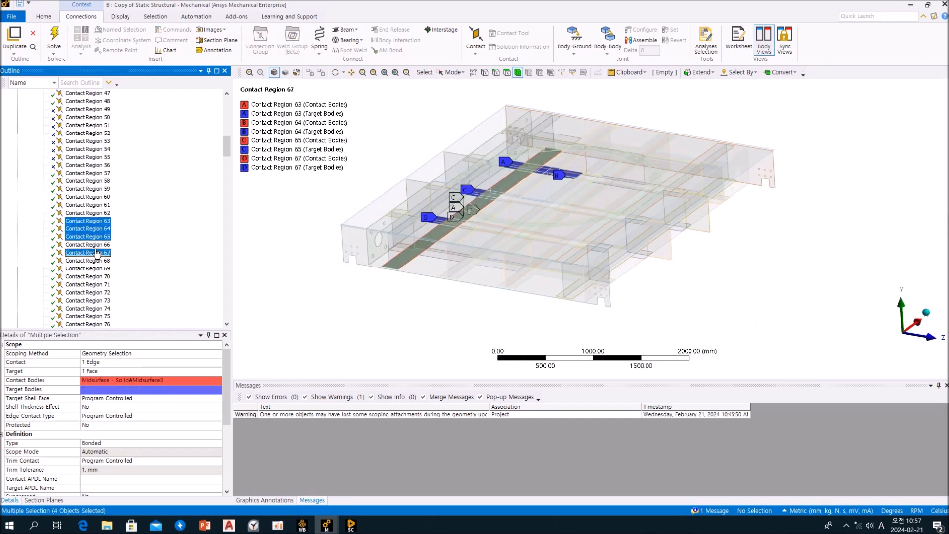
- Complete the selection of Contact Regions 63 to 70 by adding 66 and 68 to 70, and suppress them all
{"action": "left_click", "coordinate": [98, 245], "text": "ctrl"}
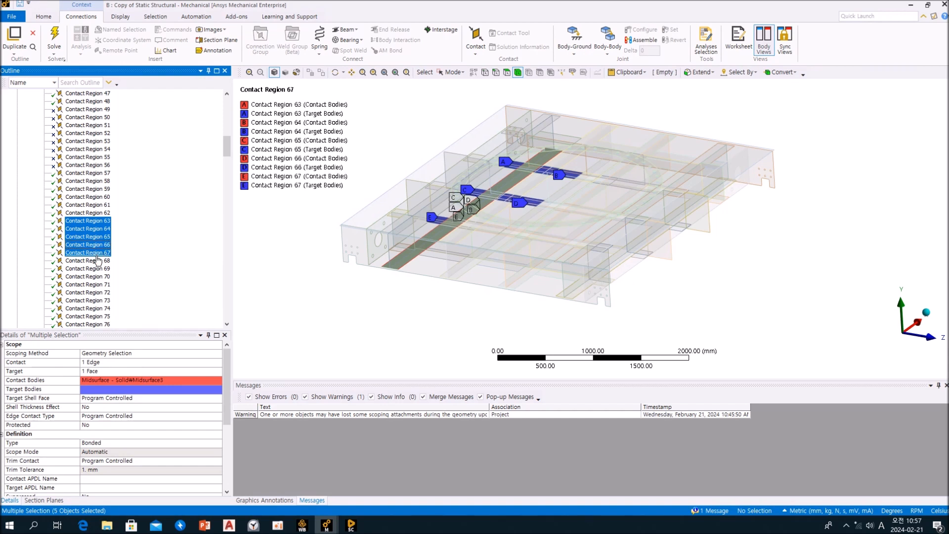
{"action": "left_click", "coordinate": [98, 261], "text": "ctrl"}
{"action": "left_click", "coordinate": [96, 270], "text": "ctrl"}
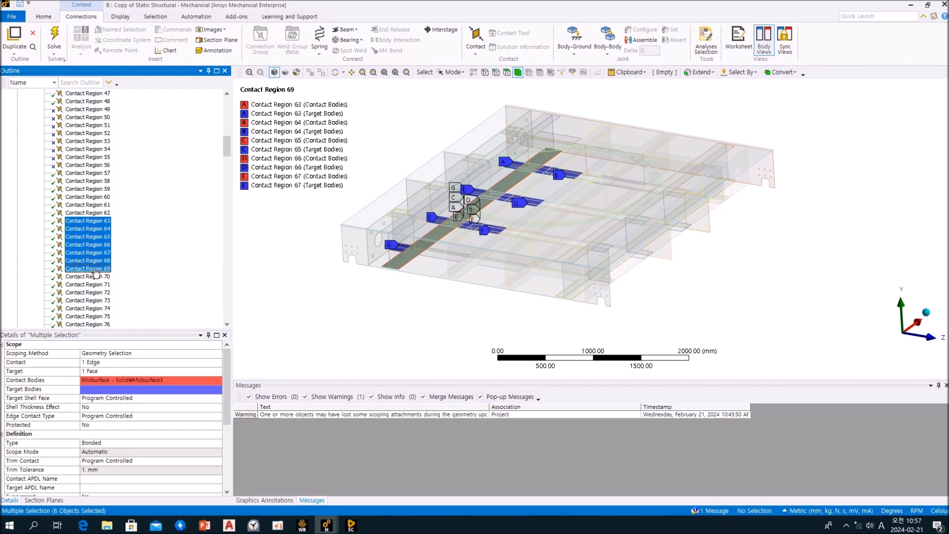
{"action": "left_click", "coordinate": [94, 277], "text": "ctrl"}
{"action": "right_click", "coordinate": [93, 278]}
{"action": "left_click", "coordinate": [117, 295]}
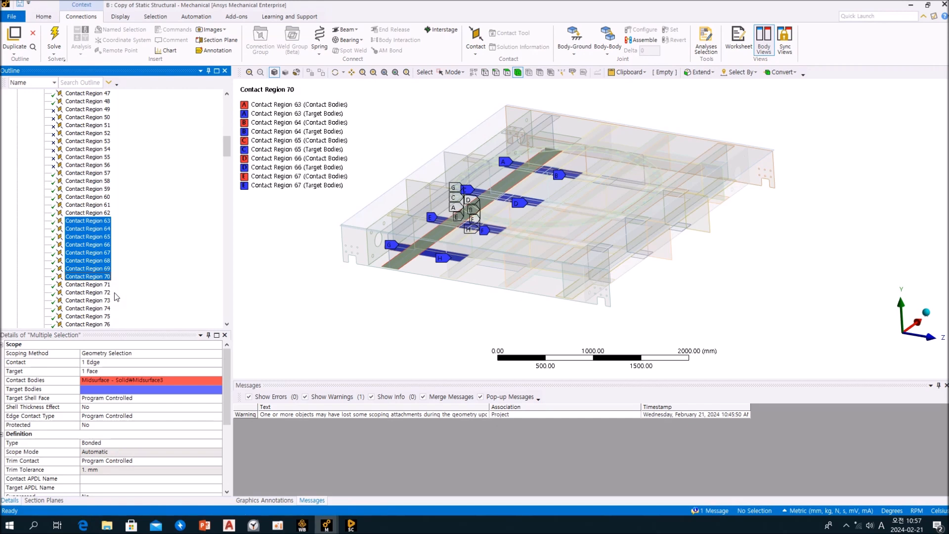
- Check Contact Regions 71 to 73, and suppress Contact Regions 73 to 80 together
{"action": "left_click", "coordinate": [99, 285]}
{"action": "scroll", "coordinate": [160, 282], "scroll_direction": "down", "scroll_amount": 4}
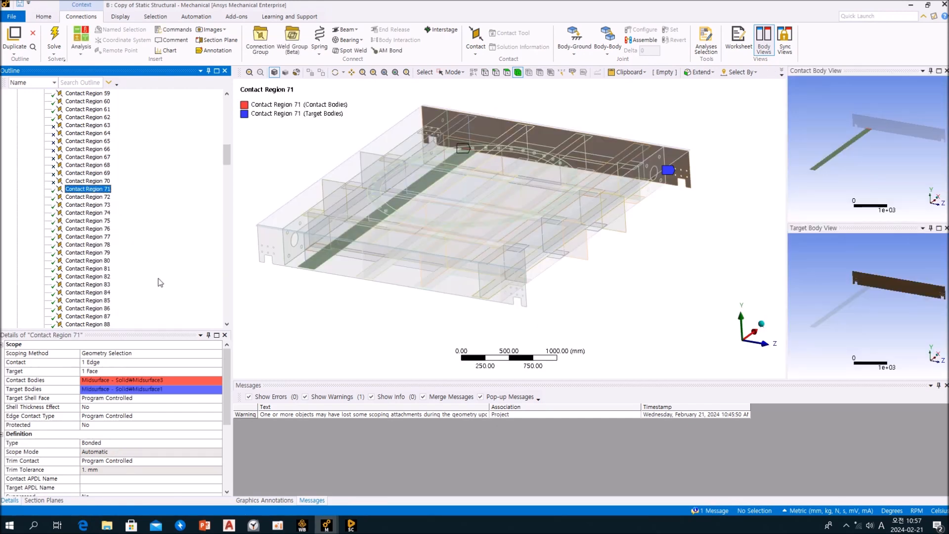
{"action": "key", "text": "Down"}
{"action": "key", "text": "Down"}
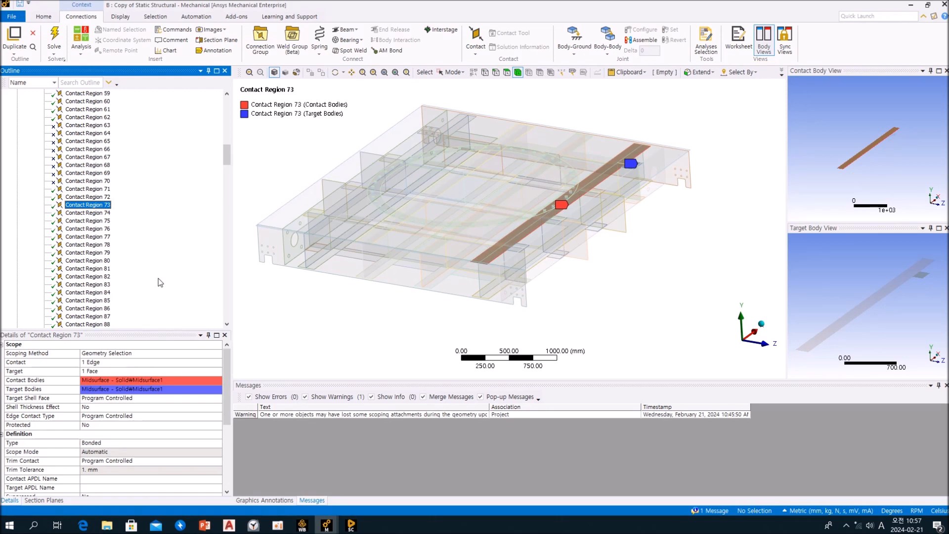
{"action": "left_click", "coordinate": [92, 221], "text": "shift"}
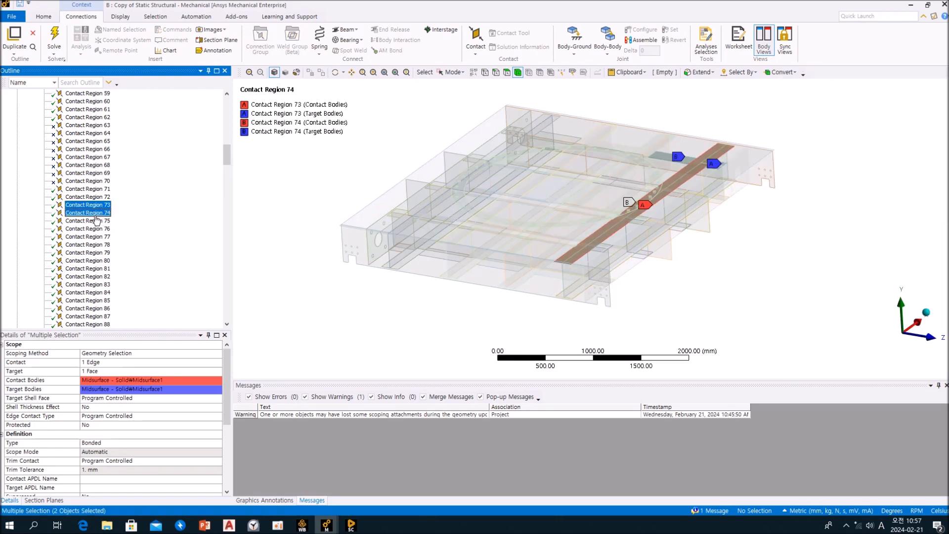
{"action": "left_click", "coordinate": [90, 228], "text": "shift"}
{"action": "left_click", "coordinate": [89, 237], "text": "shift"}
{"action": "left_click", "coordinate": [88, 244], "text": "shift"}
{"action": "left_click", "coordinate": [86, 252], "text": "shift"}
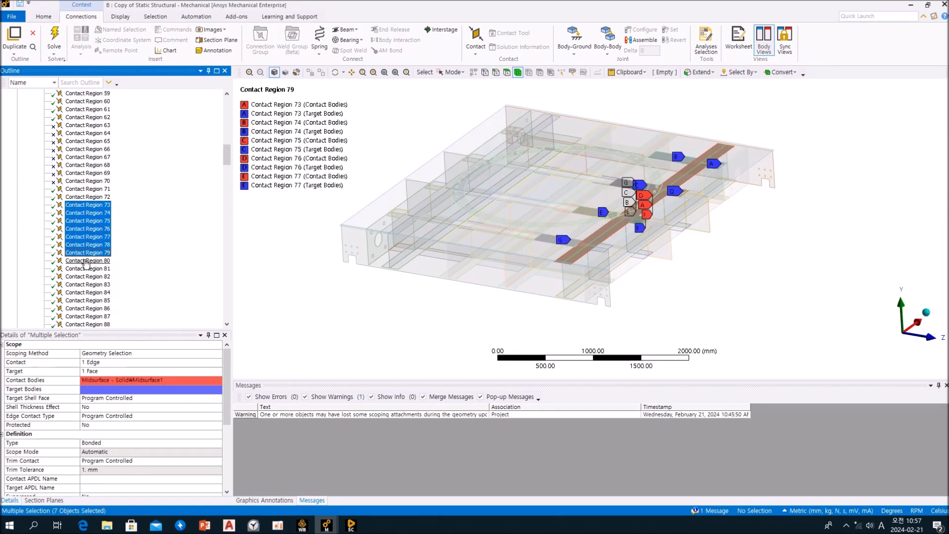
{"action": "left_click", "coordinate": [85, 261], "text": "shift"}
{"action": "right_click", "coordinate": [86, 262]}
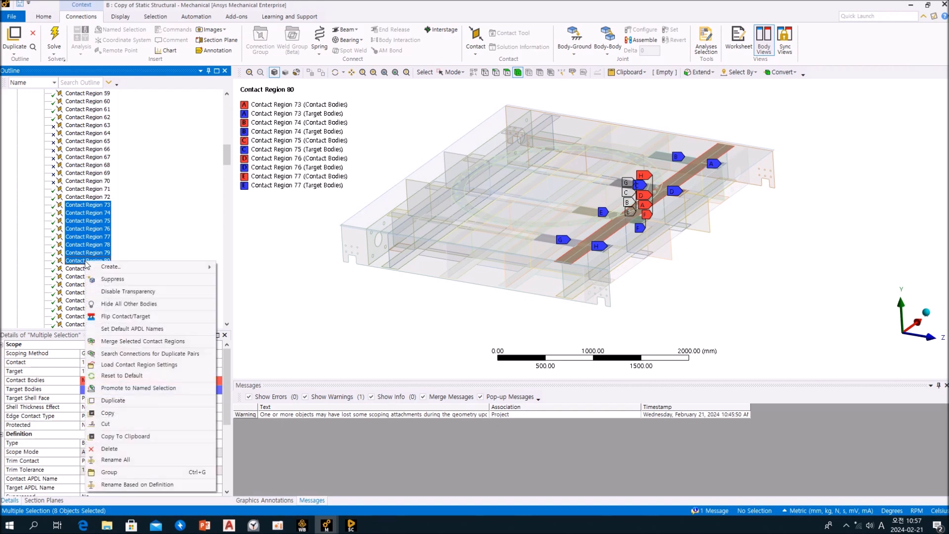
{"action": "left_click", "coordinate": [116, 279]}
- Examine the contact and target bodies of Contact Regions 81 to 87 one after another
{"action": "left_click", "coordinate": [101, 269]}
{"action": "scroll", "coordinate": [136, 272], "scroll_direction": "down", "scroll_amount": 4}
{"action": "key", "text": "Down"}
{"action": "key", "text": "Down"}
{"action": "key", "text": "Down"}
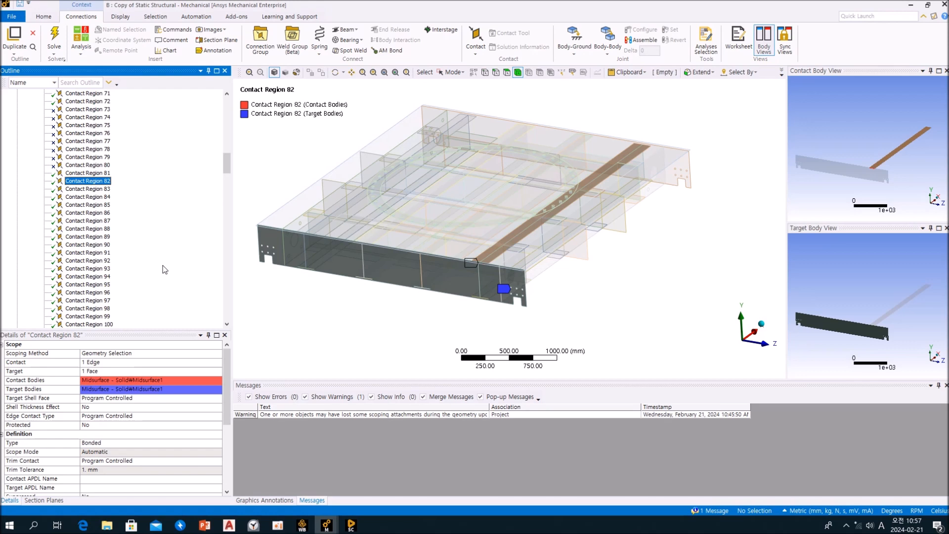
{"action": "key", "text": "Down"}
{"action": "key", "text": "Down"}
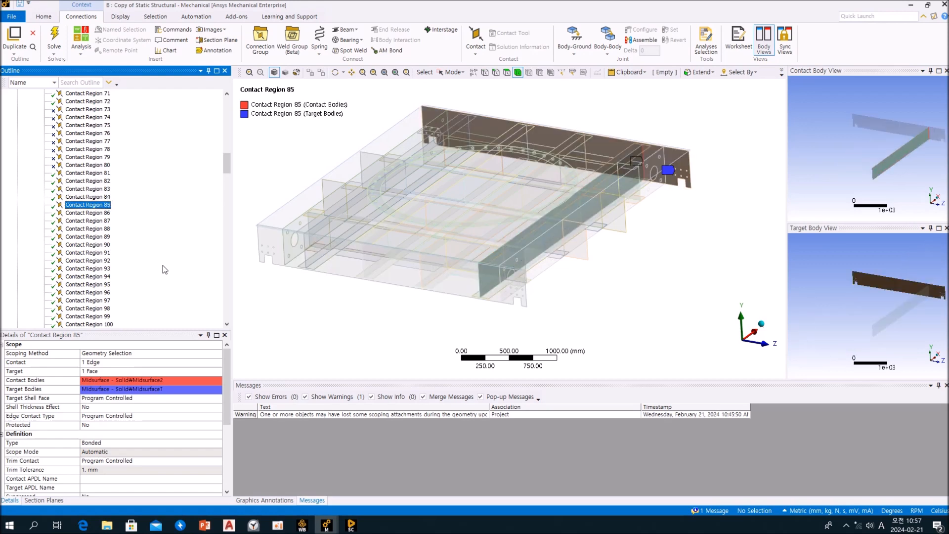
{"action": "key", "text": "Down"}
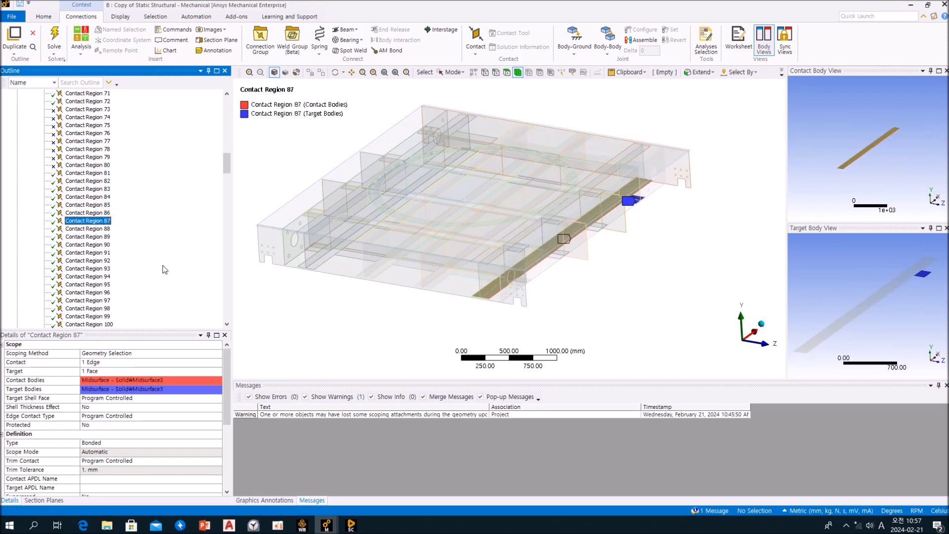
- Suppress Contact Regions 87 to 94 together
{"action": "left_click", "coordinate": [95, 229], "text": "shift"}
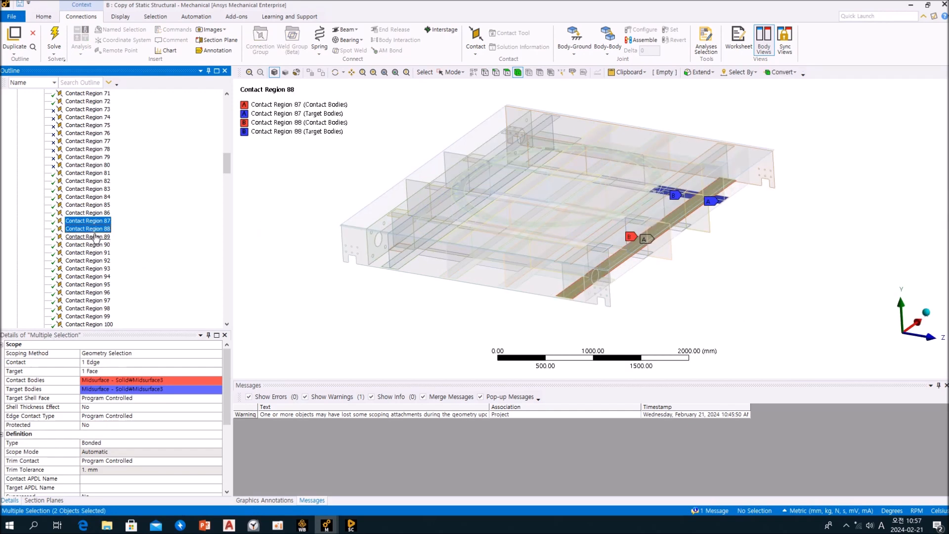
{"action": "left_click", "coordinate": [95, 237], "text": "shift"}
{"action": "left_click", "coordinate": [96, 244], "text": "shift"}
{"action": "left_click", "coordinate": [95, 253], "text": "shift"}
{"action": "left_click", "coordinate": [94, 261], "text": "shift"}
{"action": "left_click", "coordinate": [92, 269], "text": "shift"}
{"action": "left_click", "coordinate": [89, 276], "text": "shift"}
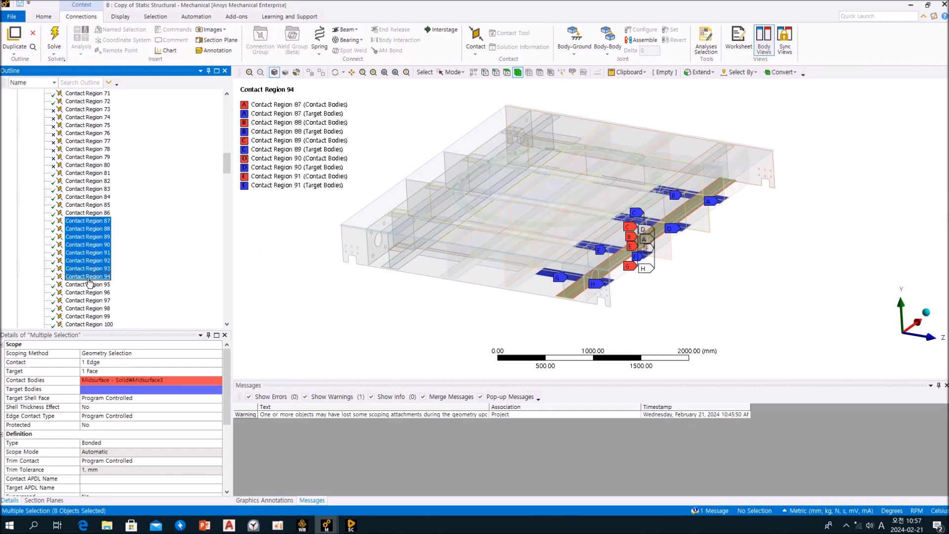
{"action": "right_click", "coordinate": [89, 278]}
{"action": "left_click", "coordinate": [114, 300]}
- Examine the body pairs of Contact Regions 95 to 117 one by one, comparing regions 96 and 97
{"action": "scroll", "coordinate": [138, 285], "scroll_direction": "down", "scroll_amount": 3}
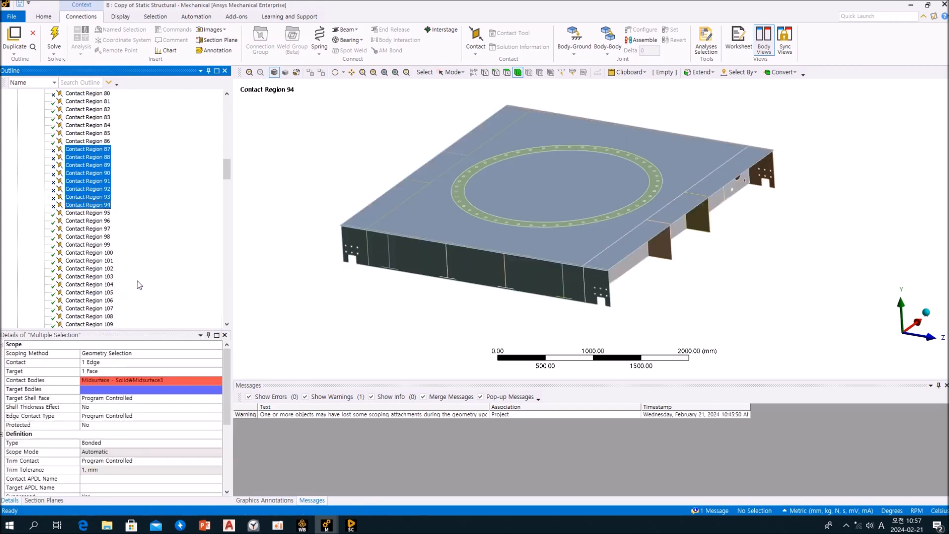
{"action": "left_click", "coordinate": [94, 213]}
{"action": "key", "text": "Down"}
{"action": "key", "text": "Down"}
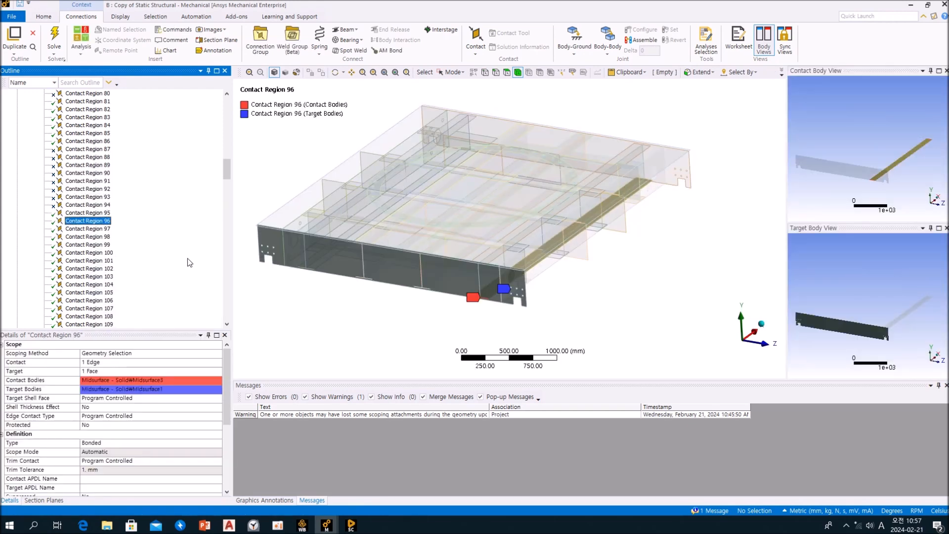
{"action": "key", "text": "Down"}
{"action": "key", "text": "Up"}
{"action": "key", "text": "Down"}
{"action": "key", "text": "Up"}
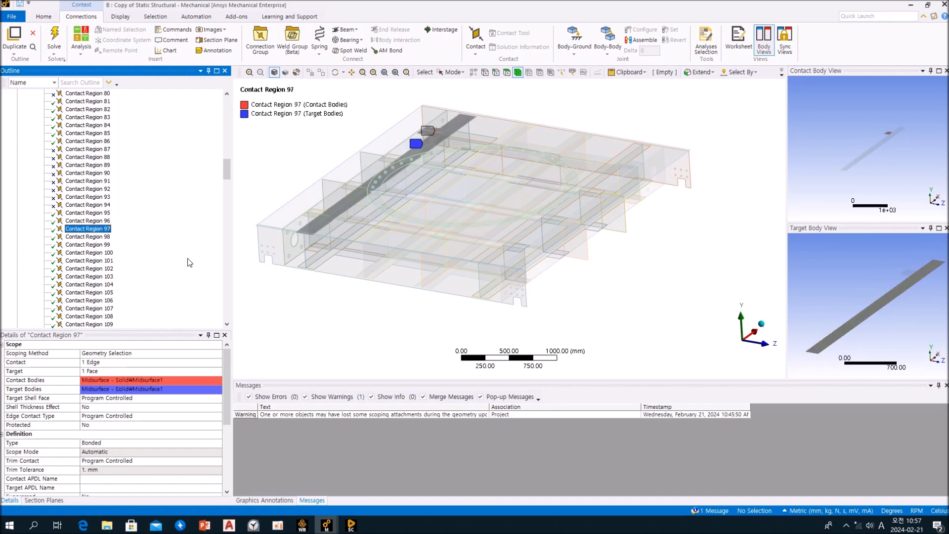
{"action": "key", "text": "Down"}
{"action": "key", "text": "Down"}
{"action": "key", "text": "Down"}
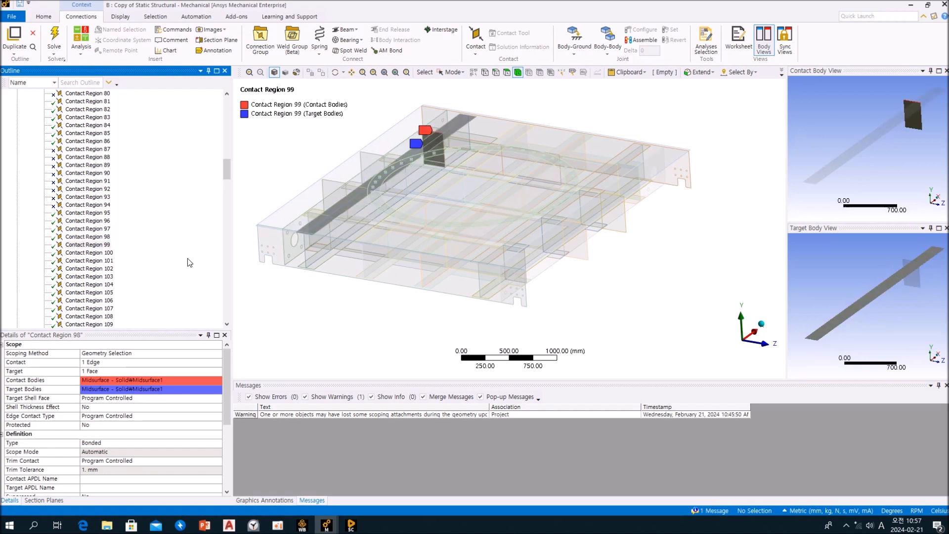
{"action": "key", "text": "Down"}
{"action": "key", "text": "Down"}
{"action": "key", "text": "Down"}
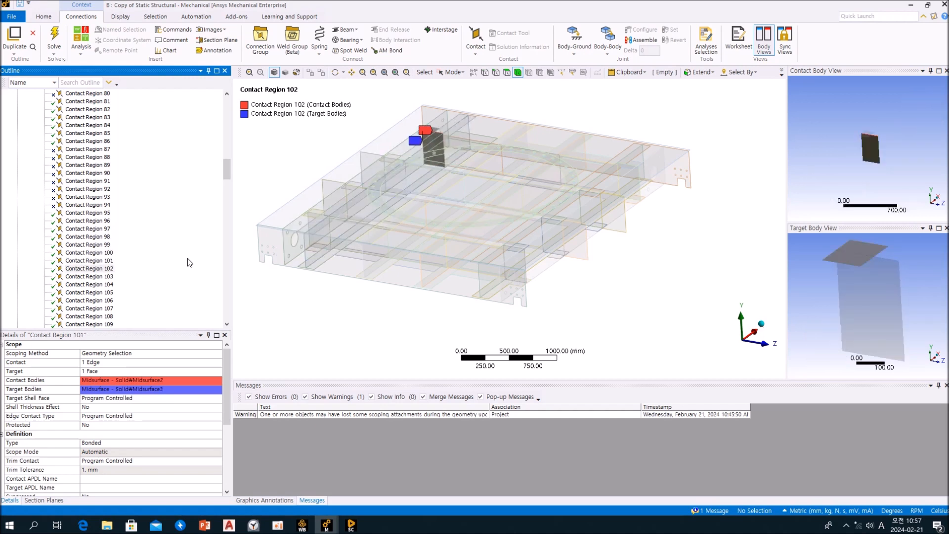
{"action": "key", "text": "Down"}
{"action": "key", "text": "Down"}
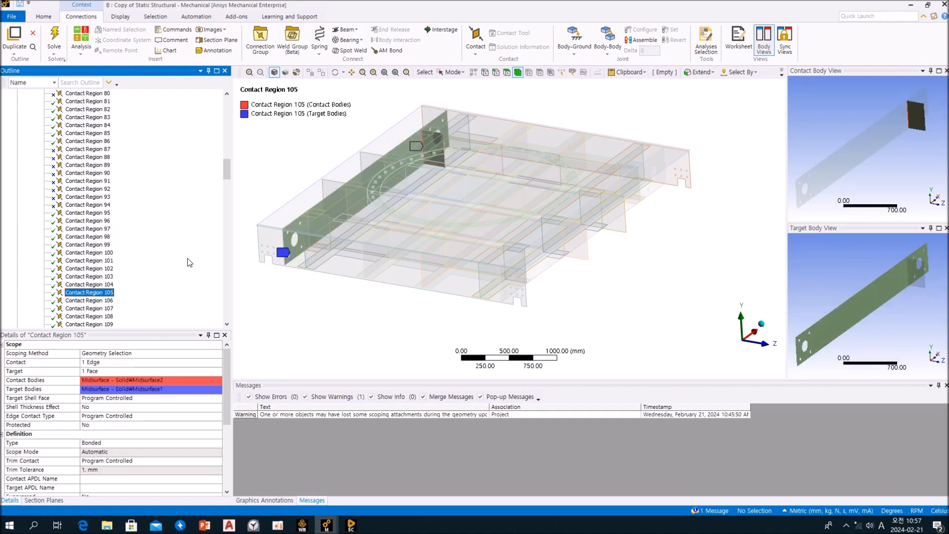
{"action": "key", "text": "Down"}
{"action": "key", "text": "Down"}
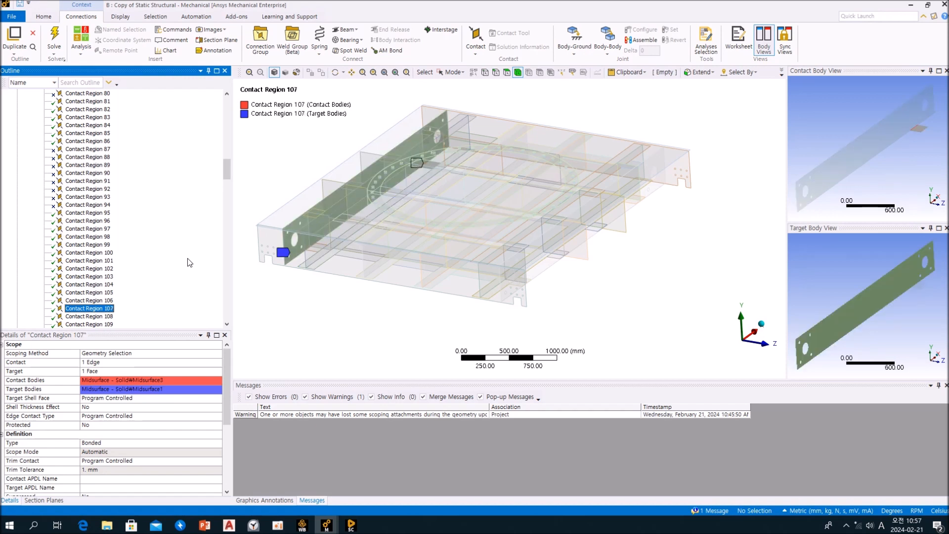
{"action": "key", "text": "Down"}
{"action": "key", "text": "Down"}
{"action": "key", "text": "Down"}
{"action": "key", "text": "Down"}
{"action": "key", "text": "Down"}
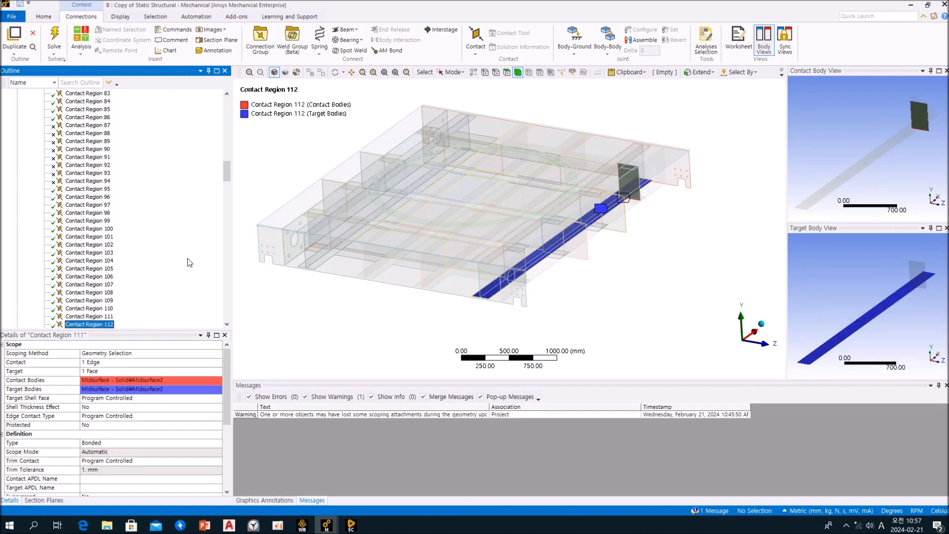
{"action": "key", "text": "Down"}
{"action": "key", "text": "Down"}
{"action": "key", "text": "Down"}
{"action": "key", "text": "Down"}
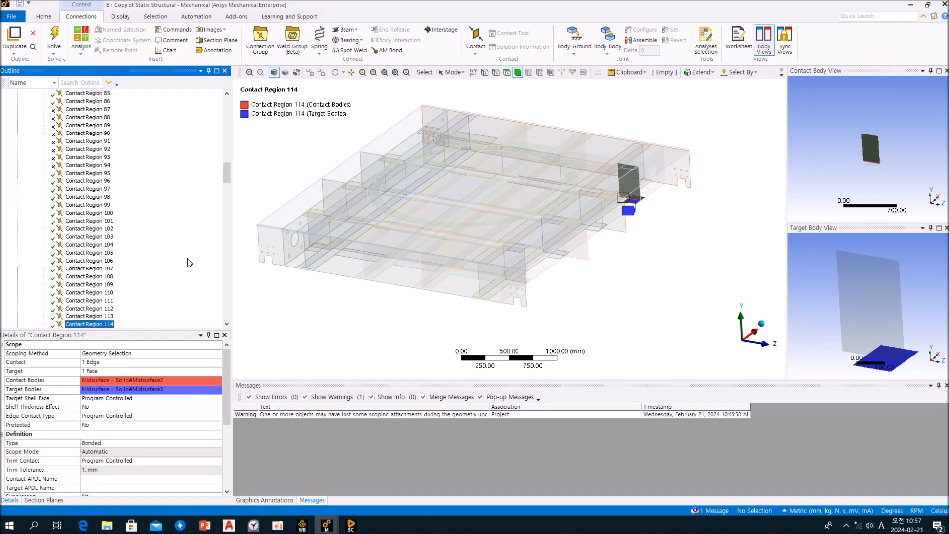
{"action": "key", "text": "Down"}
{"action": "key", "text": "Down"}
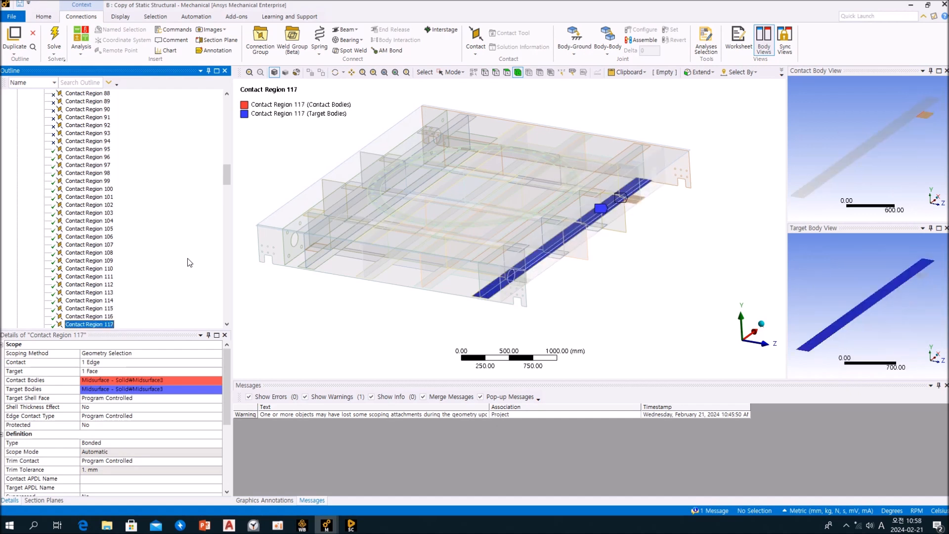
- Go back through the contact regions from 117 to Contact Region 106 and suppress that one
{"action": "key", "text": "Up"}
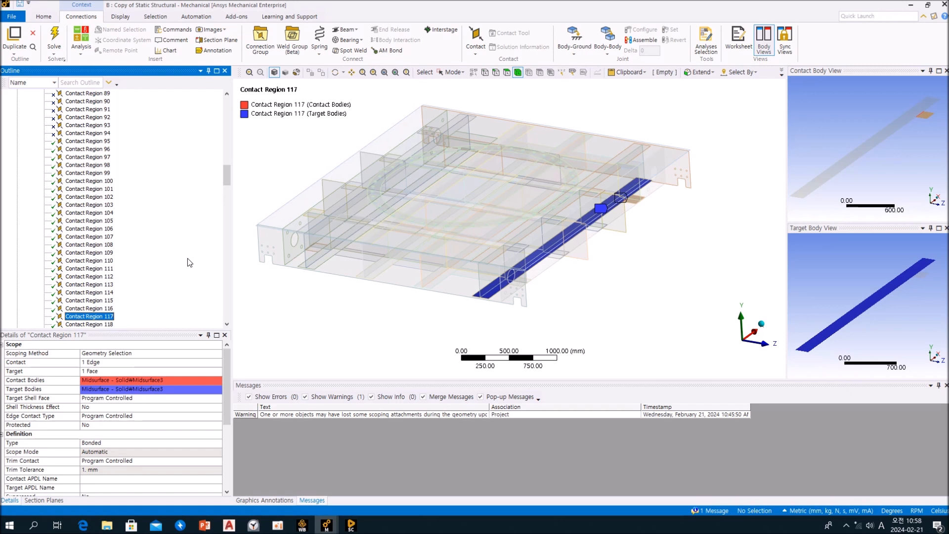
{"action": "key", "text": "Up"}
{"action": "key", "text": "Up"}
{"action": "key", "text": "Up"}
{"action": "key", "text": "Up"}
{"action": "key", "text": "Up"}
{"action": "key", "text": "Up"}
{"action": "key", "text": "Up"}
{"action": "key", "text": "Up"}
{"action": "key", "text": "Up"}
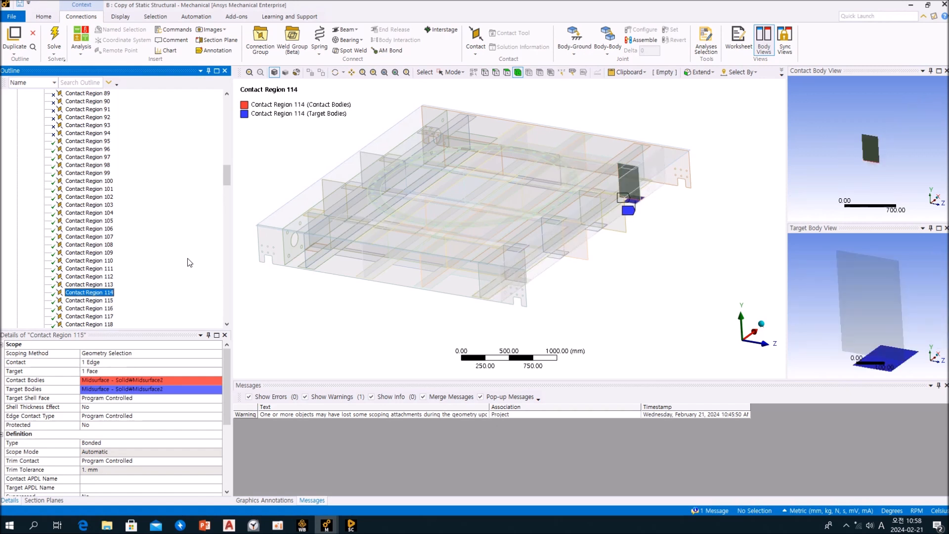
{"action": "key", "text": "Up"}
{"action": "key", "text": "Up"}
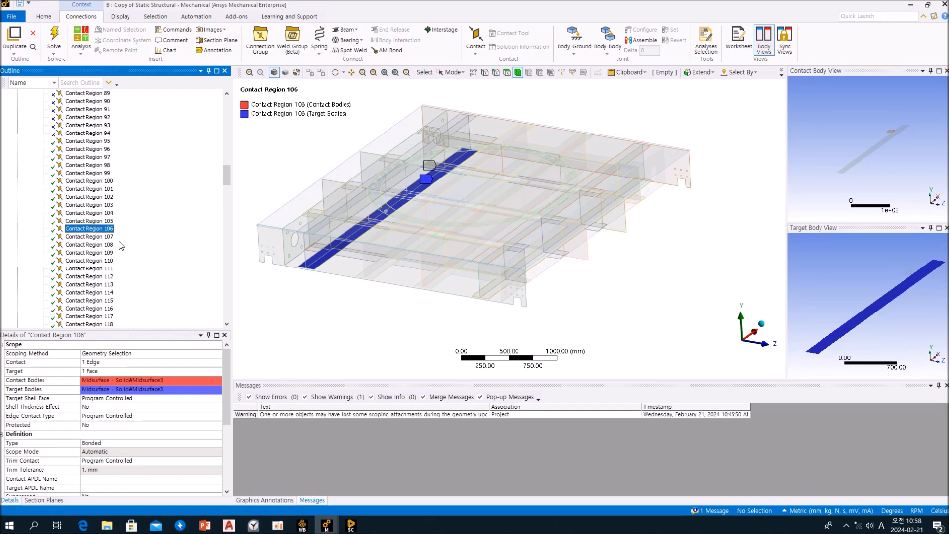
{"action": "right_click", "coordinate": [108, 229]}
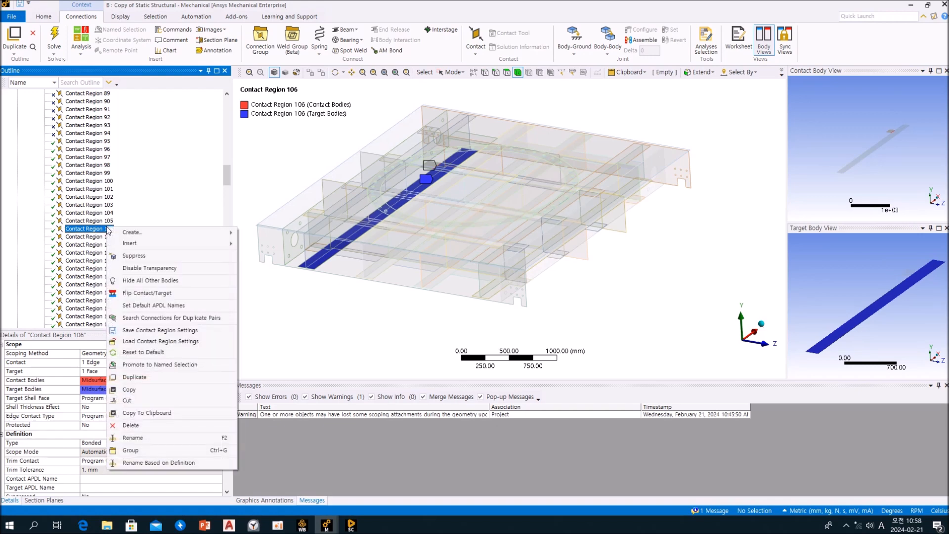
{"action": "left_click", "coordinate": [136, 255]}
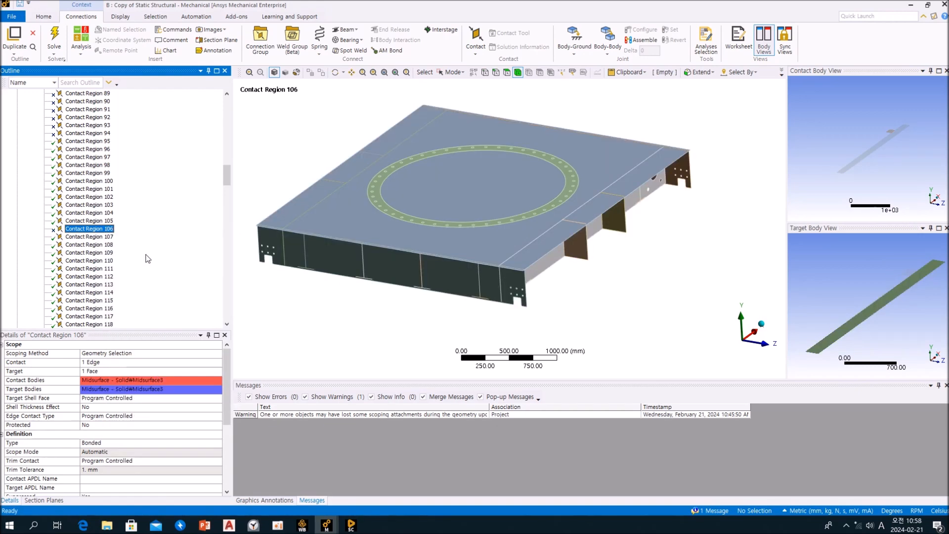
- Compare the contact and target bodies of Contact Regions 107 to 109, viewing region 107 from several angles
{"action": "key", "text": "Down"}
{"action": "key", "text": "Down"}
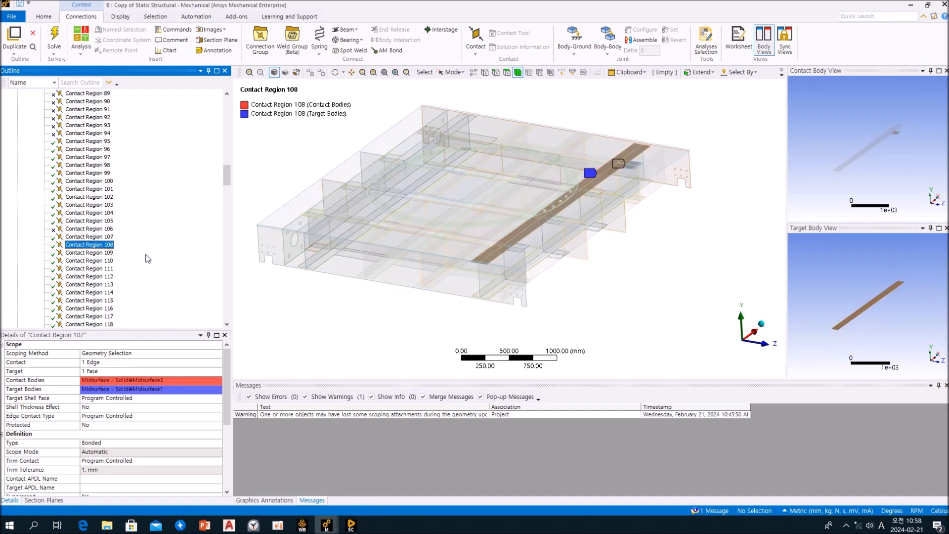
{"action": "key", "text": "Up"}
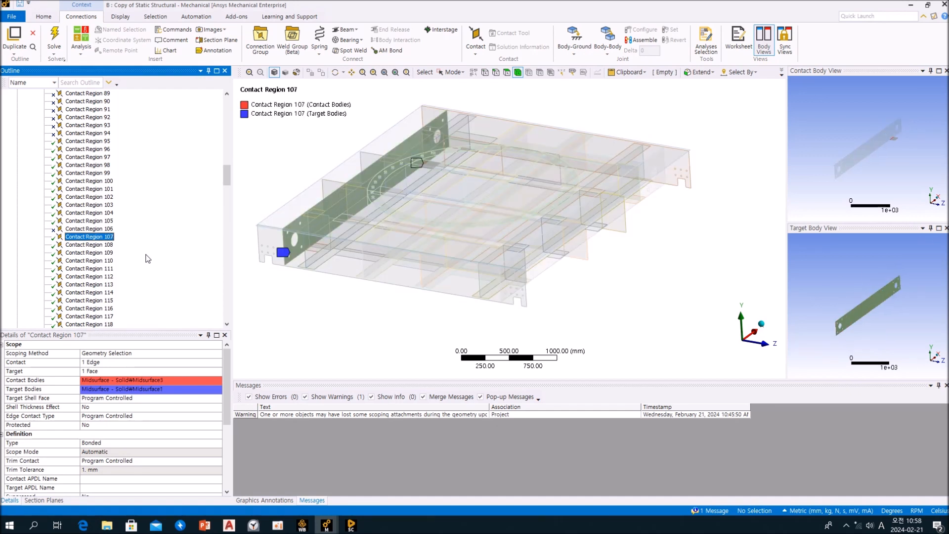
{"action": "mouse_move", "coordinate": [423, 249]}
{"action": "middle_mouse_down"}
{"action": "mouse_move", "coordinate": [461, 266]}
{"action": "mouse_move", "coordinate": [437, 250]}
{"action": "mouse_move", "coordinate": [453, 233]}
{"action": "mouse_move", "coordinate": [424, 244]}
{"action": "mouse_move", "coordinate": [428, 257]}
{"action": "middle_mouse_up"}
{"action": "left_click", "coordinate": [204, 287]}
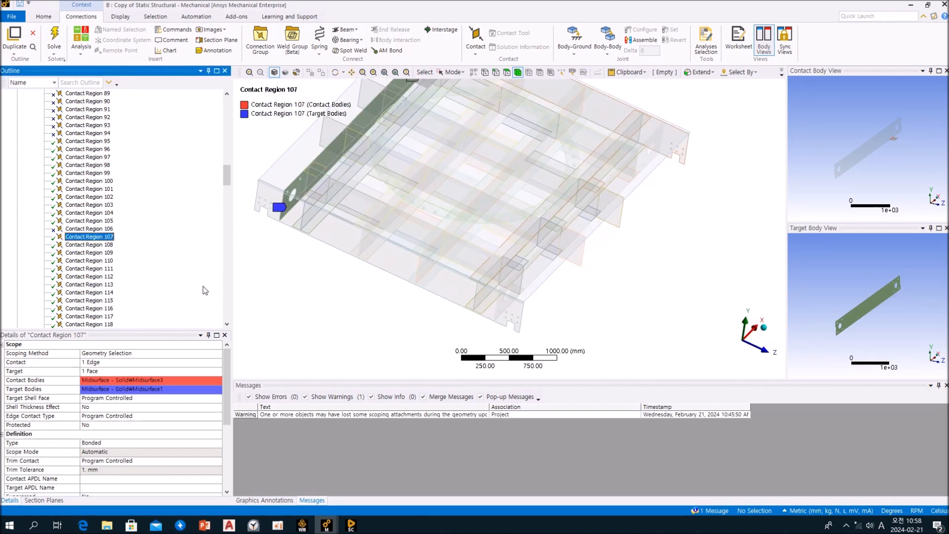
{"action": "key", "text": "Down"}
{"action": "key", "text": "Down"}
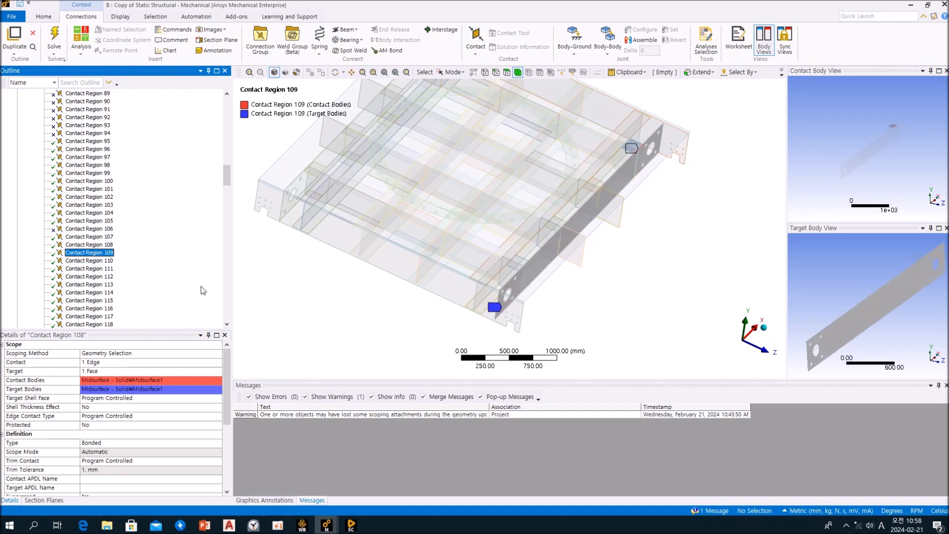
{"action": "key", "text": "Up"}
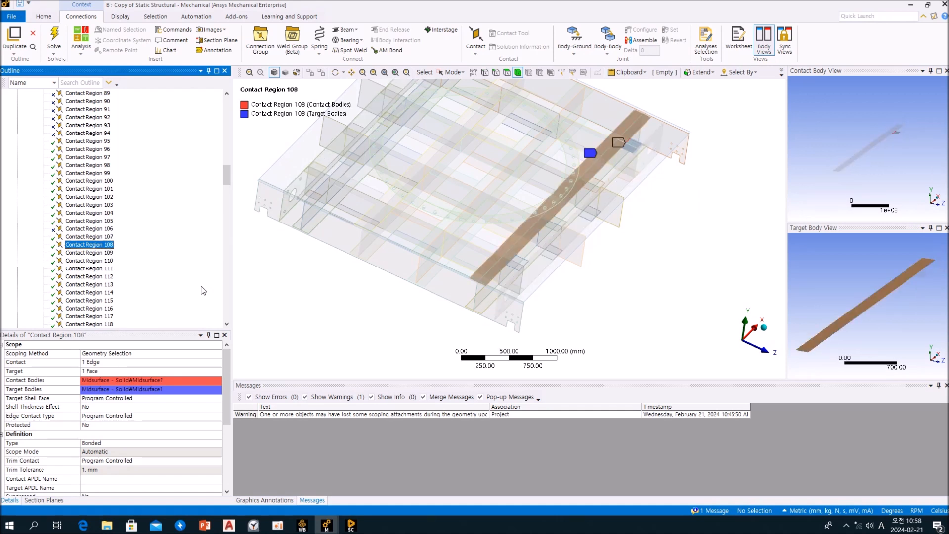
{"action": "key", "text": "Up"}
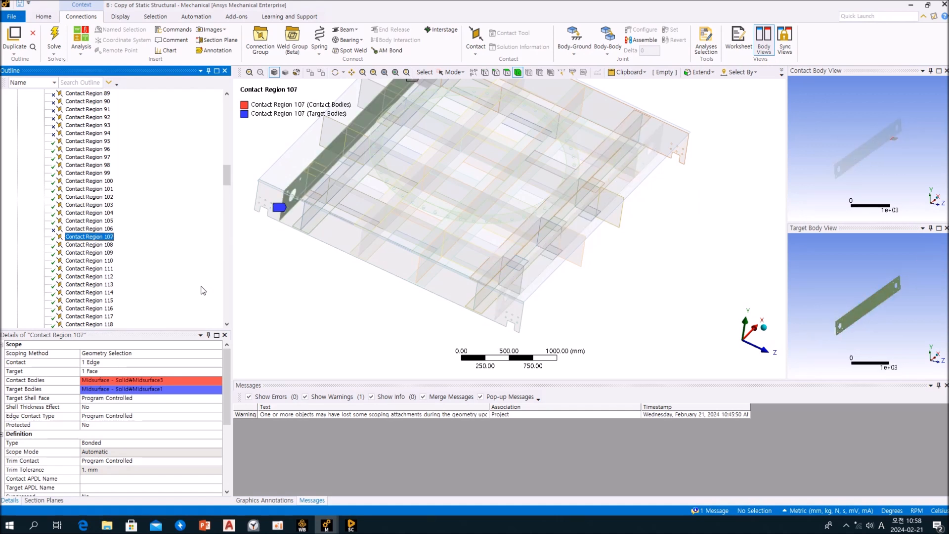
{"action": "scroll", "coordinate": [416, 288], "scroll_direction": "up", "scroll_amount": 3}
{"action": "scroll", "coordinate": [418, 297], "scroll_direction": "down", "scroll_amount": 6}
{"action": "middle_click_drag", "start_coordinate": [419, 298], "coordinate": [456, 295]}
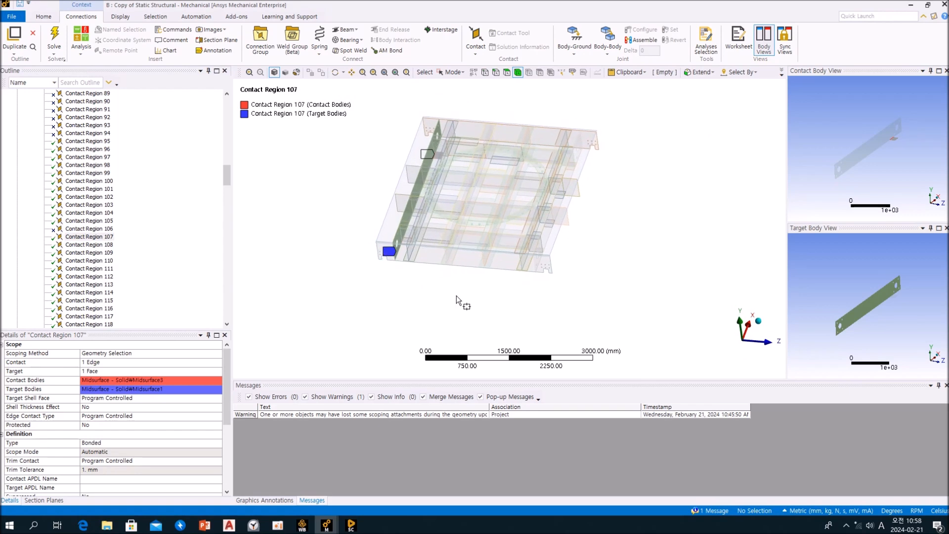
- Unsuppress Contact Region 106 to compare its contact and target bodies with those of Contact Region 107
{"action": "scroll", "coordinate": [405, 153], "scroll_direction": "up", "scroll_amount": 2}
{"action": "scroll", "coordinate": [474, 225], "scroll_direction": "up", "scroll_amount": 4}
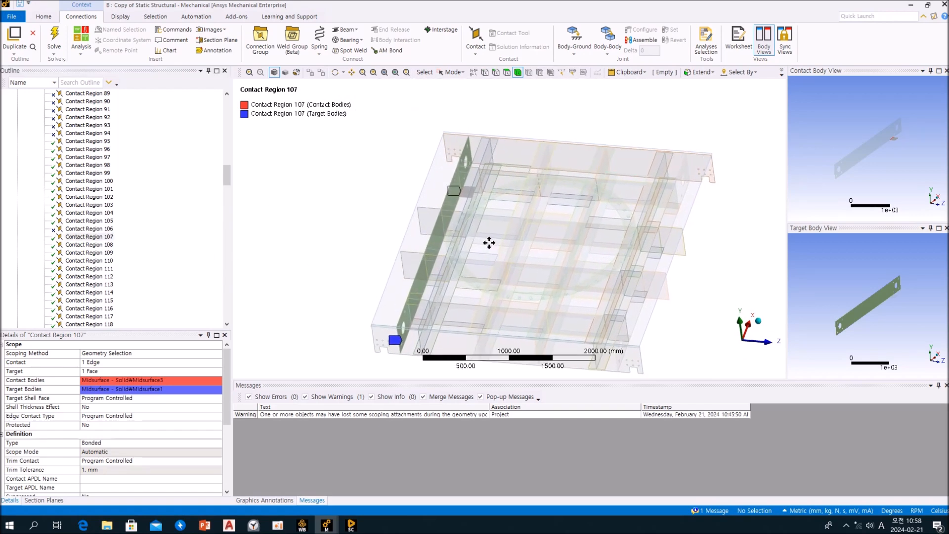
{"action": "mouse_move", "coordinate": [473, 200]}
{"action": "middle_mouse_down"}
{"action": "mouse_move", "coordinate": [511, 207]}
{"action": "mouse_move", "coordinate": [595, 197]}
{"action": "mouse_move", "coordinate": [469, 200]}
{"action": "middle_mouse_up"}
{"action": "left_click", "coordinate": [188, 203]}
{"action": "left_click", "coordinate": [91, 228]}
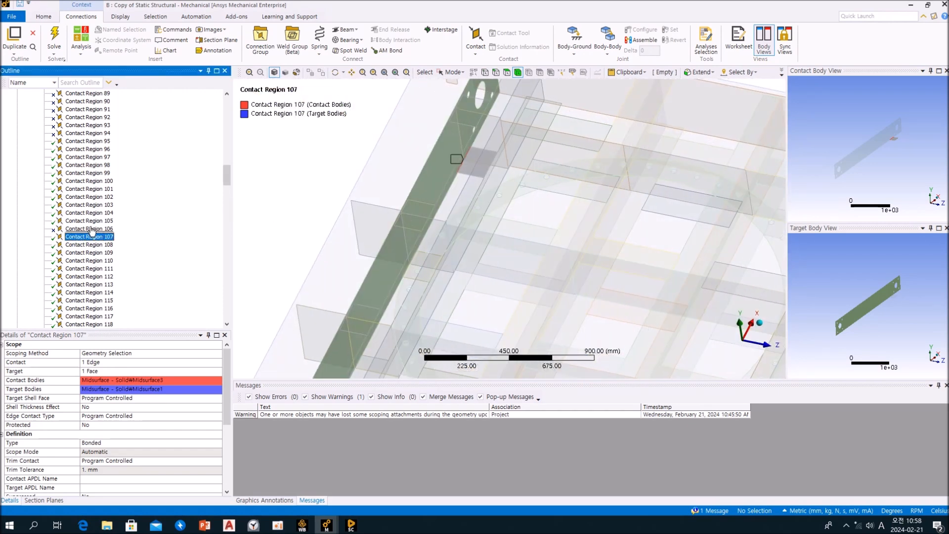
{"action": "right_click", "coordinate": [93, 228]}
{"action": "left_click", "coordinate": [122, 254]}
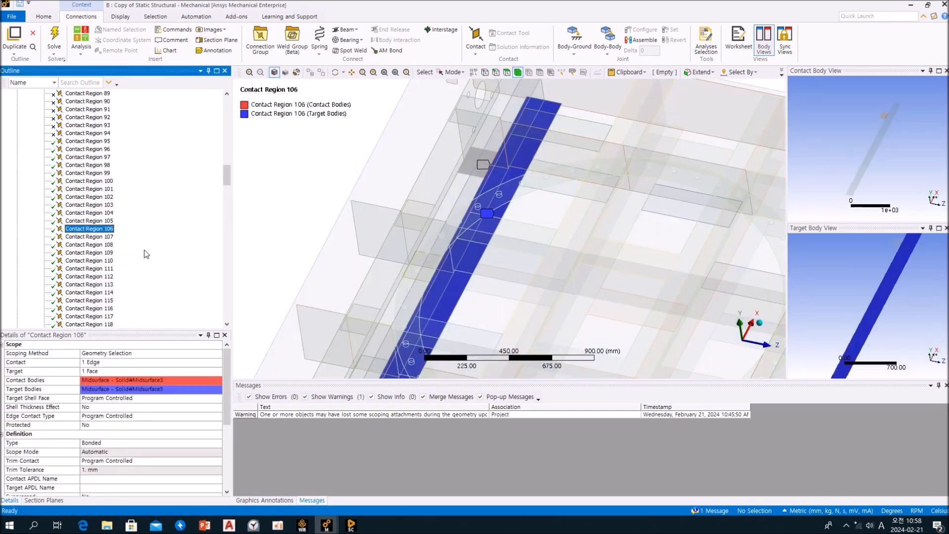
- Inspect Contact Region 106's body pair from another angle and suppress the region again
{"action": "middle_click_drag", "start_coordinate": [464, 241], "coordinate": [445, 237]}
{"action": "left_click", "coordinate": [129, 239]}
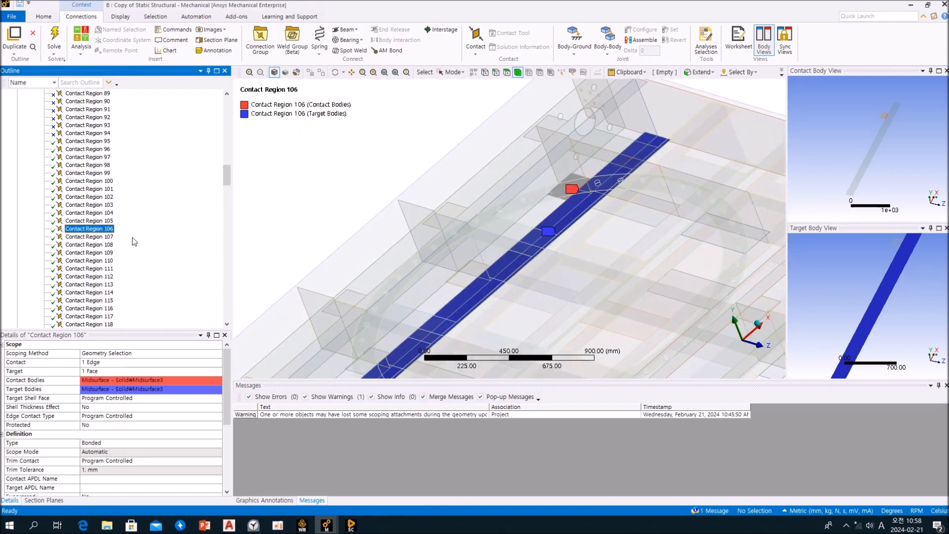
{"action": "right_click", "coordinate": [109, 231]}
{"action": "left_click", "coordinate": [141, 261]}
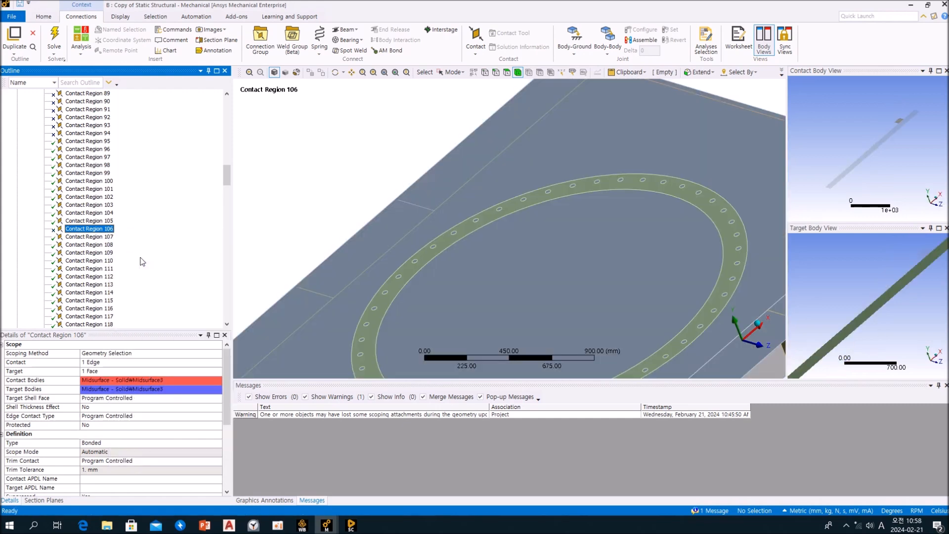
- Compare the body pairs of Contact Regions 107 and 108 on the whole frame and suppress Contact Region 108
{"action": "scroll", "coordinate": [444, 238], "scroll_direction": "down", "scroll_amount": 10}
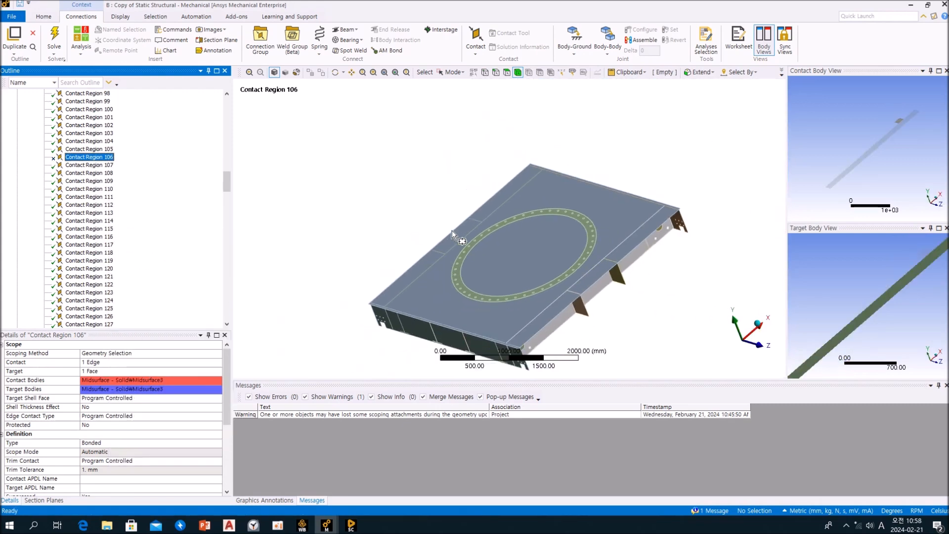
{"action": "left_click", "coordinate": [160, 191]}
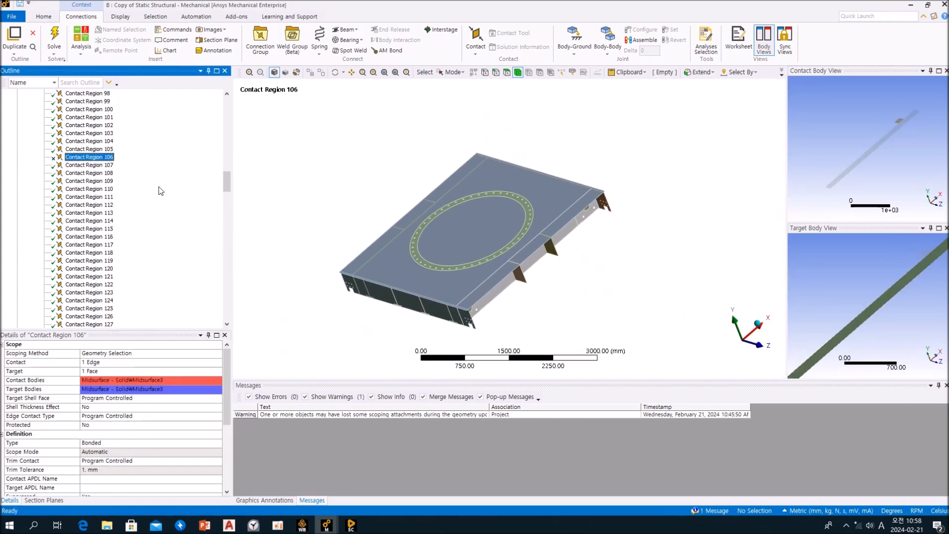
{"action": "key", "text": "Down"}
{"action": "key", "text": "Down"}
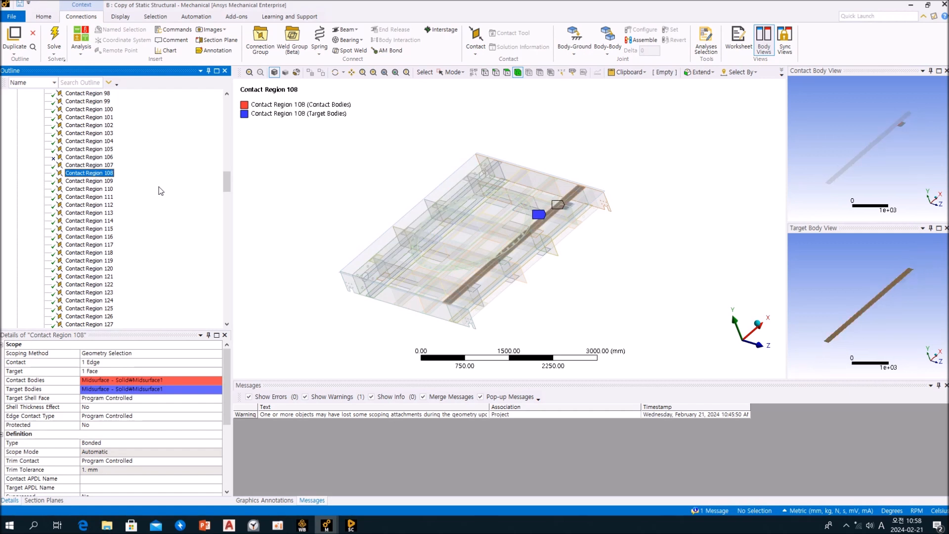
{"action": "key", "text": "Up"}
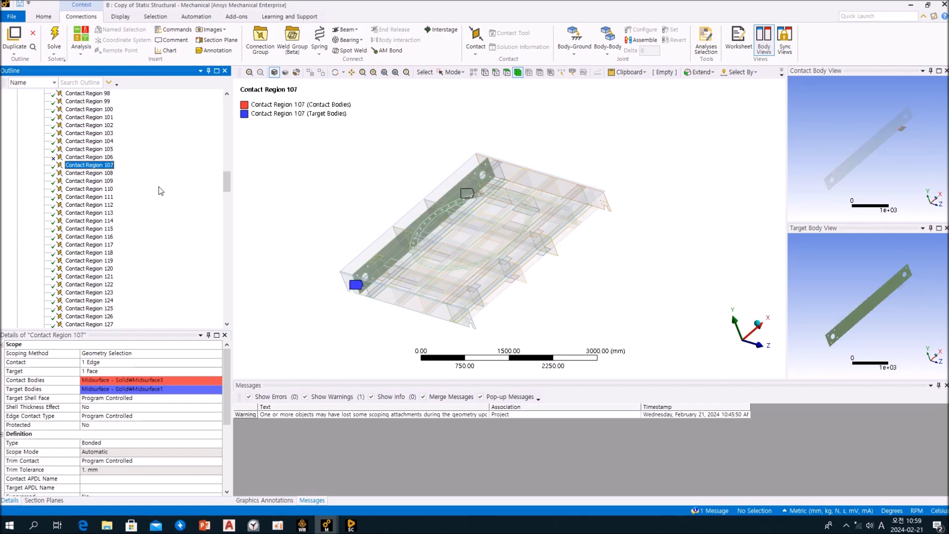
{"action": "key", "text": "Down"}
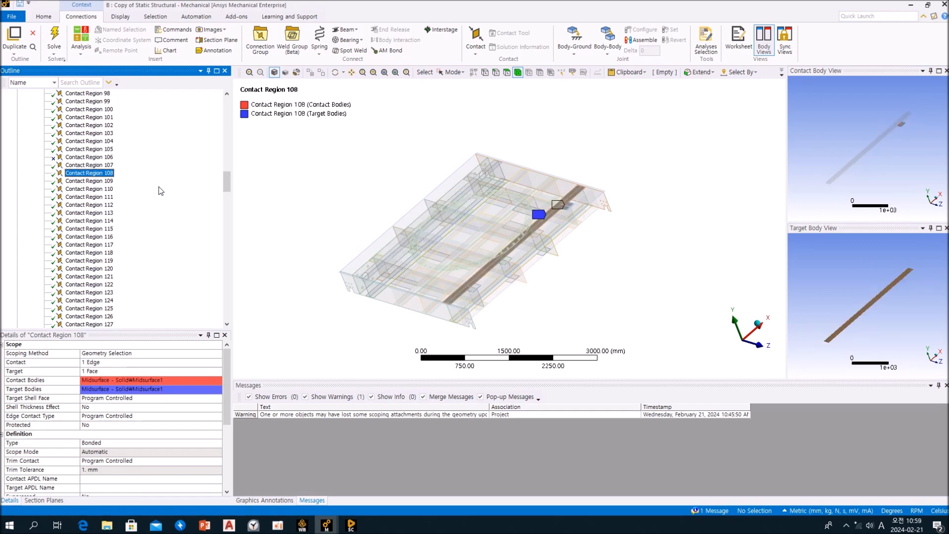
{"action": "right_click", "coordinate": [100, 179]}
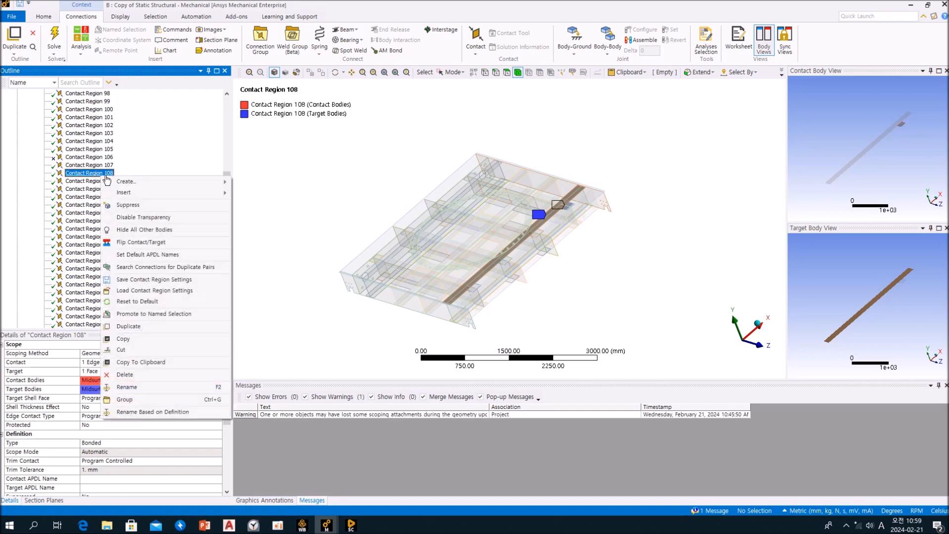
{"action": "left_click", "coordinate": [148, 205]}
- Check the body pairs of Contact Regions 109 and 110 and suppress Contact Region 109
{"action": "key", "text": "Down"}
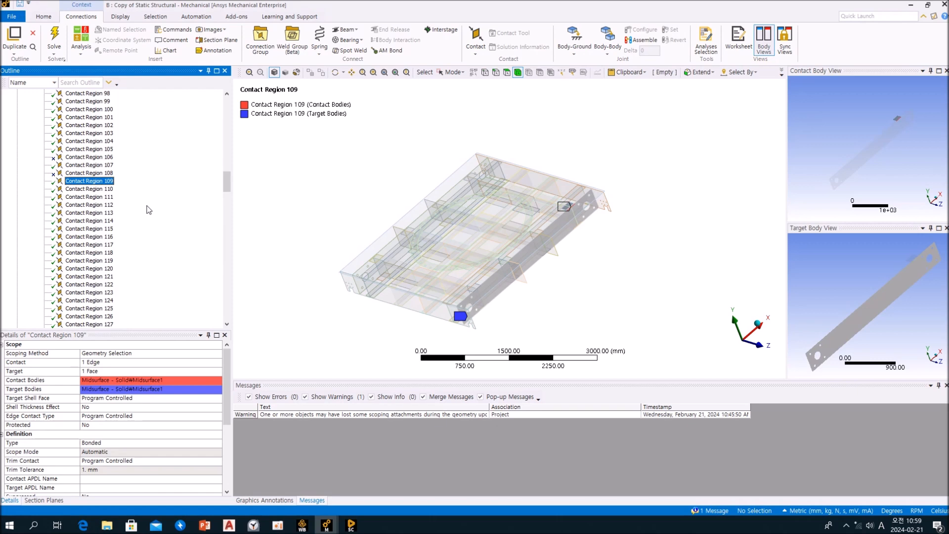
{"action": "key", "text": "Down"}
{"action": "key", "text": "Up"}
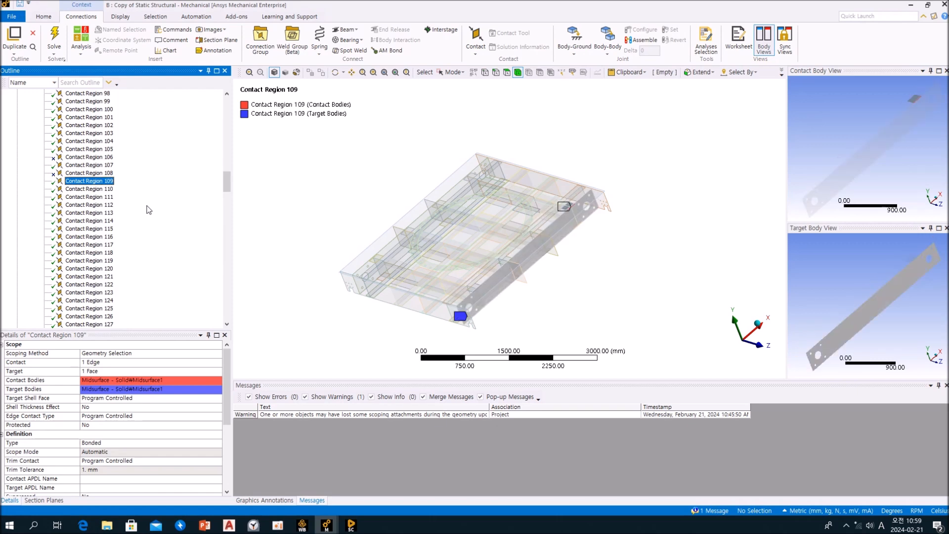
{"action": "right_click", "coordinate": [109, 181]}
{"action": "left_click", "coordinate": [144, 211]}
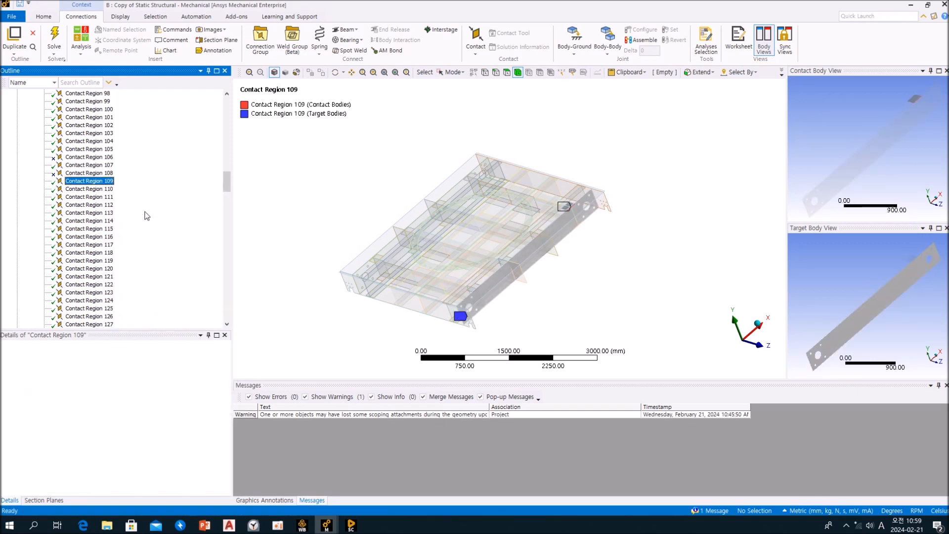
- Examine the contact and target bodies of Contact Regions 110 to 116 one by one, rechecking region 115 from another angle
{"action": "key", "text": "Down"}
{"action": "key", "text": "Down"}
{"action": "key", "text": "Down"}
{"action": "key", "text": "Down"}
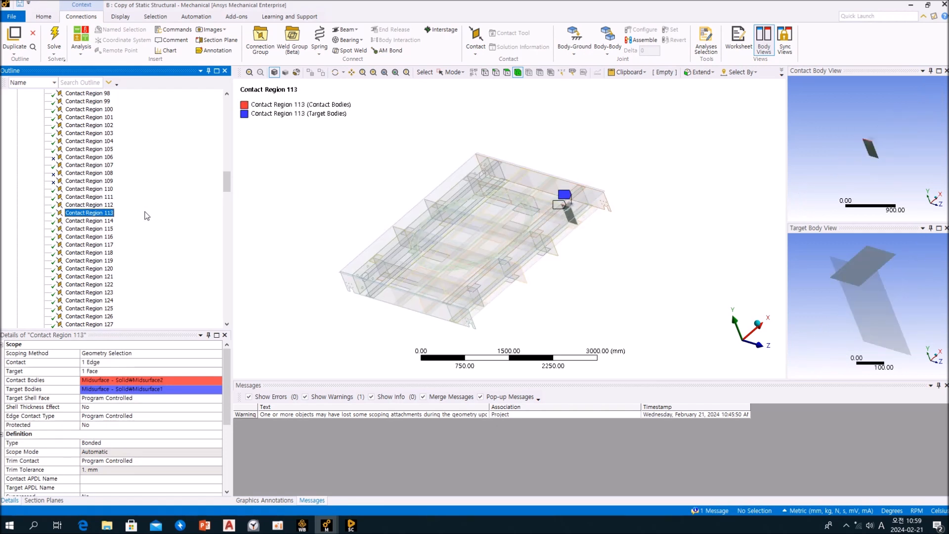
{"action": "key", "text": "Down"}
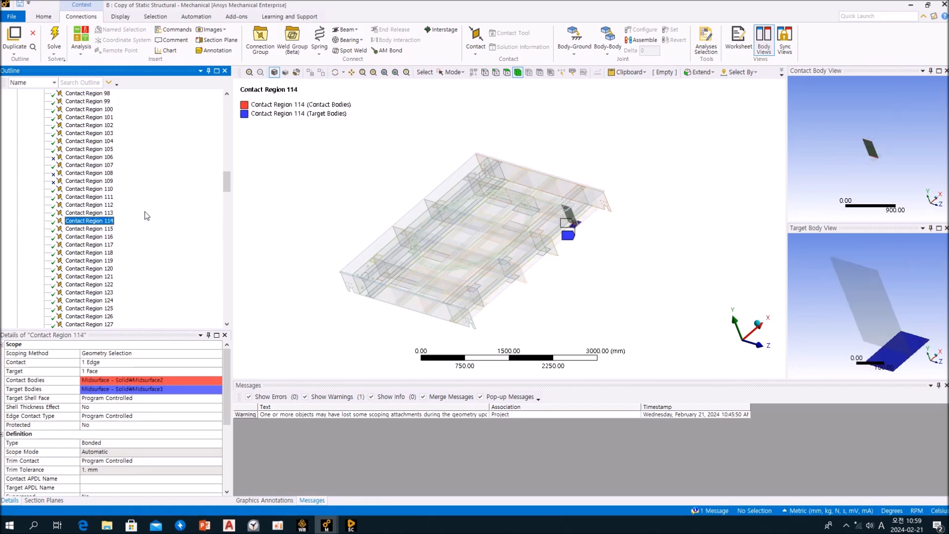
{"action": "key", "text": "Down"}
{"action": "key", "text": "Down"}
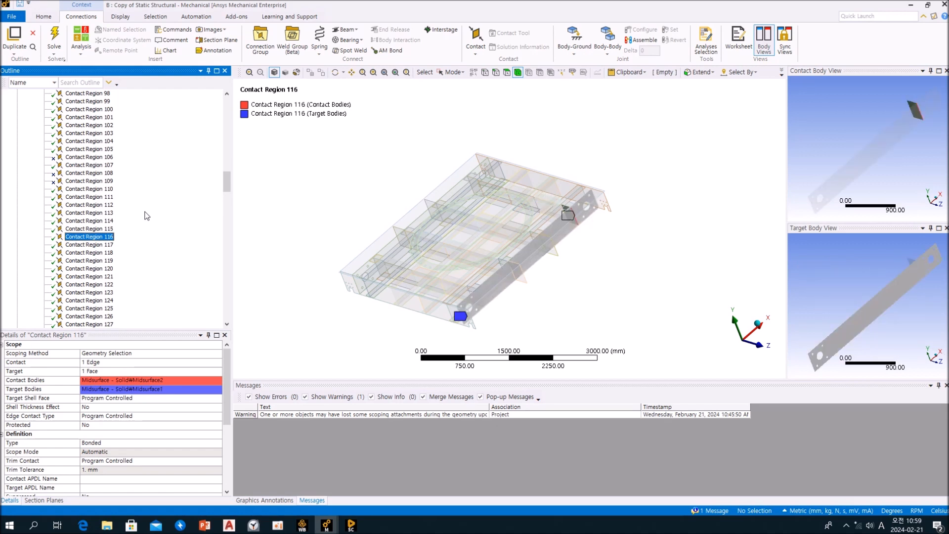
{"action": "key", "text": "Up"}
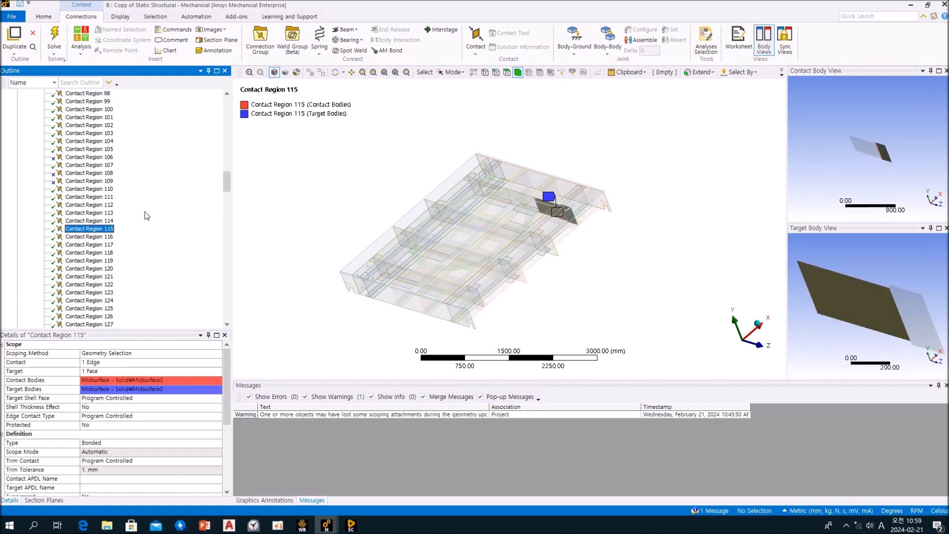
{"action": "middle_click_drag", "start_coordinate": [543, 206], "coordinate": [495, 216]}
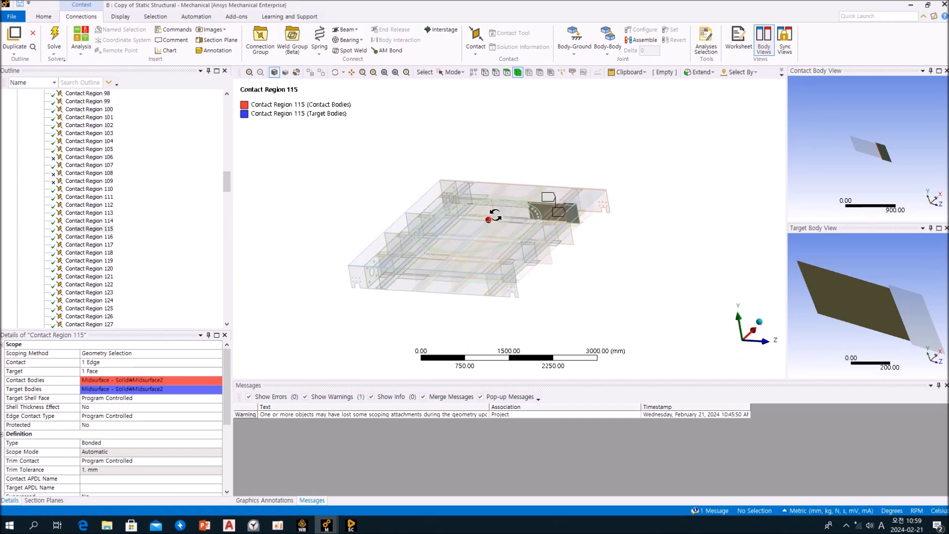
{"action": "left_click", "coordinate": [158, 227]}
{"action": "scroll", "coordinate": [158, 226], "scroll_direction": "down", "scroll_amount": 3}
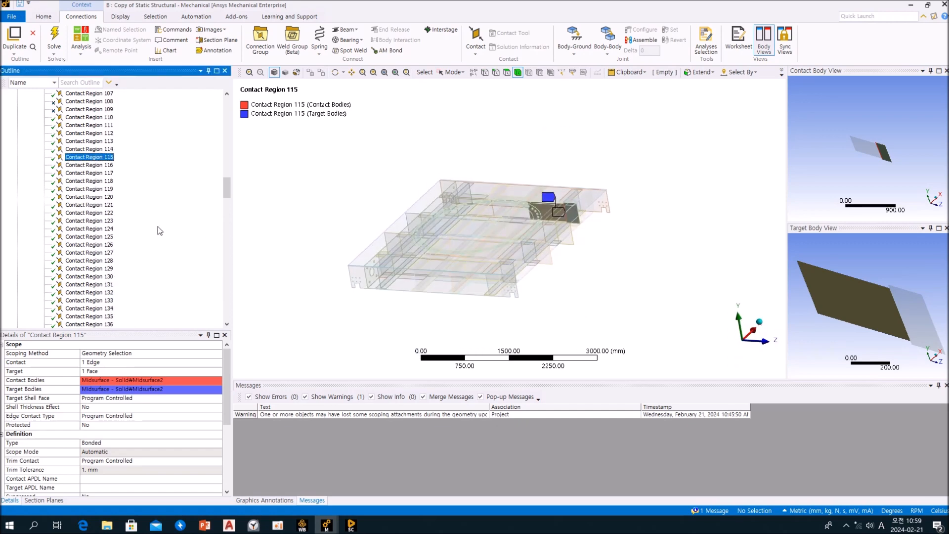
{"action": "scroll", "coordinate": [158, 226], "scroll_direction": "up", "scroll_amount": 2}
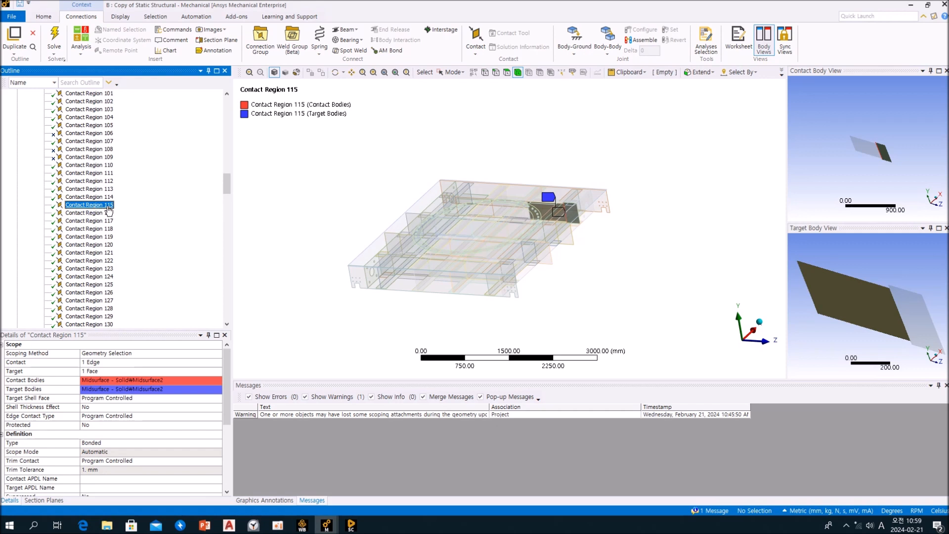
- Return to the start of the model tree and collapse the Contacts 3 group, leaving it selected
{"action": "left_click_drag", "start_coordinate": [228, 184], "coordinate": [229, 106]}
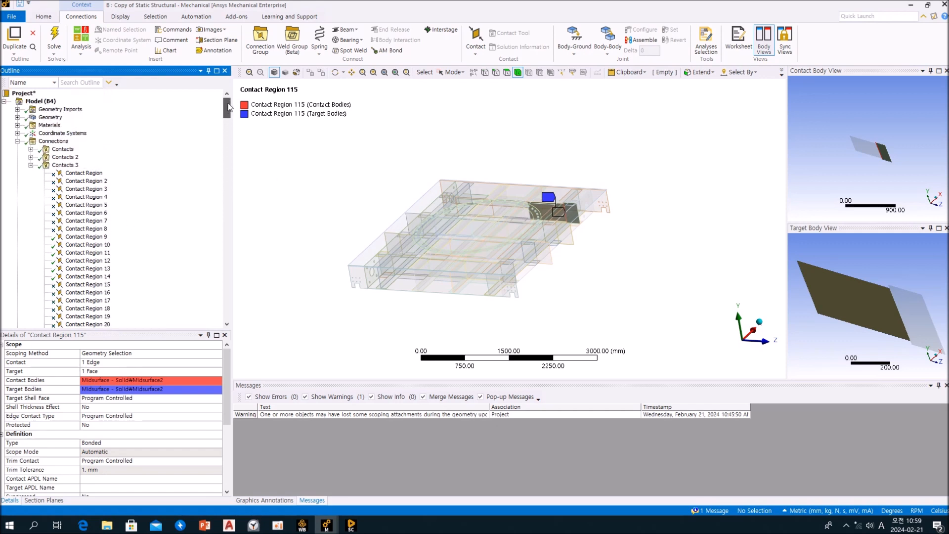
{"action": "left_click", "coordinate": [31, 165]}
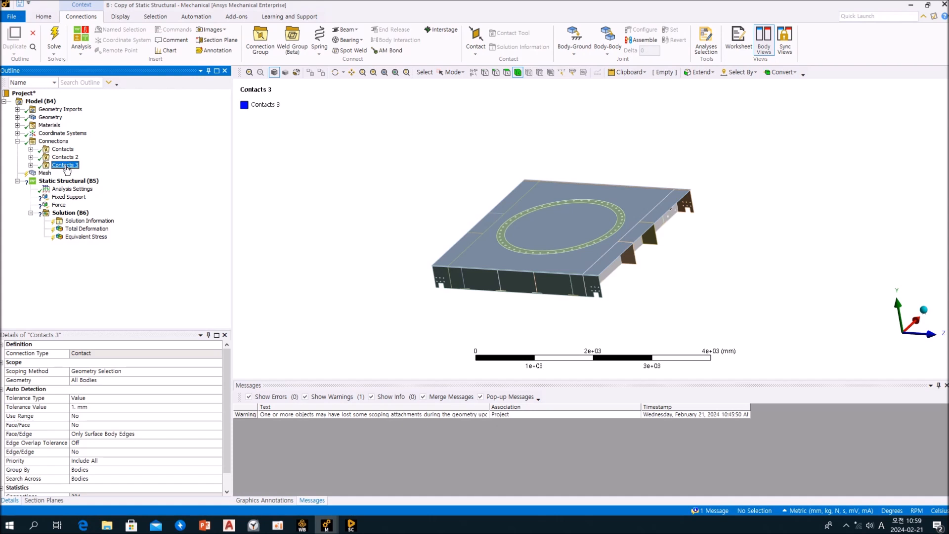
{"action": "right_click", "coordinate": [66, 170]}
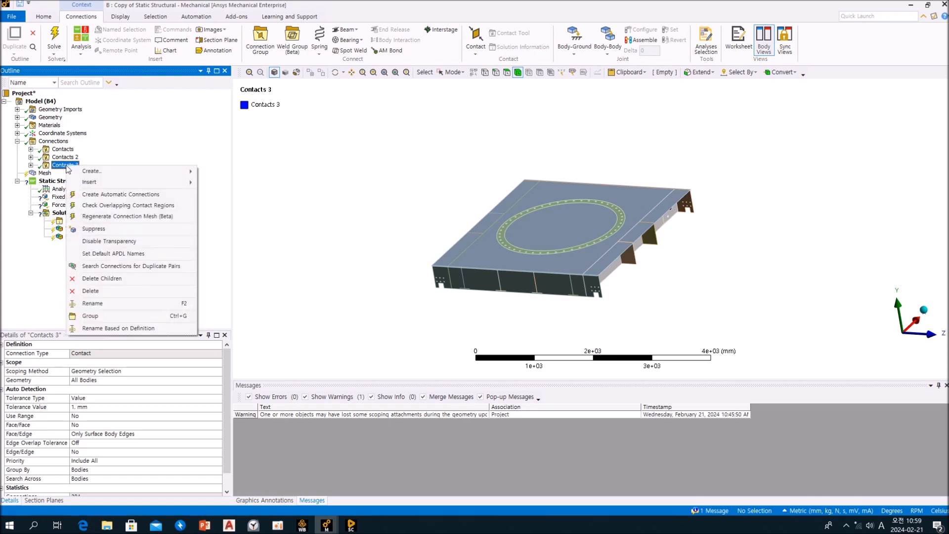
{"action": "left_click", "coordinate": [143, 148]}
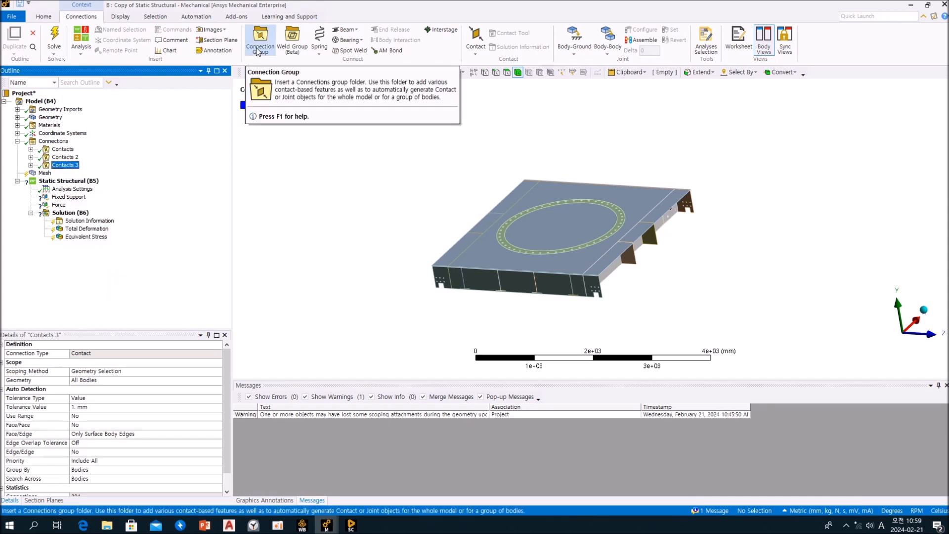
- Inspect the plate joints on the frame's underside and insert a new connection group under Connections
{"action": "scroll", "coordinate": [578, 321], "scroll_direction": "up", "scroll_amount": 5}
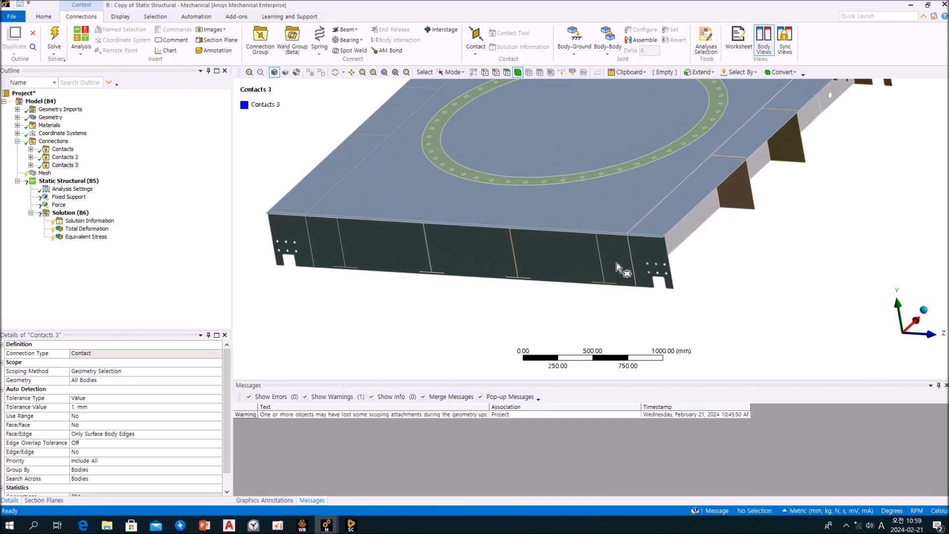
{"action": "middle_click_drag", "start_coordinate": [639, 271], "coordinate": [532, 181]}
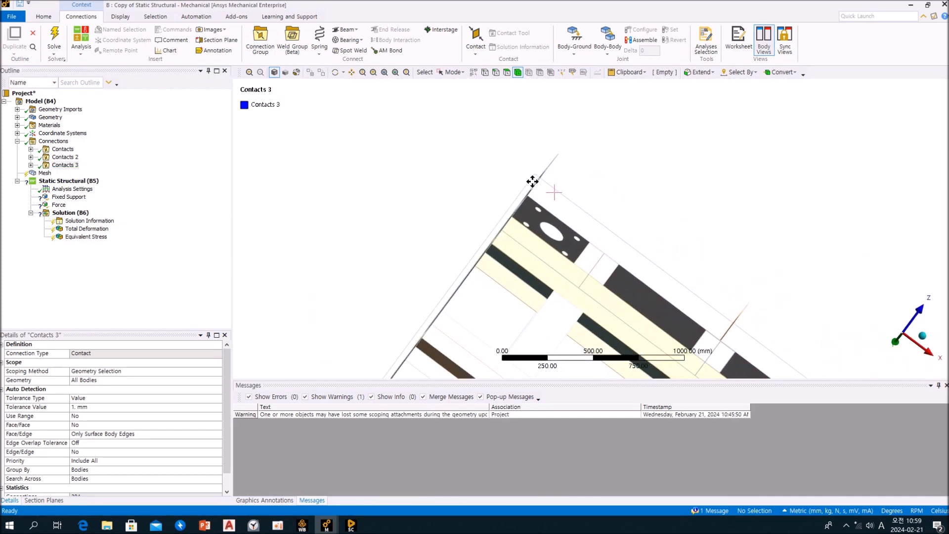
{"action": "scroll", "coordinate": [592, 266], "scroll_direction": "up", "scroll_amount": 4}
{"action": "middle_click_drag", "start_coordinate": [589, 271], "coordinate": [603, 305]}
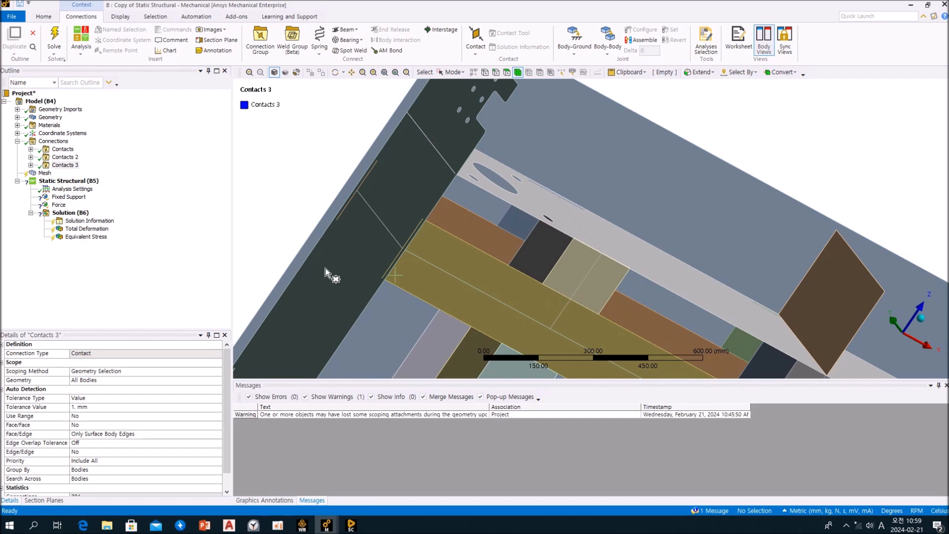
{"action": "left_click", "coordinate": [160, 212]}
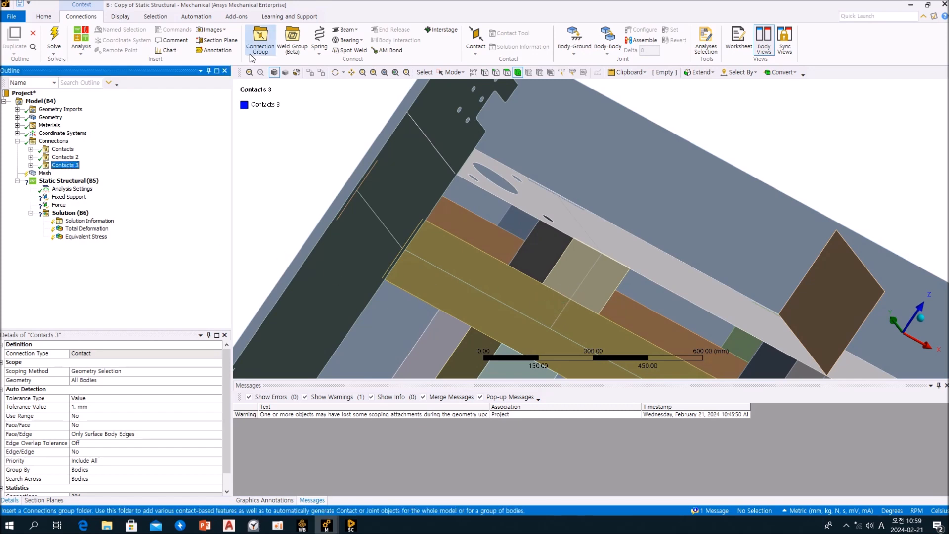
{"action": "left_click", "coordinate": [260, 39]}
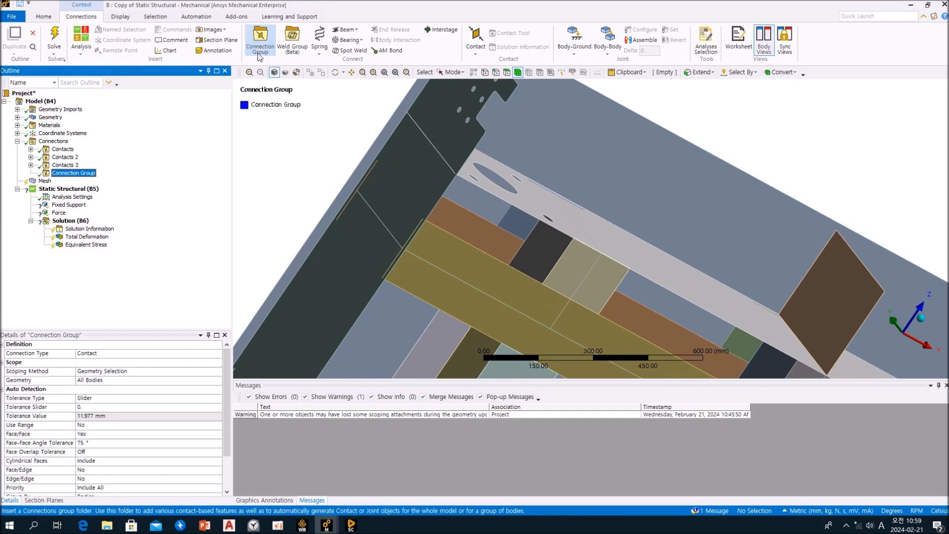
- Set the new connection group's tolerance type to Value with a tolerance value of 1 mm
{"action": "left_click", "coordinate": [148, 398]}
{"action": "left_click", "coordinate": [172, 417]}
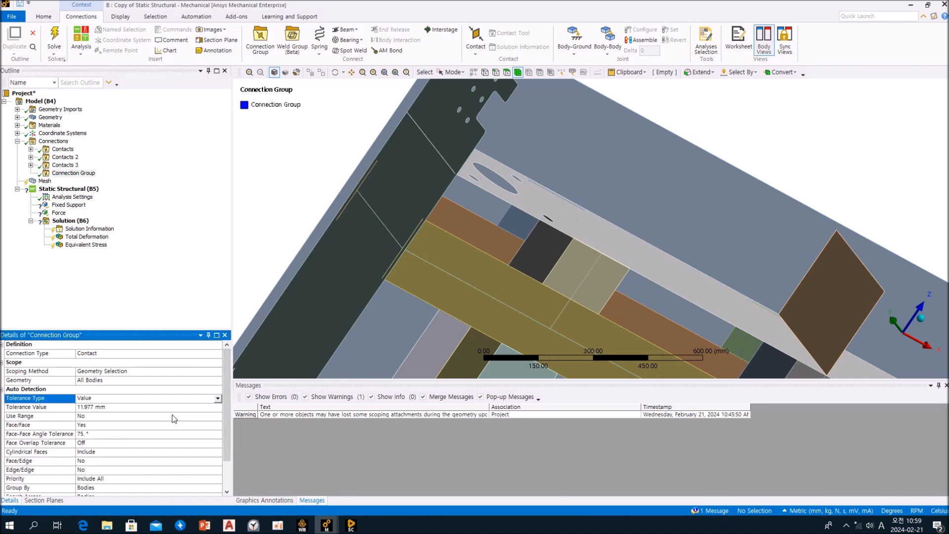
{"action": "left_click", "coordinate": [128, 407]}
{"action": "type", "text": "1"}
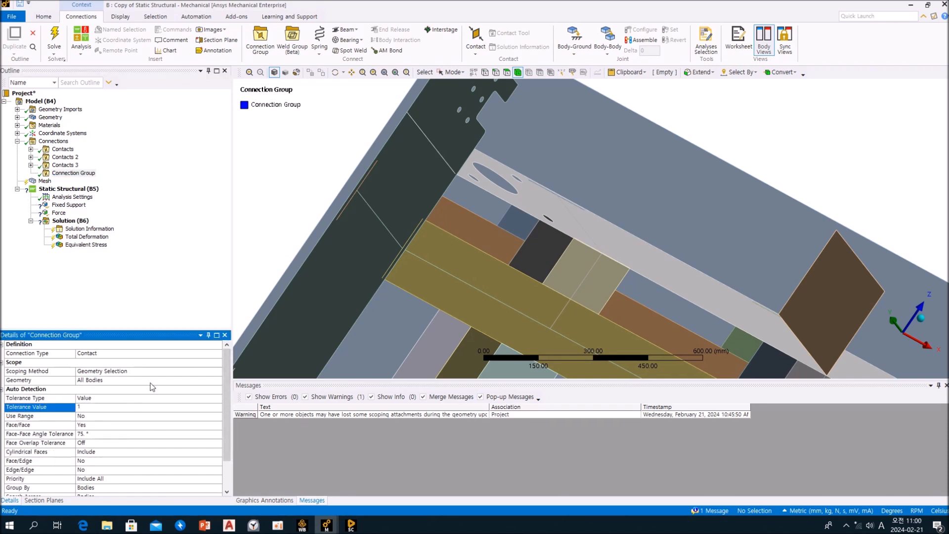
{"action": "key", "text": "Return"}
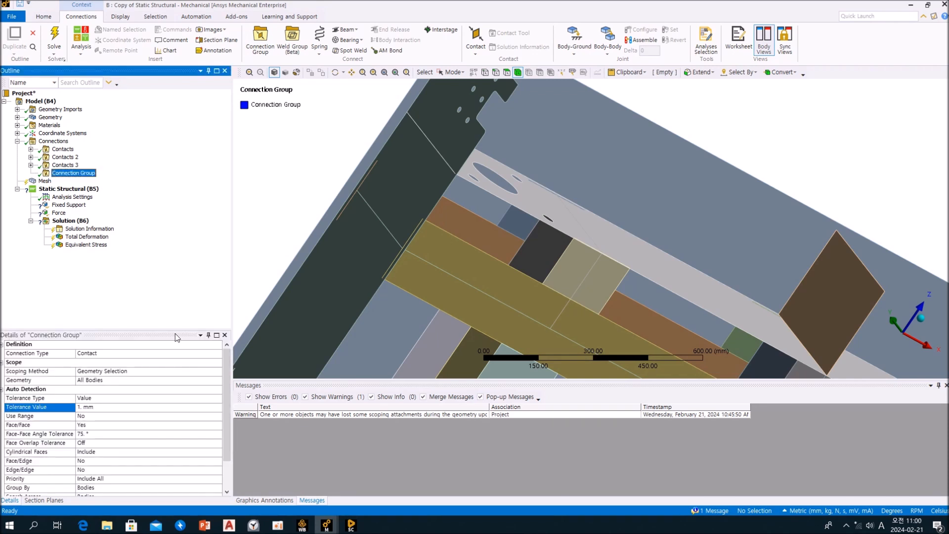
- Enable edge-to-edge detection for the new connection group and create its automatic connections
{"action": "left_click", "coordinate": [170, 469]}
{"action": "left_click", "coordinate": [217, 471]}
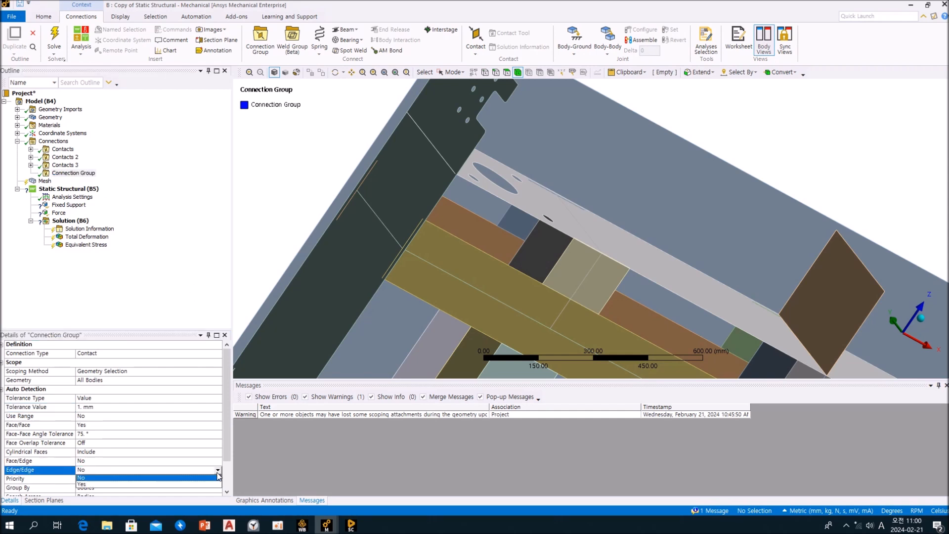
{"action": "left_click", "coordinate": [186, 484]}
{"action": "right_click", "coordinate": [130, 178]}
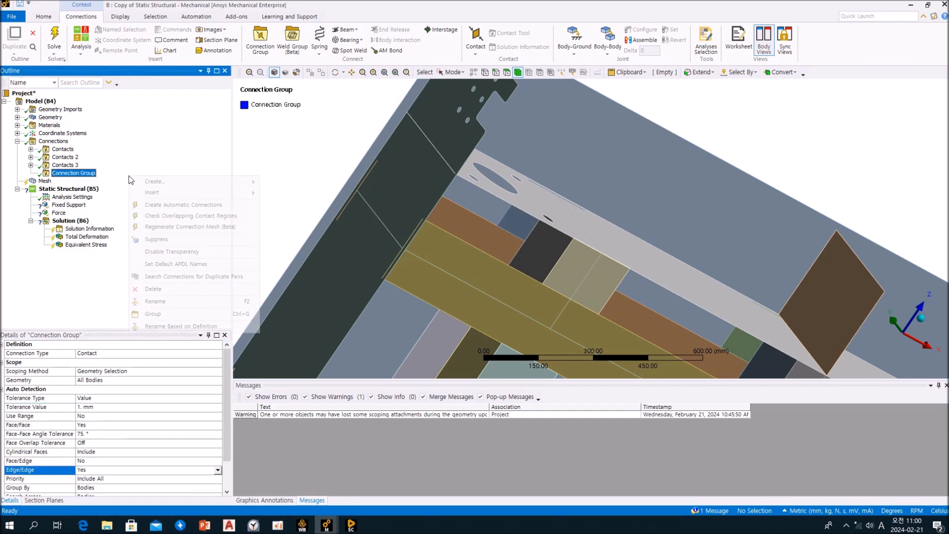
{"action": "left_click", "coordinate": [168, 205]}
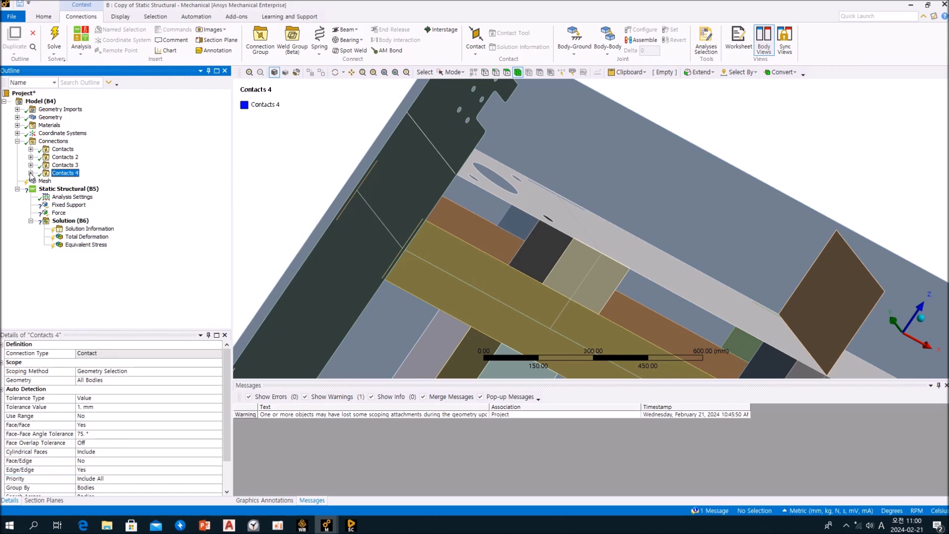
- Expand Contacts 4 and examine the contact and target bodies of its regions one by one up to Contact Region 8
{"action": "left_click", "coordinate": [31, 173]}
{"action": "left_click", "coordinate": [83, 101]}
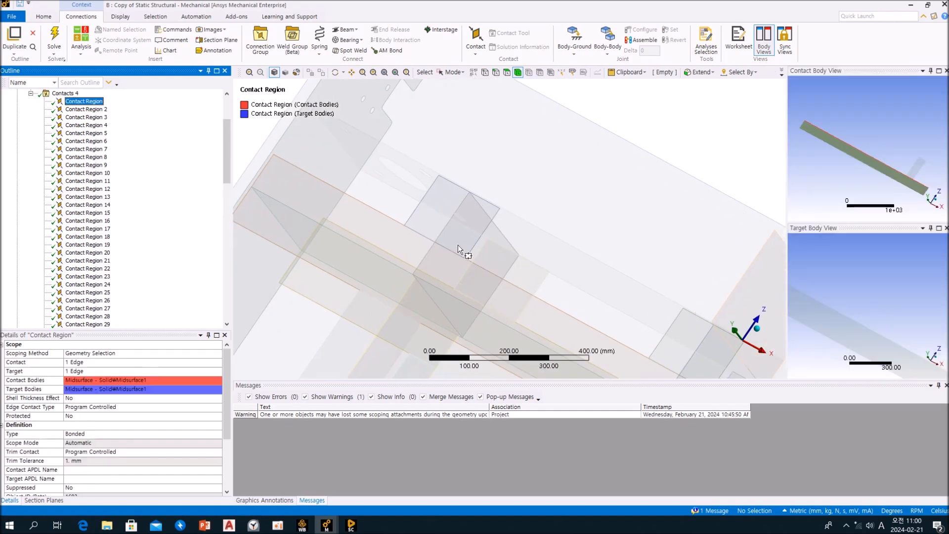
{"action": "scroll", "coordinate": [446, 248], "scroll_direction": "down", "scroll_amount": 10}
{"action": "middle_click_drag", "start_coordinate": [471, 230], "coordinate": [501, 238]}
{"action": "scroll", "coordinate": [500, 238], "scroll_direction": "up", "scroll_amount": 5}
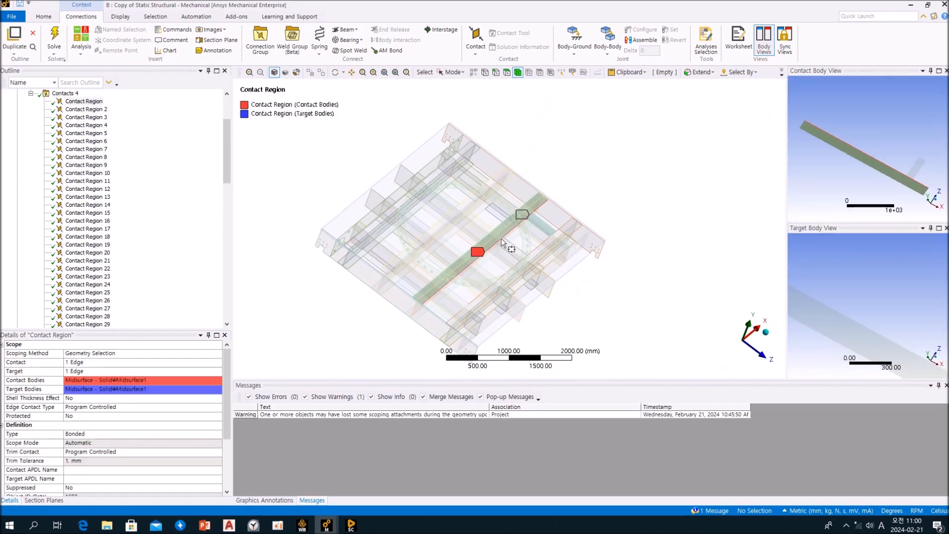
{"action": "scroll", "coordinate": [540, 233], "scroll_direction": "up", "scroll_amount": 6}
{"action": "middle_click_drag", "start_coordinate": [540, 237], "coordinate": [579, 210]}
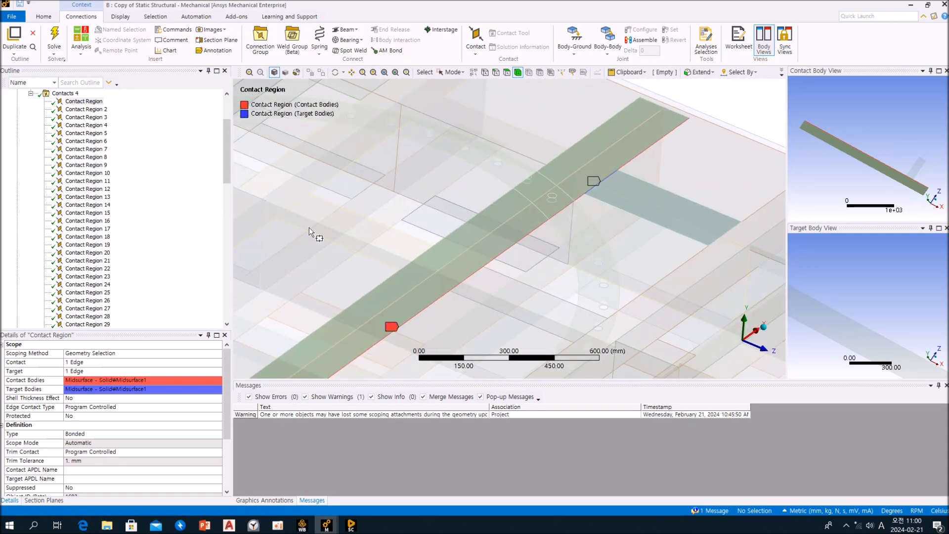
{"action": "left_click", "coordinate": [148, 122]}
{"action": "key", "text": "Down"}
{"action": "key", "text": "Down"}
{"action": "key", "text": "Down"}
{"action": "key", "text": "Down"}
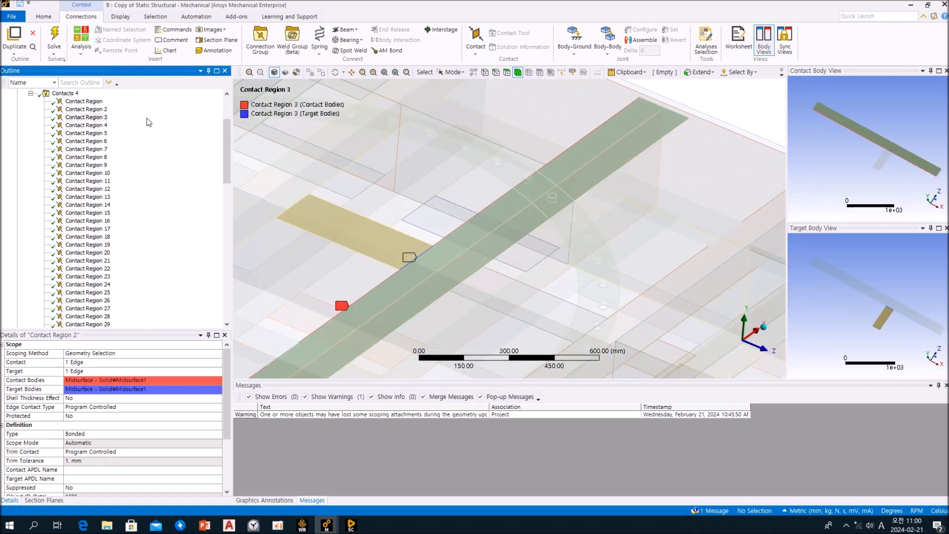
{"action": "key", "text": "Down"}
{"action": "key", "text": "Down"}
{"action": "key", "text": "Down"}
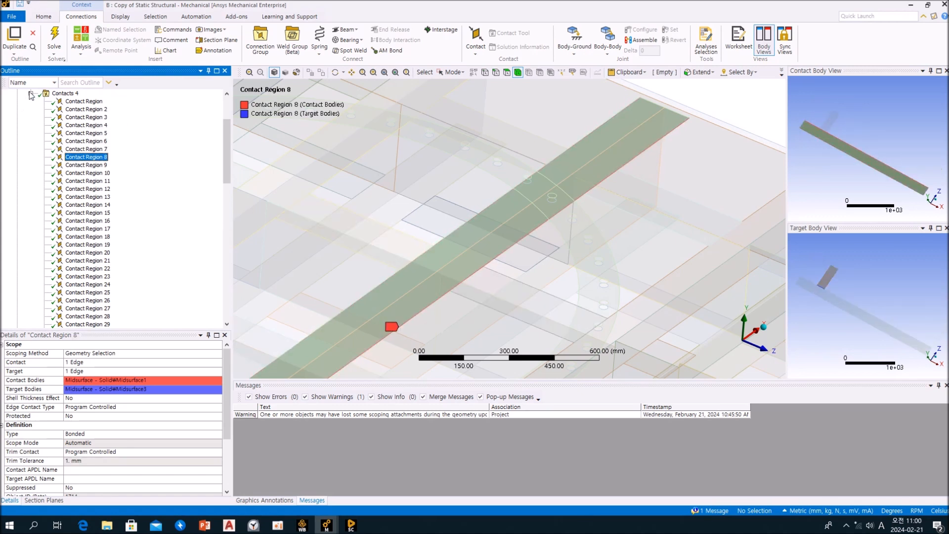
- Look through the rest of the Contacts 4 region list and collapse the group
{"action": "scroll", "coordinate": [168, 178], "scroll_direction": "down", "scroll_amount": 18}
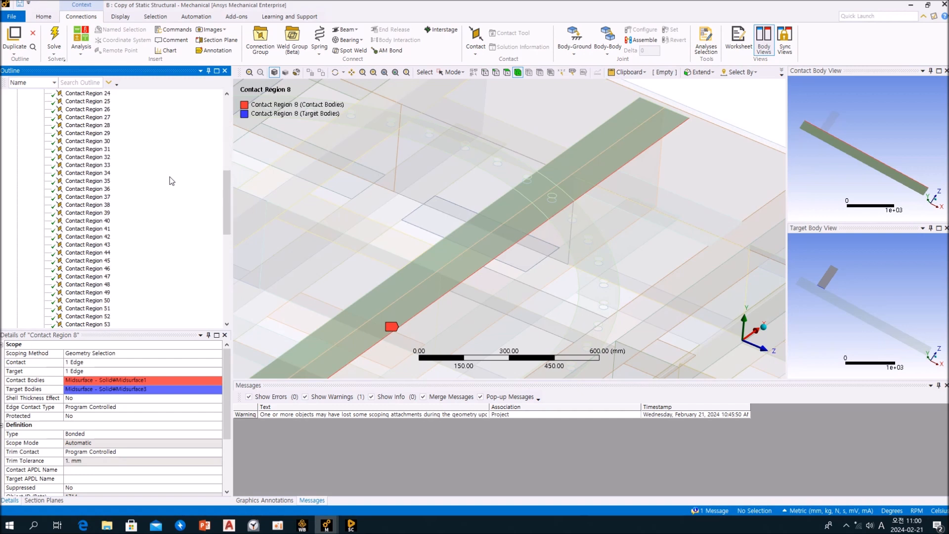
{"action": "scroll", "coordinate": [164, 233], "scroll_direction": "up", "scroll_amount": 2}
{"action": "scroll", "coordinate": [165, 237], "scroll_direction": "up", "scroll_amount": 4}
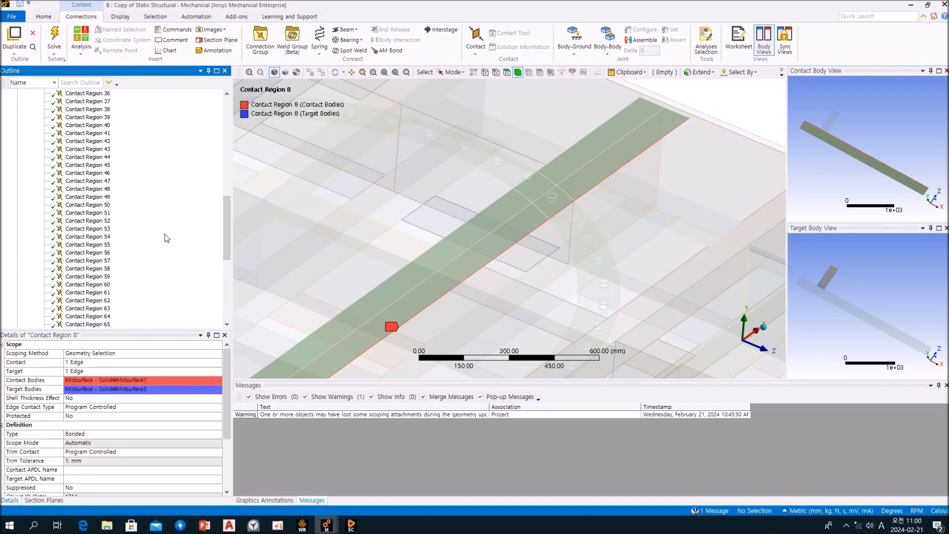
{"action": "scroll", "coordinate": [165, 233], "scroll_direction": "down", "scroll_amount": 9}
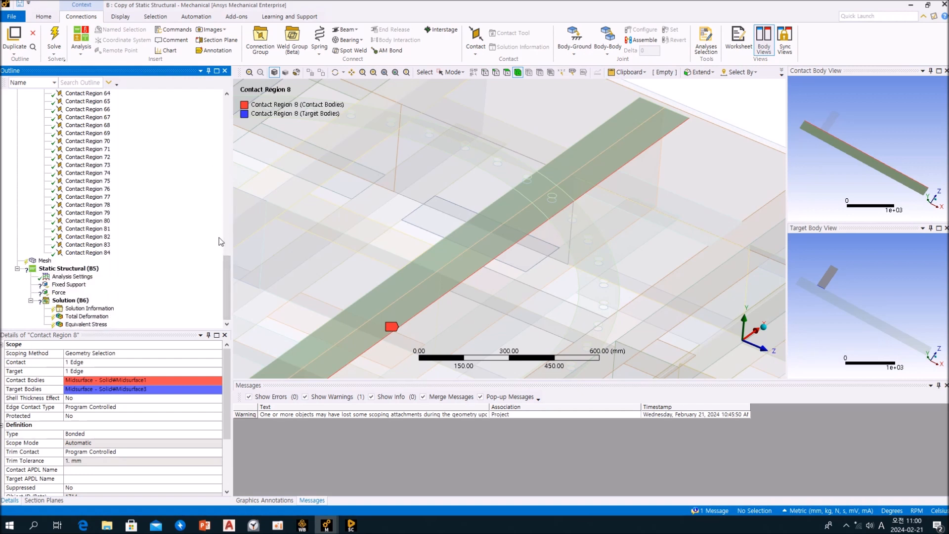
{"action": "left_click_drag", "start_coordinate": [229, 275], "coordinate": [229, 115]}
{"action": "left_click", "coordinate": [31, 173]}
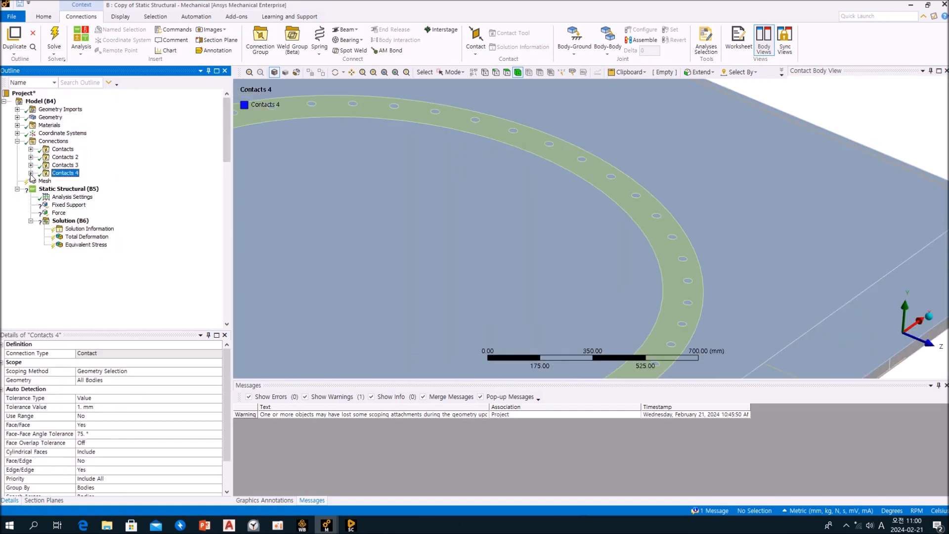
- Check the mesh sizing settings, generate the mesh with default sizing, and inspect it on the top plate, underside and side ribs
{"action": "left_click", "coordinate": [39, 182]}
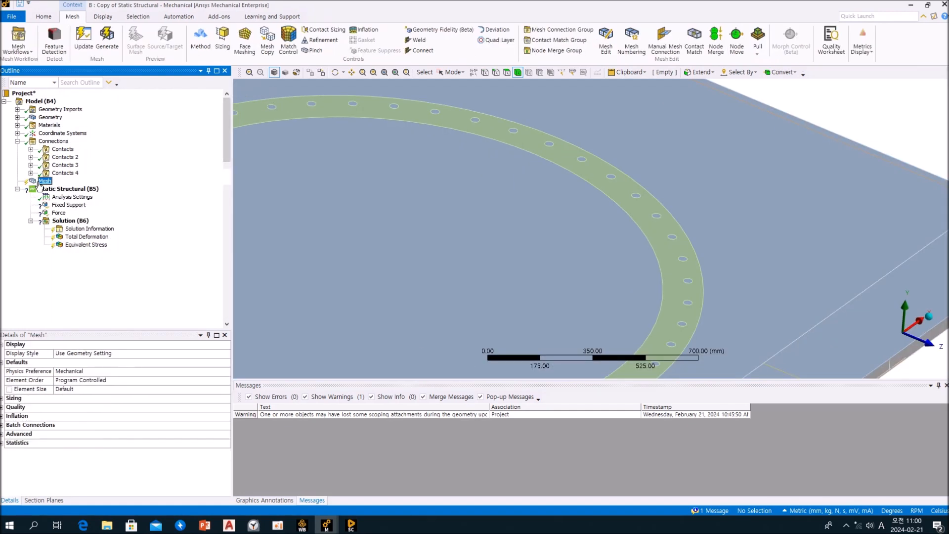
{"action": "left_click", "coordinate": [3, 399]}
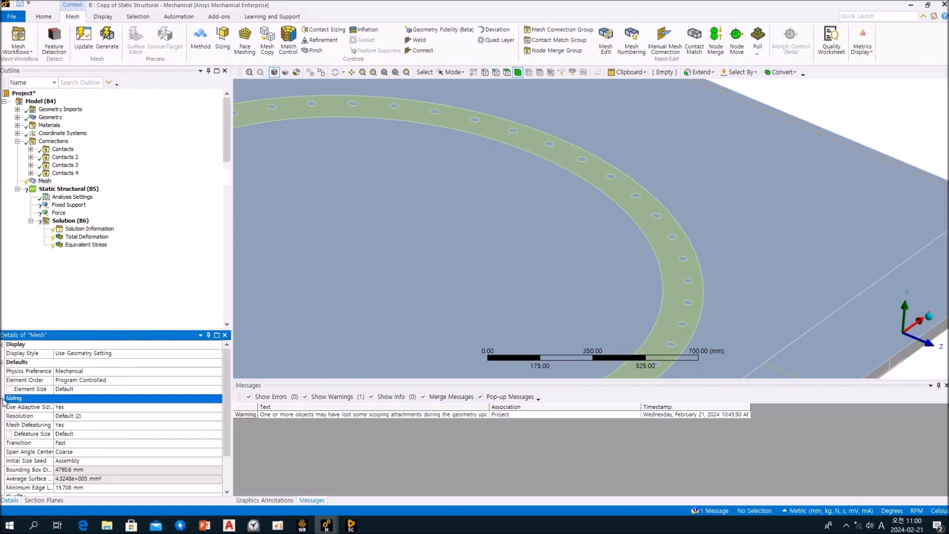
{"action": "left_click", "coordinate": [118, 297]}
{"action": "right_click", "coordinate": [36, 184]}
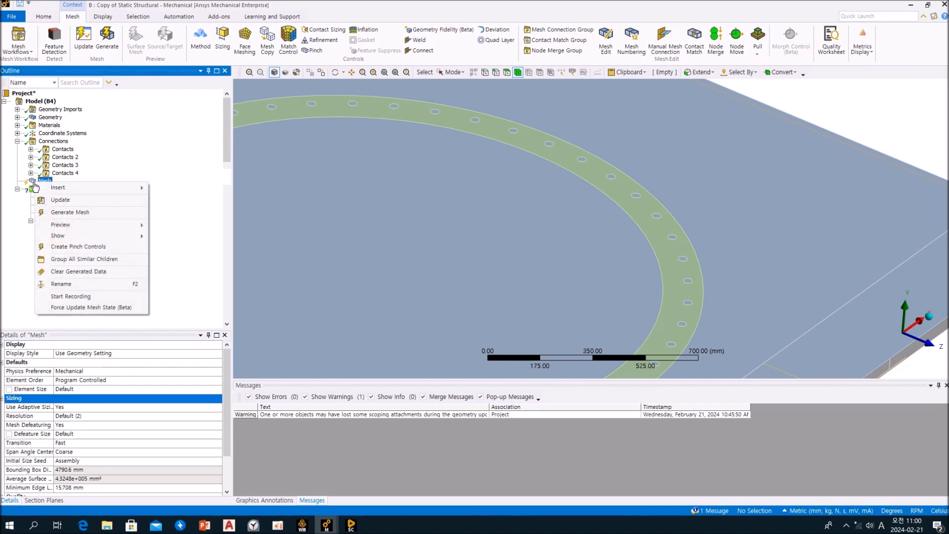
{"action": "left_click", "coordinate": [120, 212]}
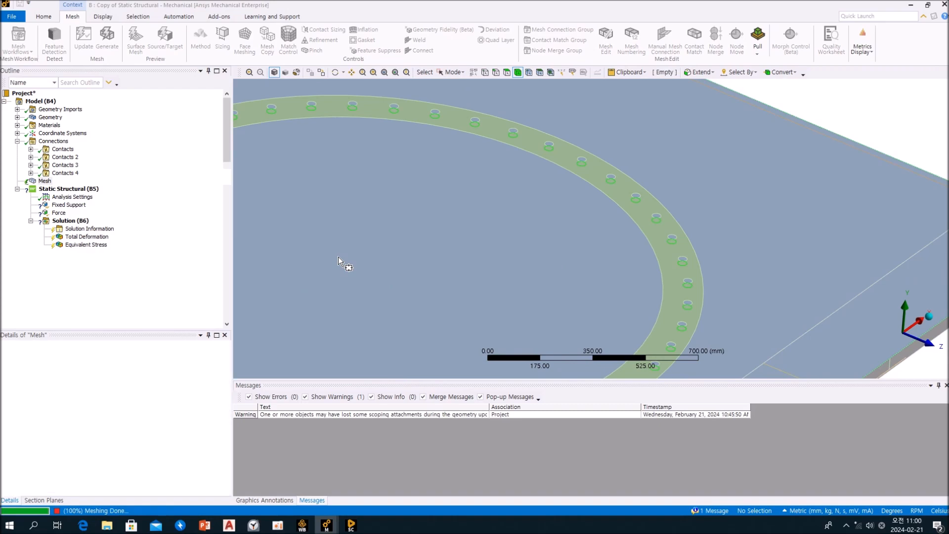
{"action": "scroll", "coordinate": [428, 279], "scroll_direction": "down", "scroll_amount": 10}
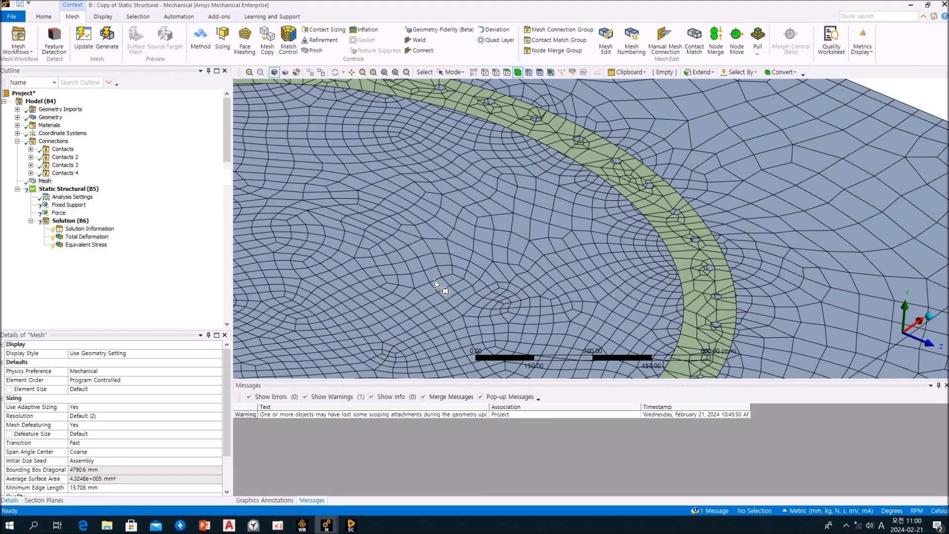
{"action": "middle_click_drag", "start_coordinate": [443, 273], "coordinate": [416, 192]}
{"action": "scroll", "coordinate": [514, 202], "scroll_direction": "up", "scroll_amount": 10}
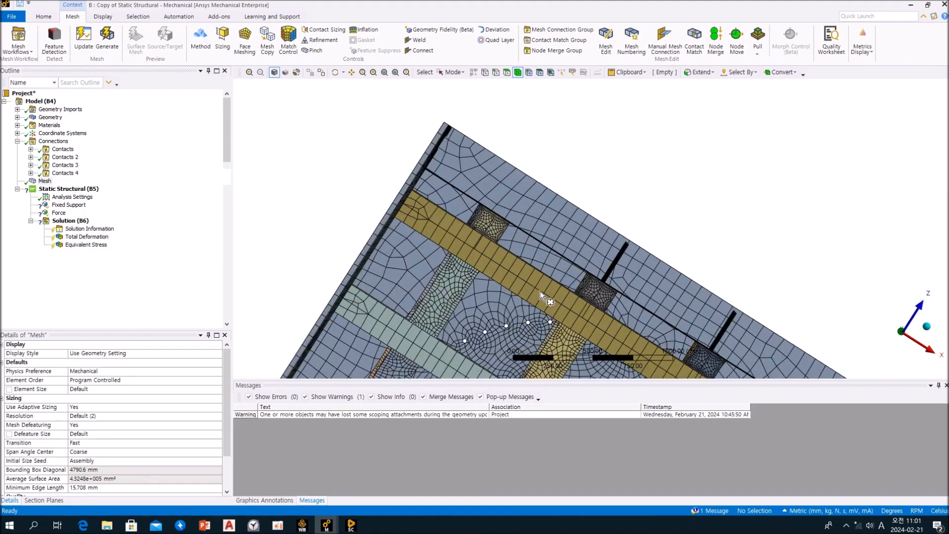
{"action": "middle_click_drag", "start_coordinate": [514, 202], "coordinate": [483, 289]}
{"action": "scroll", "coordinate": [481, 287], "scroll_direction": "down", "scroll_amount": 5}
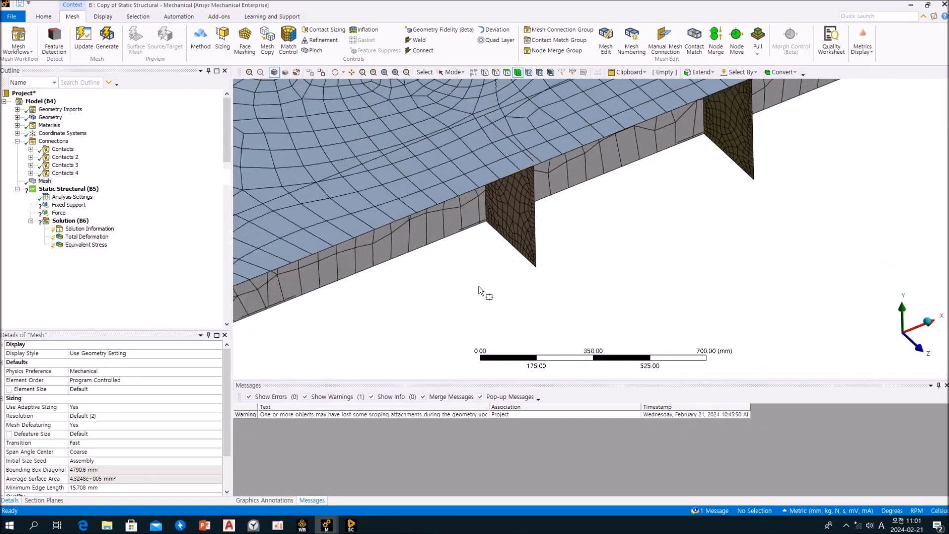
- Scope the fixed support to four faces of the long beams on the frame's underside
{"action": "left_click", "coordinate": [75, 205]}
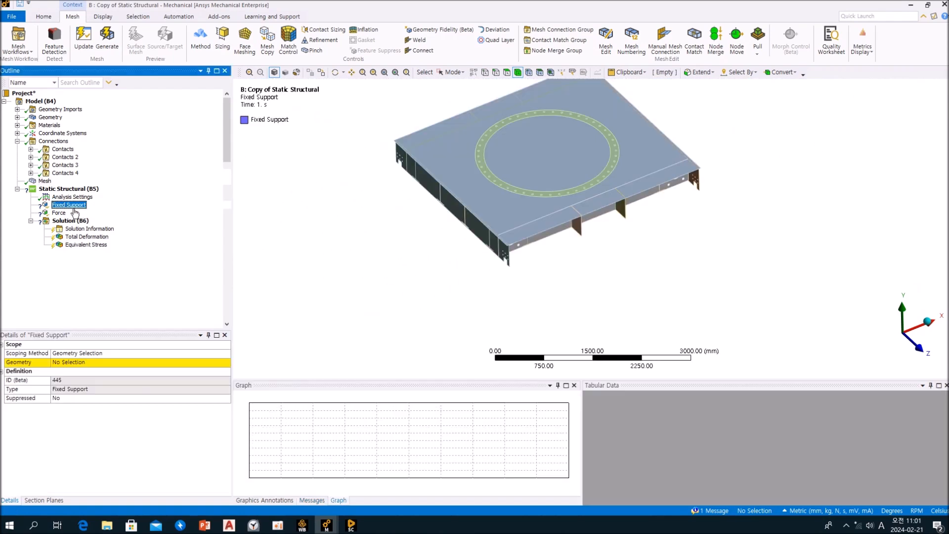
{"action": "middle_click_drag", "start_coordinate": [553, 309], "coordinate": [451, 227]}
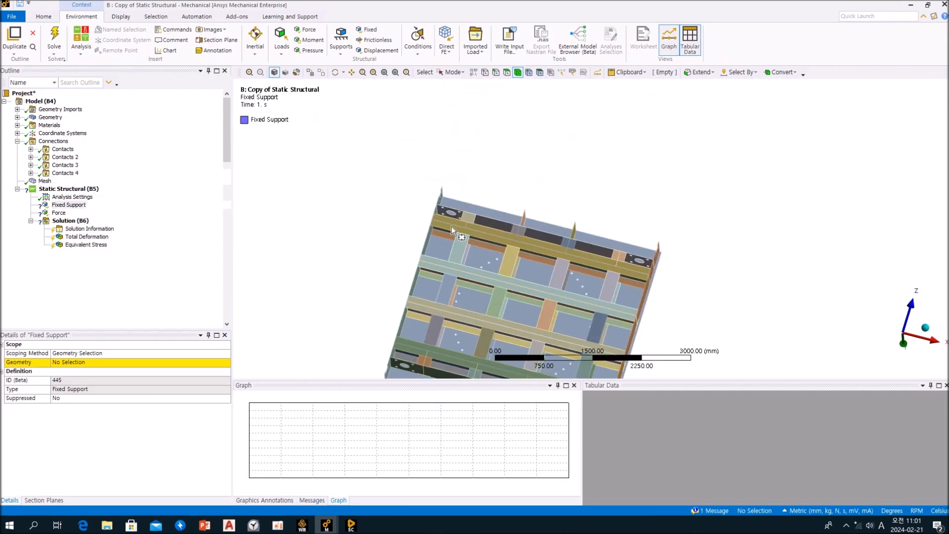
{"action": "left_click", "coordinate": [507, 73]}
{"action": "left_click", "coordinate": [452, 72]}
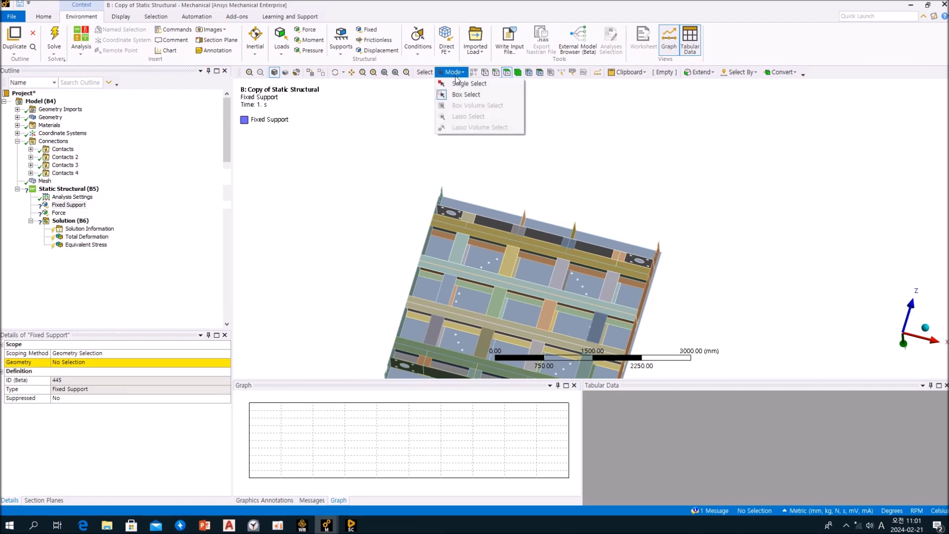
{"action": "left_click", "coordinate": [458, 97]}
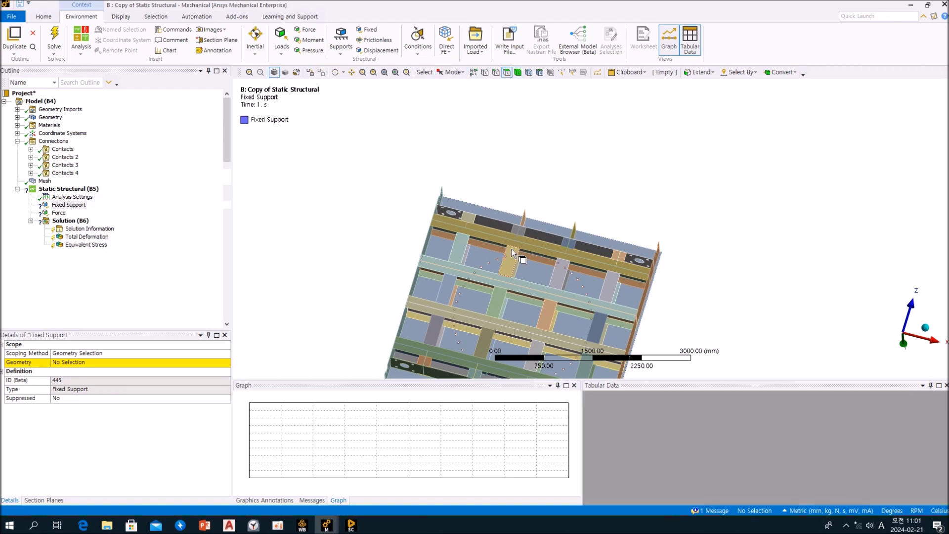
{"action": "left_click_drag", "start_coordinate": [520, 246], "coordinate": [502, 328]}
{"action": "middle_click_drag", "start_coordinate": [502, 325], "coordinate": [518, 157], "text": "ctrl"}
{"action": "left_click", "coordinate": [513, 200], "text": "ctrl"}
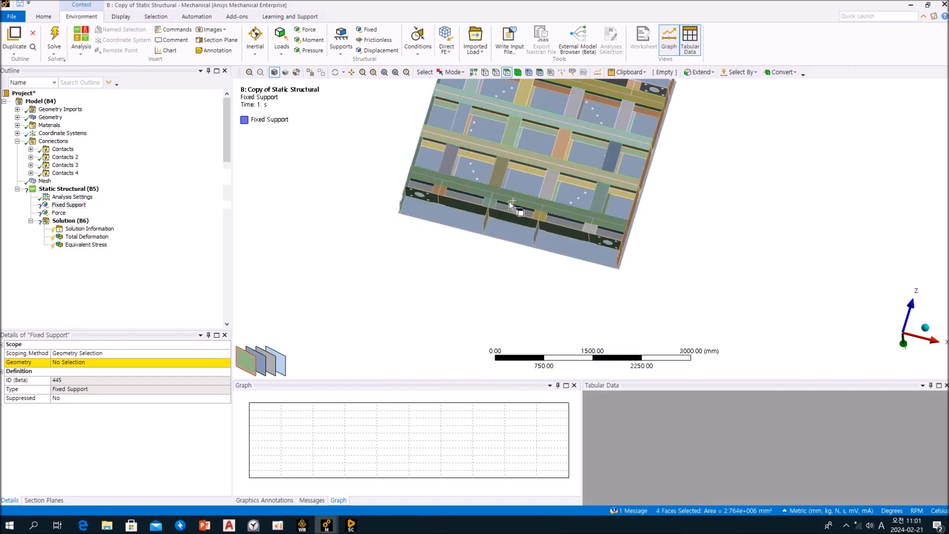
{"action": "left_click", "coordinate": [89, 362]}
{"action": "left_click", "coordinate": [89, 363]}
- Scope the force to the circular ring face on top of the frame
{"action": "middle_click_drag", "start_coordinate": [346, 258], "coordinate": [583, 188]}
{"action": "left_click", "coordinate": [59, 213]}
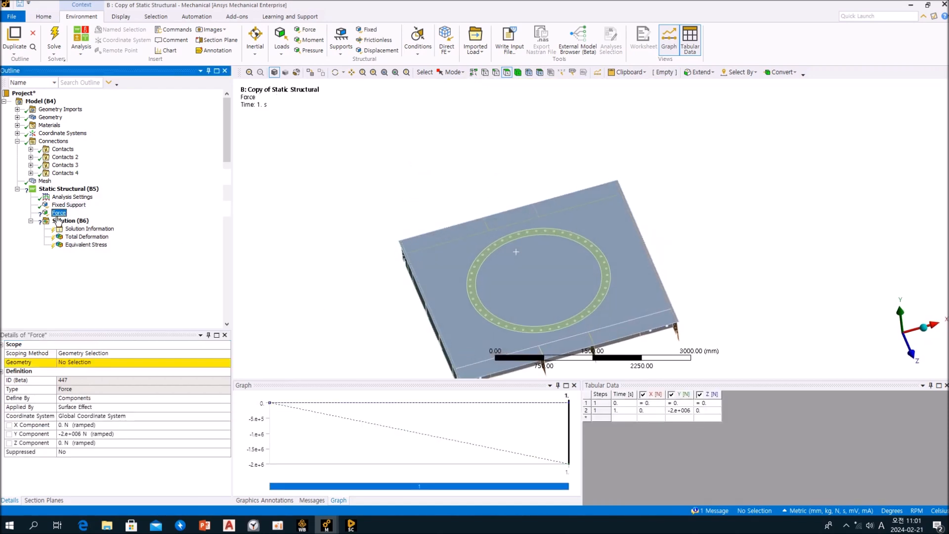
{"action": "left_click", "coordinate": [473, 283]}
{"action": "left_click", "coordinate": [79, 361]}
{"action": "left_click", "coordinate": [79, 364]}
{"action": "middle_click_drag", "start_coordinate": [411, 319], "coordinate": [423, 214], "text": "ctrl"}
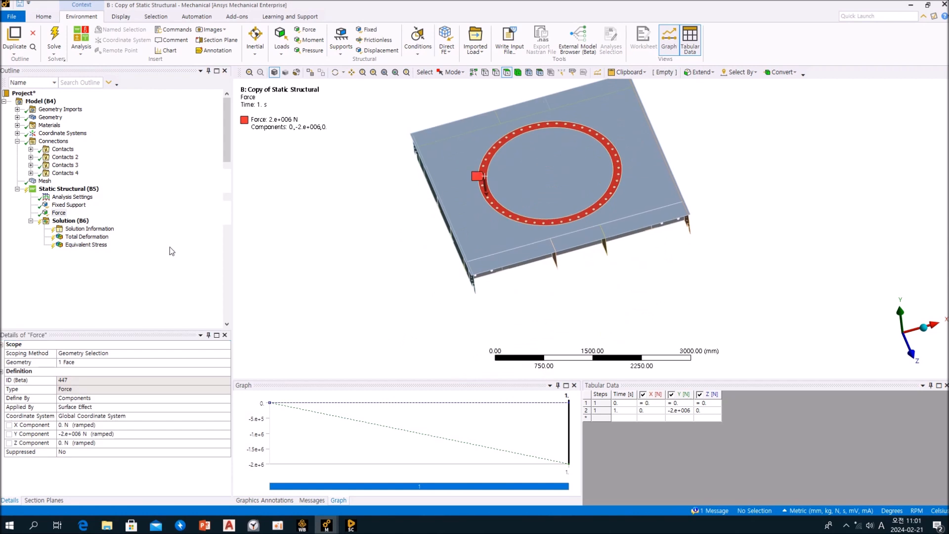
- Solve the copied static structural analysis and display the solver messages
{"action": "left_click", "coordinate": [71, 221]}
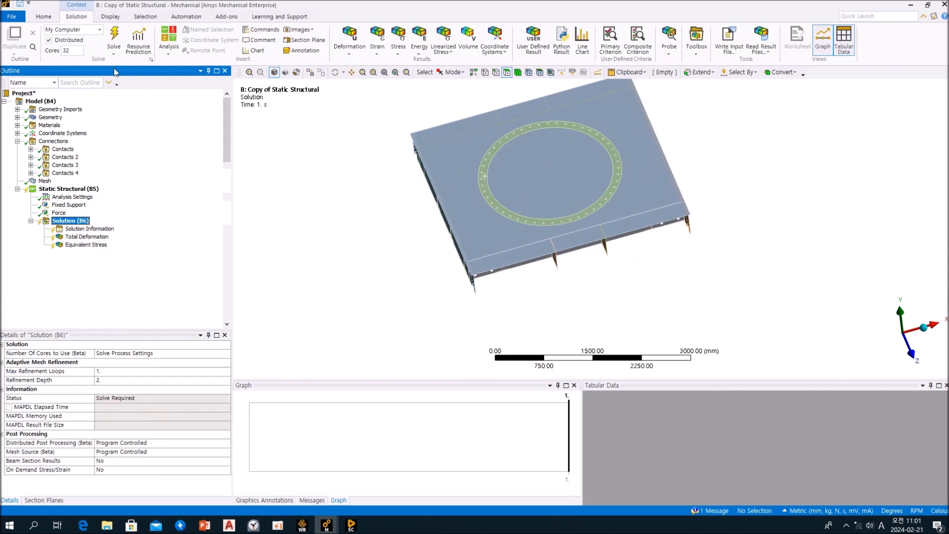
{"action": "left_click", "coordinate": [114, 38]}
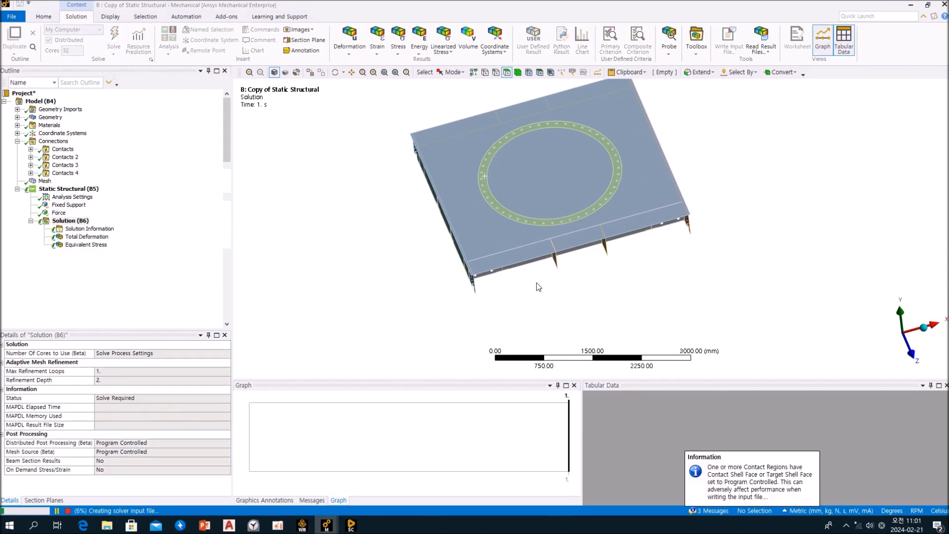
{"action": "middle_click_drag", "start_coordinate": [584, 311], "coordinate": [597, 281]}
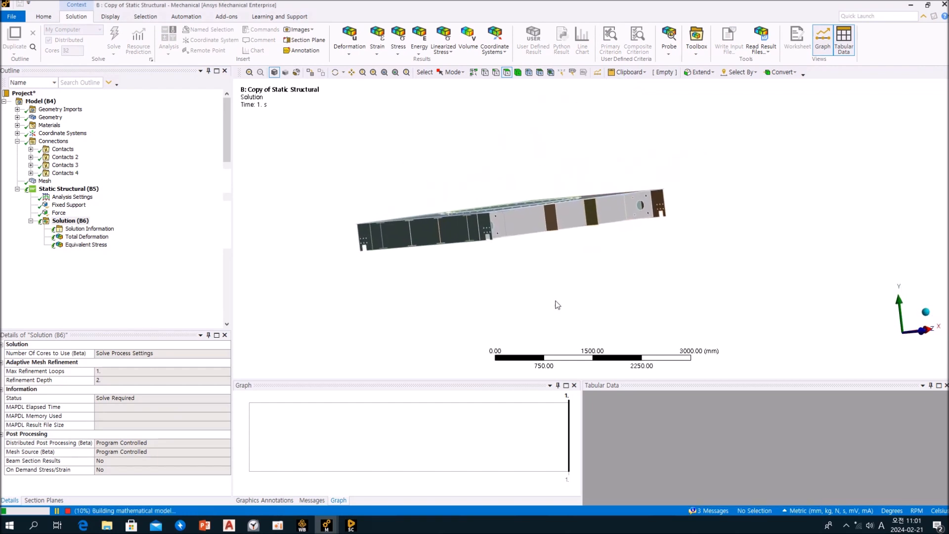
{"action": "left_click", "coordinate": [311, 500]}
- Switch to the A : Static Structural window to review its mesh and warnings, and return to B : Copy of Static Structural
{"action": "left_click", "coordinate": [330, 528]}
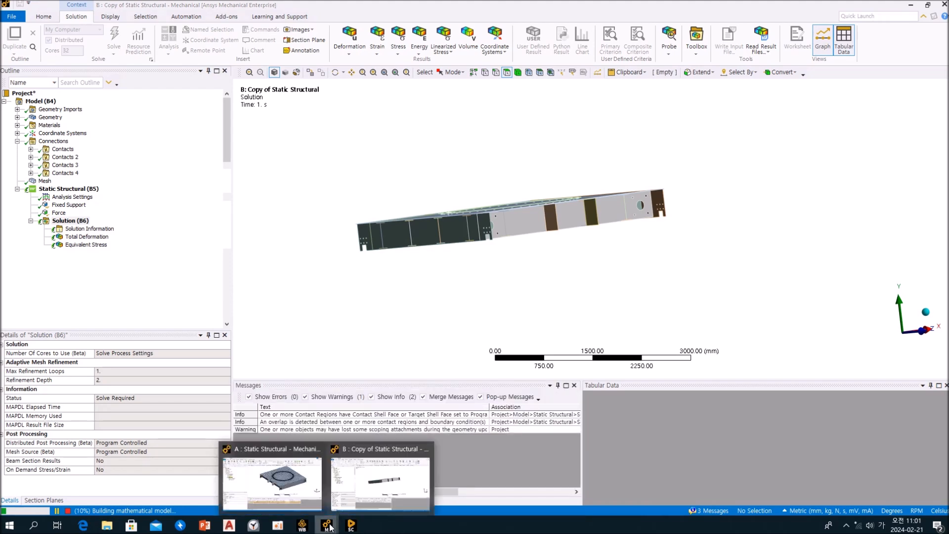
{"action": "left_click", "coordinate": [294, 496]}
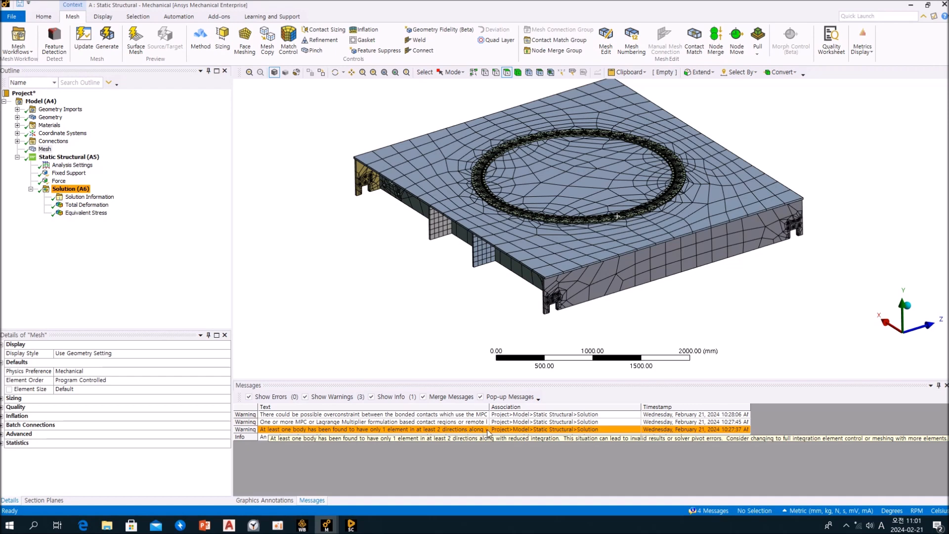
{"action": "mouse_move", "coordinate": [333, 531]}
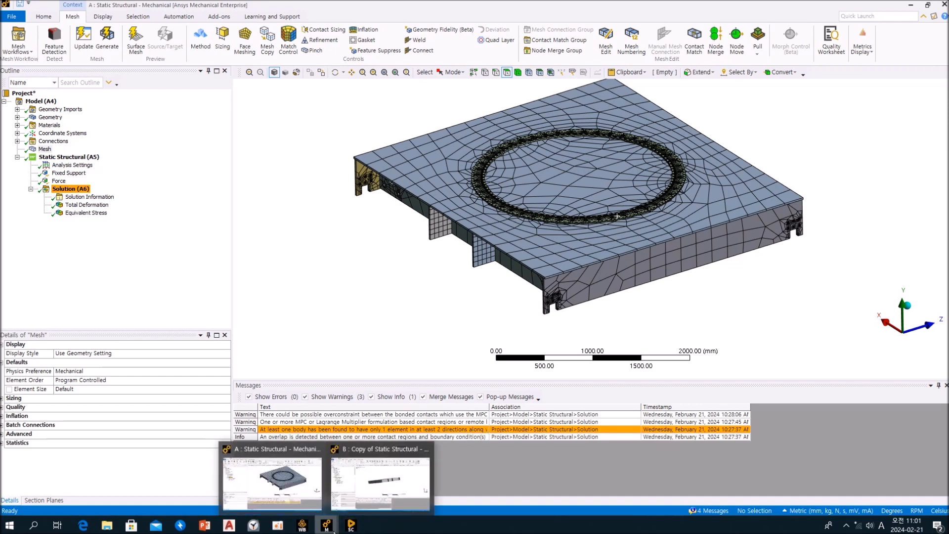
{"action": "left_click", "coordinate": [366, 488]}
{"action": "middle_click_drag", "start_coordinate": [557, 220], "coordinate": [571, 250]}
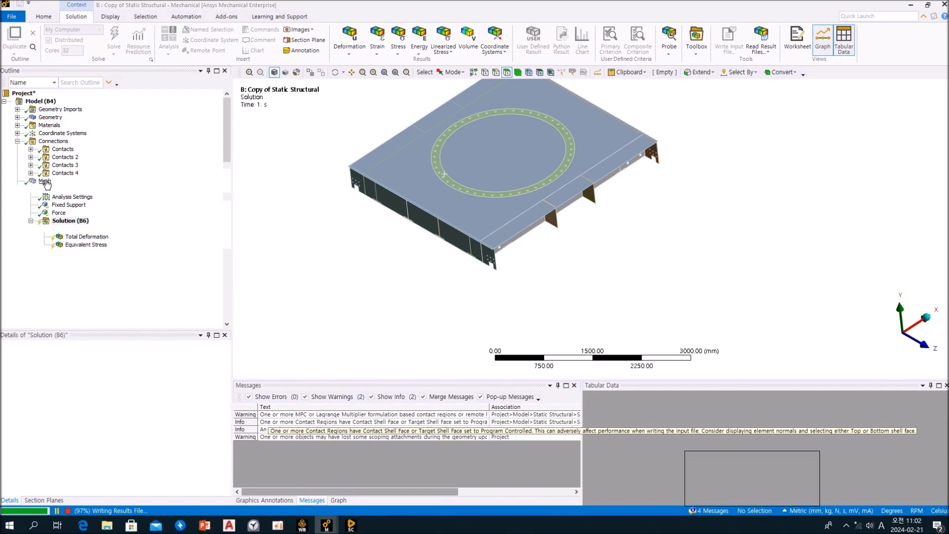
- Display the solved model's mesh and inspect it closely around the ring, frame corner and side ribs
{"action": "left_click", "coordinate": [45, 181]}
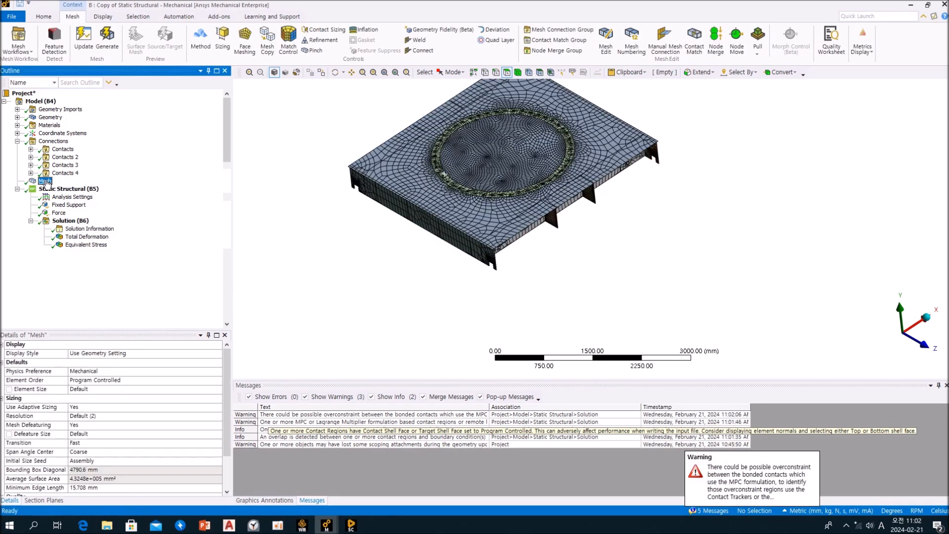
{"action": "middle_click_drag", "start_coordinate": [350, 274], "coordinate": [697, 282]}
{"action": "scroll", "coordinate": [652, 260], "scroll_direction": "up", "scroll_amount": 5}
{"action": "middle_click_drag", "start_coordinate": [652, 260], "coordinate": [614, 247], "text": "ctrl"}
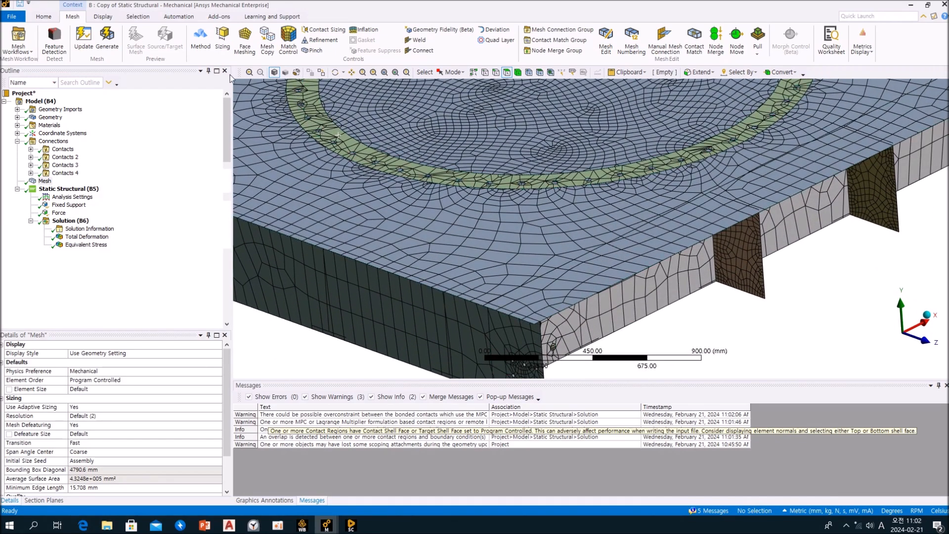
- Turn on the thick shells and beams display and view the whole meshed frame with its plate thicknesses
{"action": "left_click", "coordinate": [103, 16]}
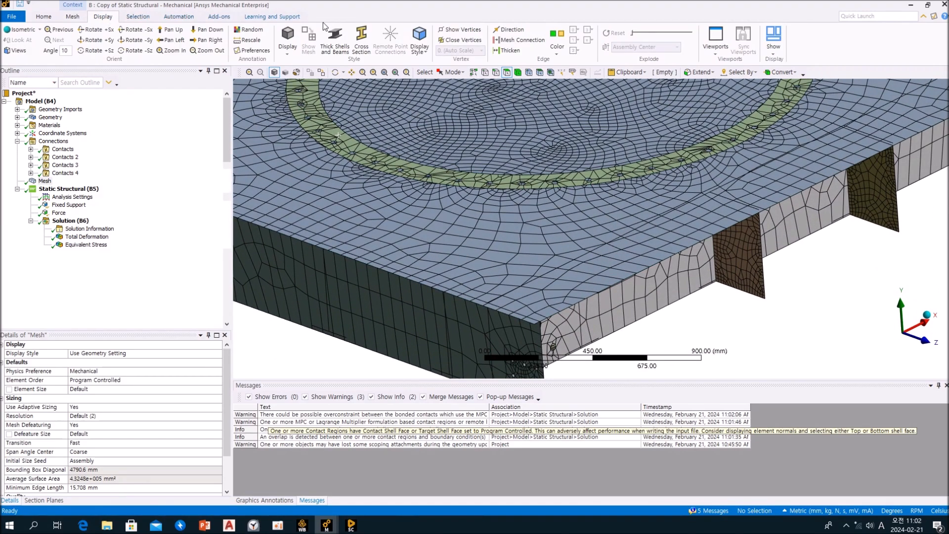
{"action": "left_click", "coordinate": [341, 52]}
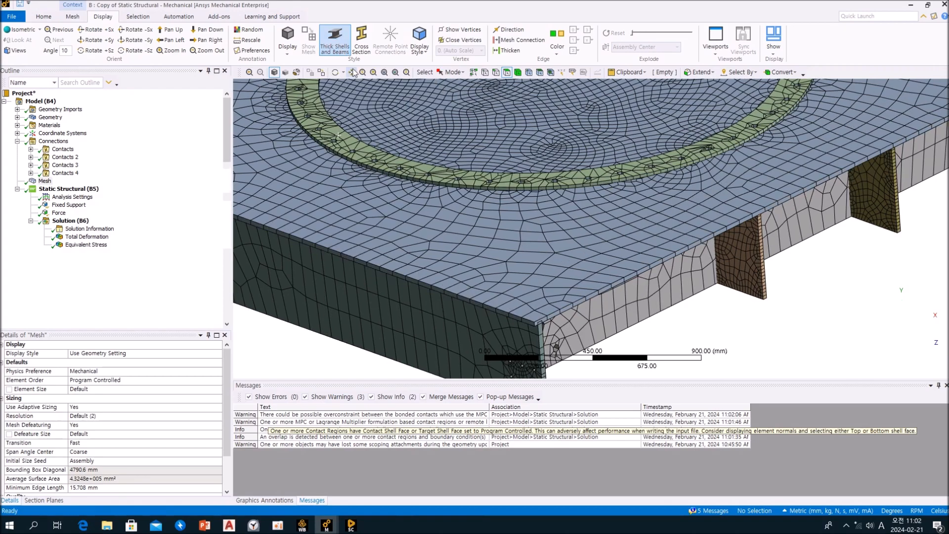
{"action": "middle_click_drag", "start_coordinate": [558, 185], "coordinate": [615, 313]}
{"action": "scroll", "coordinate": [618, 305], "scroll_direction": "down", "scroll_amount": 3}
{"action": "left_click", "coordinate": [156, 275]}
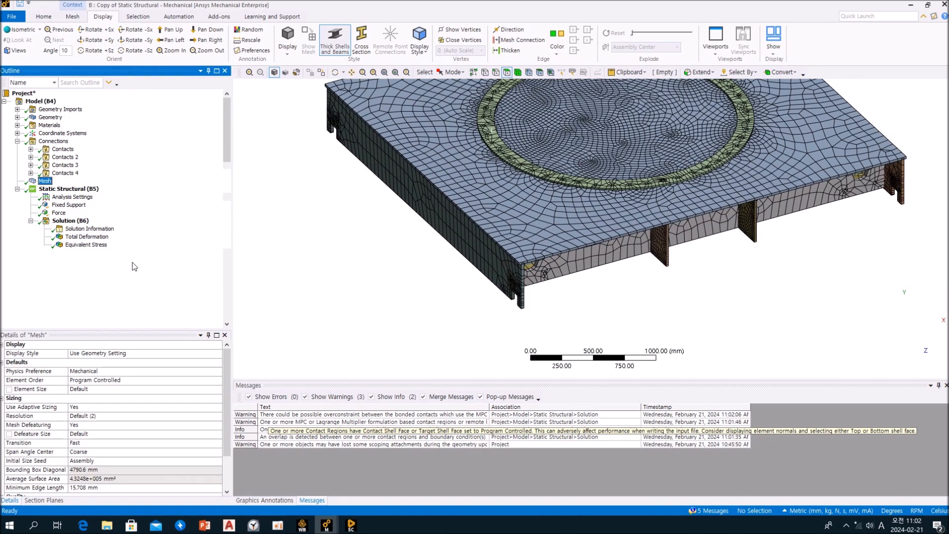
- Compare the Total Deformation plots of B : Copy of Static Structural and A : Static Structural, and return to the copied analysis
{"action": "left_click", "coordinate": [87, 237]}
{"action": "left_click_drag", "start_coordinate": [402, 242], "coordinate": [426, 305]}
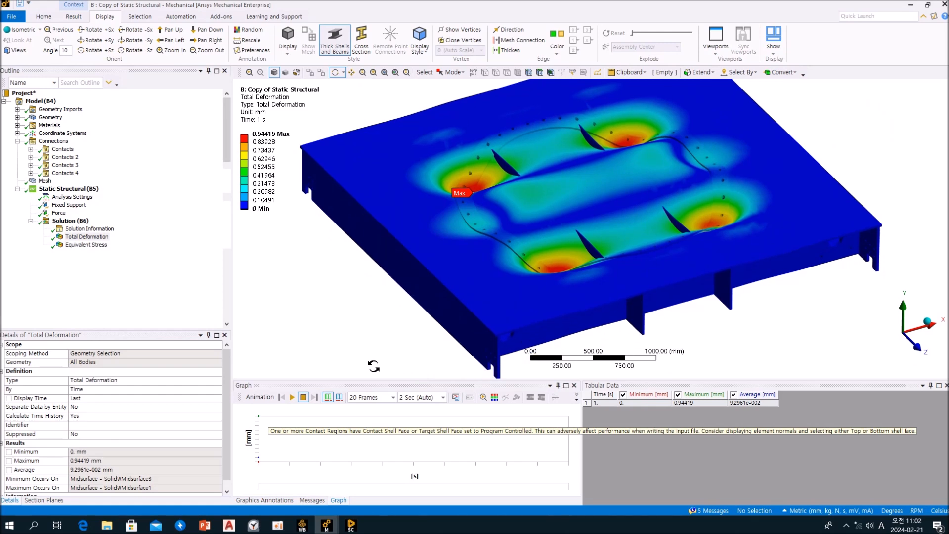
{"action": "left_click", "coordinate": [326, 525]}
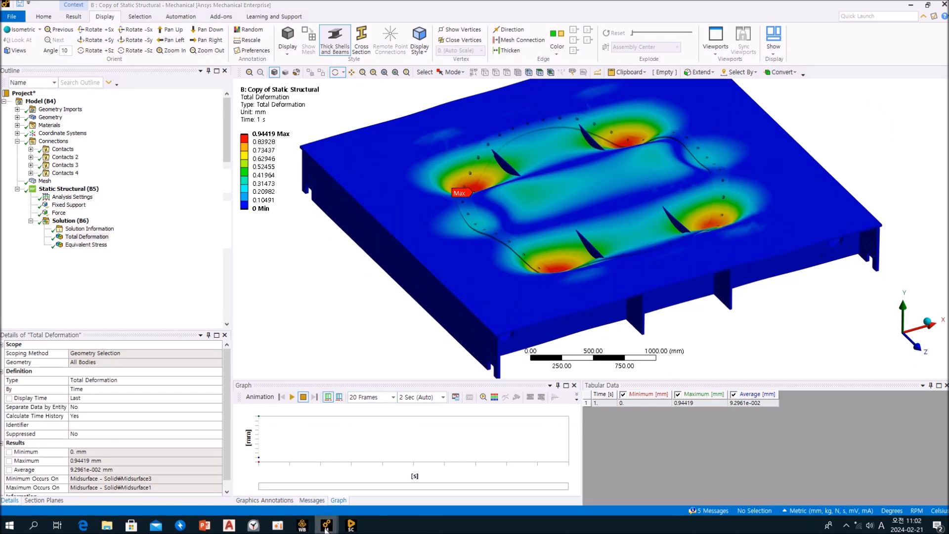
{"action": "left_click", "coordinate": [285, 492]}
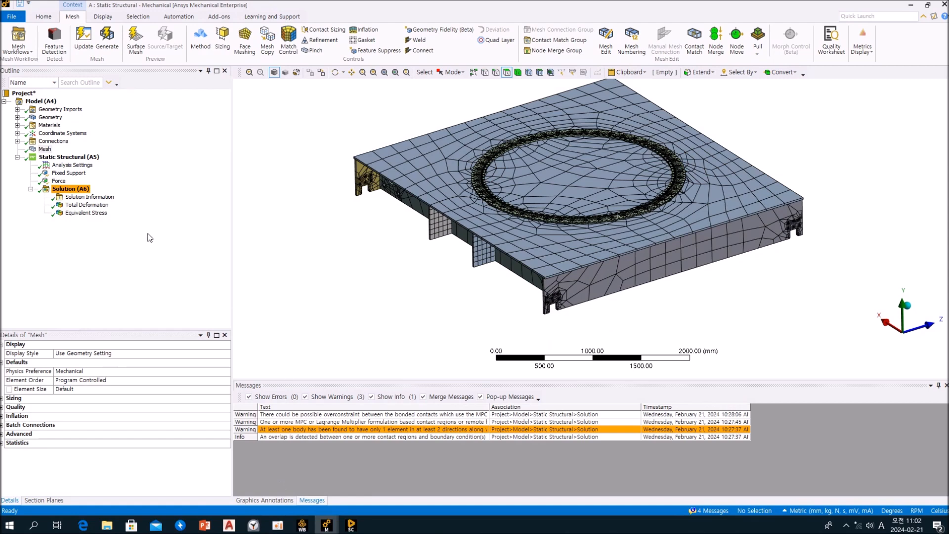
{"action": "left_click", "coordinate": [84, 205]}
{"action": "left_click_drag", "start_coordinate": [537, 225], "coordinate": [486, 317]}
{"action": "mouse_move", "coordinate": [326, 525]}
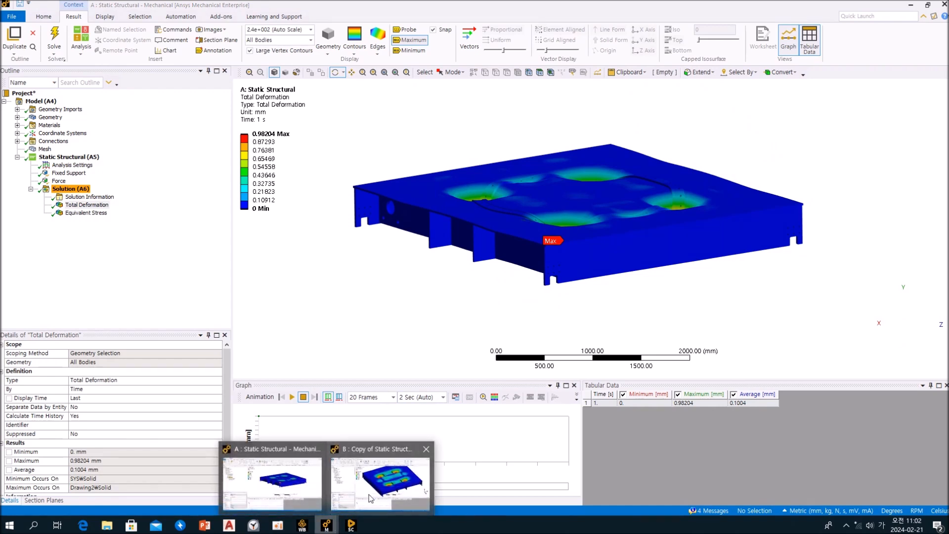
{"action": "left_click", "coordinate": [375, 490]}
{"action": "left_click_drag", "start_coordinate": [425, 252], "coordinate": [332, 258]}
- Display the copied analysis's Equivalent Stress result and inspect the maximum stress location closely at the rib corner under the frame
{"action": "left_click", "coordinate": [78, 237]}
{"action": "left_click", "coordinate": [74, 245]}
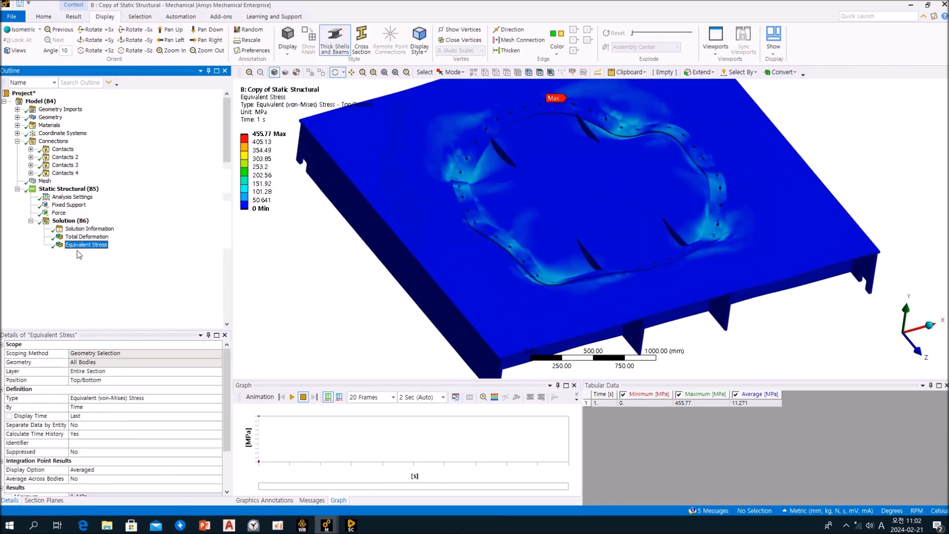
{"action": "left_click_drag", "start_coordinate": [589, 242], "coordinate": [613, 238]}
{"action": "scroll", "coordinate": [601, 271], "scroll_direction": "down", "scroll_amount": 10}
{"action": "right_click_drag", "start_coordinate": [585, 235], "coordinate": [586, 234]}
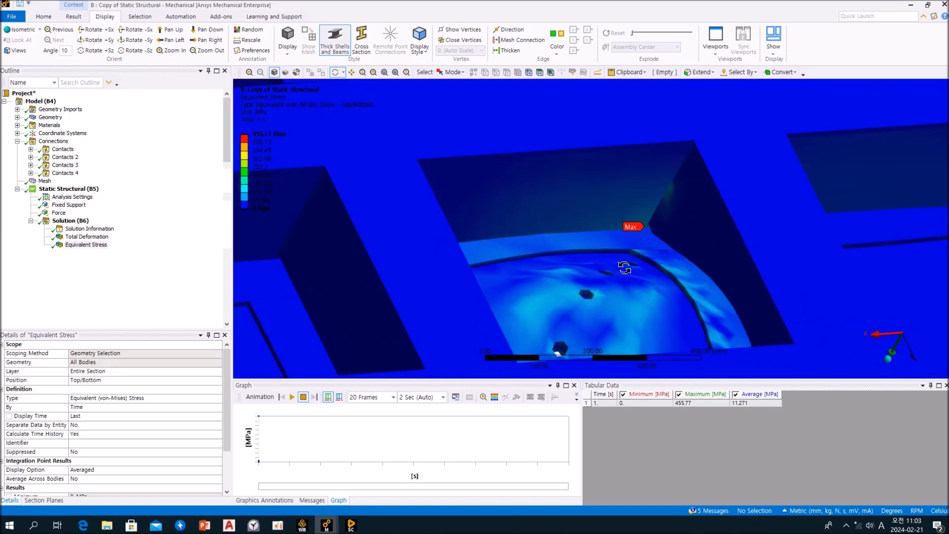
{"action": "right_click_drag", "start_coordinate": [613, 176], "coordinate": [735, 278]}
{"action": "left_click_drag", "start_coordinate": [554, 255], "coordinate": [610, 299]}
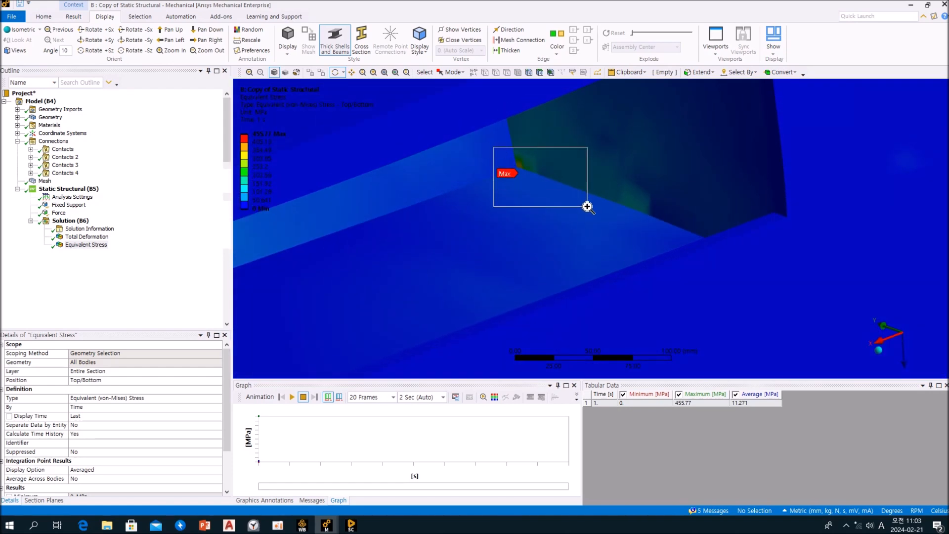
{"action": "right_click_drag", "start_coordinate": [587, 207], "coordinate": [587, 207]}
{"action": "left_click_drag", "start_coordinate": [512, 188], "coordinate": [551, 185]}
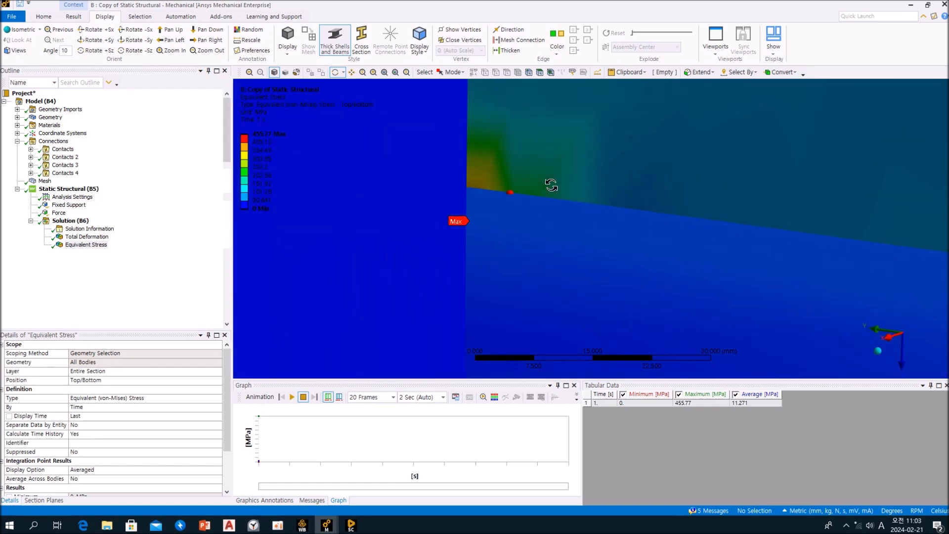
- Examine the equivalent stress distribution around the maximum stress corner from the underside and the top of the frame
{"action": "mouse_move", "coordinate": [442, 161]}
{"action": "right_mouse_down"}
{"action": "mouse_move", "coordinate": [509, 183]}
{"action": "mouse_move", "coordinate": [558, 230]}
{"action": "right_mouse_up"}
{"action": "scroll", "coordinate": [493, 212], "scroll_direction": "down", "scroll_amount": 10}
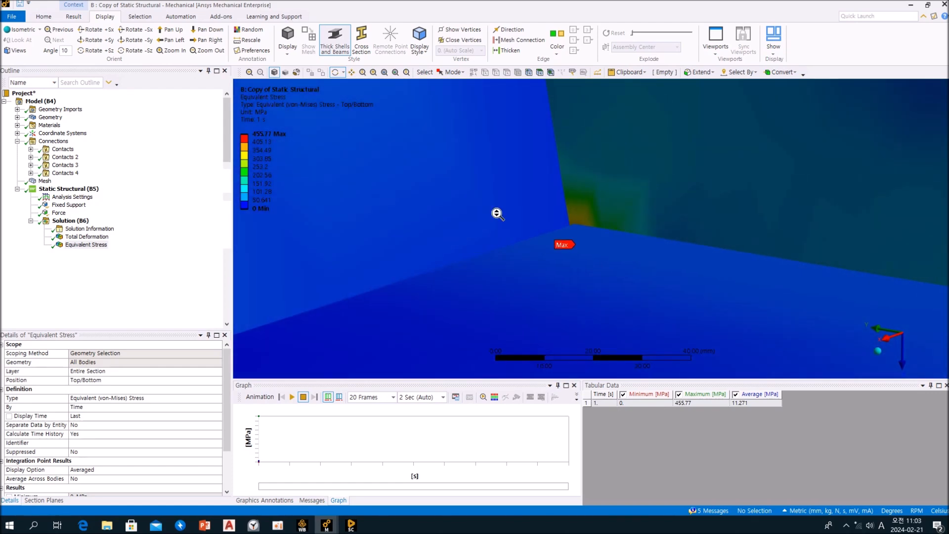
{"action": "scroll", "coordinate": [496, 214], "scroll_direction": "down", "scroll_amount": 8}
{"action": "mouse_move", "coordinate": [512, 233]}
{"action": "left_mouse_down"}
{"action": "mouse_move", "coordinate": [561, 230]}
{"action": "mouse_move", "coordinate": [527, 237]}
{"action": "mouse_move", "coordinate": [521, 198]}
{"action": "mouse_move", "coordinate": [524, 235]}
{"action": "left_mouse_up"}
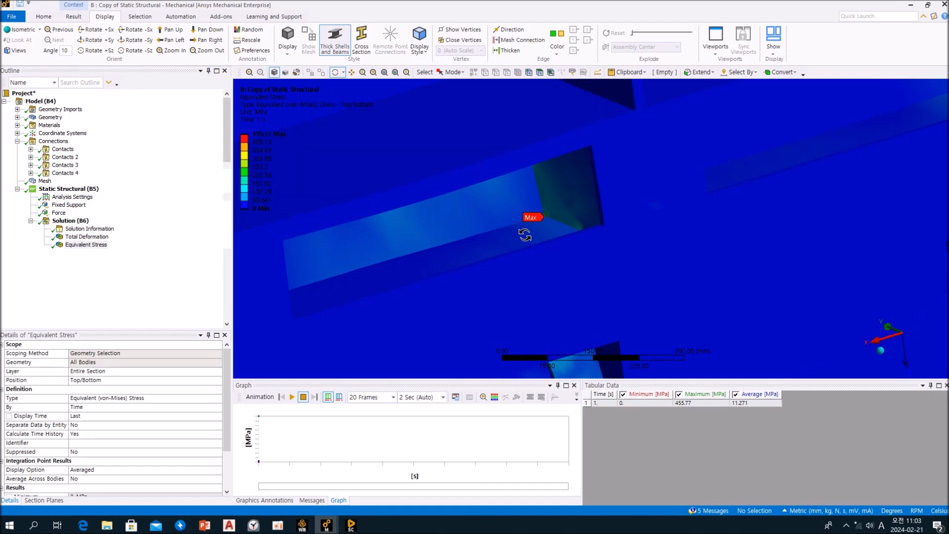
{"action": "left_click_drag", "start_coordinate": [525, 236], "coordinate": [555, 163]}
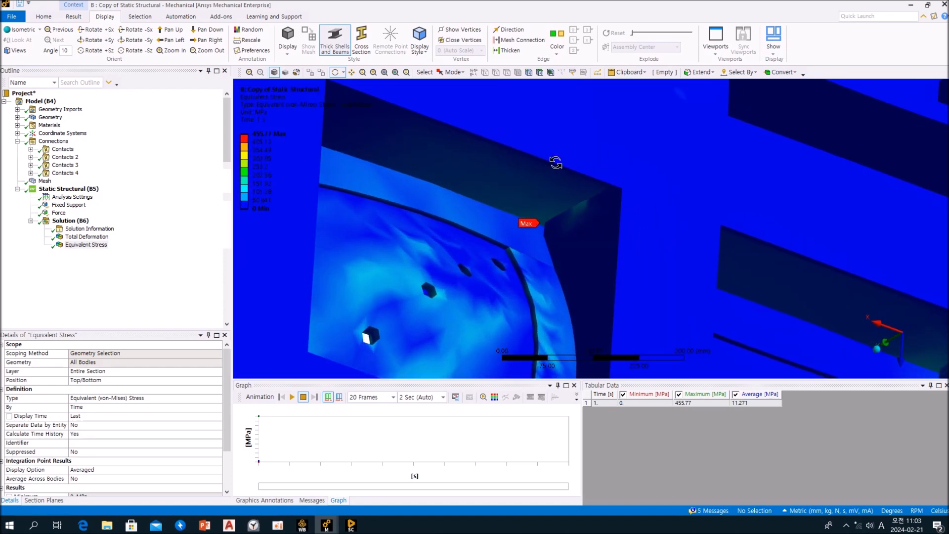
{"action": "left_click_drag", "start_coordinate": [556, 162], "coordinate": [567, 165]}
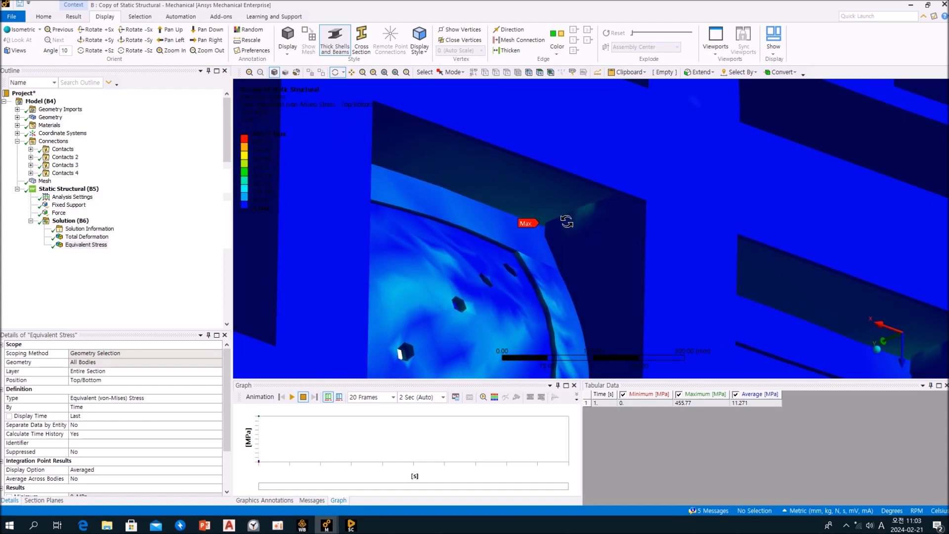
{"action": "left_click_drag", "start_coordinate": [552, 228], "coordinate": [591, 259]}
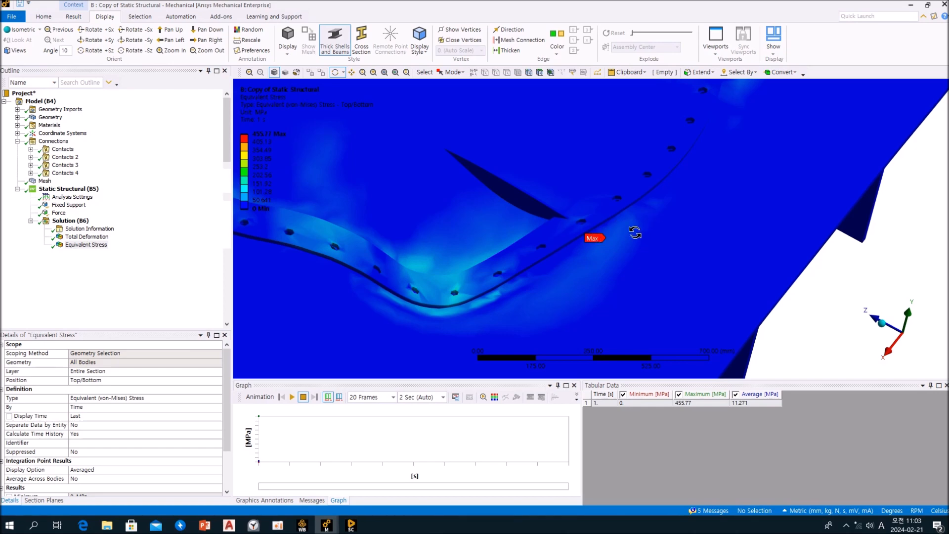
{"action": "left_click_drag", "start_coordinate": [615, 236], "coordinate": [644, 166]}
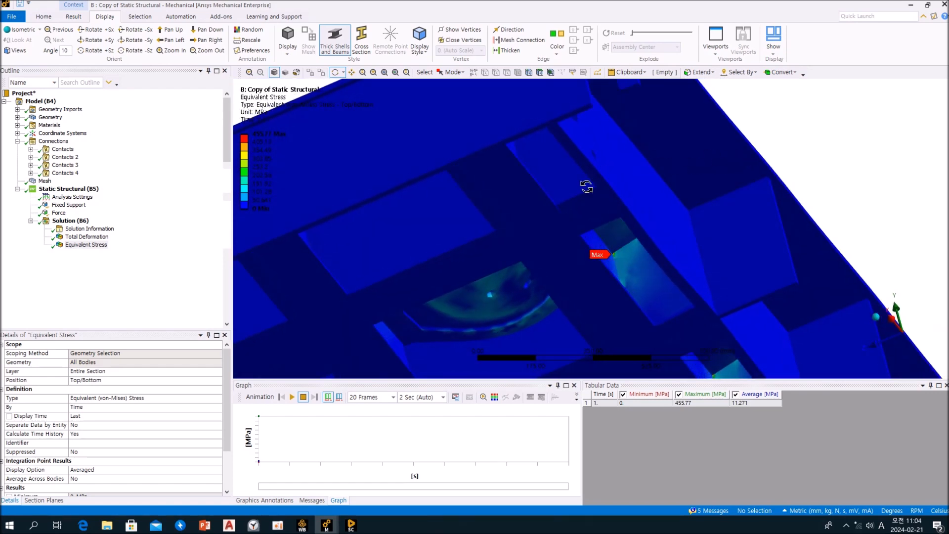
- Select the rib face beside the maximum stress location and list all contacts for its body
{"action": "left_click", "coordinate": [71, 222]}
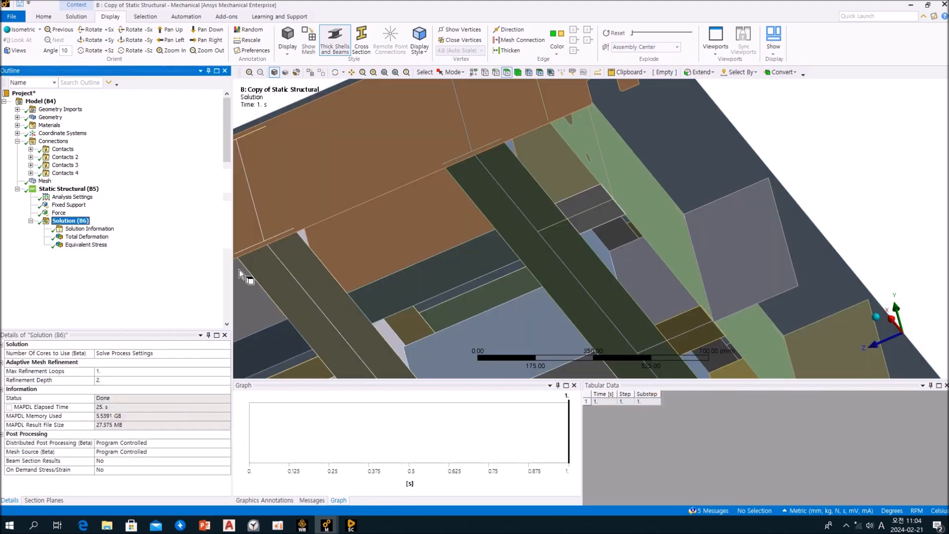
{"action": "left_click", "coordinate": [626, 256]}
{"action": "mouse_move", "coordinate": [610, 256]}
{"action": "middle_mouse_down"}
{"action": "mouse_move", "coordinate": [650, 229]}
{"action": "mouse_move", "coordinate": [692, 230]}
{"action": "mouse_move", "coordinate": [608, 251]}
{"action": "middle_mouse_up"}
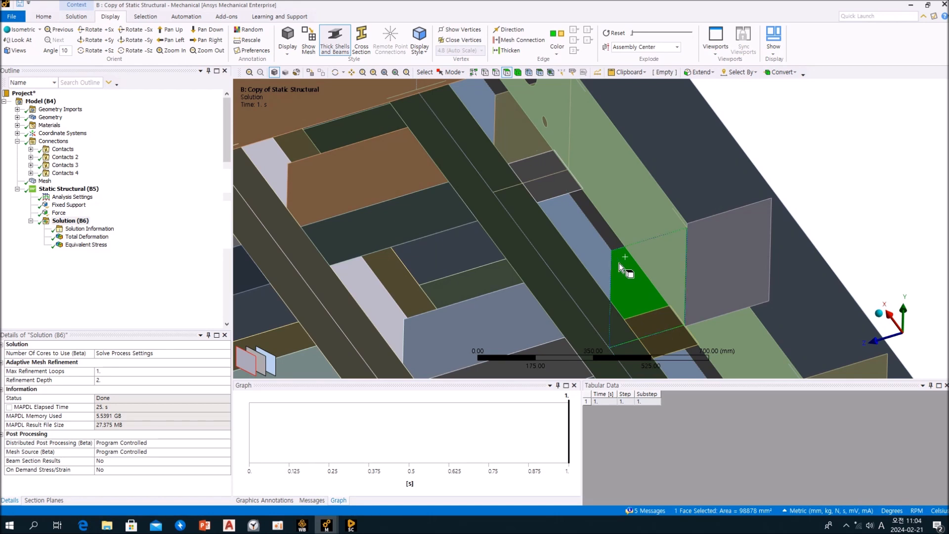
{"action": "right_click", "coordinate": [618, 263]}
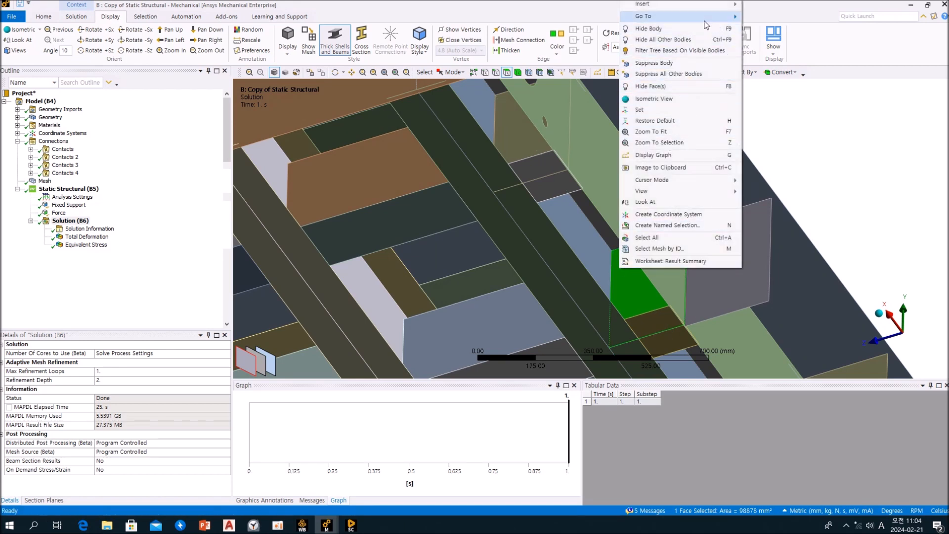
{"action": "mouse_move", "coordinate": [705, 19]}
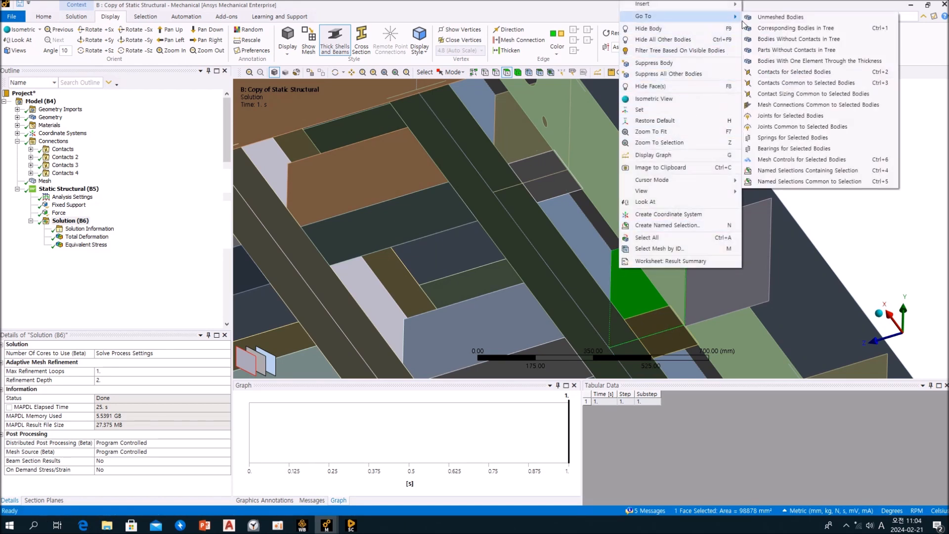
{"action": "left_click", "coordinate": [816, 76]}
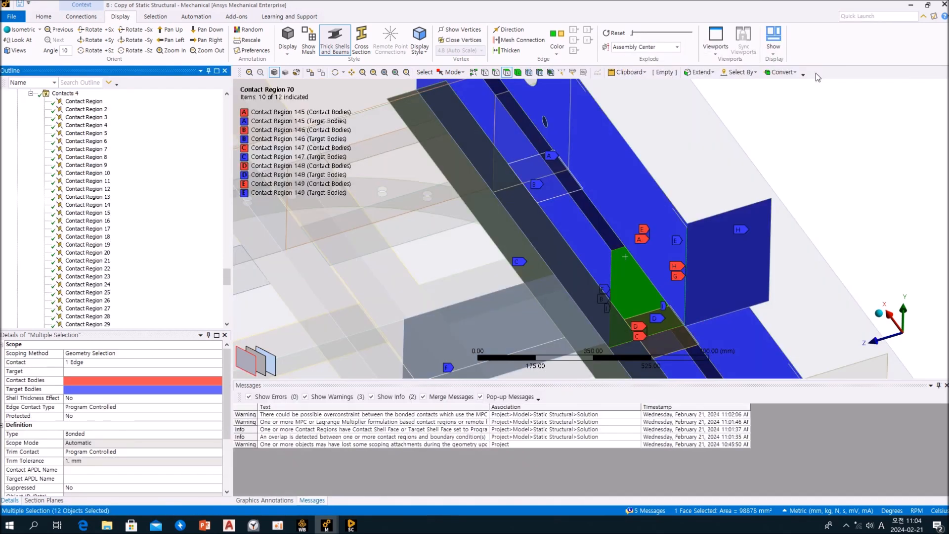
{"action": "left_click", "coordinate": [872, 189]}
{"action": "middle_click_drag", "start_coordinate": [529, 232], "coordinate": [625, 215], "text": "ctrl"}
{"action": "scroll", "coordinate": [624, 215], "scroll_direction": "down", "scroll_amount": 4}
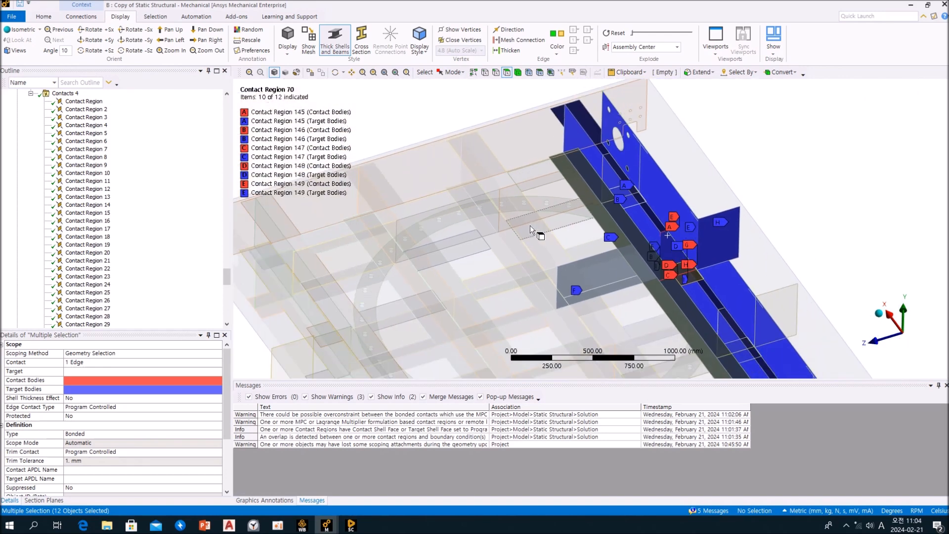
{"action": "middle_click_drag", "start_coordinate": [530, 226], "coordinate": [518, 222]}
- Review Contact Regions 145 to 150 of the rib one by one, checking which edges and faces each one bonds
{"action": "left_click", "coordinate": [136, 232]}
{"action": "left_click_drag", "start_coordinate": [226, 280], "coordinate": [242, 195]}
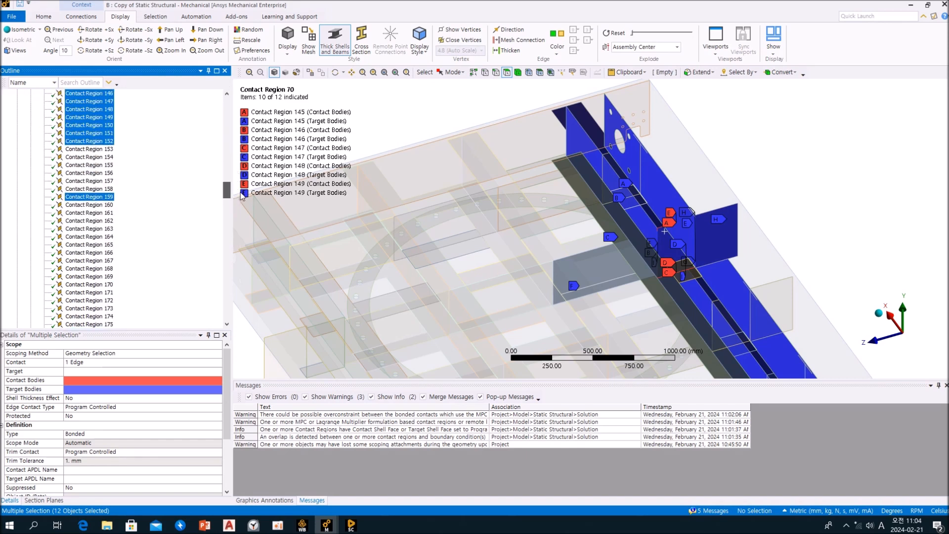
{"action": "left_click_drag", "start_coordinate": [167, 179], "coordinate": [90, 202]}
{"action": "scroll", "coordinate": [128, 182], "scroll_direction": "up", "scroll_amount": 1}
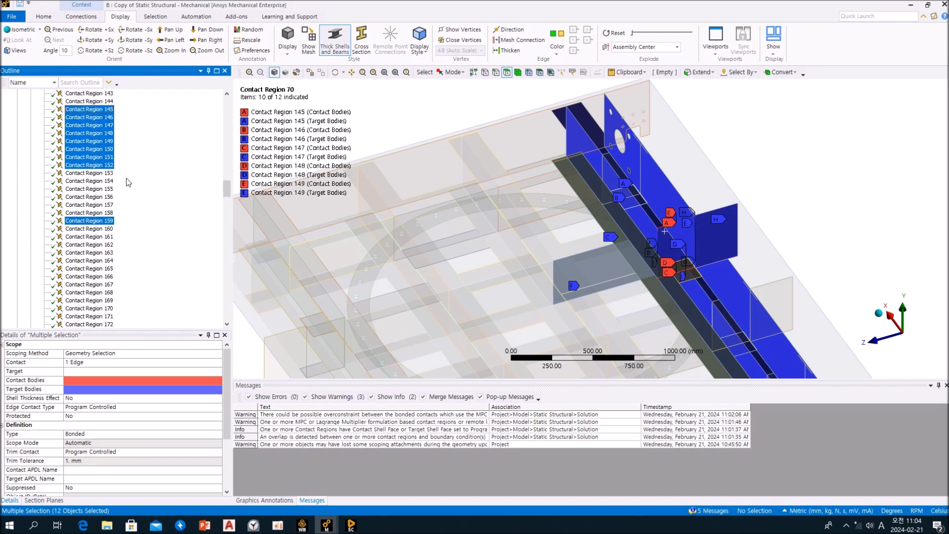
{"action": "left_click", "coordinate": [103, 110]}
{"action": "middle_click_drag", "start_coordinate": [582, 223], "coordinate": [605, 272]}
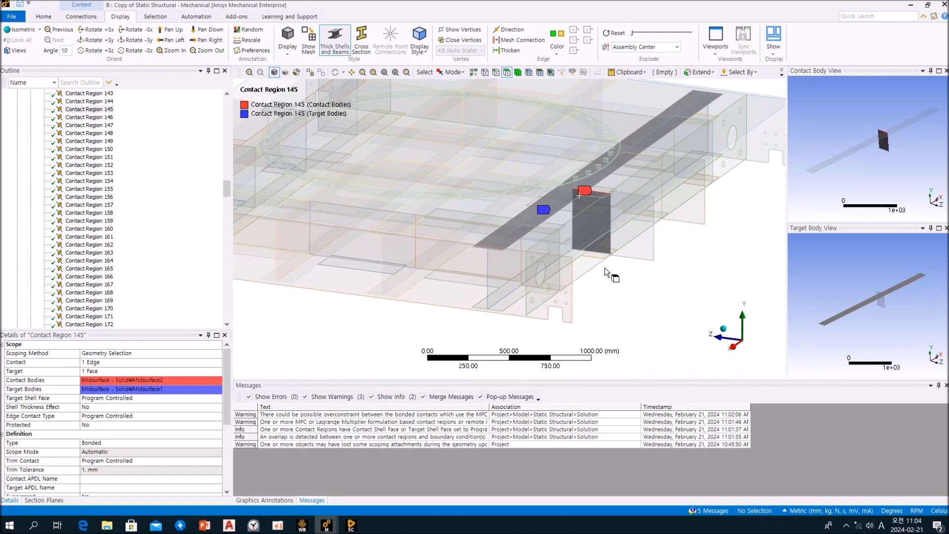
{"action": "left_click", "coordinate": [180, 165]}
{"action": "left_click", "coordinate": [107, 119]}
{"action": "left_click", "coordinate": [105, 126]}
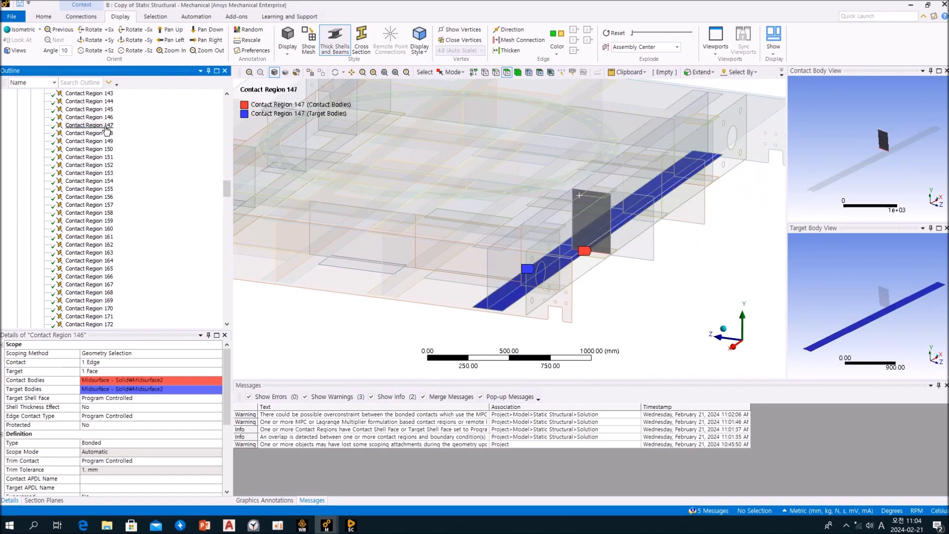
{"action": "left_click", "coordinate": [107, 134]}
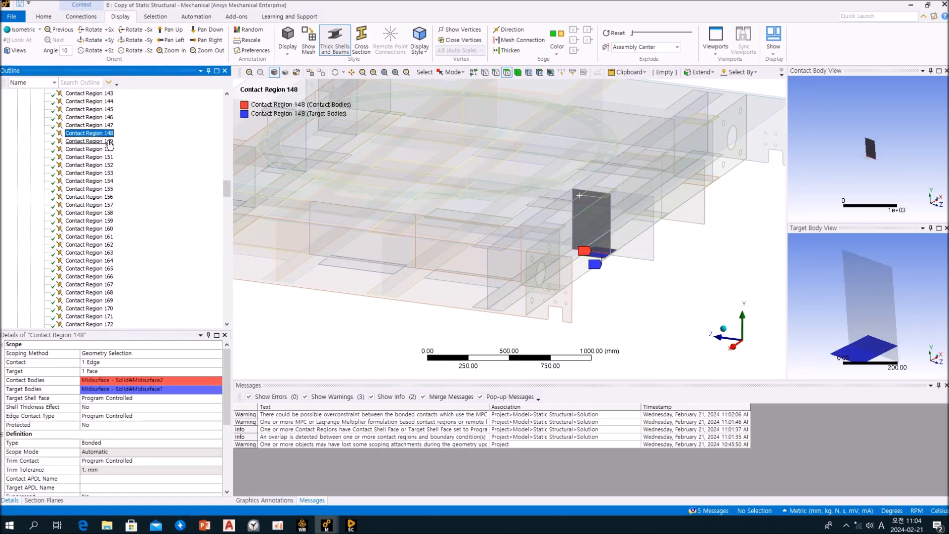
{"action": "left_click", "coordinate": [110, 142]}
{"action": "left_click", "coordinate": [109, 150]}
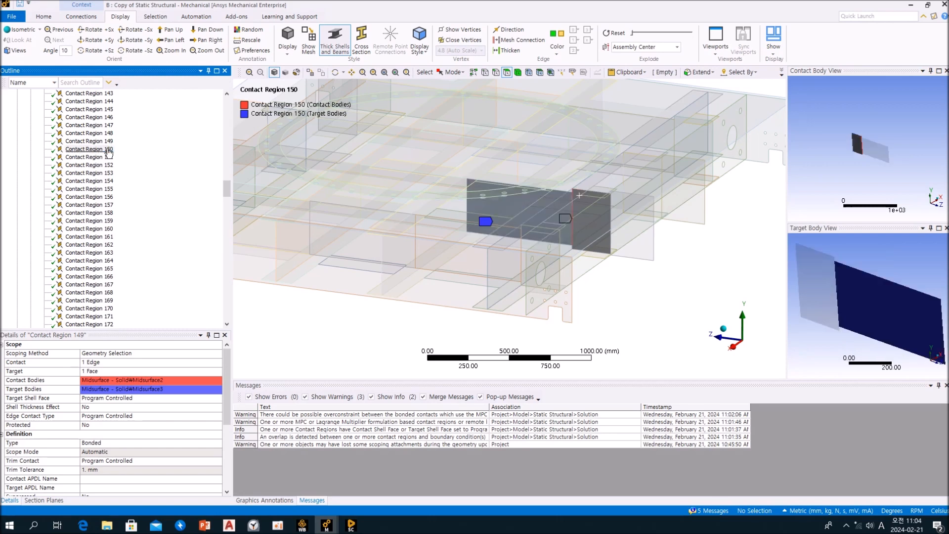
{"action": "middle_click_drag", "start_coordinate": [569, 241], "coordinate": [524, 201]}
{"action": "left_click", "coordinate": [178, 213]}
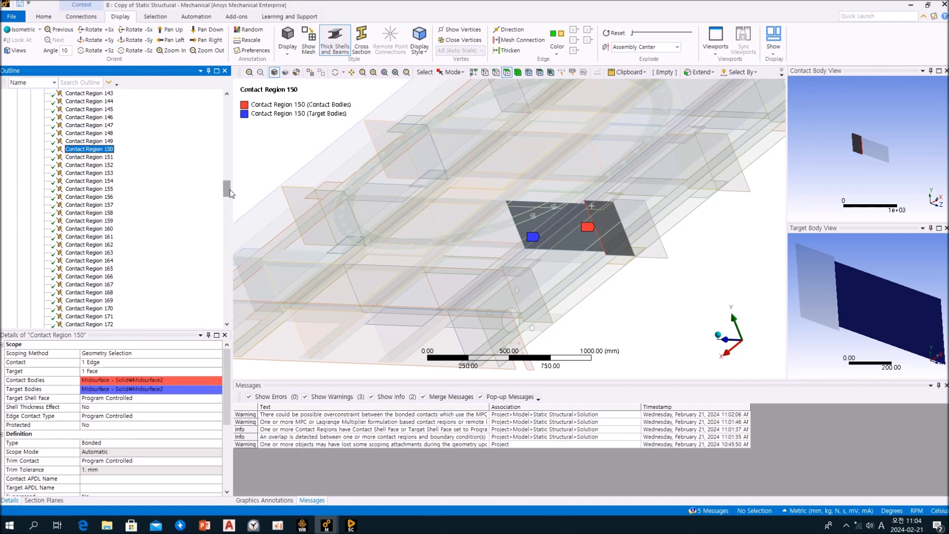
- Check Contact Region 151 and suppress Contact Region 150 between the rib and its neighbouring plate
{"action": "mouse_move", "coordinate": [230, 192]}
{"action": "left_mouse_down"}
{"action": "mouse_move", "coordinate": [222, 106]}
{"action": "mouse_move", "coordinate": [218, 281]}
{"action": "mouse_move", "coordinate": [219, 190]}
{"action": "left_mouse_up"}
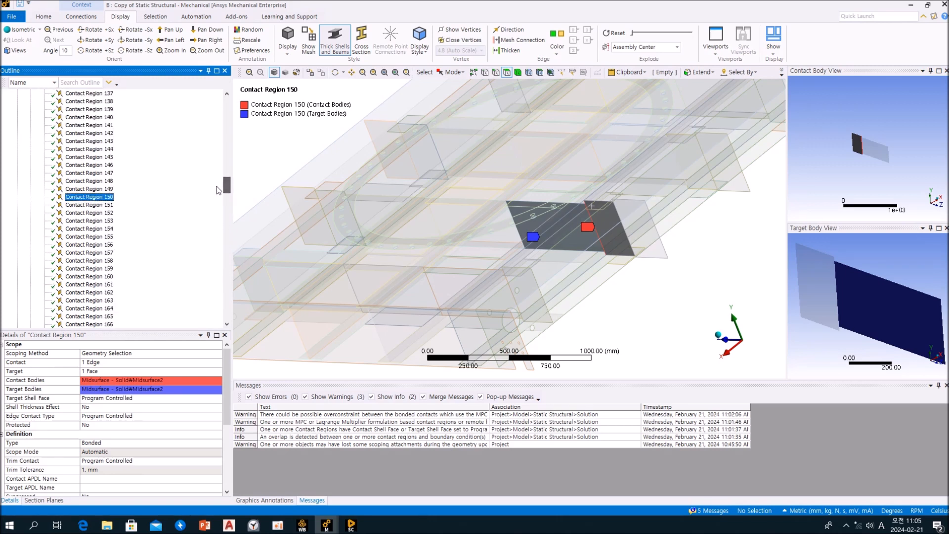
{"action": "left_click", "coordinate": [97, 206]}
{"action": "left_click", "coordinate": [100, 198]}
{"action": "right_click", "coordinate": [101, 198]}
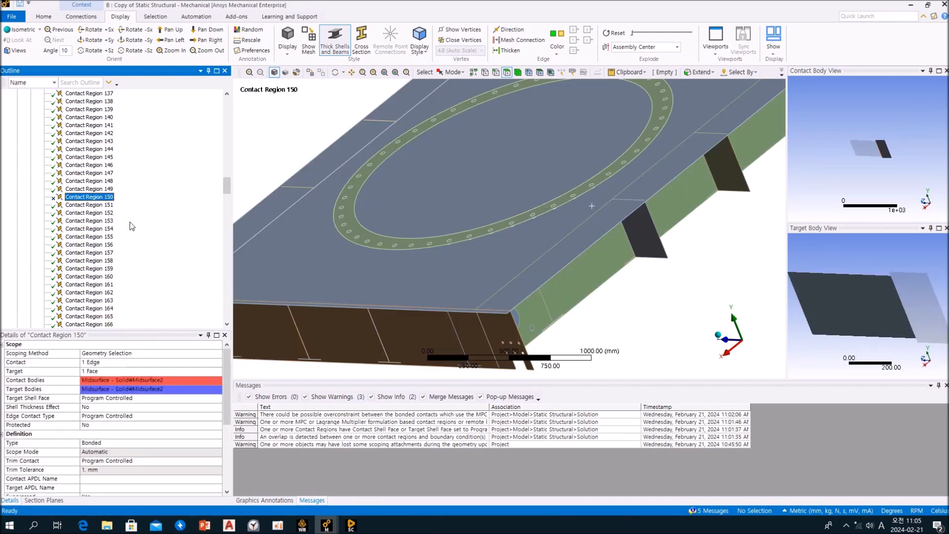
- Suppress Contact Regions 152 and 153, and display Contact Region 154
{"action": "key", "text": "Down"}
{"action": "key", "text": "Down"}
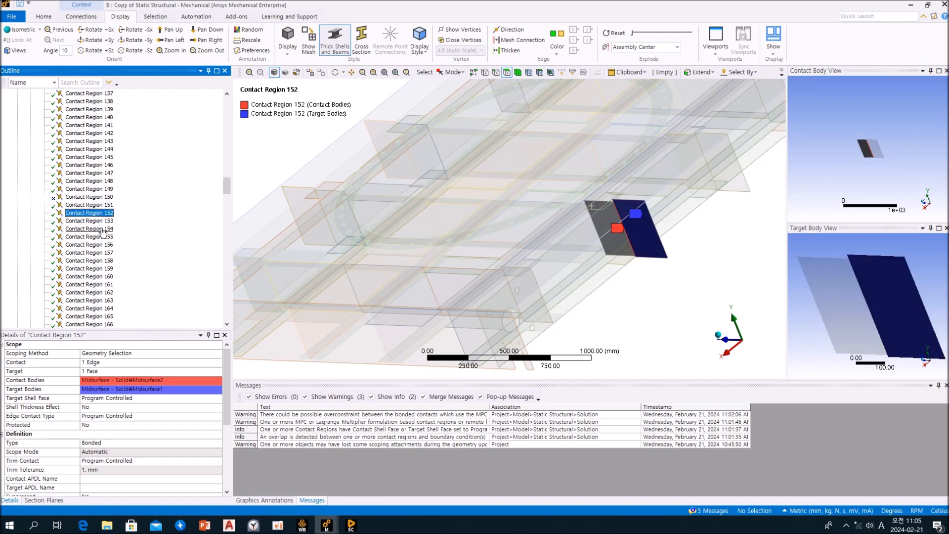
{"action": "right_click", "coordinate": [131, 214]}
{"action": "left_click", "coordinate": [131, 248]}
{"action": "left_click", "coordinate": [105, 221]}
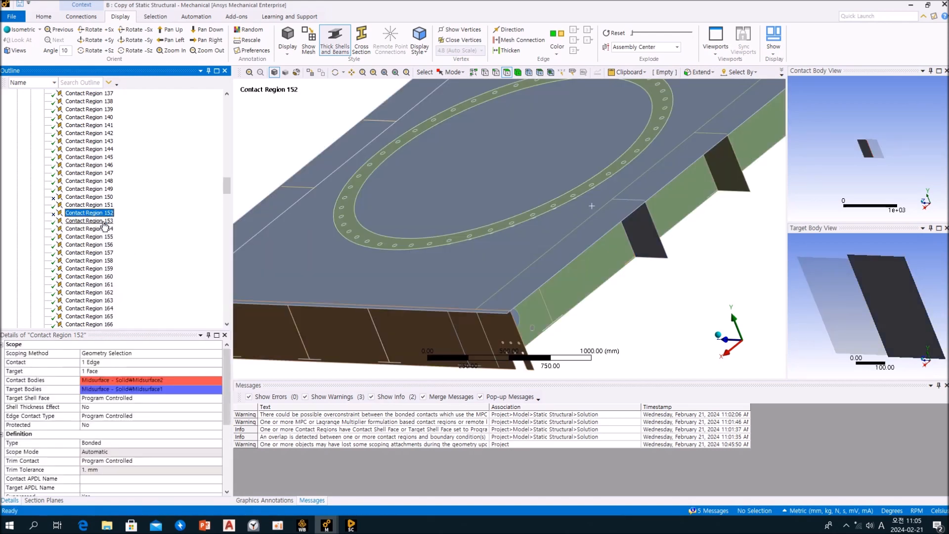
{"action": "right_click", "coordinate": [105, 221]}
{"action": "left_click", "coordinate": [109, 247]}
{"action": "left_click", "coordinate": [105, 229]}
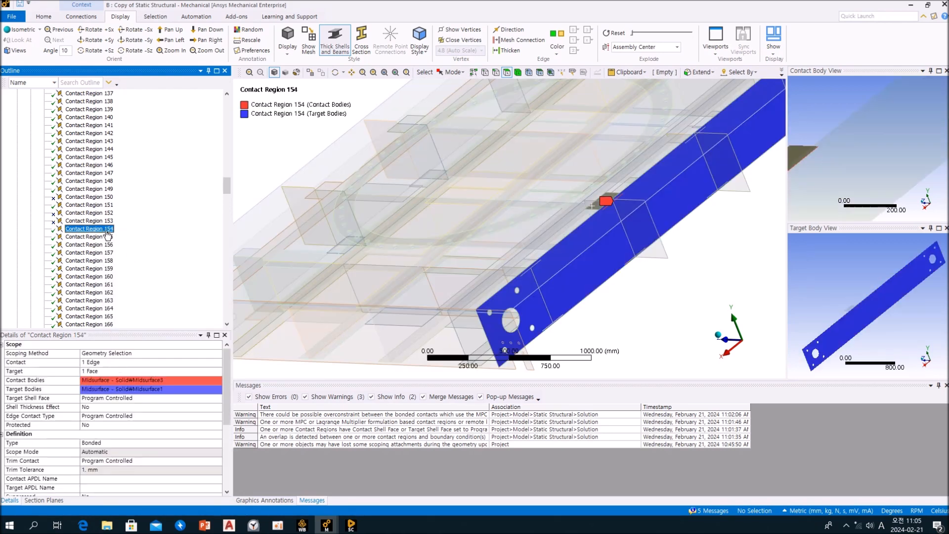
- Check Contact Regions 155 to 158 and suppress Contact Region 156 between the horizontal plate and the long outer strip
{"action": "left_click", "coordinate": [107, 237]}
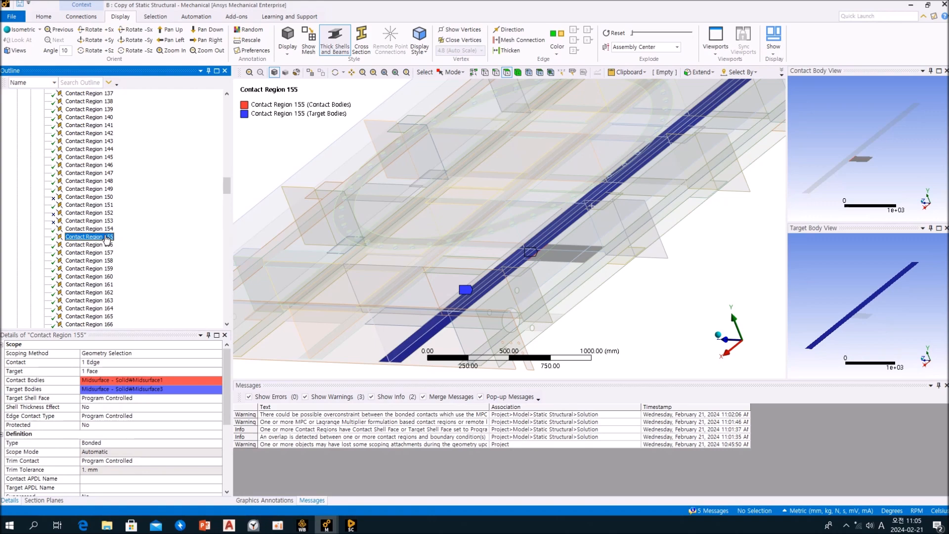
{"action": "middle_click_drag", "start_coordinate": [341, 279], "coordinate": [352, 218]}
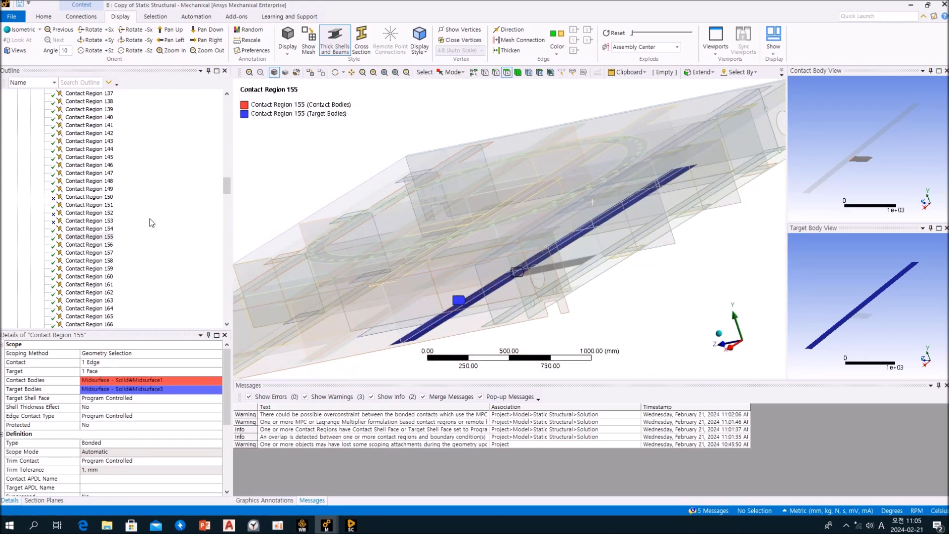
{"action": "scroll", "coordinate": [148, 225], "scroll_direction": "down", "scroll_amount": 3}
{"action": "left_click", "coordinate": [99, 173]}
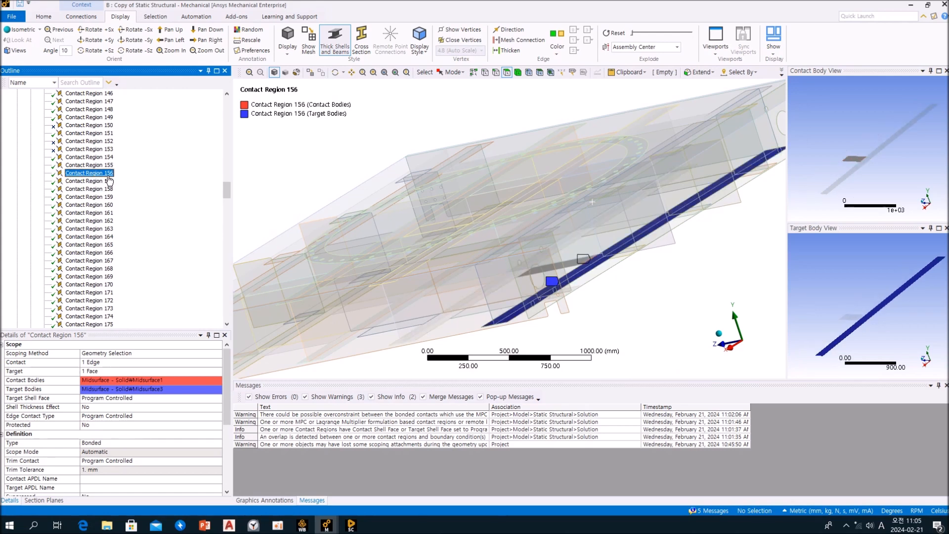
{"action": "left_click", "coordinate": [103, 189]}
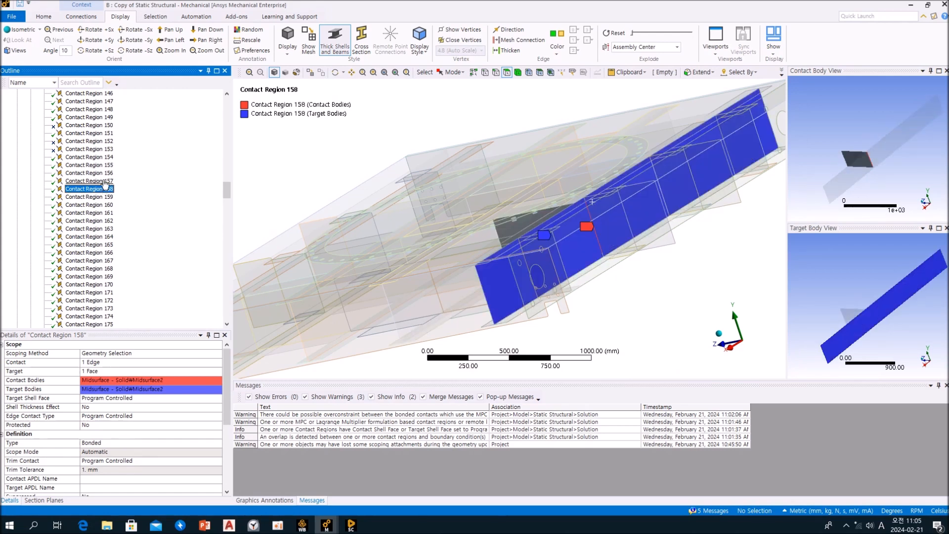
{"action": "left_click", "coordinate": [104, 181]}
{"action": "left_click", "coordinate": [105, 176]}
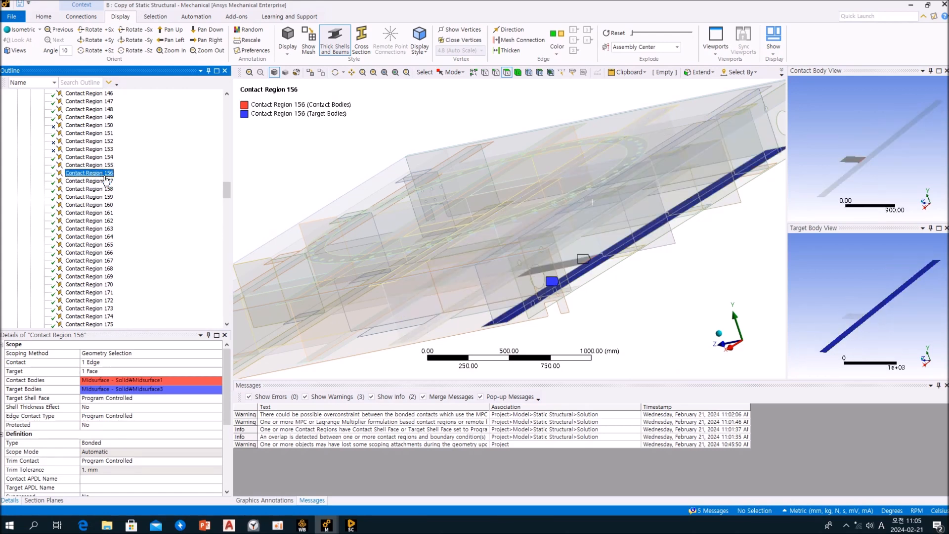
{"action": "right_click", "coordinate": [113, 175]}
{"action": "left_click", "coordinate": [136, 206]}
- Check Contact Region 157 and suppress Contact Region 155 between the horizontal plate and the long inner strip
{"action": "left_click", "coordinate": [101, 181]}
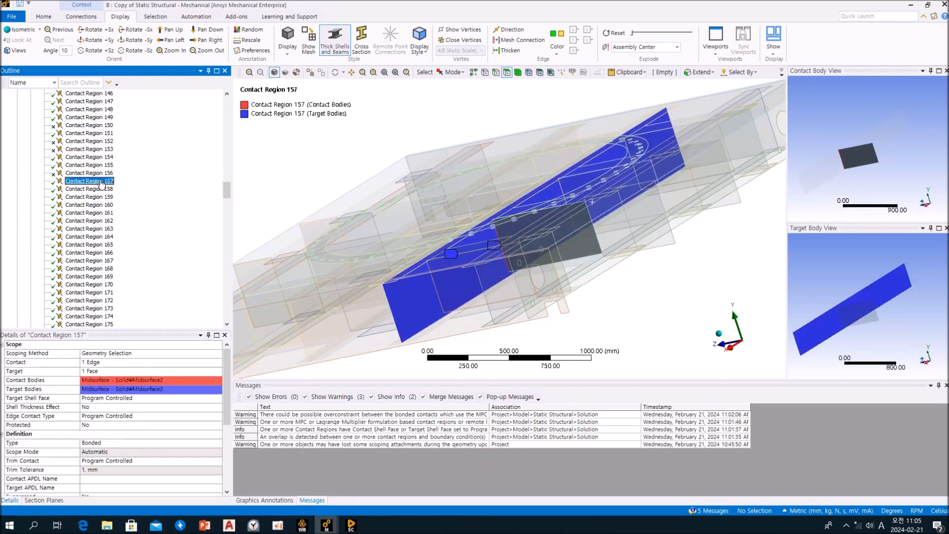
{"action": "left_click", "coordinate": [101, 173]}
{"action": "left_click", "coordinate": [101, 165]}
{"action": "right_click", "coordinate": [101, 167]}
{"action": "left_click", "coordinate": [128, 195]}
- Recheck Contact Regions 154 and 156 to 158, and suppress Contact Region 159 between the rib and its neighbouring plate
{"action": "left_click", "coordinate": [95, 157]}
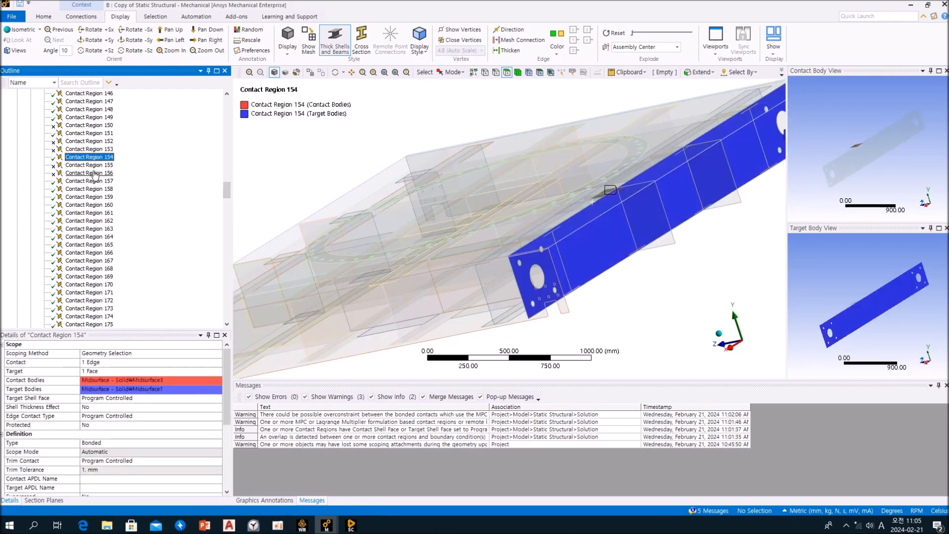
{"action": "left_click", "coordinate": [92, 172]}
{"action": "left_click", "coordinate": [92, 181]}
{"action": "left_click", "coordinate": [93, 189]}
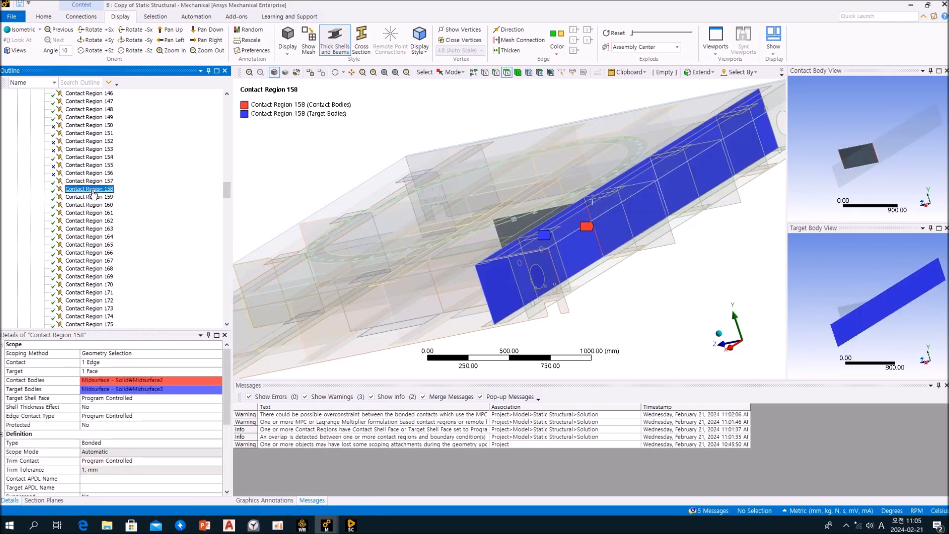
{"action": "left_click", "coordinate": [89, 197]}
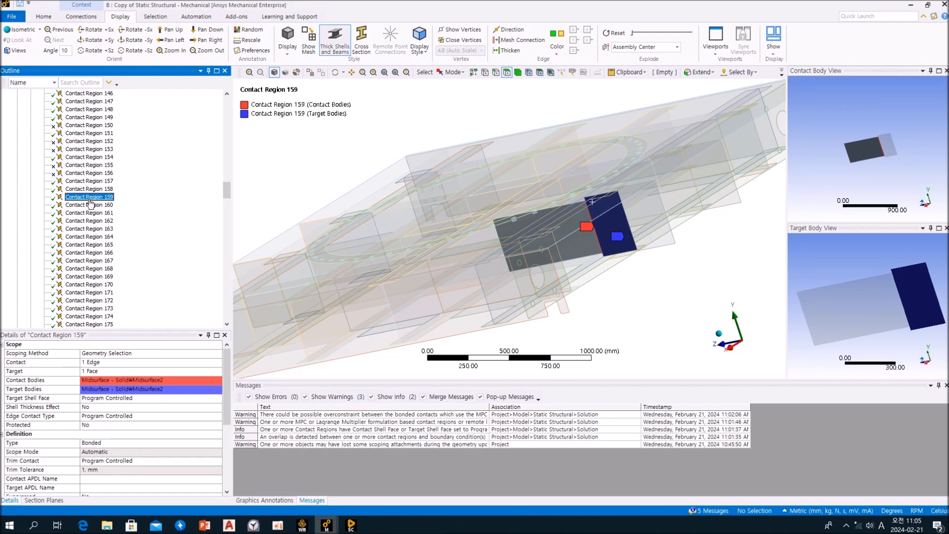
{"action": "right_click", "coordinate": [89, 198]}
{"action": "left_click", "coordinate": [126, 228]}
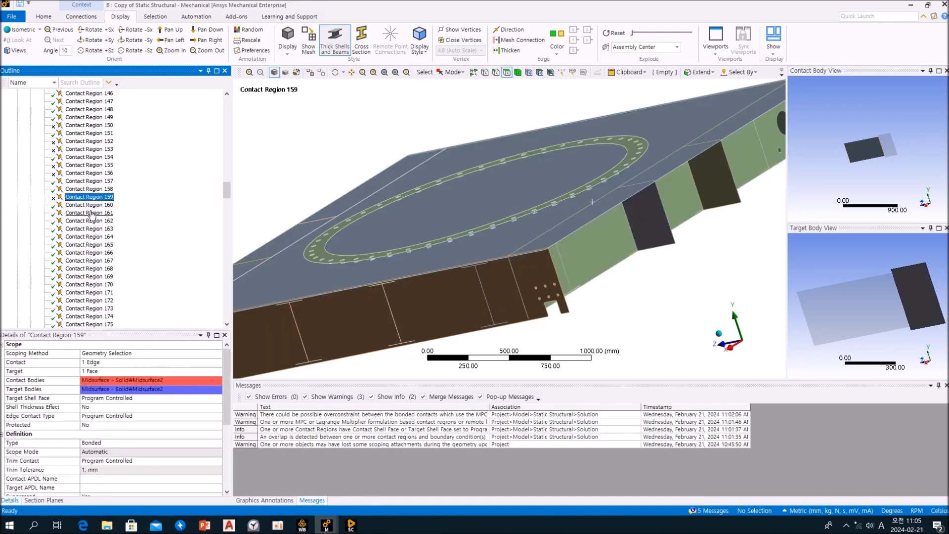
- Suppress Contact Regions 160 and 161
{"action": "left_click", "coordinate": [89, 205]}
{"action": "right_click", "coordinate": [89, 206]}
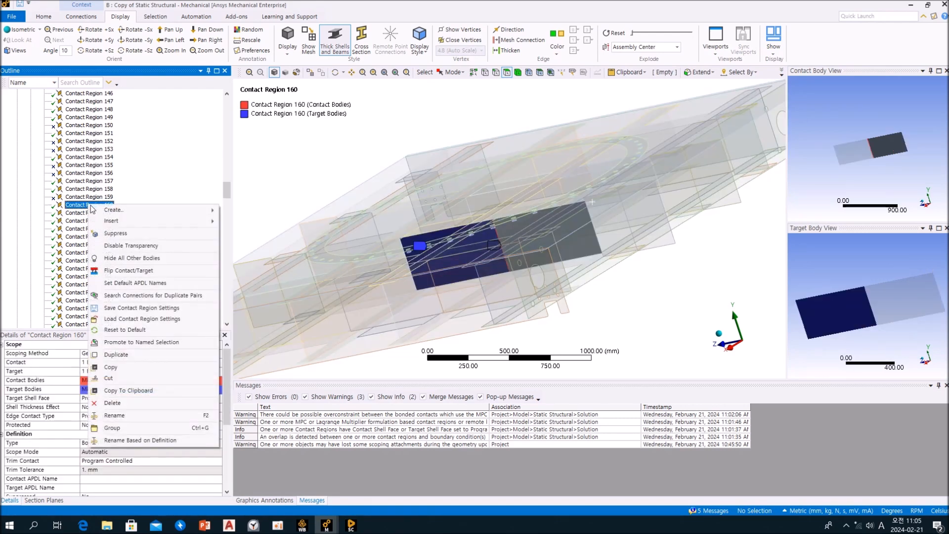
{"action": "left_click", "coordinate": [113, 232]}
{"action": "left_click", "coordinate": [86, 214]}
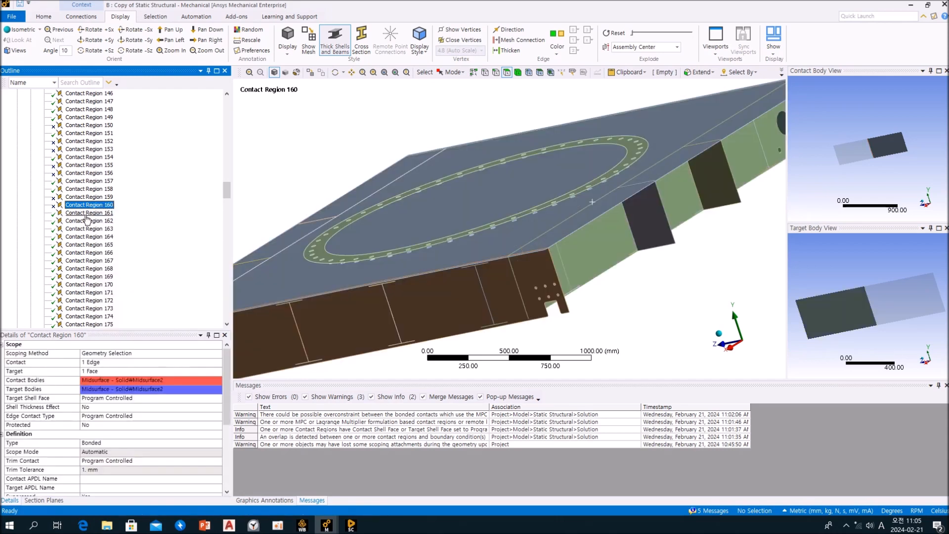
{"action": "right_click", "coordinate": [87, 217]}
{"action": "left_click", "coordinate": [113, 244]}
- Suppress Contact Regions 162, 163 and 164 between the short flange plates and the long strips
{"action": "left_click", "coordinate": [94, 222]}
{"action": "right_click", "coordinate": [96, 226]}
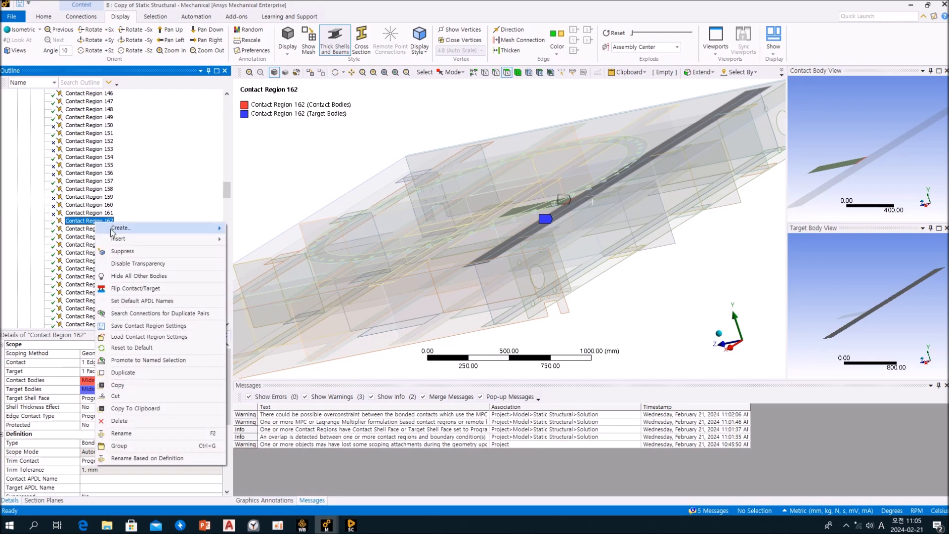
{"action": "left_click", "coordinate": [119, 252]}
{"action": "left_click", "coordinate": [99, 230]}
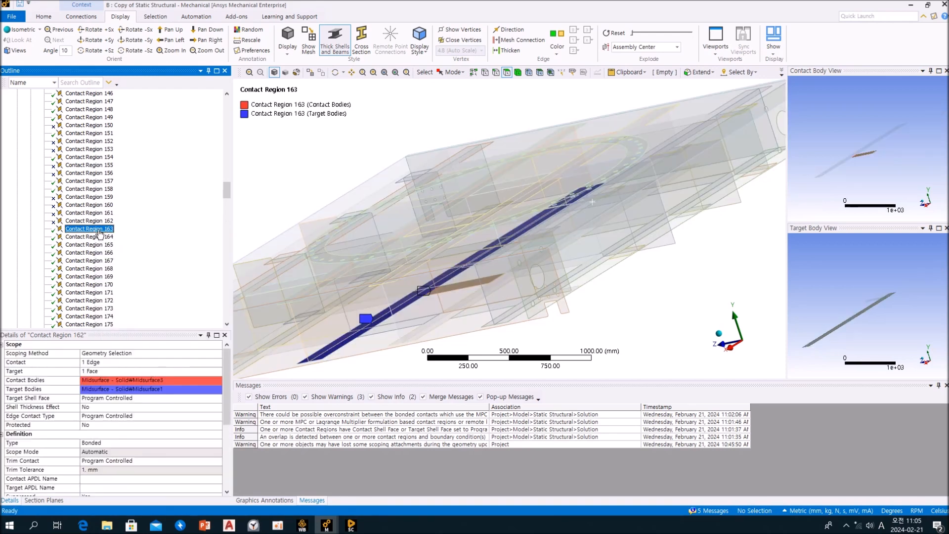
{"action": "right_click", "coordinate": [99, 230]}
{"action": "left_click", "coordinate": [123, 255]}
{"action": "left_click", "coordinate": [98, 238]}
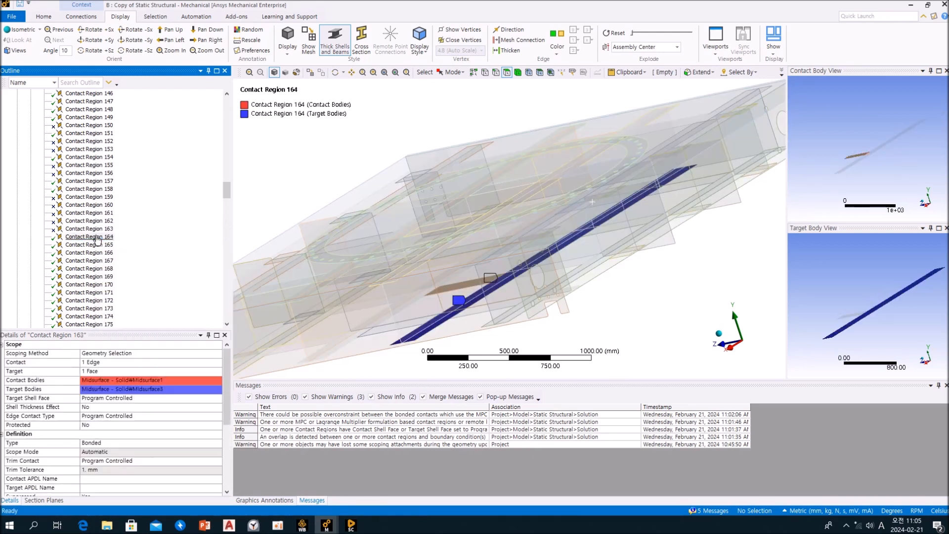
{"action": "right_click", "coordinate": [98, 238]}
{"action": "left_click", "coordinate": [123, 263]}
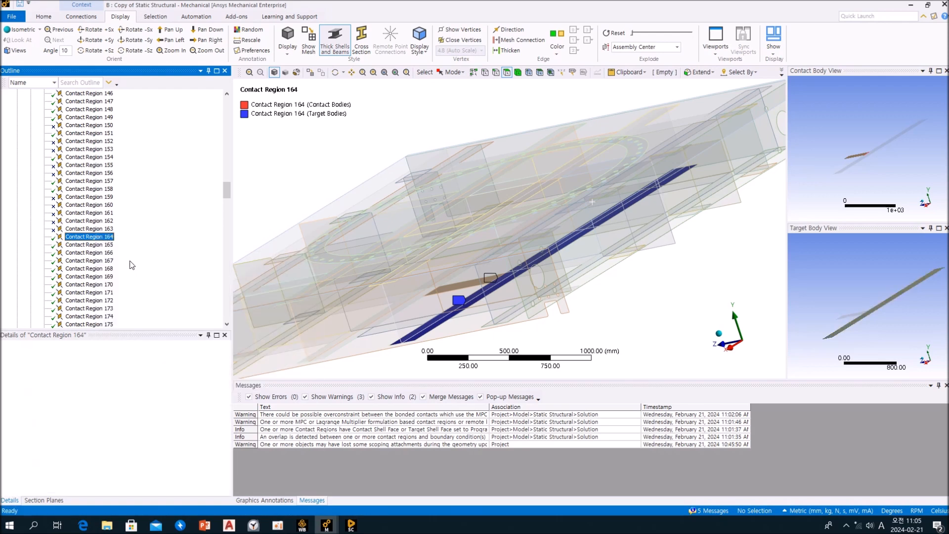
- Check Contact Regions 165 to 169 and suppress Contact Region 167 between the two adjacent ribs
{"action": "left_click", "coordinate": [102, 245]}
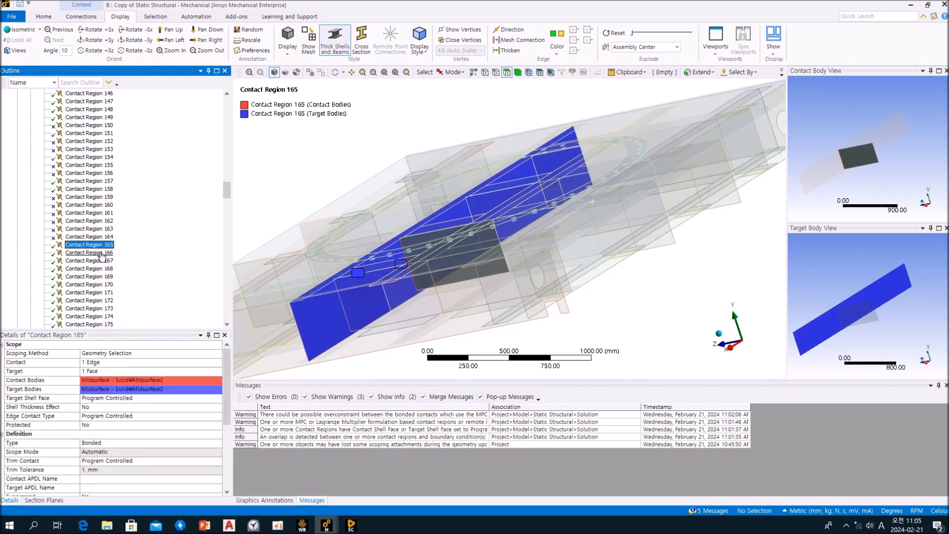
{"action": "left_click", "coordinate": [101, 253]}
{"action": "left_click", "coordinate": [99, 261]}
{"action": "left_click", "coordinate": [97, 269]}
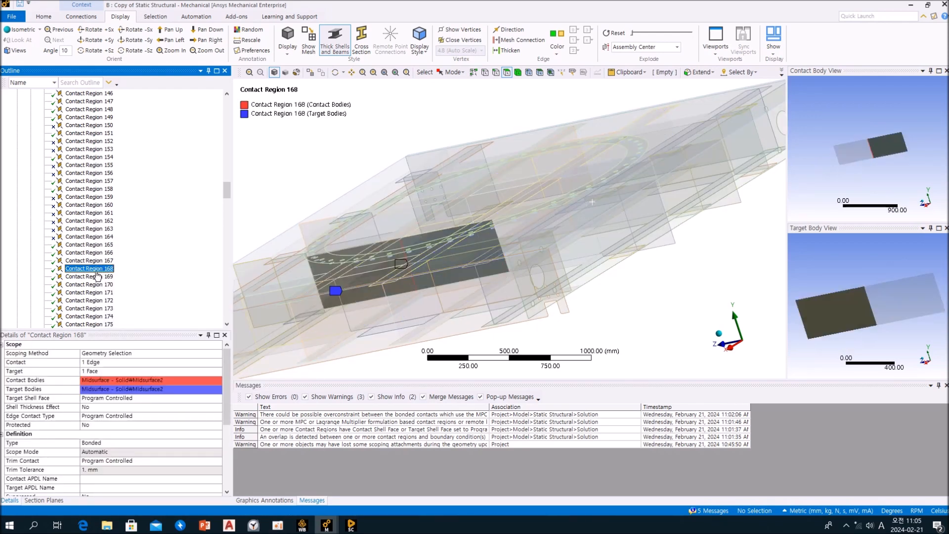
{"action": "left_click", "coordinate": [94, 279]}
{"action": "left_click", "coordinate": [97, 269]}
{"action": "left_click", "coordinate": [97, 262]}
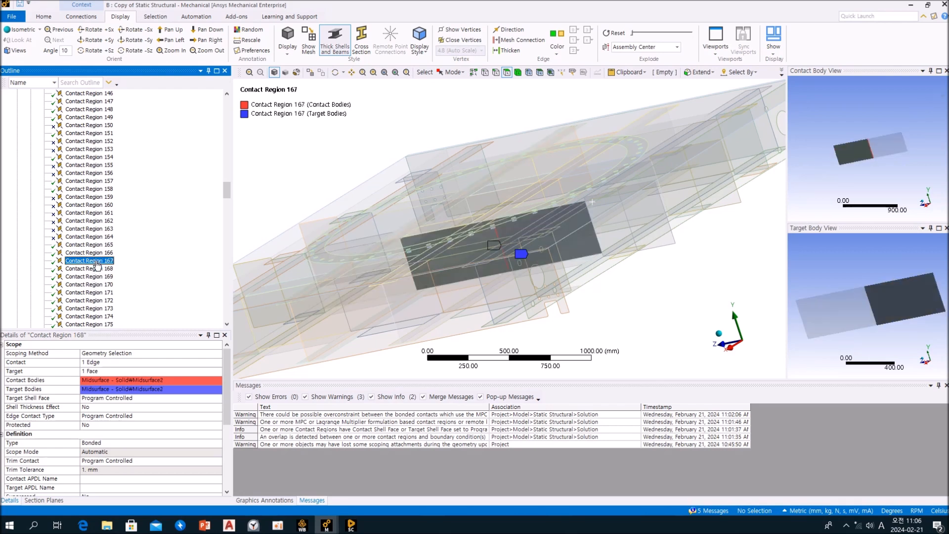
{"action": "right_click", "coordinate": [98, 264]}
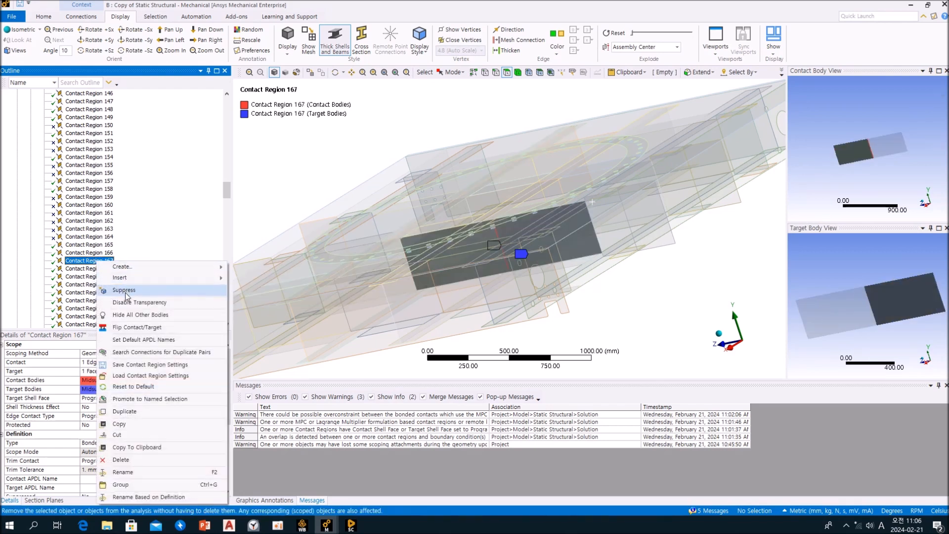
{"action": "left_click", "coordinate": [124, 290]}
- Suppress Contact Regions 168 and 169
{"action": "mouse_move", "coordinate": [228, 190]}
{"action": "left_mouse_down"}
{"action": "mouse_move", "coordinate": [225, 104]}
{"action": "mouse_move", "coordinate": [221, 281]}
{"action": "mouse_move", "coordinate": [226, 197]}
{"action": "left_mouse_up"}
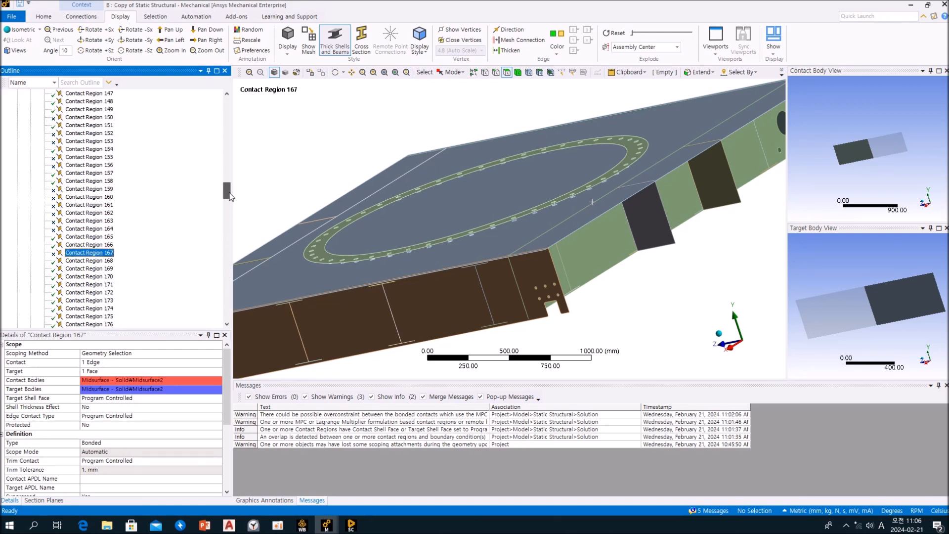
{"action": "left_click", "coordinate": [99, 245]}
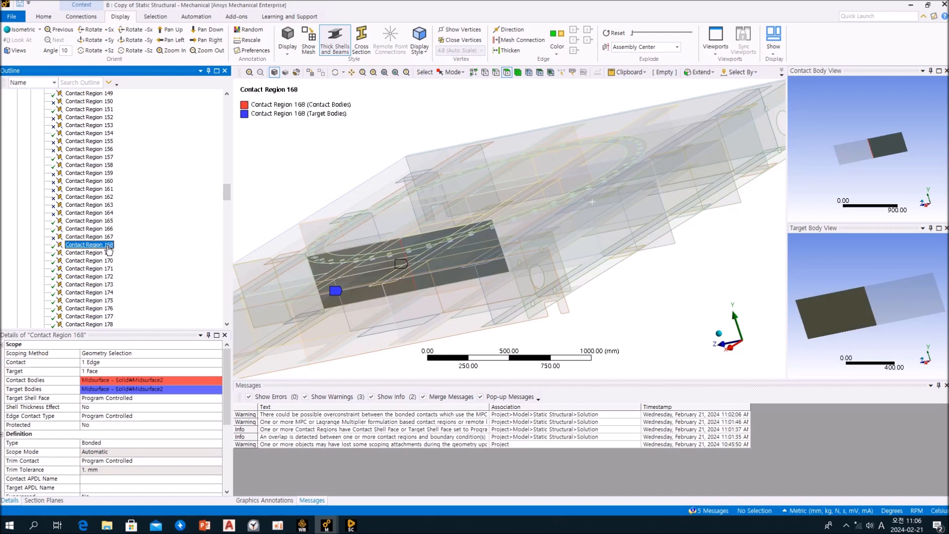
{"action": "right_click", "coordinate": [110, 250]}
{"action": "left_click", "coordinate": [105, 253]}
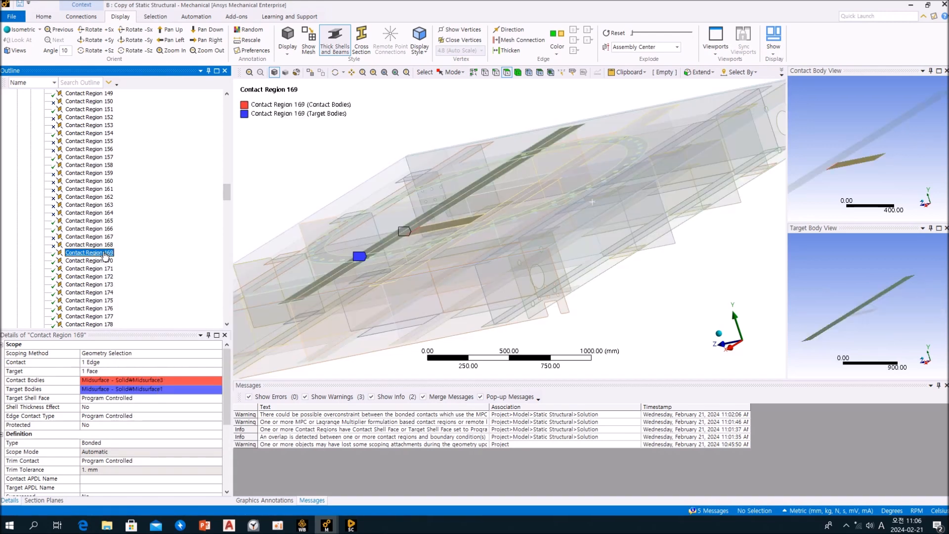
{"action": "right_click", "coordinate": [105, 261]}
- Suppress Contact Regions 170, 171 and 172 between the short flange plates and the long strips
{"action": "left_click", "coordinate": [105, 261]}
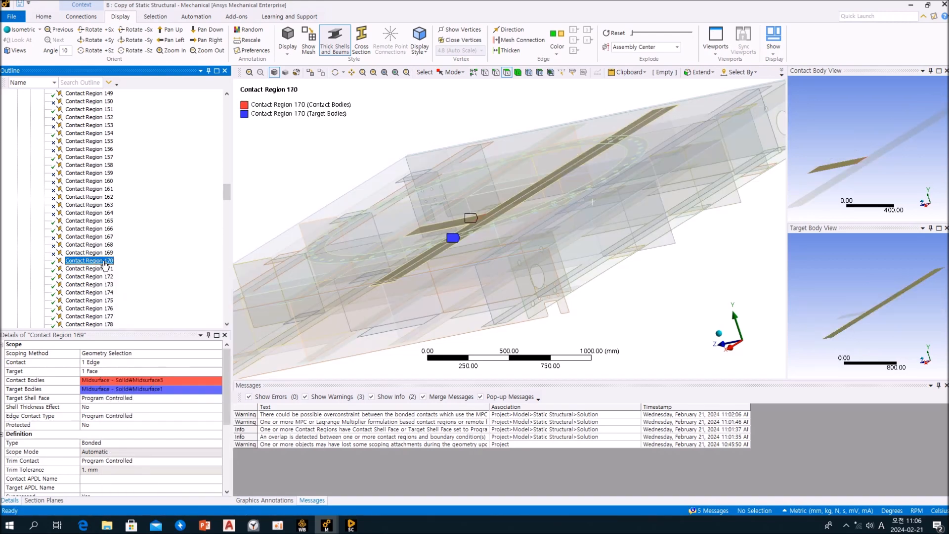
{"action": "right_click", "coordinate": [105, 268]}
{"action": "left_click", "coordinate": [106, 270]}
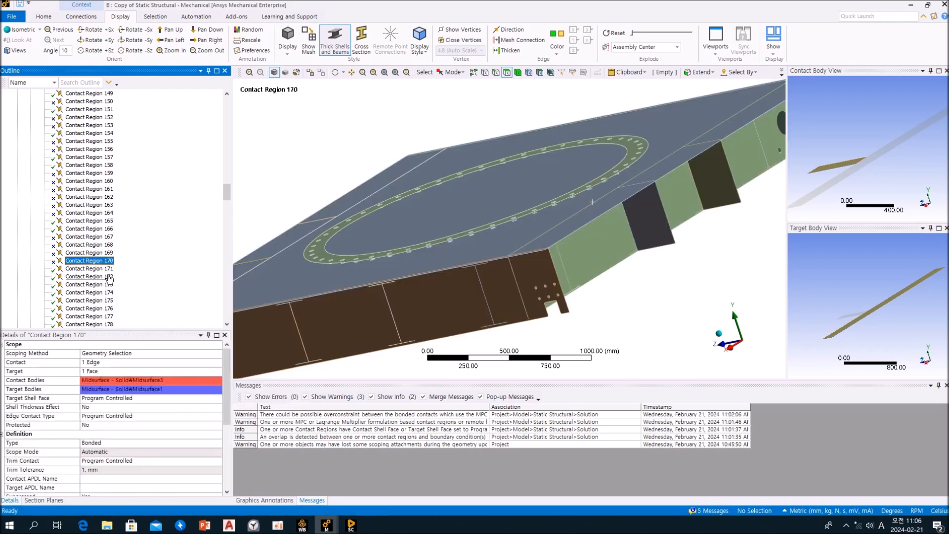
{"action": "right_click", "coordinate": [105, 276]}
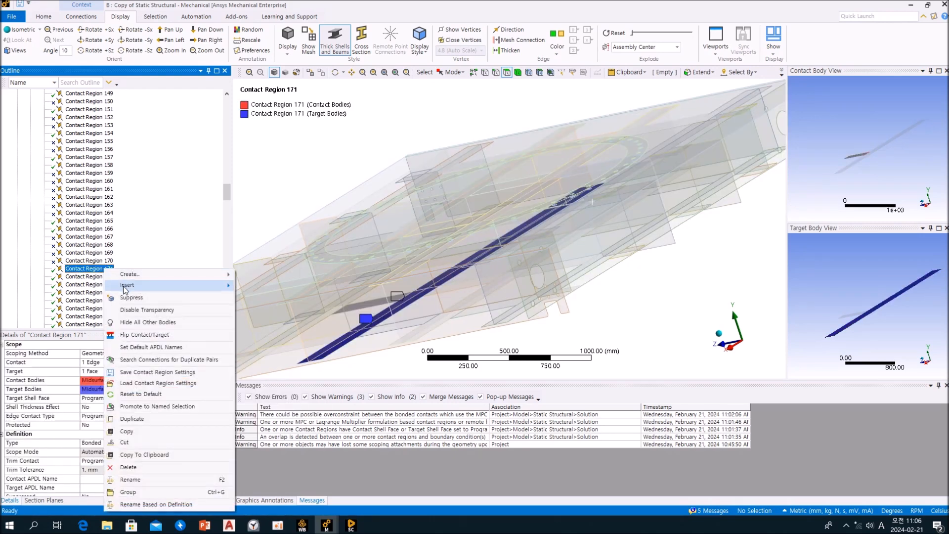
{"action": "left_click", "coordinate": [106, 281]}
{"action": "right_click", "coordinate": [106, 279]}
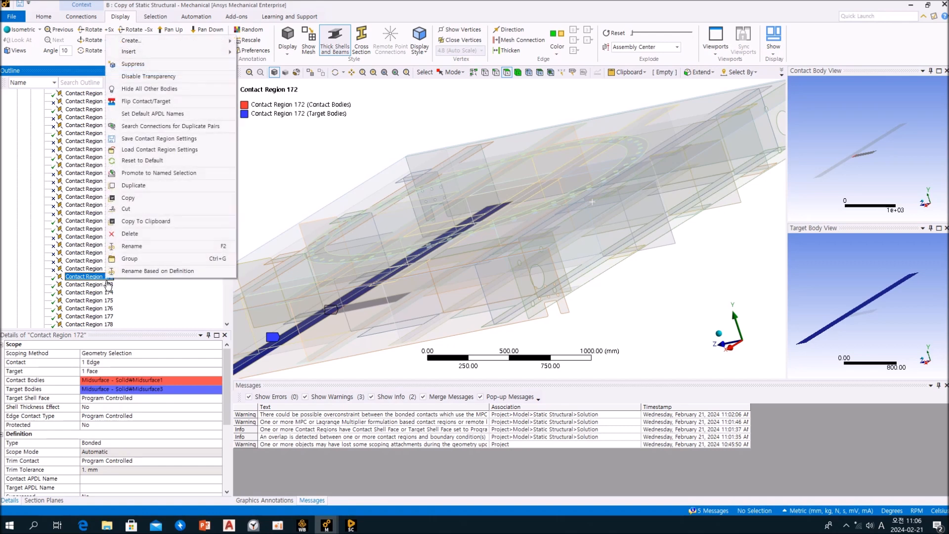
{"action": "left_click", "coordinate": [148, 66]}
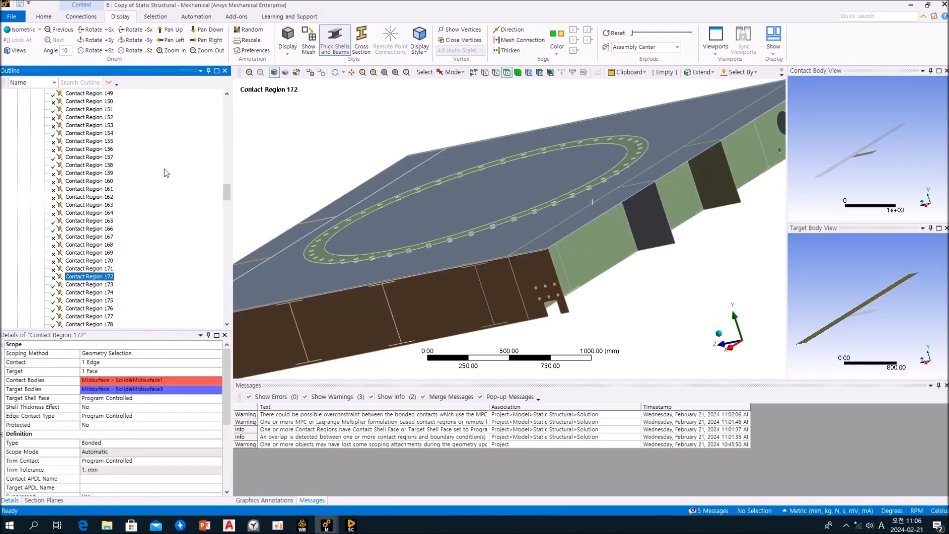
- Look through the contact list for active regions and examine which rib and long plate Contact Region 173 bonds
{"action": "scroll", "coordinate": [174, 206], "scroll_direction": "up", "scroll_amount": 15}
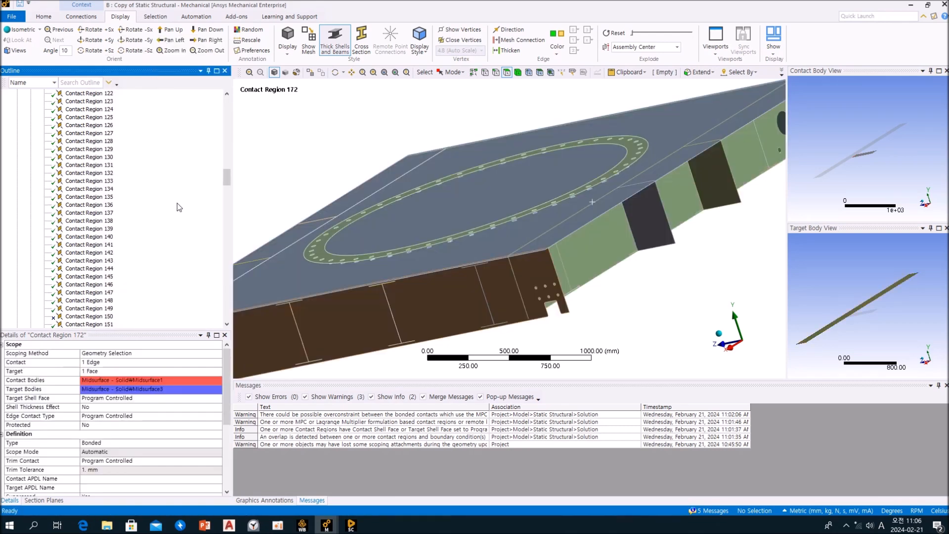
{"action": "scroll", "coordinate": [179, 207], "scroll_direction": "down", "scroll_amount": 16}
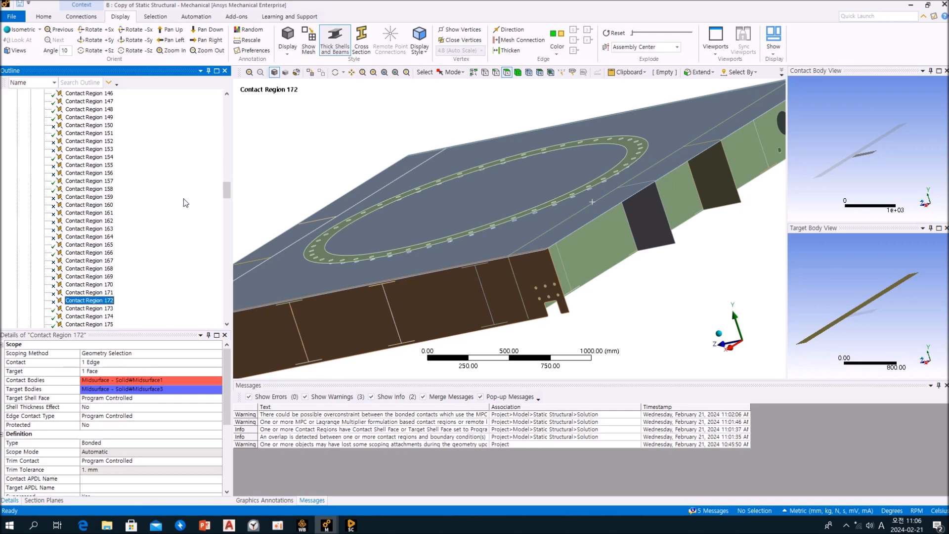
{"action": "scroll", "coordinate": [183, 200], "scroll_direction": "down", "scroll_amount": 3}
{"action": "left_click", "coordinate": [99, 190]}
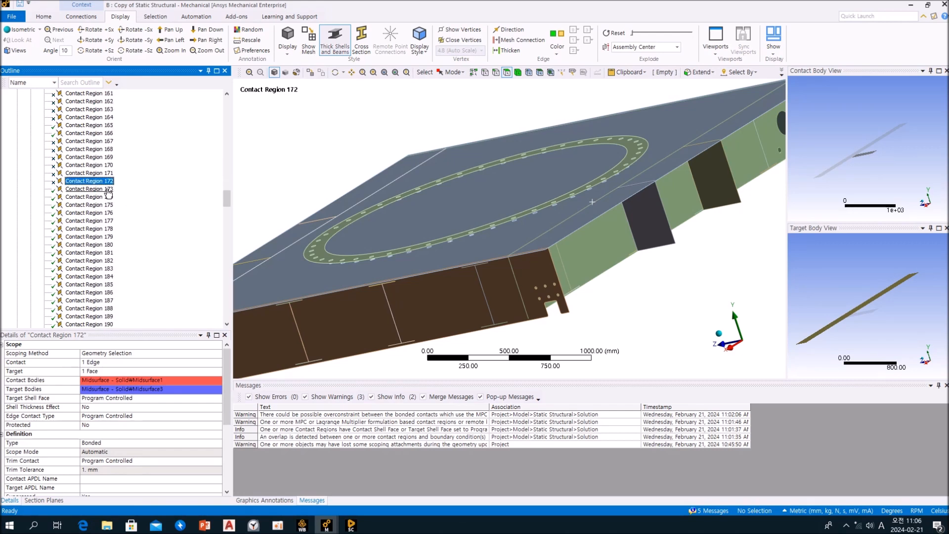
{"action": "scroll", "coordinate": [455, 243], "scroll_direction": "down", "scroll_amount": 3}
{"action": "middle_click_drag", "start_coordinate": [533, 227], "coordinate": [553, 217]}
{"action": "left_click", "coordinate": [177, 227]}
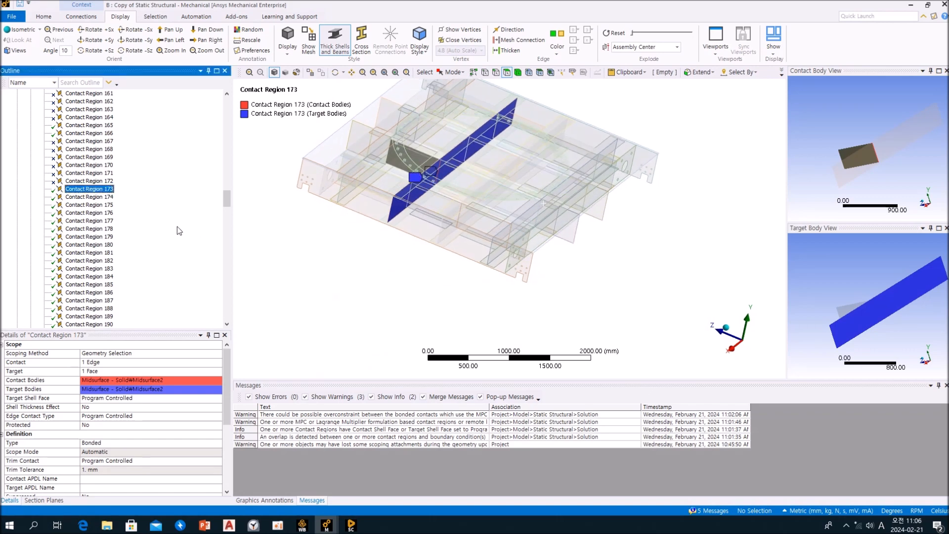
- Check the contacts following Contact Region 173 and suppress Contact Region 175 between the two adjacent ribs
{"action": "key", "text": "Down"}
{"action": "key", "text": "Down"}
{"action": "key", "text": "Down"}
{"action": "key", "text": "Up"}
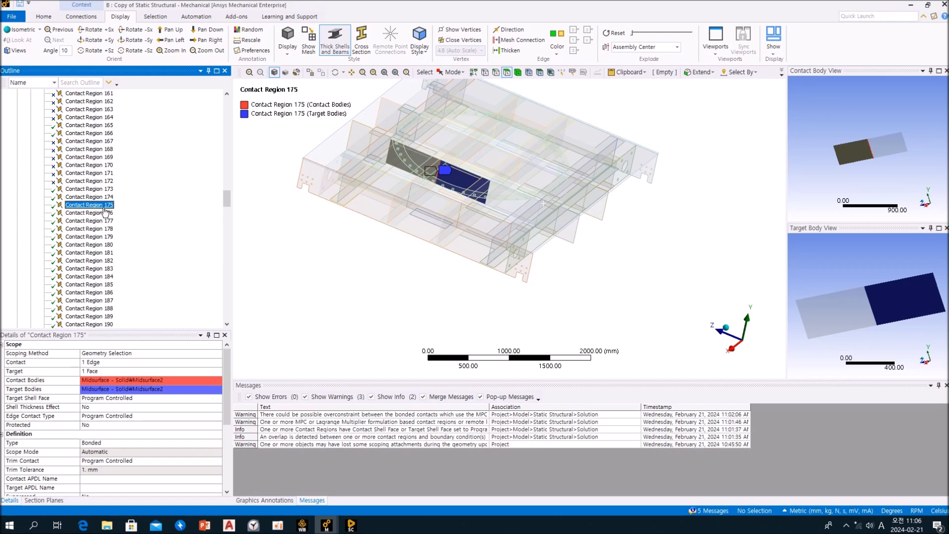
{"action": "right_click", "coordinate": [105, 211]}
{"action": "left_click", "coordinate": [128, 178]}
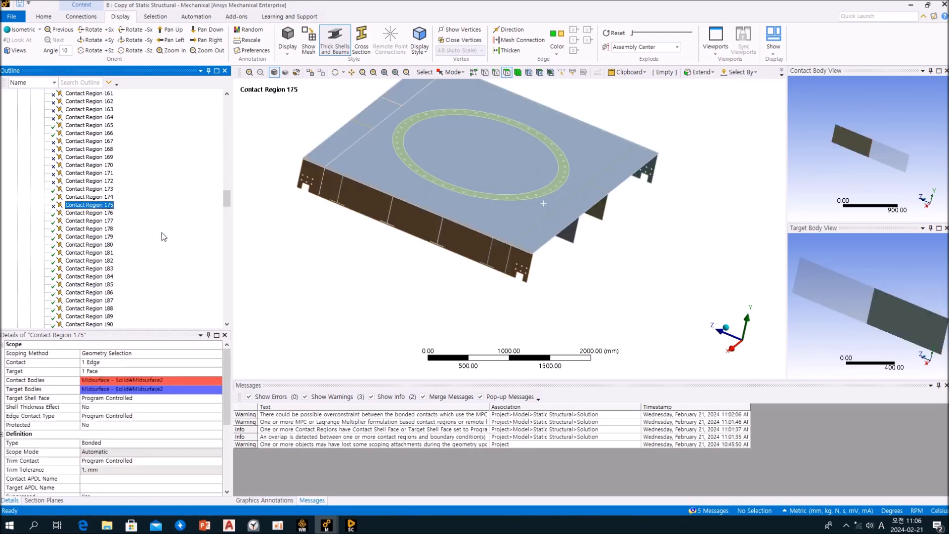
- Suppress Contact Region 176 and display Contact Region 177
{"action": "key", "text": "Down"}
{"action": "key", "text": "Down"}
{"action": "right_click", "coordinate": [108, 213]}
{"action": "left_click", "coordinate": [158, 243]}
{"action": "key", "text": "Down"}
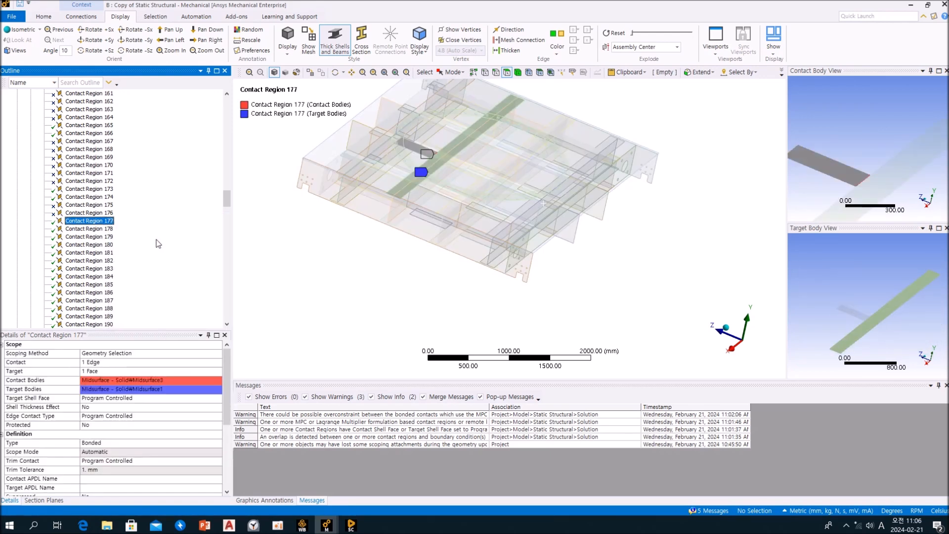
- Suppress Contact Regions 177 and 178 between the short flange plate and the long strips
{"action": "right_click", "coordinate": [99, 230]}
{"action": "left_click", "coordinate": [110, 272]}
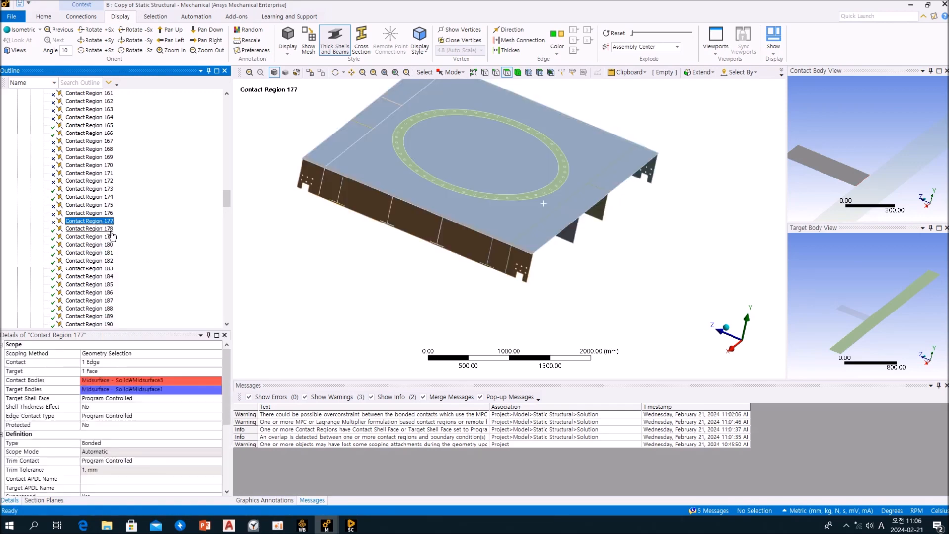
{"action": "left_click", "coordinate": [89, 237], "text": "shift"}
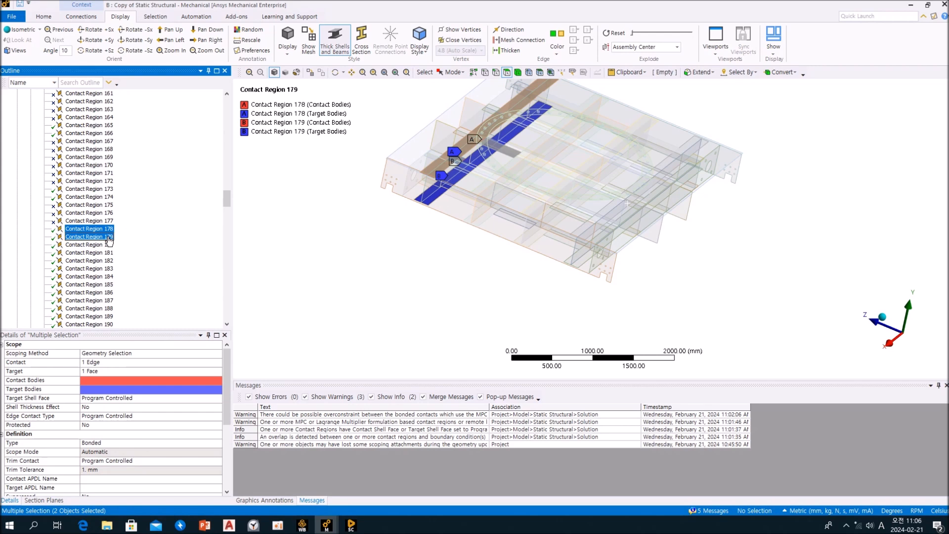
{"action": "left_click", "coordinate": [94, 229]}
{"action": "right_click", "coordinate": [108, 230]}
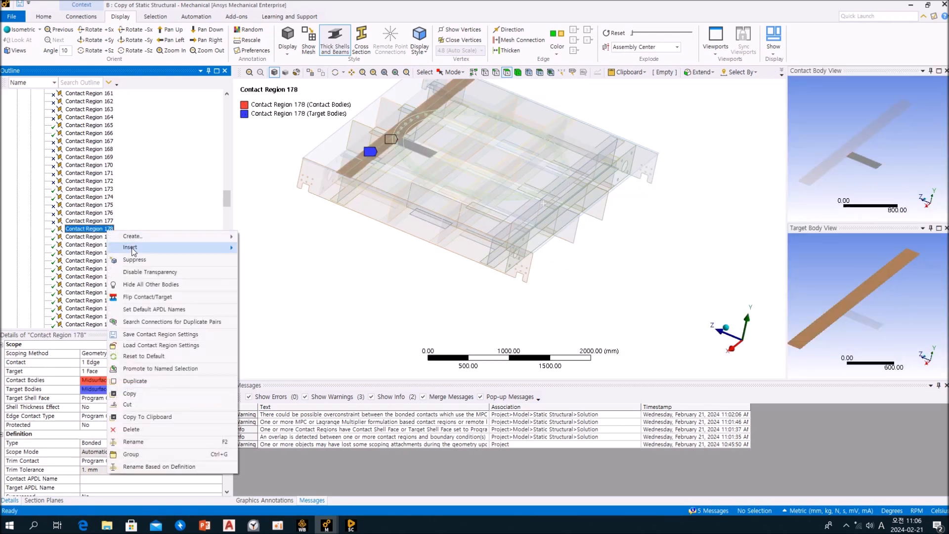
{"action": "left_click", "coordinate": [134, 260]}
- Suppress Contact Region 179 between the small plate and the long strip, and display Contact Region 180
{"action": "left_click", "coordinate": [103, 237]}
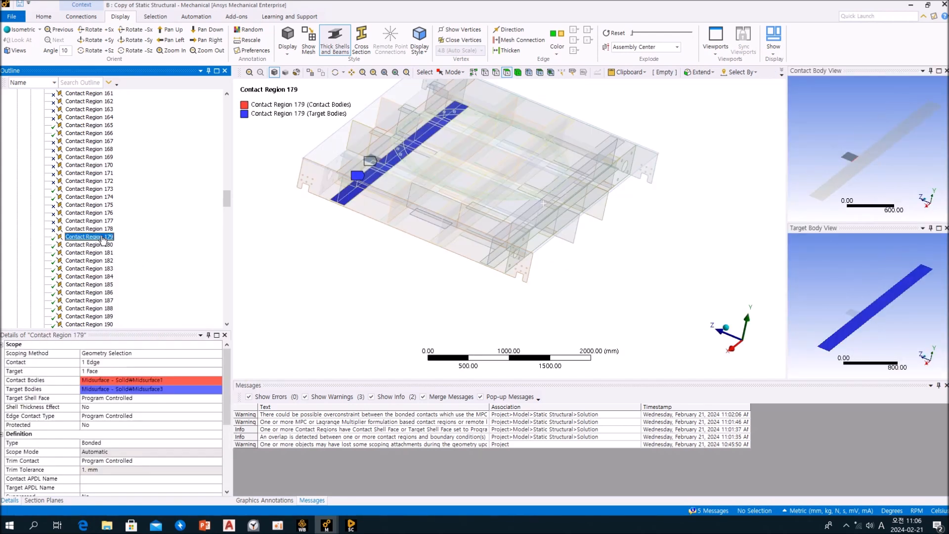
{"action": "right_click", "coordinate": [104, 237]}
{"action": "left_click", "coordinate": [129, 264]}
{"action": "left_click", "coordinate": [102, 245]}
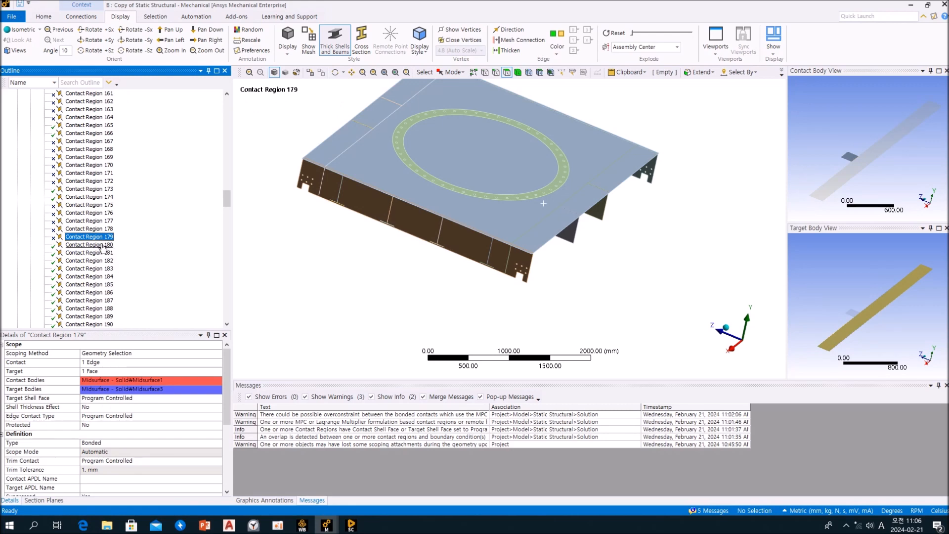
{"action": "middle_click_drag", "start_coordinate": [351, 244], "coordinate": [330, 250]}
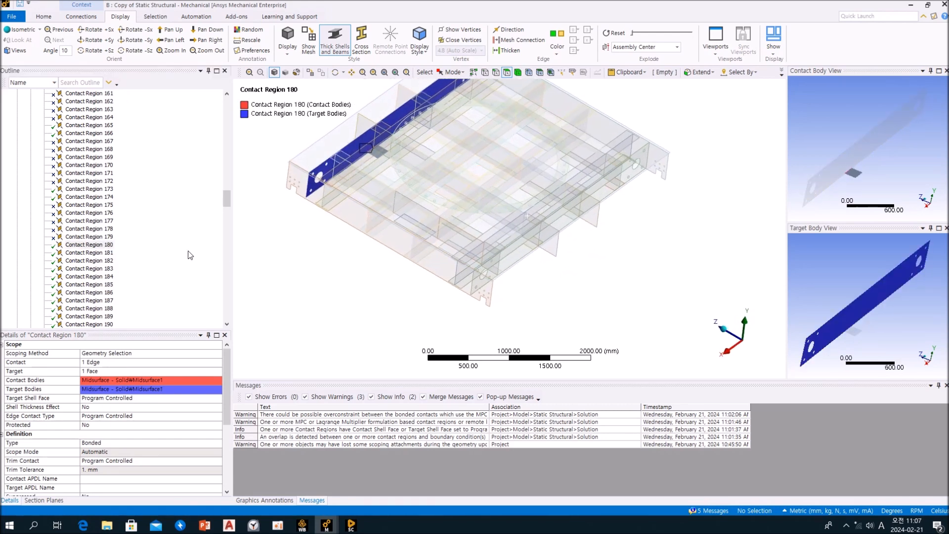
- Temporarily unsuppress Contact Region 179 to examine the bodies it bonds, and suppress it again
{"action": "left_click", "coordinate": [102, 236]}
{"action": "right_click", "coordinate": [101, 237]}
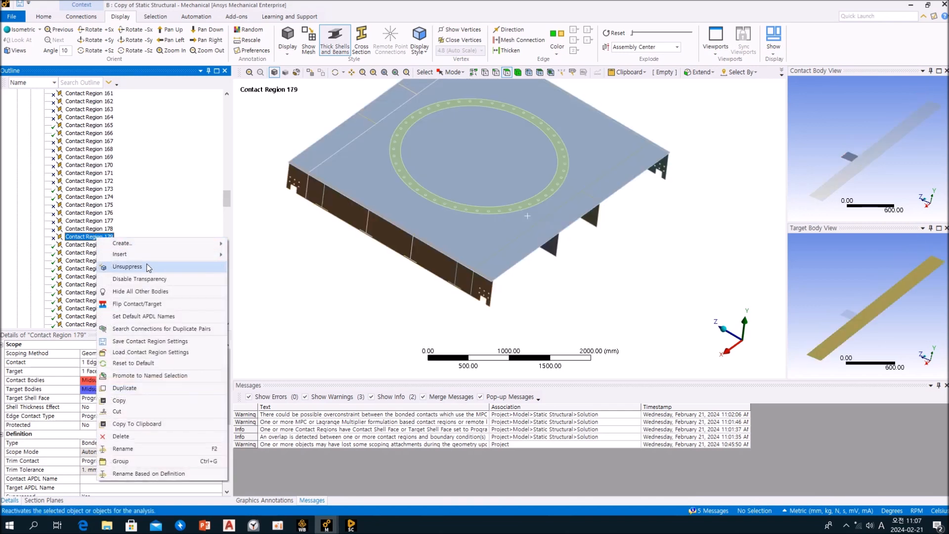
{"action": "left_click", "coordinate": [146, 268]}
{"action": "middle_click_drag", "start_coordinate": [312, 263], "coordinate": [315, 256]}
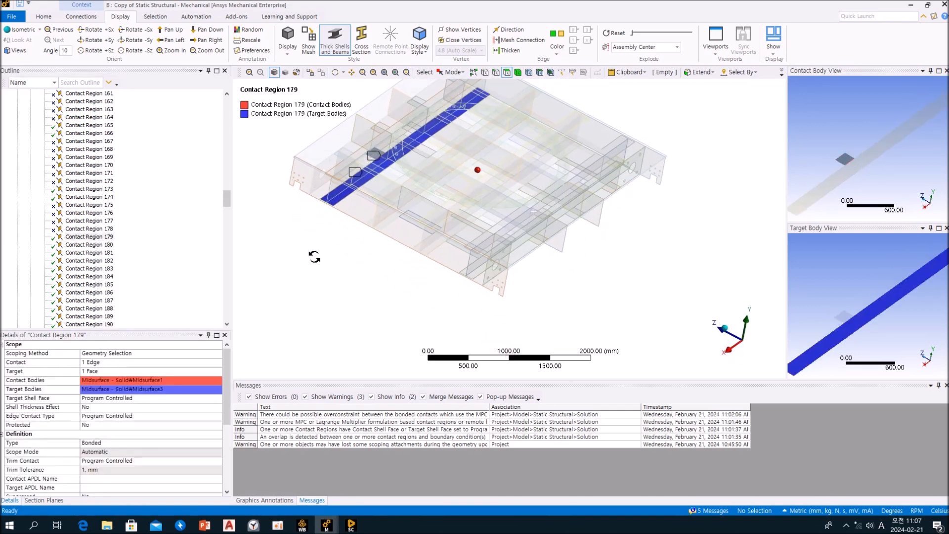
{"action": "left_click", "coordinate": [168, 237]}
{"action": "right_click", "coordinate": [96, 237]}
{"action": "left_click", "coordinate": [146, 268]}
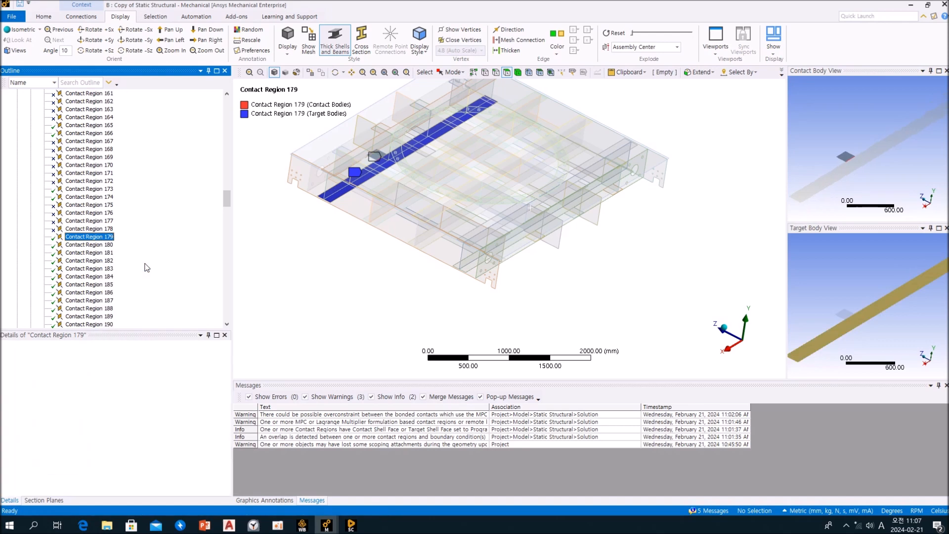
- Check the contacts following Contact Region 179 and suppress Contact Region 184 between the two adjacent ribs
{"action": "key", "text": "Down"}
{"action": "key", "text": "Down"}
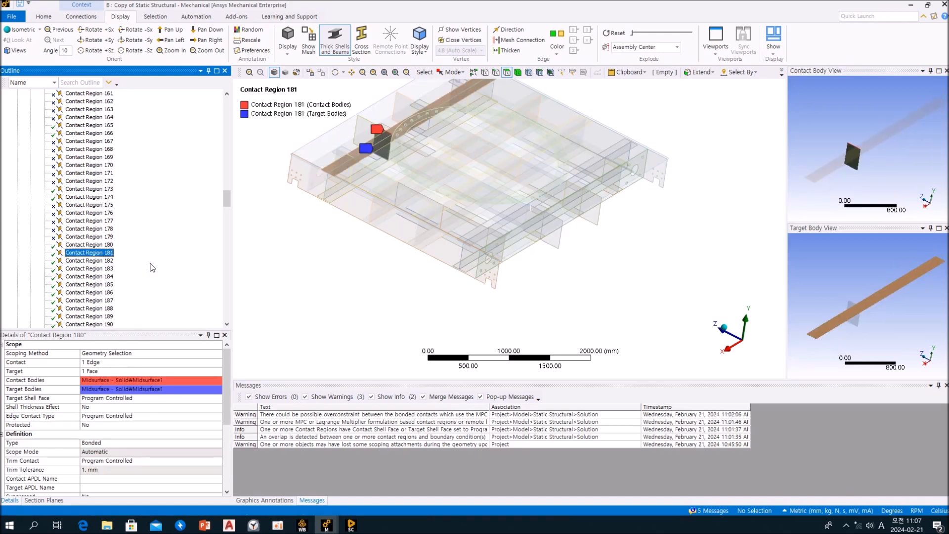
{"action": "key", "text": "Down"}
{"action": "key", "text": "Down"}
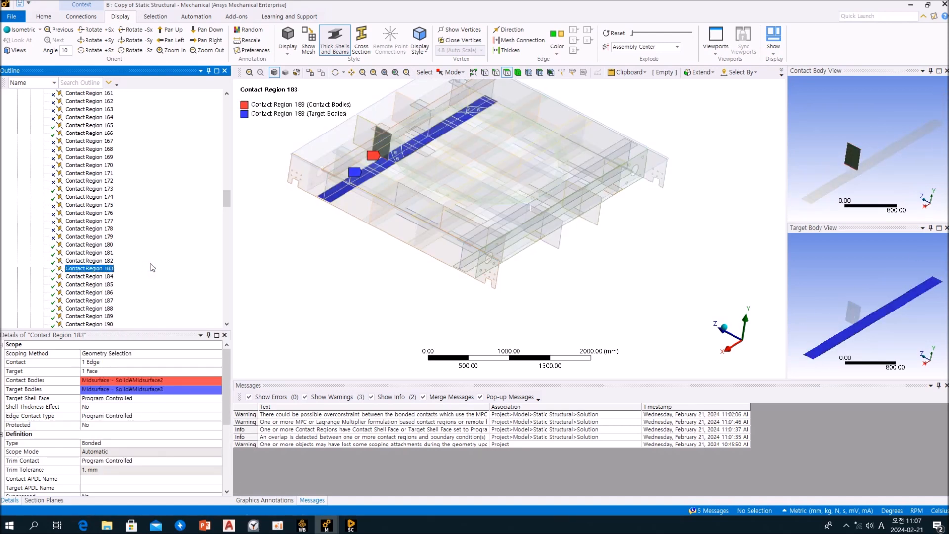
{"action": "key", "text": "Down"}
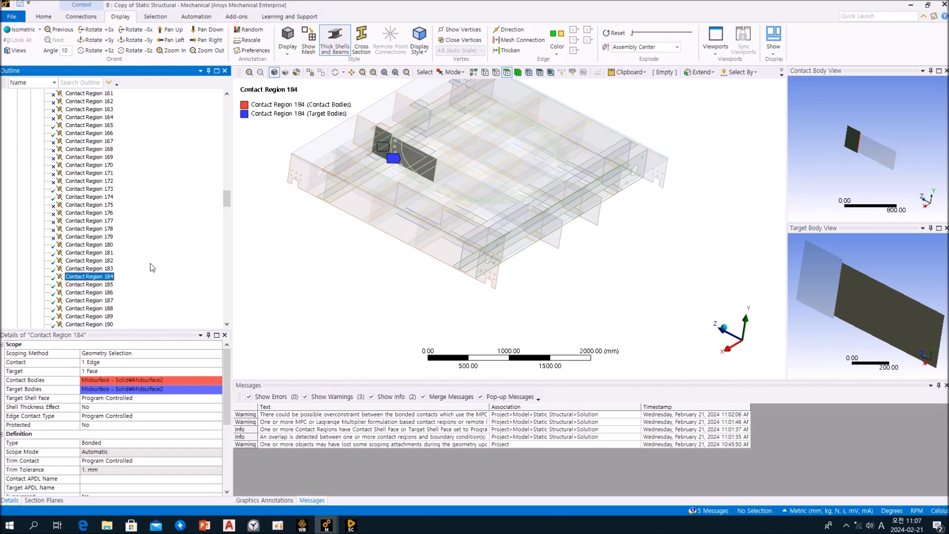
{"action": "right_click", "coordinate": [97, 280]}
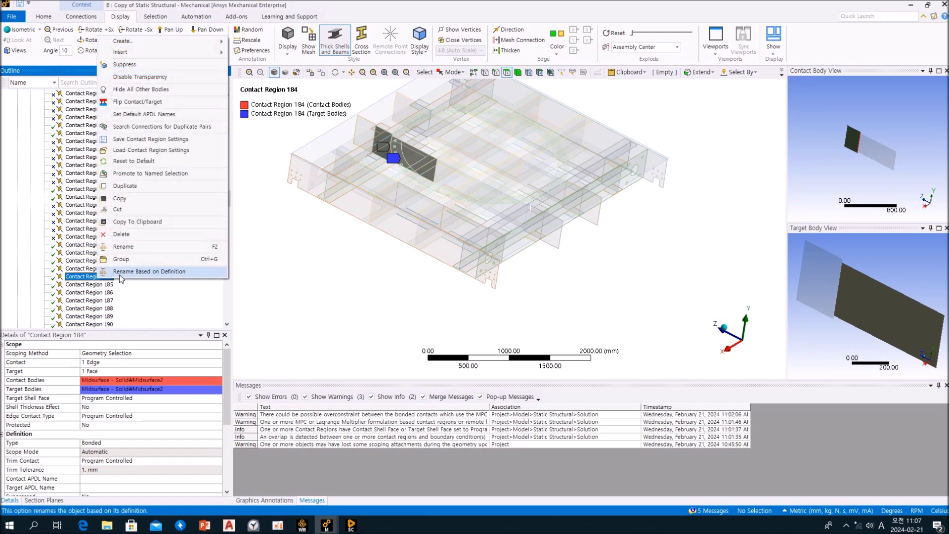
{"action": "left_click", "coordinate": [162, 71]}
- Check Contact Regions 185 and 186 and suppress Contact Region 187 between the two adjacent ribs
{"action": "scroll", "coordinate": [178, 201], "scroll_direction": "down", "scroll_amount": 4}
{"action": "left_click", "coordinate": [110, 192]}
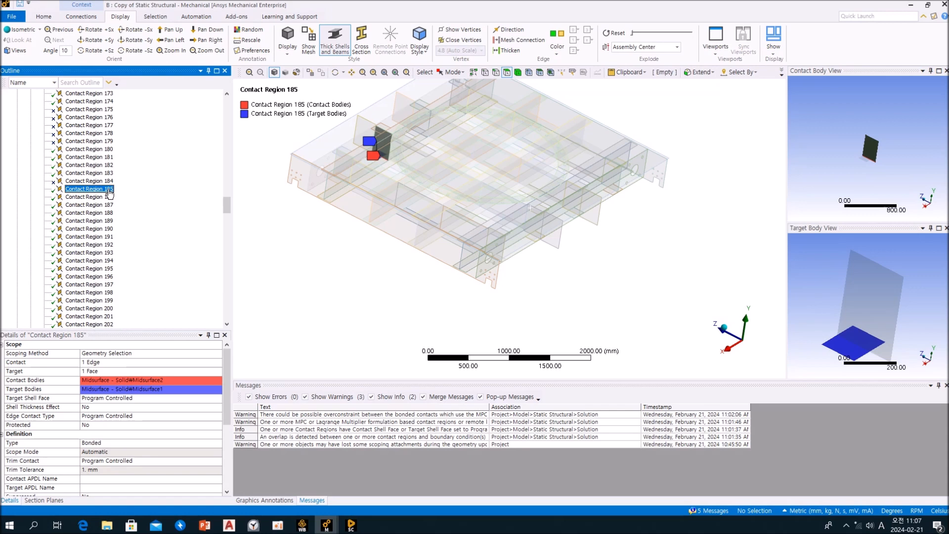
{"action": "middle_click_drag", "start_coordinate": [327, 219], "coordinate": [296, 224]}
{"action": "left_click", "coordinate": [146, 225]}
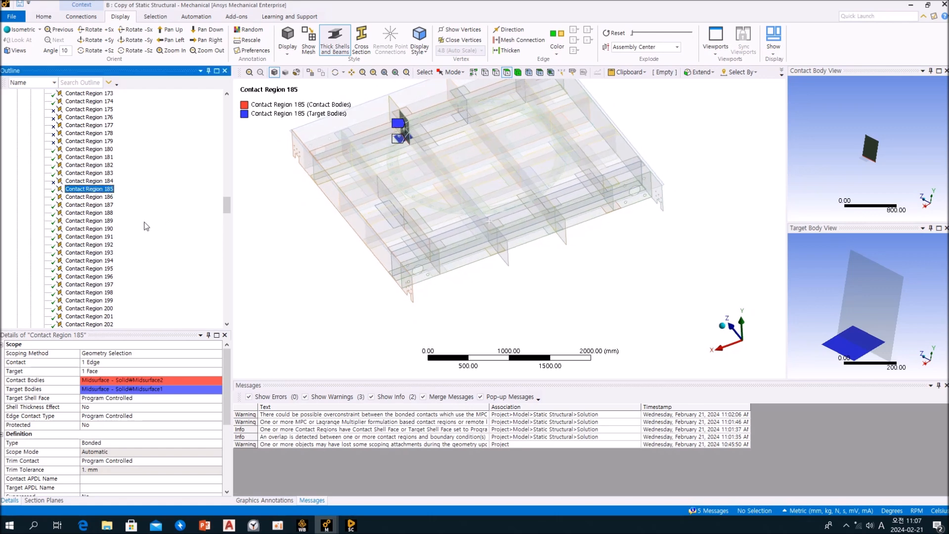
{"action": "key", "text": "Down"}
{"action": "key", "text": "Down"}
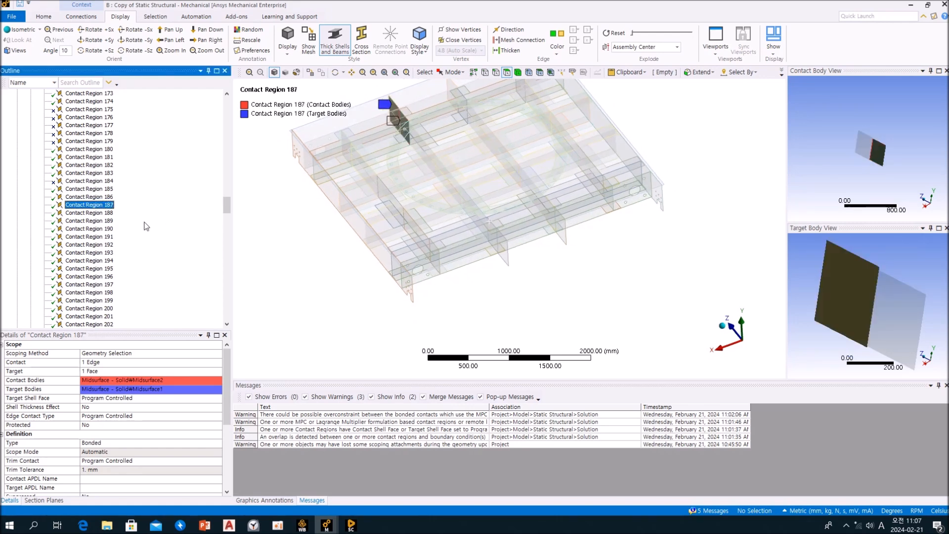
{"action": "right_click", "coordinate": [100, 207]}
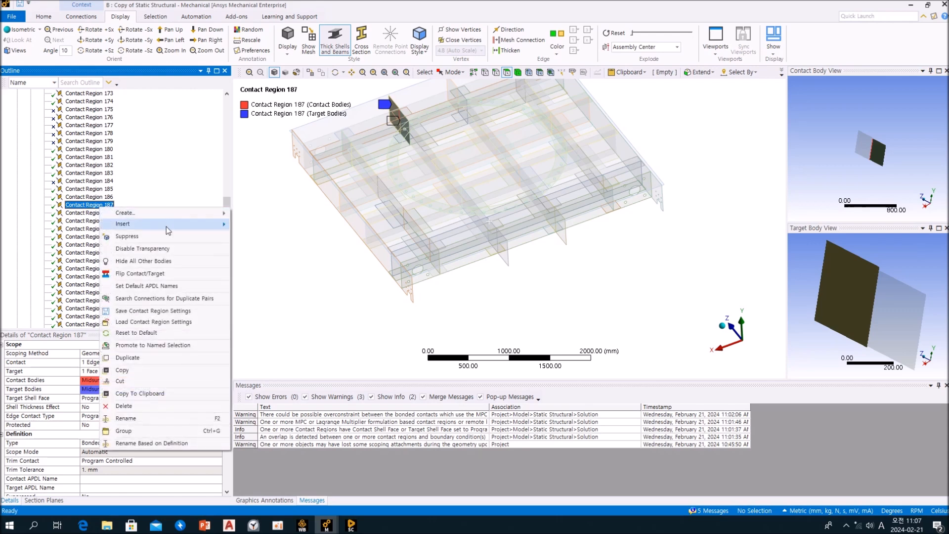
{"action": "left_click", "coordinate": [167, 233]}
- Check Contact Region 188 and suppress Contact Region 189 between the small plate and the long strip
{"action": "left_click", "coordinate": [107, 213]}
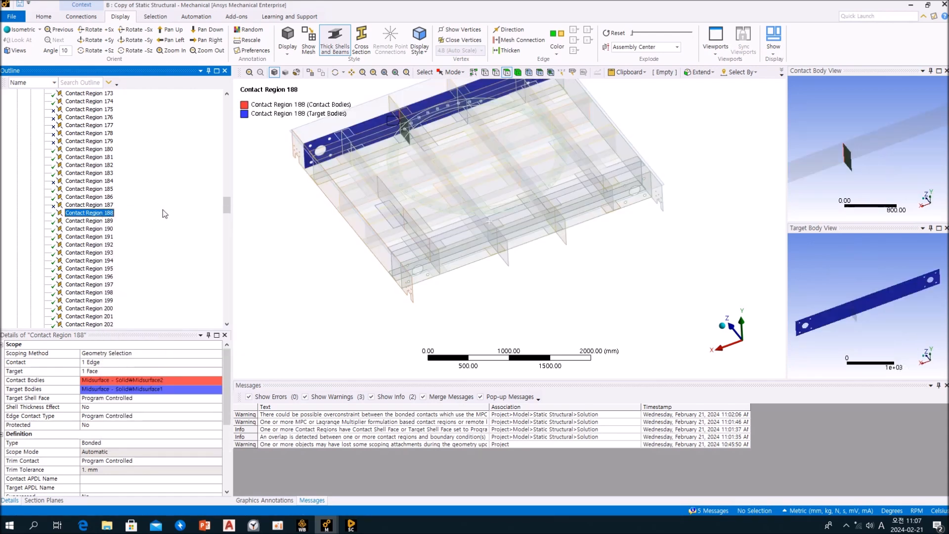
{"action": "key", "text": "Down"}
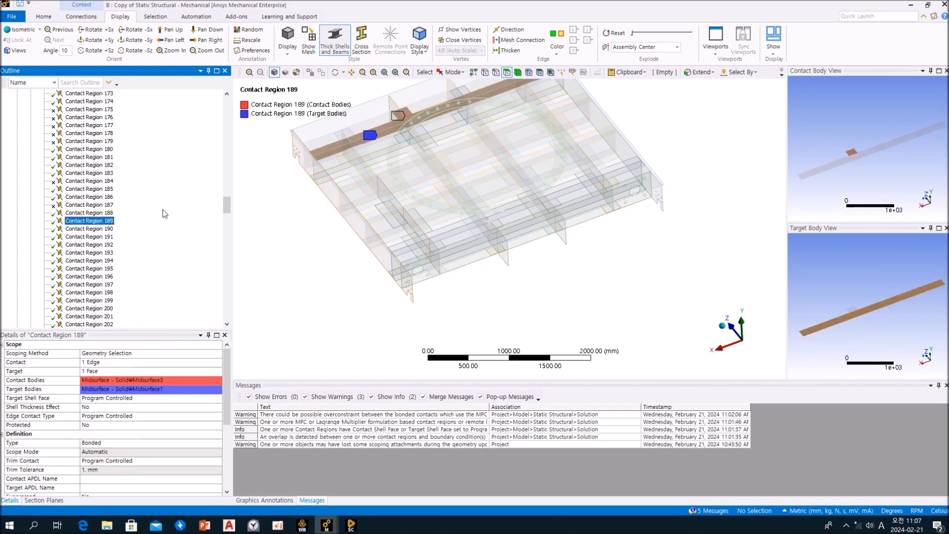
{"action": "right_click", "coordinate": [101, 222]}
{"action": "left_click", "coordinate": [148, 255]}
- Display the Equivalent Stress result and examine the maximum stress location up close at the rib corner on the frame's underside
{"action": "left_click_drag", "start_coordinate": [225, 212], "coordinate": [216, 340]}
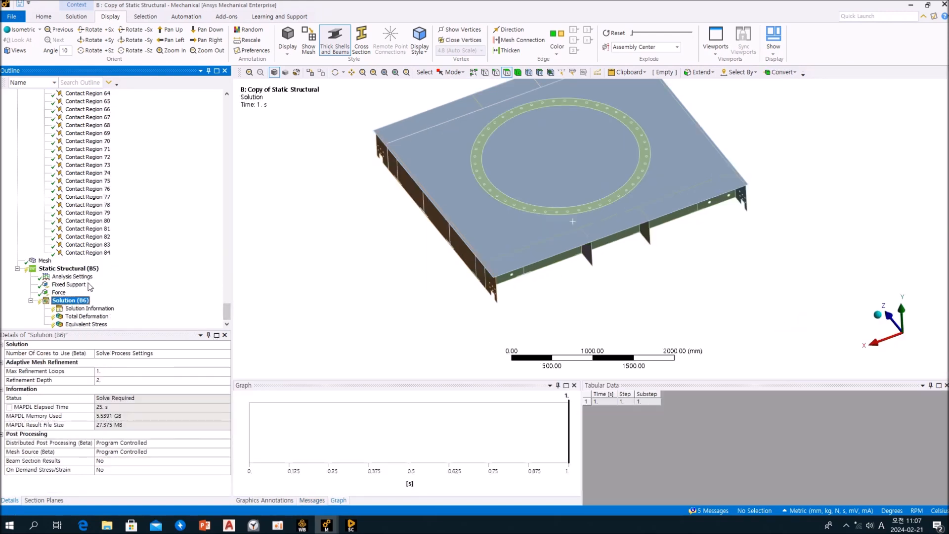
{"action": "left_click", "coordinate": [70, 300]}
{"action": "left_click", "coordinate": [76, 16]}
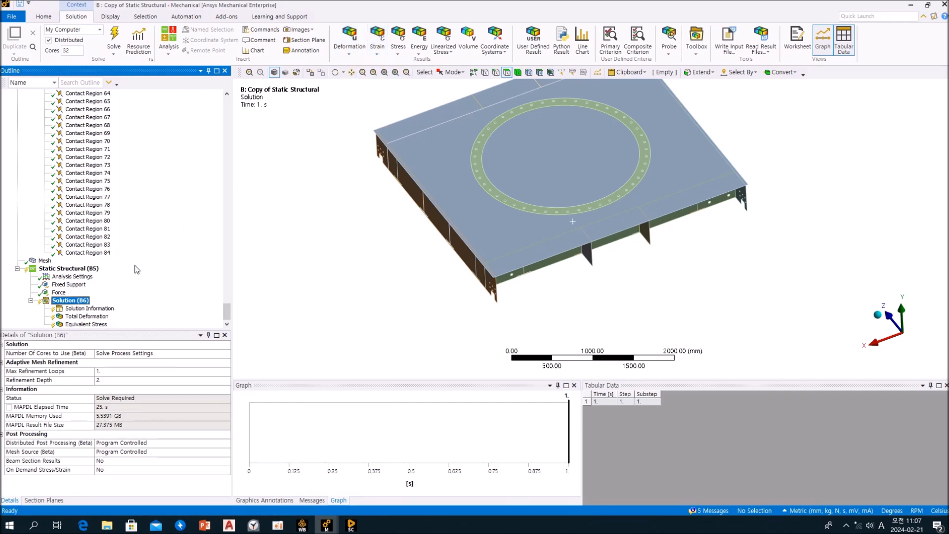
{"action": "left_click", "coordinate": [94, 316]}
{"action": "left_click", "coordinate": [88, 324]}
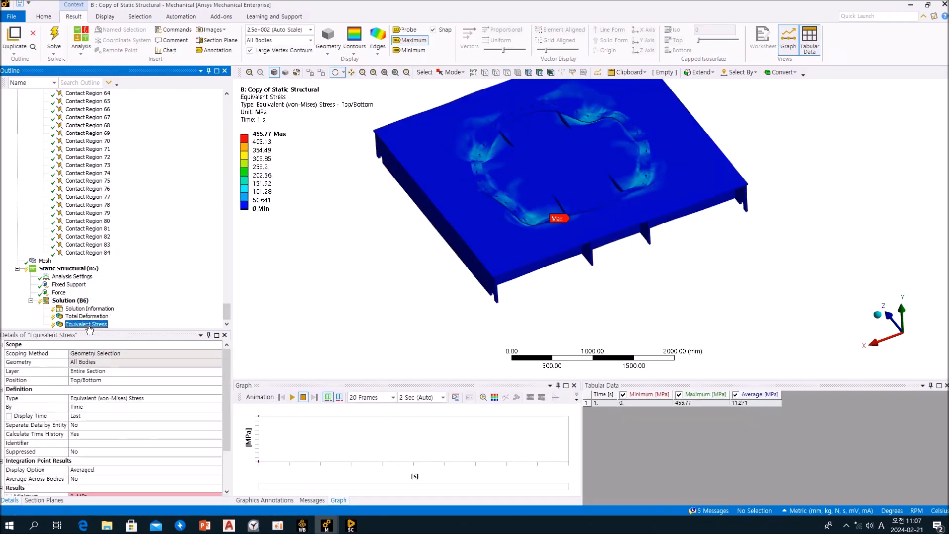
{"action": "left_click_drag", "start_coordinate": [565, 222], "coordinate": [541, 198]}
{"action": "right_click_drag", "start_coordinate": [541, 199], "coordinate": [657, 305]}
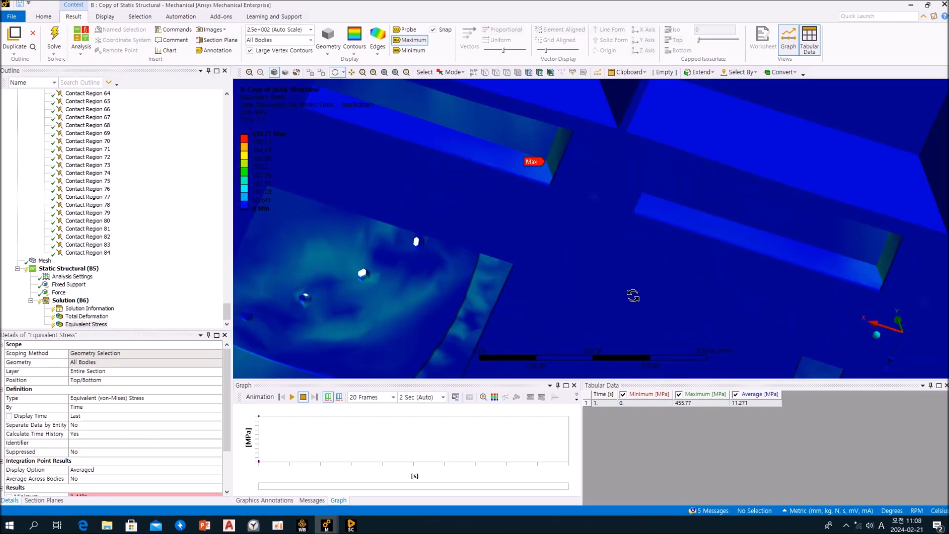
{"action": "left_click_drag", "start_coordinate": [516, 154], "coordinate": [380, 126]}
{"action": "scroll", "coordinate": [469, 128], "scroll_direction": "up", "scroll_amount": 3}
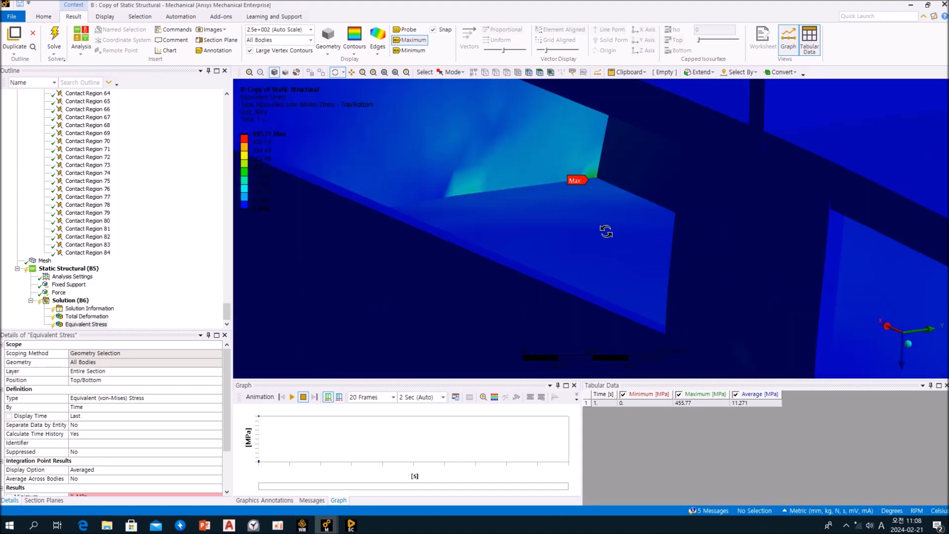
{"action": "left_click_drag", "start_coordinate": [587, 210], "coordinate": [751, 234]}
{"action": "left_click_drag", "start_coordinate": [429, 120], "coordinate": [507, 195]}
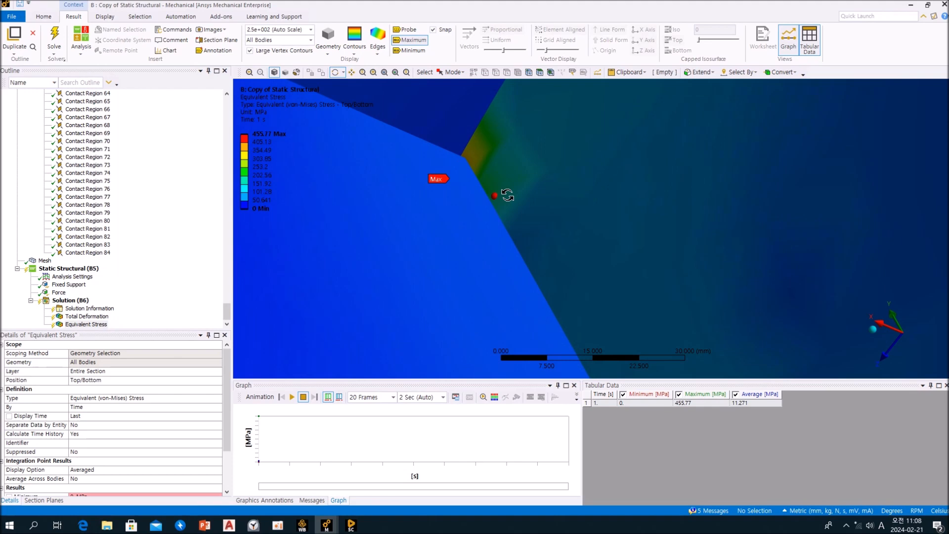
- Solve the copied static structural analysis again with the reduced set of contacts
{"action": "left_click", "coordinate": [70, 300]}
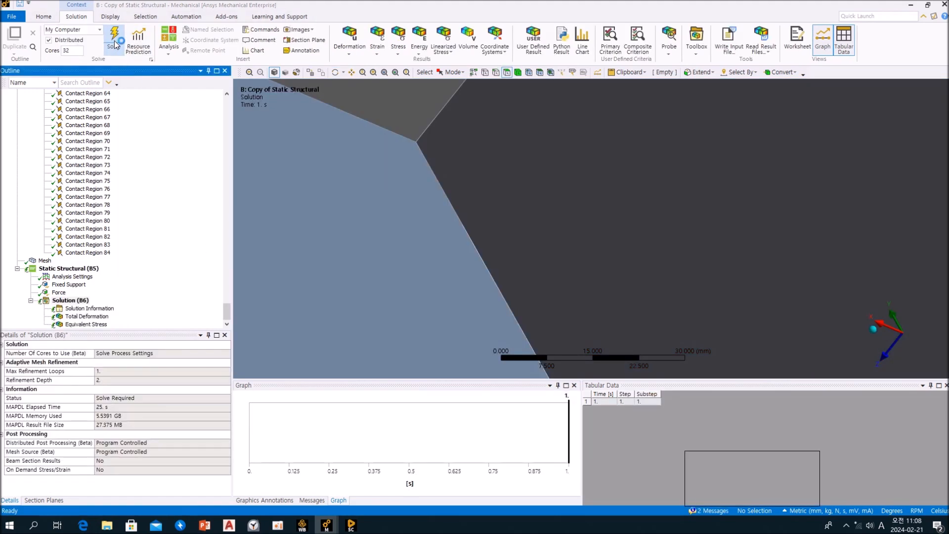
{"action": "left_click", "coordinate": [115, 43]}
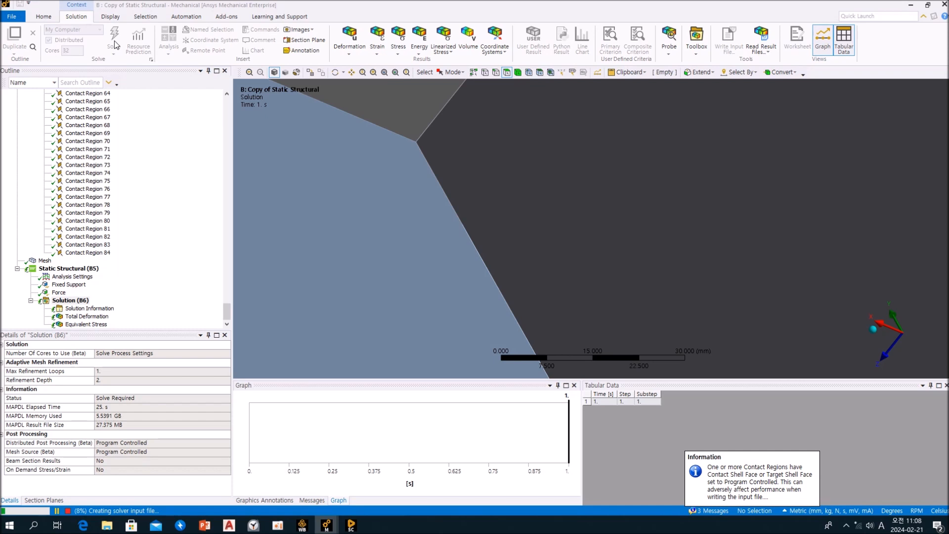
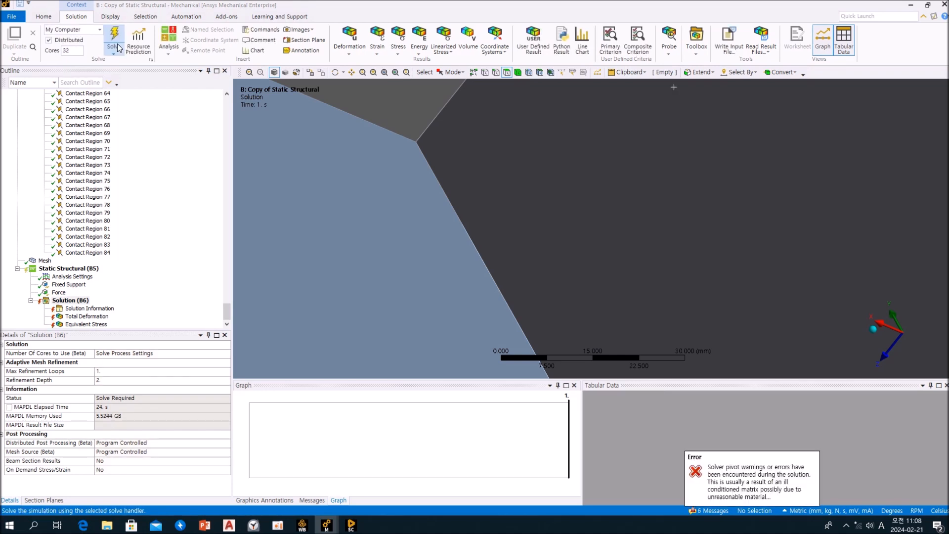
{"action": "left_click", "coordinate": [174, 264]}
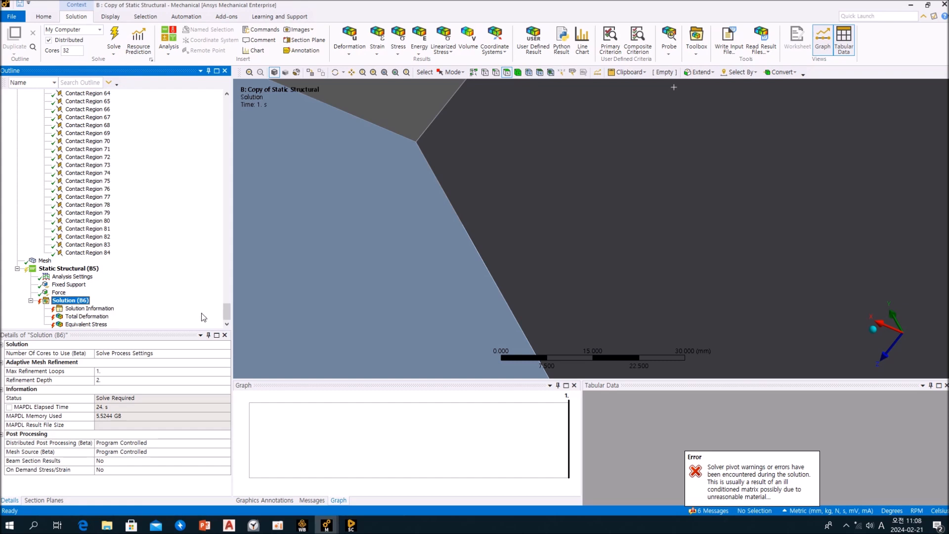
- Examine the Total Deformation and Equivalent Stress results on the whole frame from above and from beneath
{"action": "mouse_move", "coordinate": [228, 314]}
{"action": "left_mouse_down"}
{"action": "mouse_move", "coordinate": [227, 215]}
{"action": "mouse_move", "coordinate": [224, 322]}
{"action": "left_mouse_up"}
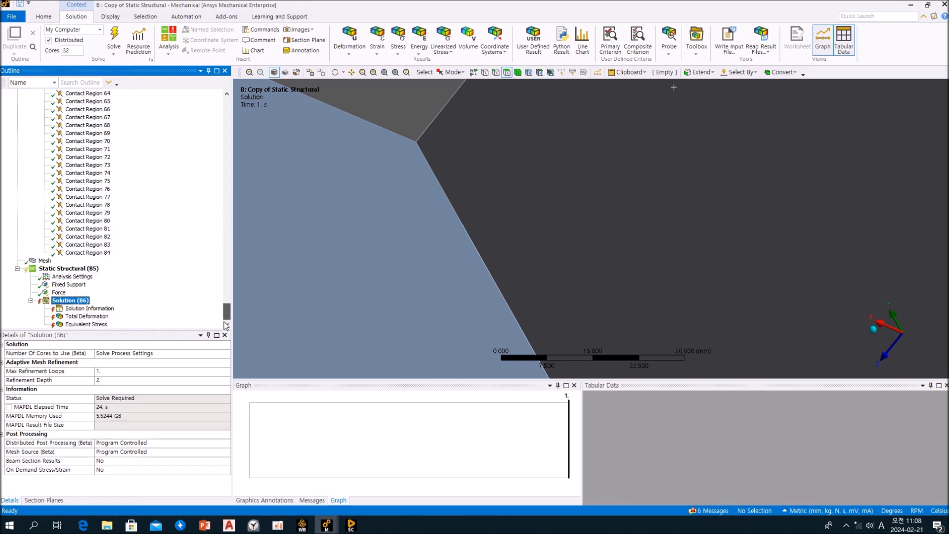
{"action": "left_click", "coordinate": [87, 319]}
{"action": "scroll", "coordinate": [381, 297], "scroll_direction": "down", "scroll_amount": 4}
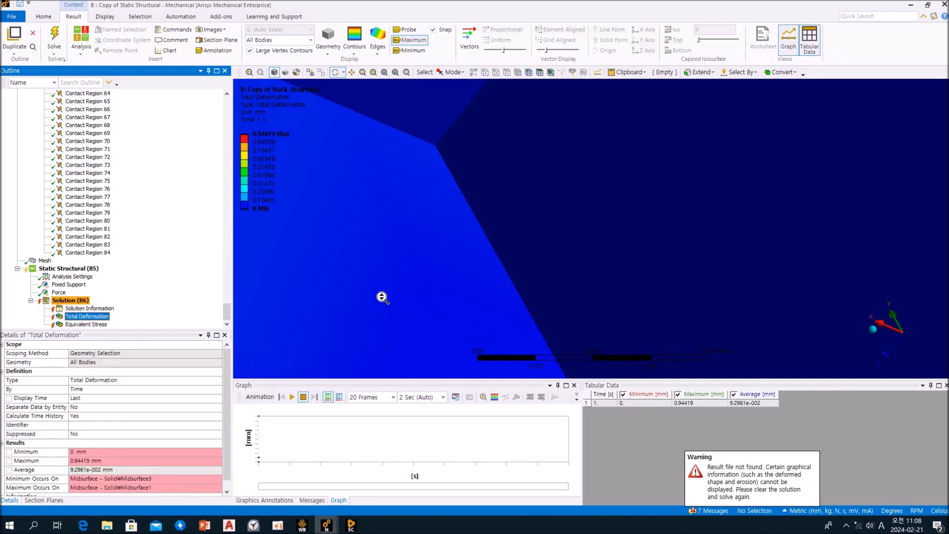
{"action": "scroll", "coordinate": [400, 271], "scroll_direction": "down", "scroll_amount": 6}
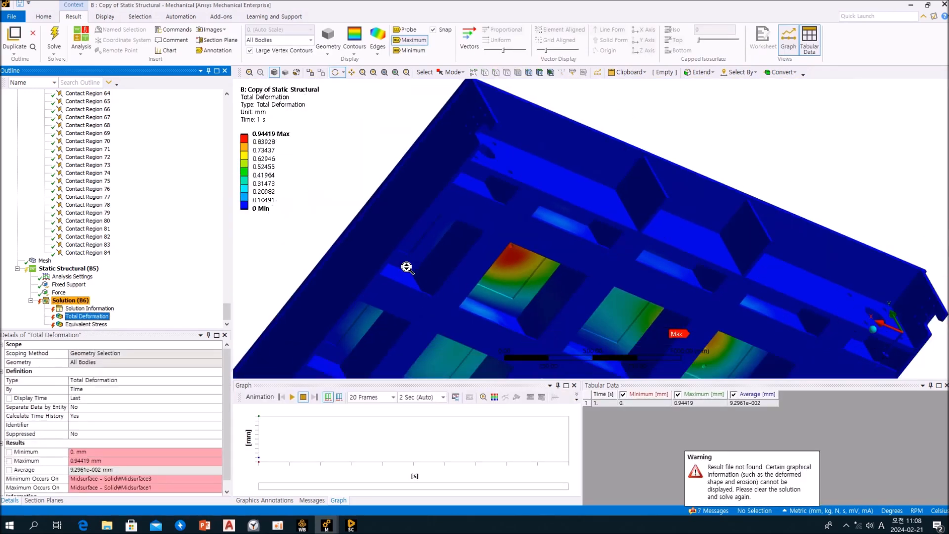
{"action": "scroll", "coordinate": [408, 266], "scroll_direction": "down", "scroll_amount": 2}
{"action": "left_click_drag", "start_coordinate": [407, 264], "coordinate": [374, 315]}
{"action": "left_click", "coordinate": [144, 306]}
{"action": "left_click", "coordinate": [86, 324]}
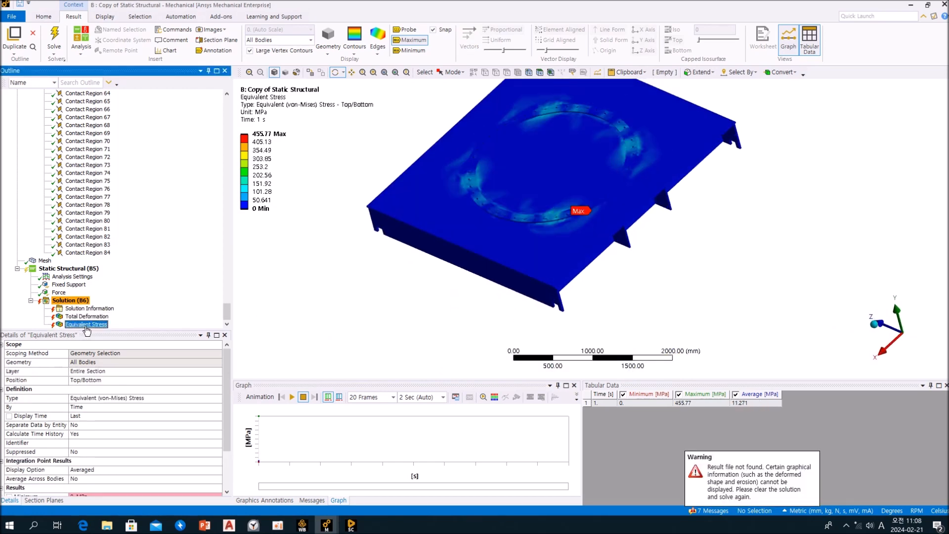
{"action": "left_click_drag", "start_coordinate": [393, 318], "coordinate": [385, 237]}
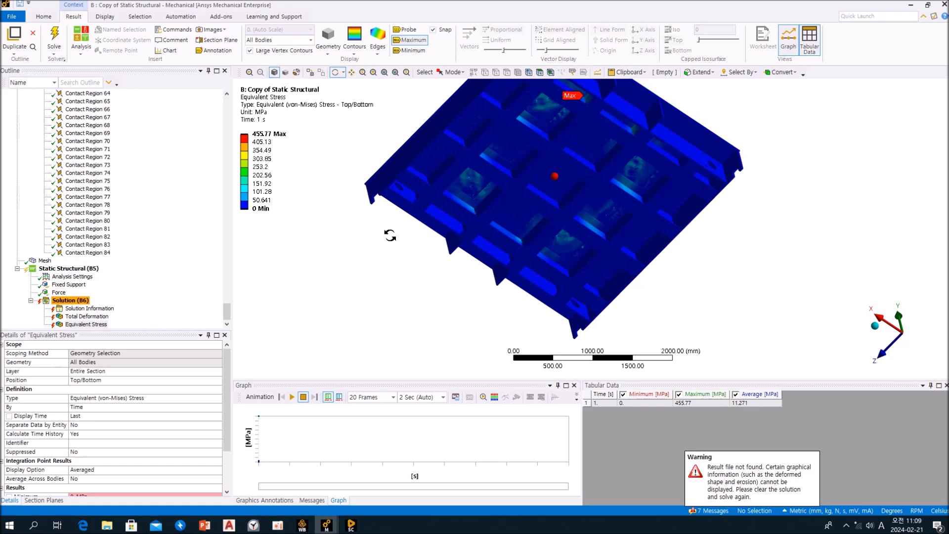
{"action": "left_click", "coordinate": [86, 317]}
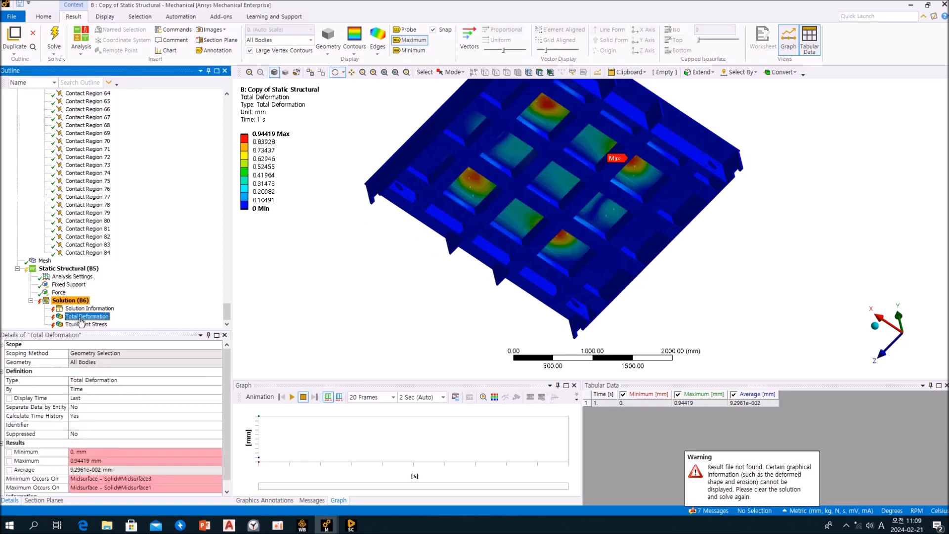
- Open the solver messages and go to the objects behind the UX degree-of-freedom pivot error
{"action": "left_click", "coordinate": [312, 500]}
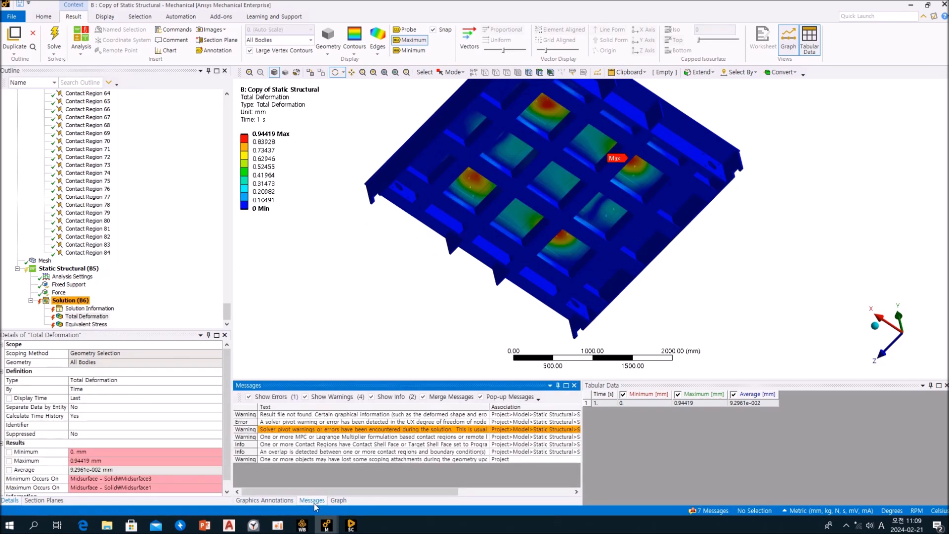
{"action": "left_click", "coordinate": [275, 430]}
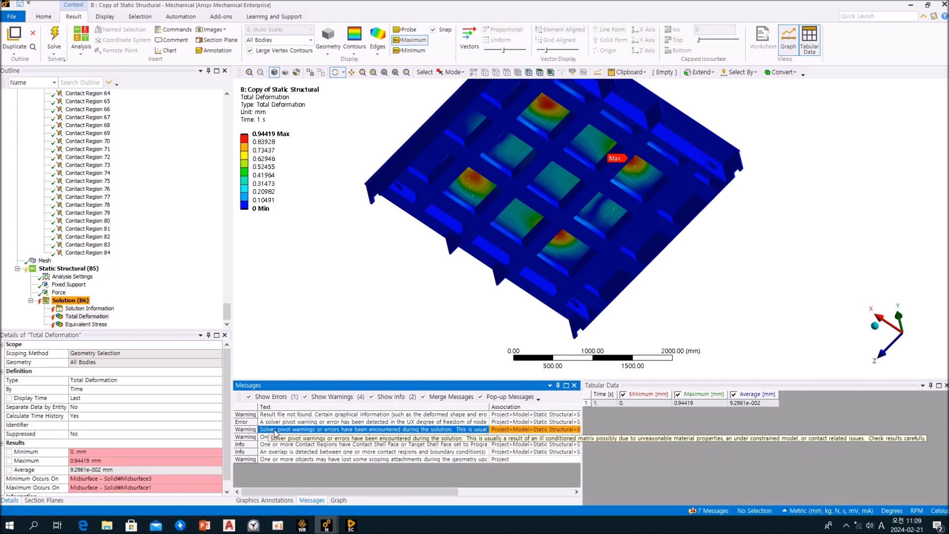
{"action": "right_click", "coordinate": [275, 430]}
{"action": "left_click", "coordinate": [307, 425]}
{"action": "right_click", "coordinate": [306, 425]}
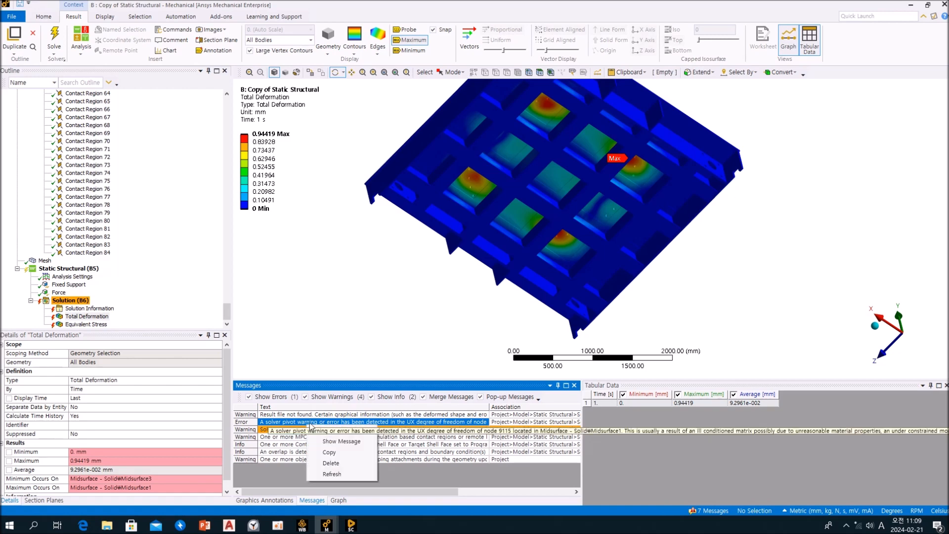
{"action": "left_click", "coordinate": [312, 425]}
{"action": "right_click", "coordinate": [312, 425]}
{"action": "left_click", "coordinate": [329, 431]}
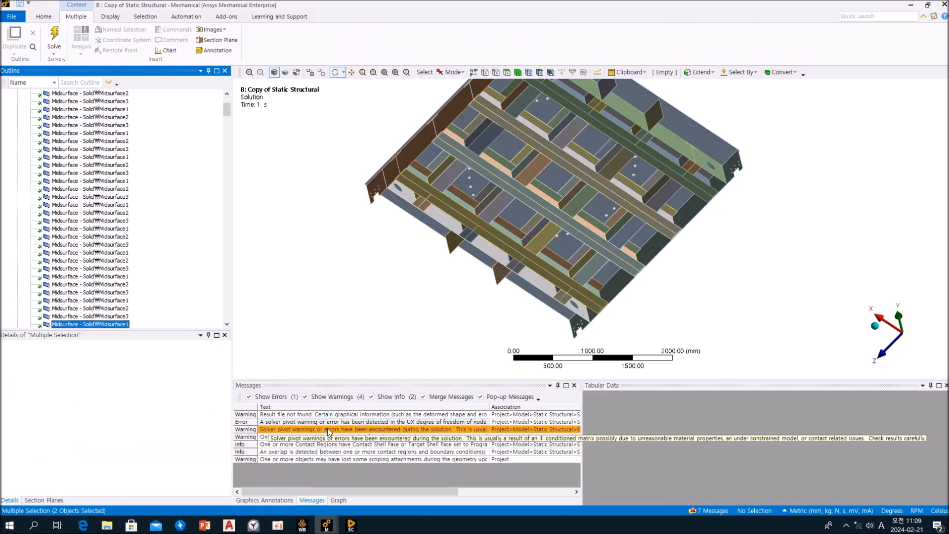
- Select only the offending midsurface body in the outline and examine its location in the frame
{"action": "left_click", "coordinate": [137, 252]}
{"action": "middle_click_drag", "start_coordinate": [365, 248], "coordinate": [411, 239]}
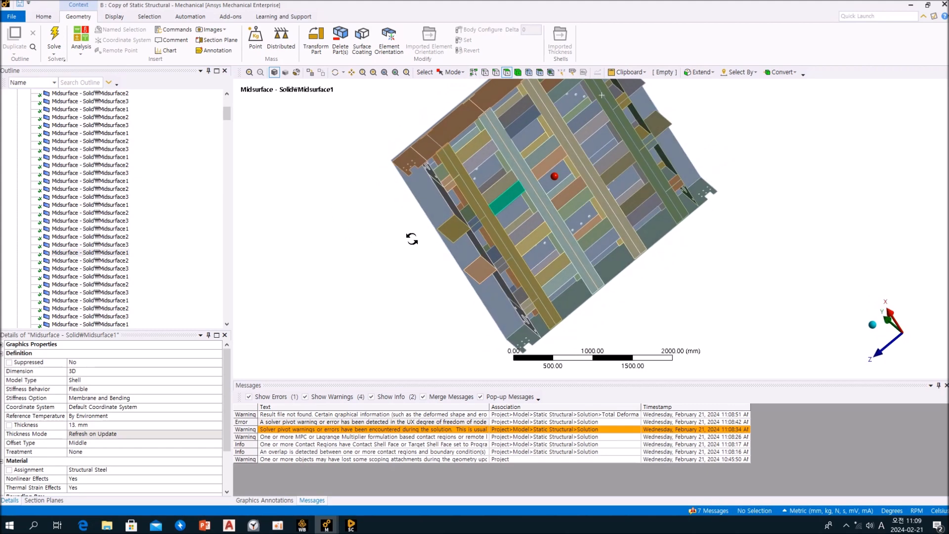
{"action": "middle_click_drag", "start_coordinate": [517, 198], "coordinate": [503, 254]}
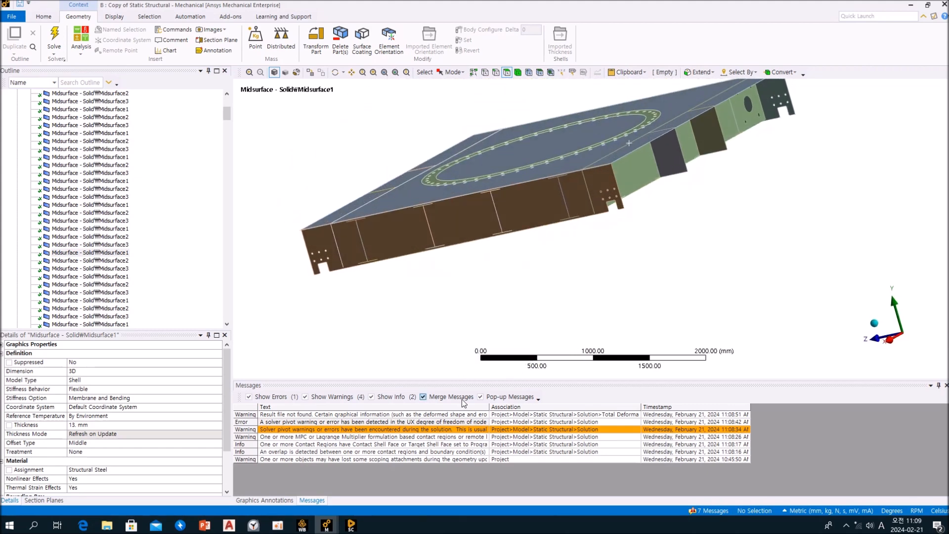
- Go to the pivot error's objects again and locate the affected midsurface plate from beneath the frame
{"action": "left_click", "coordinate": [431, 422]}
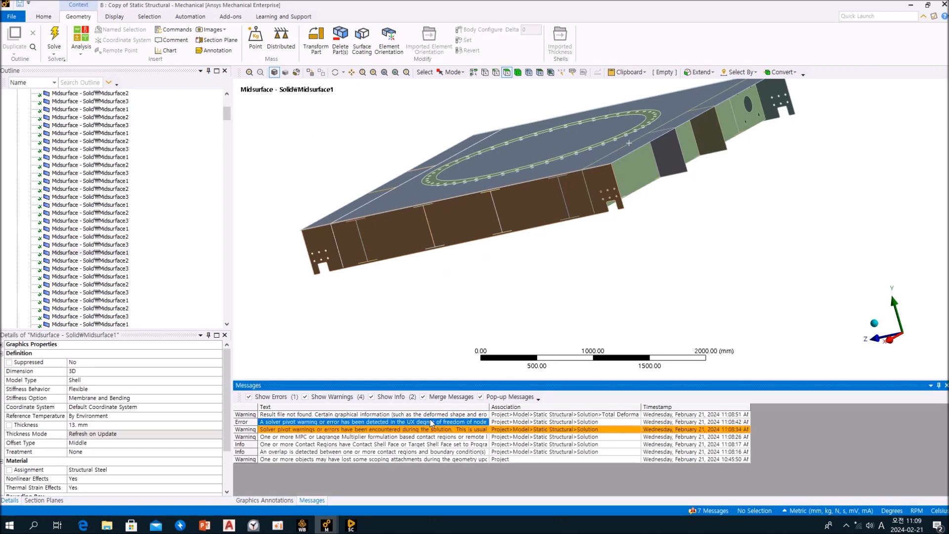
{"action": "right_click", "coordinate": [431, 423]}
{"action": "left_click", "coordinate": [442, 424]}
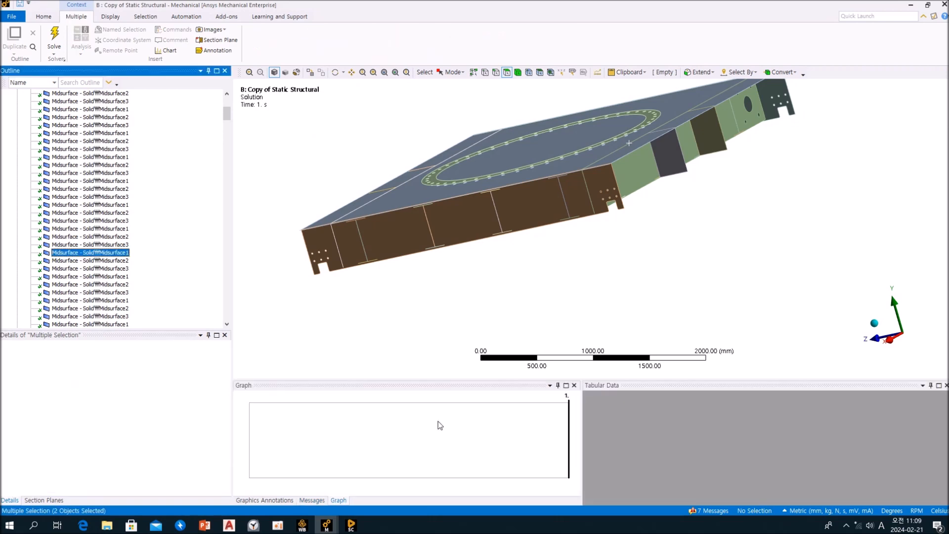
{"action": "left_click", "coordinate": [107, 254]}
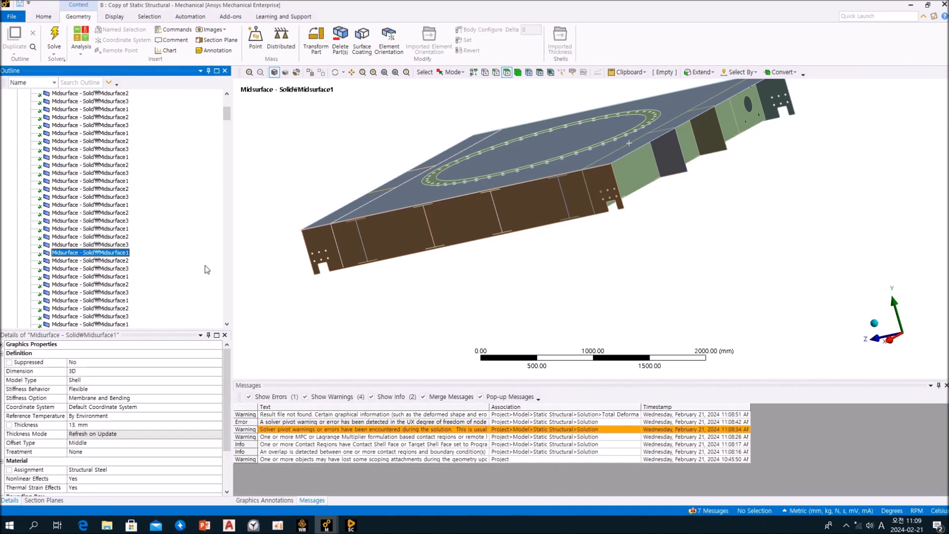
{"action": "middle_click_drag", "start_coordinate": [457, 295], "coordinate": [434, 269]}
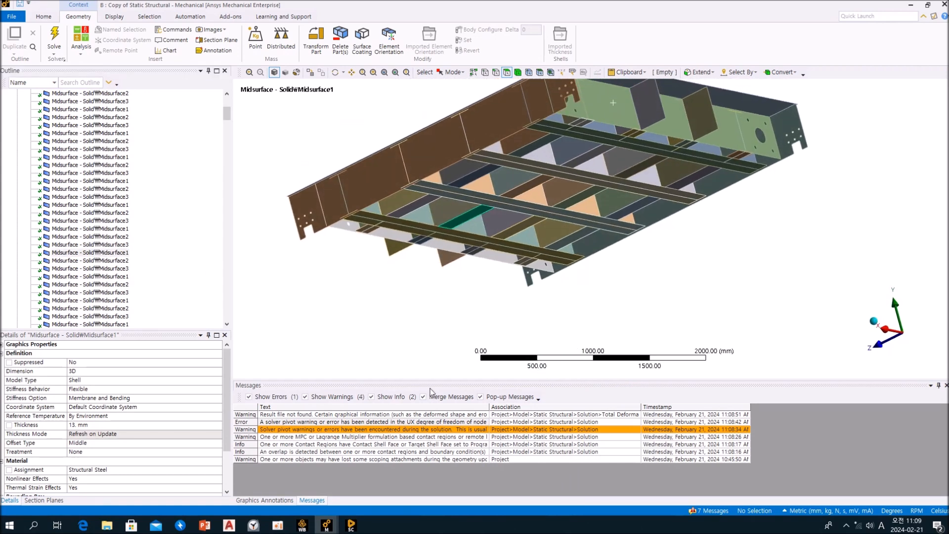
- Read the full solver pivot error message and inspect the affected plate's surroundings from beneath and above
{"action": "double_click", "coordinate": [367, 425]}
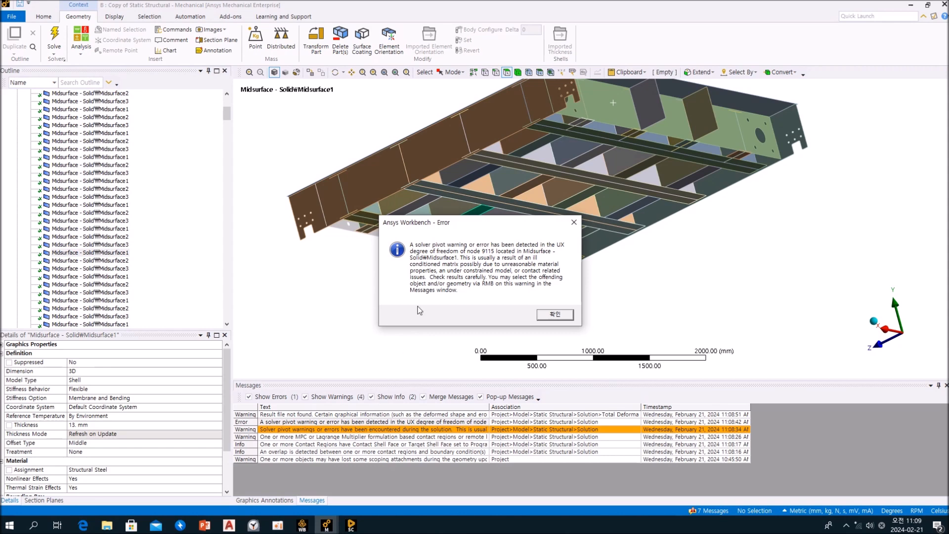
{"action": "left_click", "coordinate": [542, 319]}
{"action": "middle_click_drag", "start_coordinate": [546, 312], "coordinate": [509, 242]}
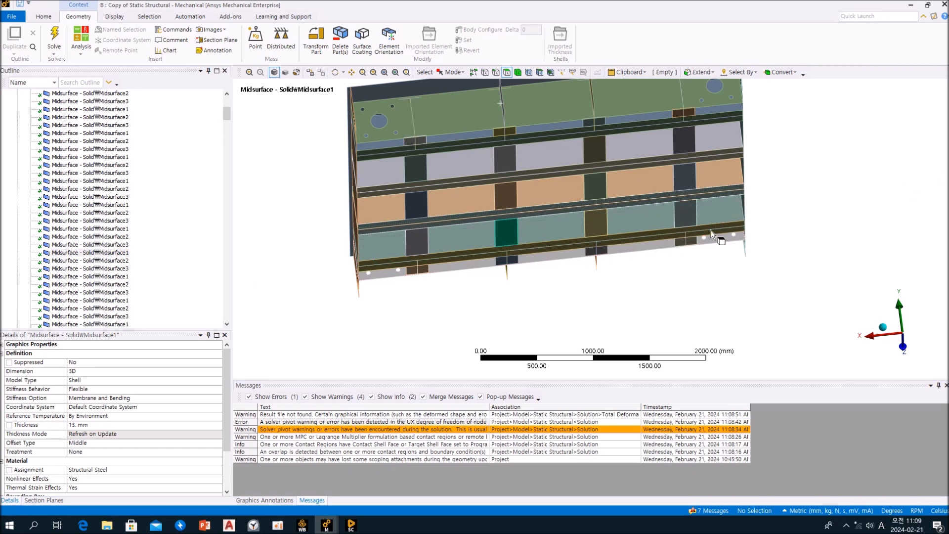
{"action": "middle_click_drag", "start_coordinate": [547, 237], "coordinate": [660, 280]}
{"action": "scroll", "coordinate": [637, 278], "scroll_direction": "up", "scroll_amount": 3}
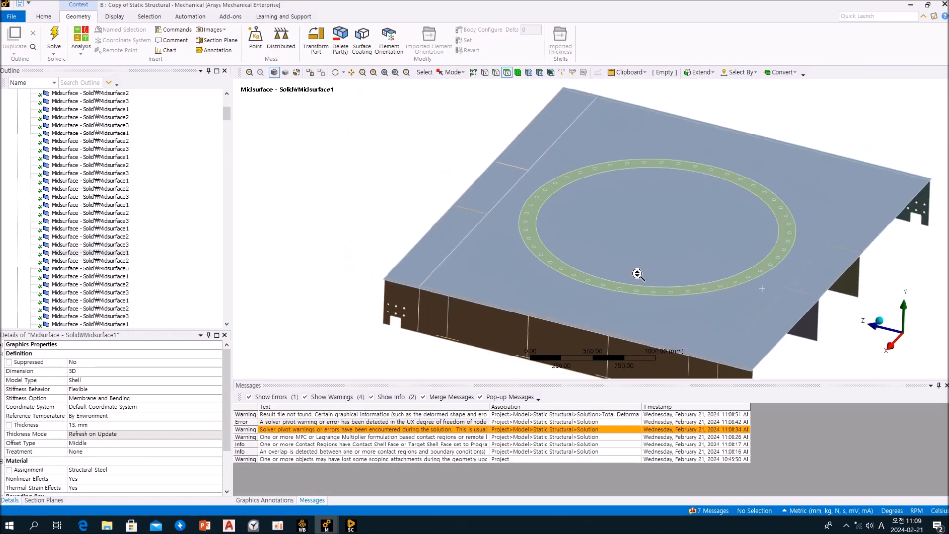
{"action": "scroll", "coordinate": [637, 277], "scroll_direction": "down", "scroll_amount": 3}
{"action": "left_click", "coordinate": [164, 253]}
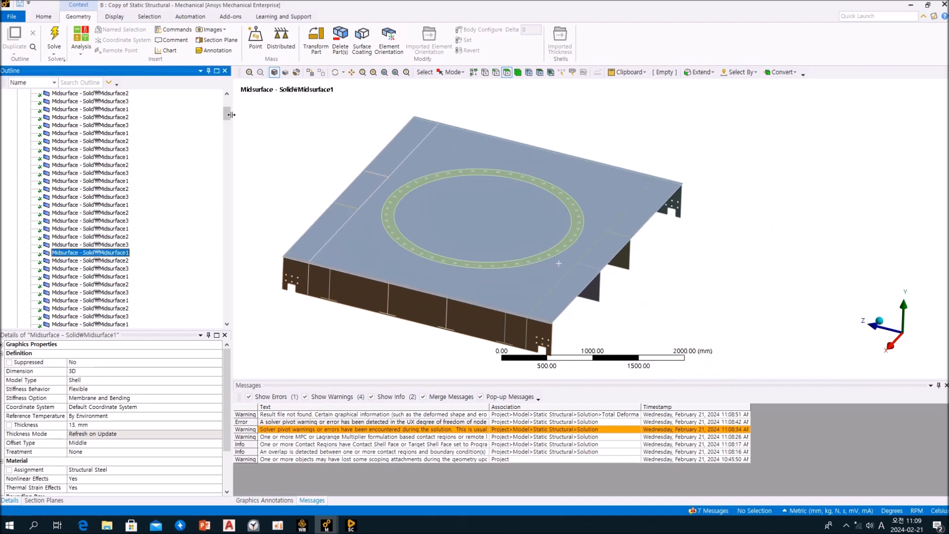
- Collapse the Geometry, Contacts 3 and Contacts 4 branches of the outline and display the frame's current mesh
{"action": "scroll", "coordinate": [220, 120], "scroll_direction": "up", "scroll_amount": 5}
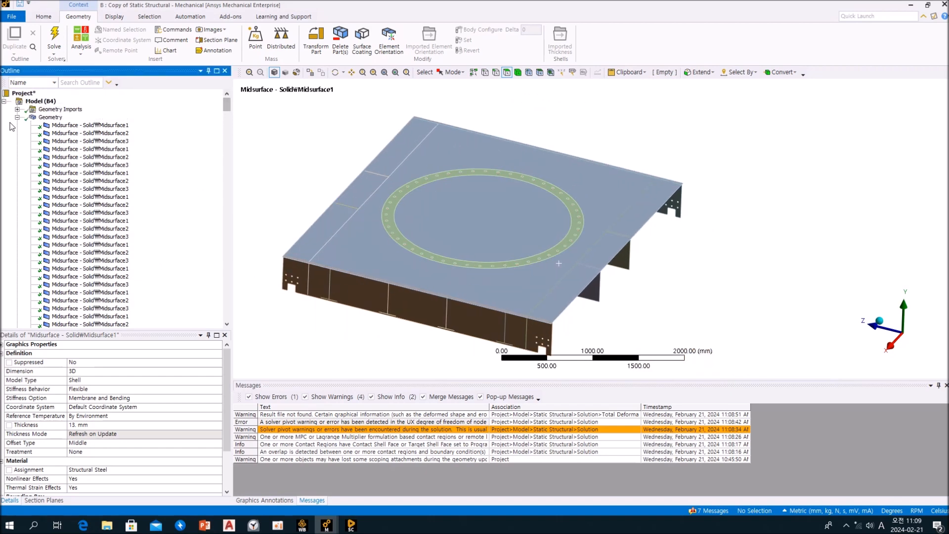
{"action": "left_click", "coordinate": [17, 118]}
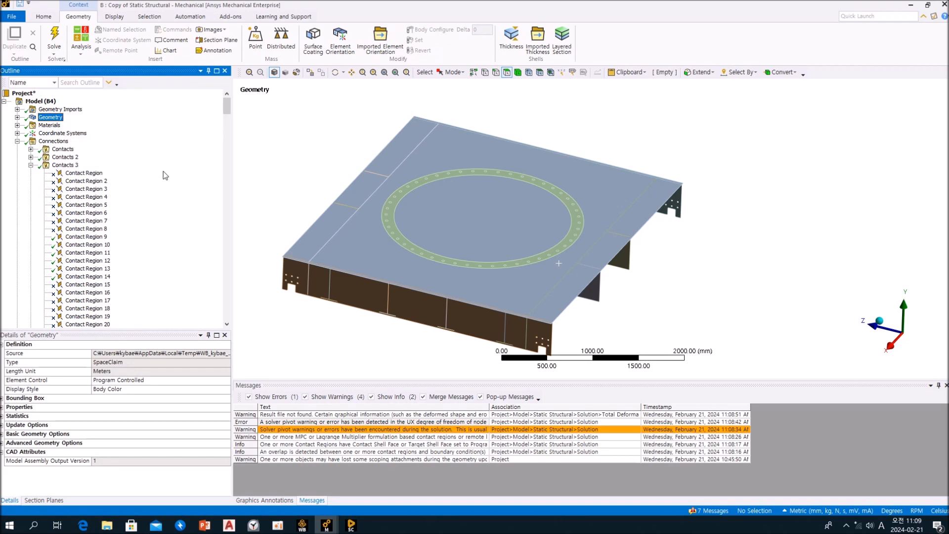
{"action": "left_click", "coordinate": [30, 165]}
{"action": "left_click", "coordinate": [31, 173]}
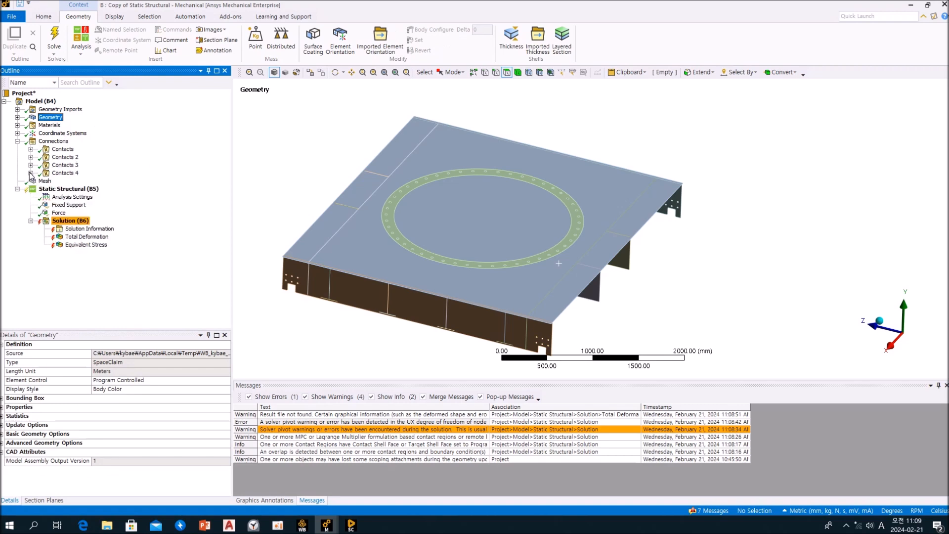
{"action": "left_click", "coordinate": [44, 181]}
{"action": "middle_click_drag", "start_coordinate": [528, 295], "coordinate": [499, 305]}
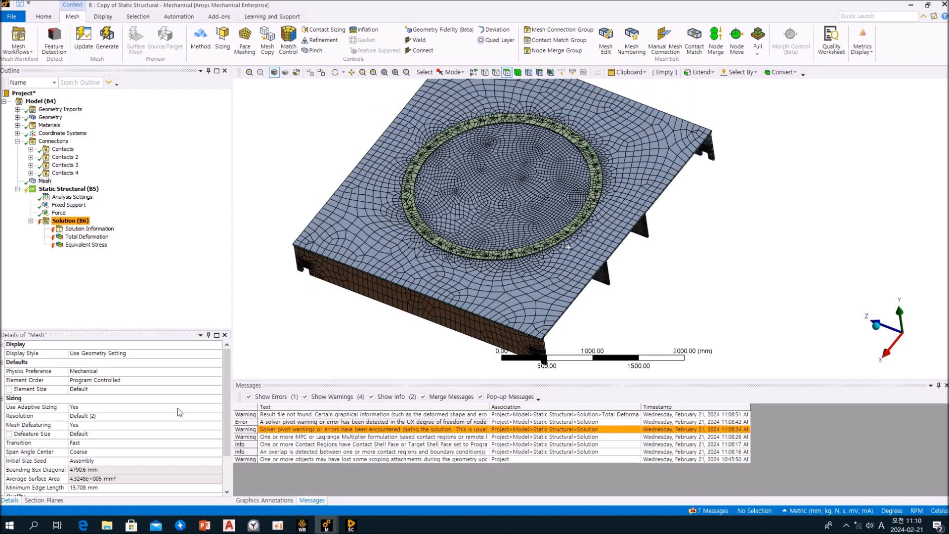
- Set Use Adaptive Sizing to No and Capture Curvature to Yes in the mesh sizing settings
{"action": "left_click", "coordinate": [216, 409]}
{"action": "left_click", "coordinate": [218, 409]}
{"action": "left_click", "coordinate": [202, 423]}
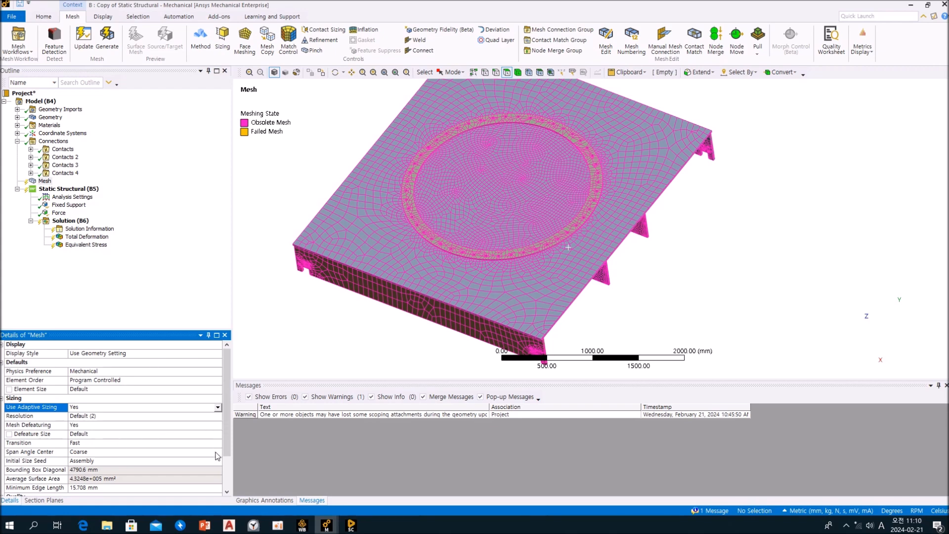
{"action": "left_click", "coordinate": [217, 407]}
{"action": "left_click", "coordinate": [193, 421]}
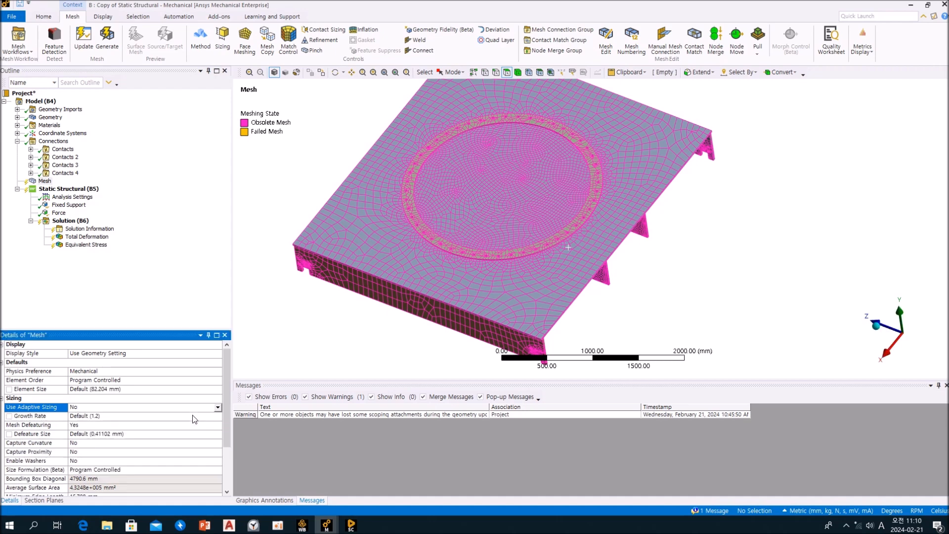
{"action": "left_click", "coordinate": [218, 443]}
{"action": "left_click", "coordinate": [219, 443]}
{"action": "left_click", "coordinate": [197, 457]}
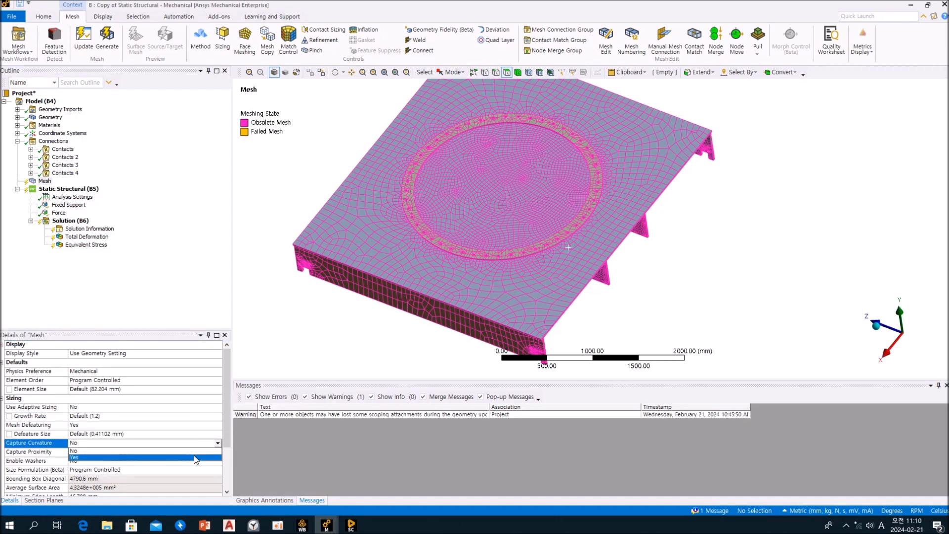
{"action": "left_click", "coordinate": [167, 279]}
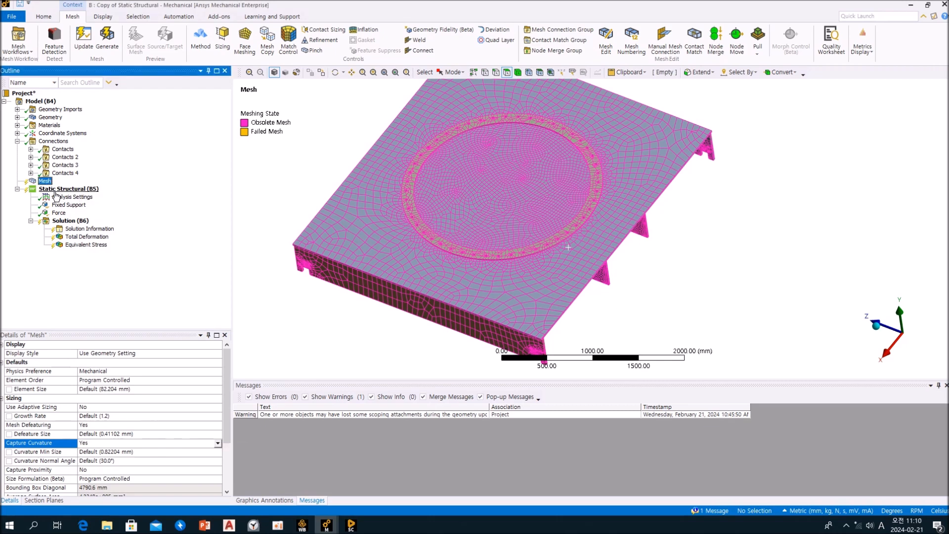
- Clear the generated mesh and result data and generate the mesh again with the new sizing settings
{"action": "right_click", "coordinate": [44, 181]}
{"action": "left_click", "coordinate": [127, 289]}
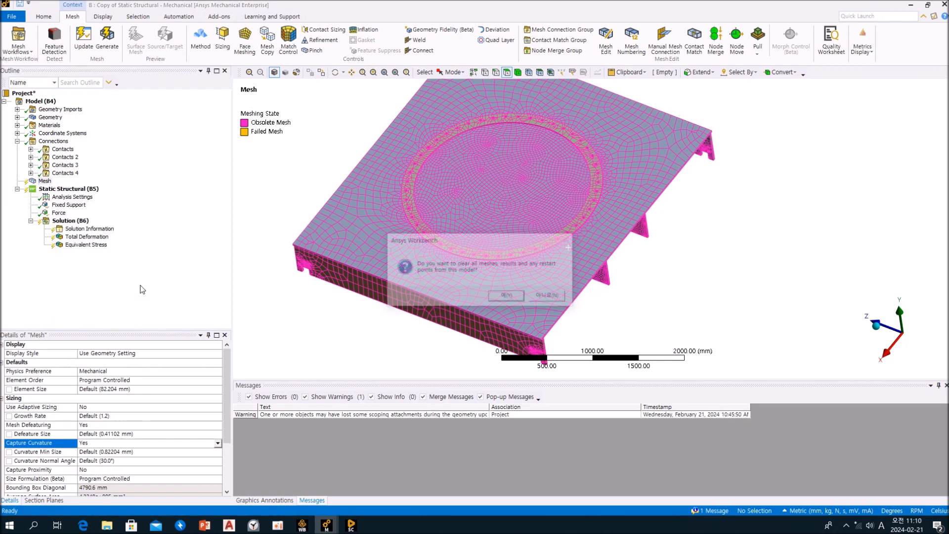
{"action": "left_click", "coordinate": [501, 298]}
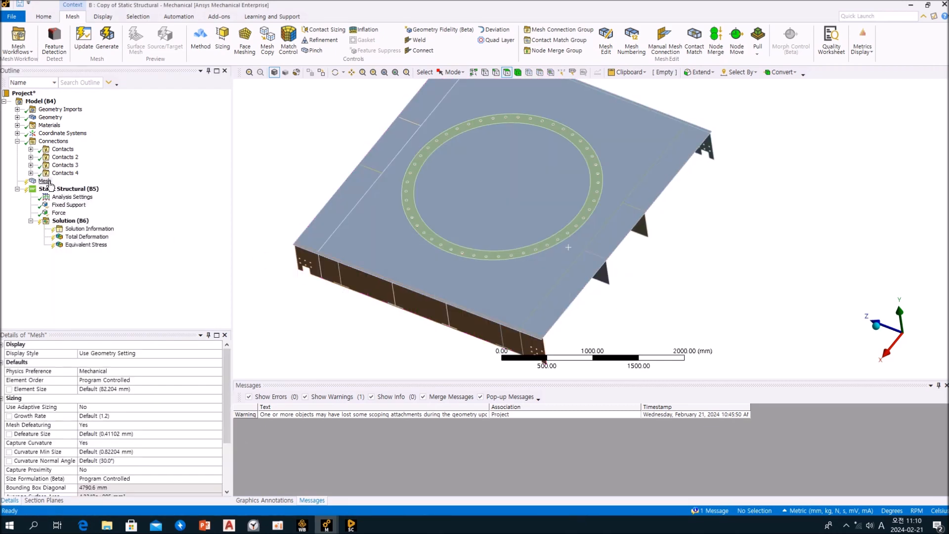
{"action": "right_click", "coordinate": [48, 182]}
{"action": "left_click", "coordinate": [97, 201]}
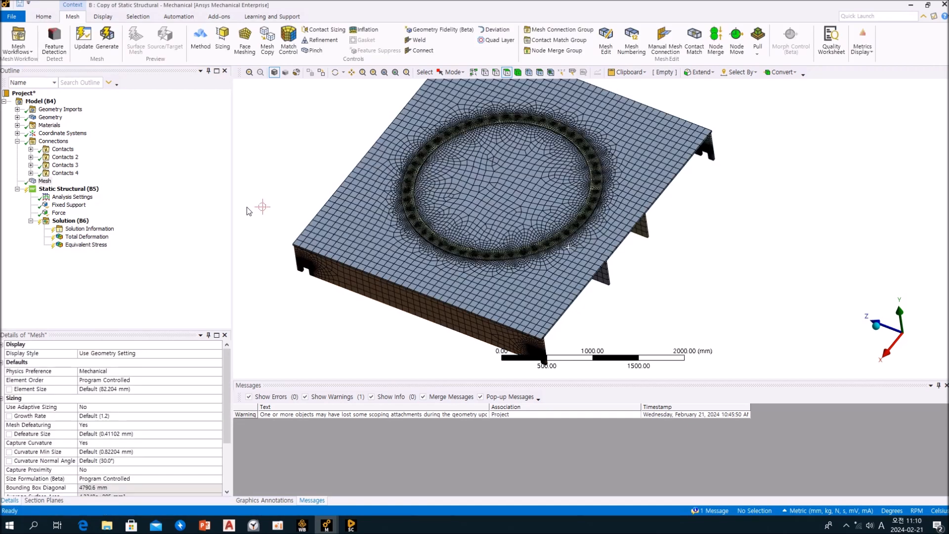
- Examine the new mesh around the bolt-hole ring, the top plate and the side ribs
{"action": "middle_click_drag", "start_coordinate": [498, 324], "coordinate": [466, 285]}
{"action": "scroll", "coordinate": [524, 321], "scroll_direction": "up", "scroll_amount": 3}
{"action": "middle_click_drag", "start_coordinate": [538, 364], "coordinate": [493, 321], "text": "ctrl"}
{"action": "scroll", "coordinate": [525, 281], "scroll_direction": "up", "scroll_amount": 3}
{"action": "scroll", "coordinate": [540, 201], "scroll_direction": "up", "scroll_amount": 5}
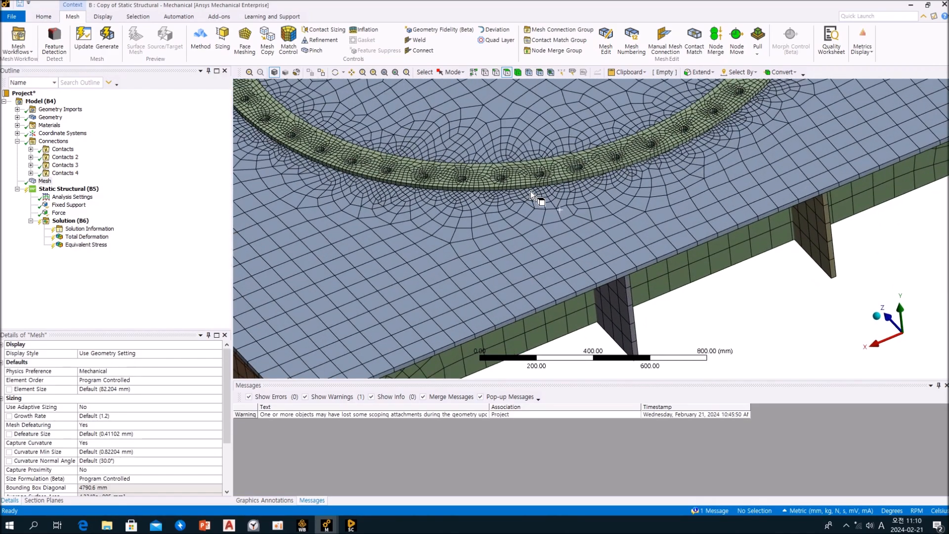
{"action": "scroll", "coordinate": [555, 267], "scroll_direction": "down", "scroll_amount": 10}
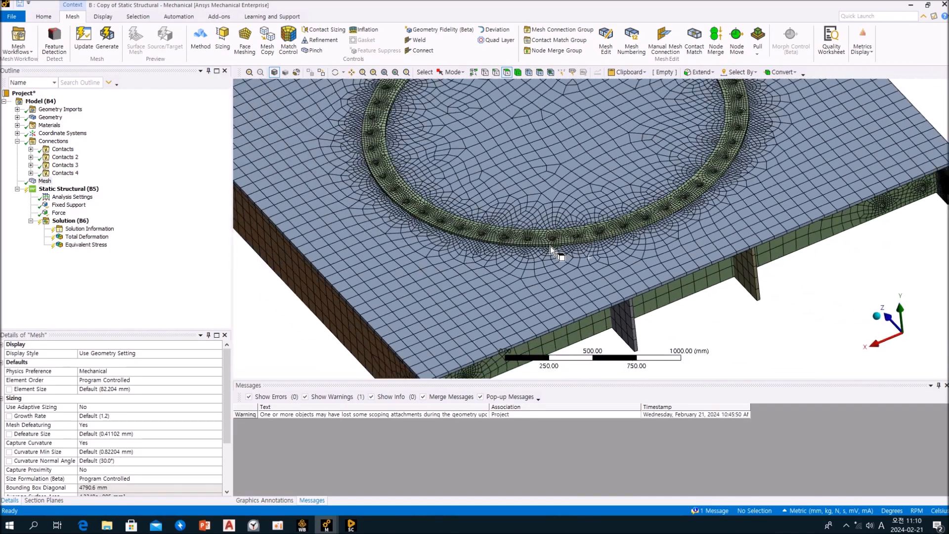
{"action": "mouse_move", "coordinate": [589, 301]}
{"action": "middle_mouse_down"}
{"action": "mouse_move", "coordinate": [602, 243]}
{"action": "mouse_move", "coordinate": [603, 262]}
{"action": "mouse_move", "coordinate": [519, 243]}
{"action": "mouse_move", "coordinate": [518, 212]}
{"action": "mouse_move", "coordinate": [538, 256]}
{"action": "mouse_move", "coordinate": [601, 287]}
{"action": "middle_mouse_up"}
{"action": "scroll", "coordinate": [603, 262], "scroll_direction": "up", "scroll_amount": 5}
{"action": "scroll", "coordinate": [614, 282], "scroll_direction": "up", "scroll_amount": 2}
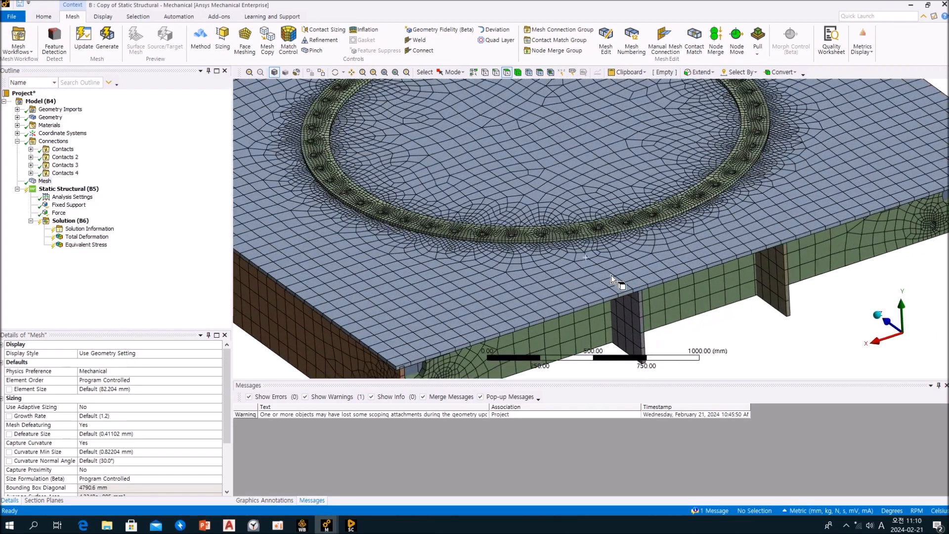
{"action": "scroll", "coordinate": [628, 294], "scroll_direction": "down", "scroll_amount": 4}
{"action": "scroll", "coordinate": [640, 301], "scroll_direction": "up", "scroll_amount": 3}
{"action": "middle_click_drag", "start_coordinate": [651, 304], "coordinate": [635, 326]}
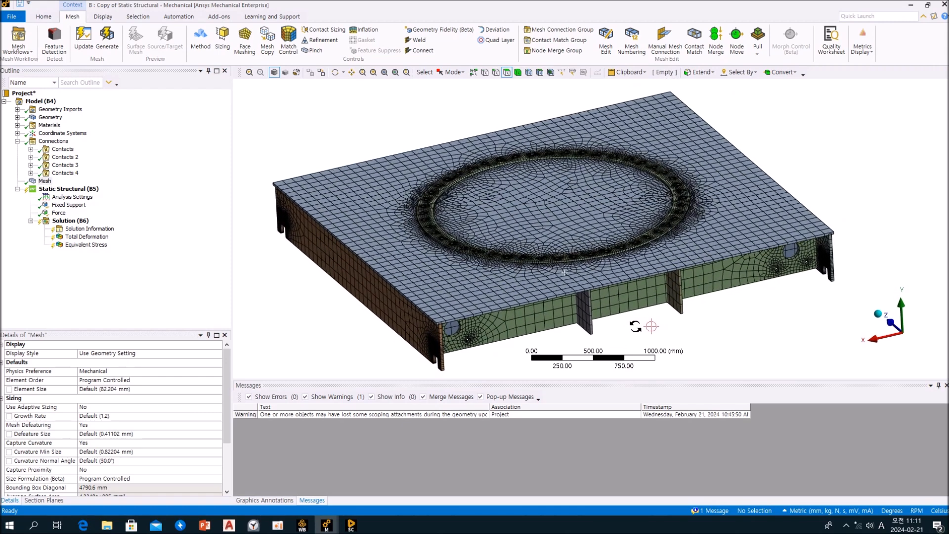
- Check the settings of the four contact groups and the contact statistics of the copied model's Connections
{"action": "left_click", "coordinate": [137, 311]}
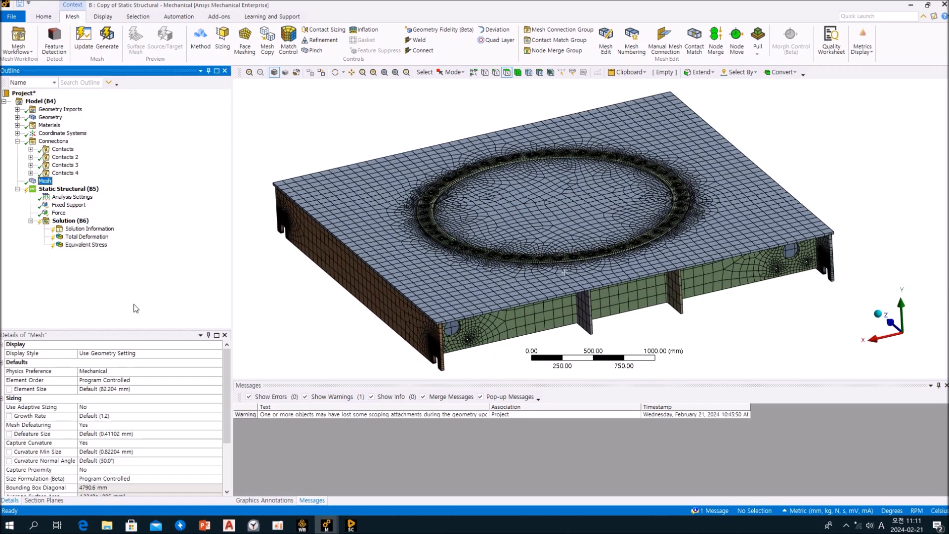
{"action": "left_click", "coordinate": [65, 173]}
{"action": "left_click", "coordinate": [64, 165]}
{"action": "left_click", "coordinate": [64, 157]}
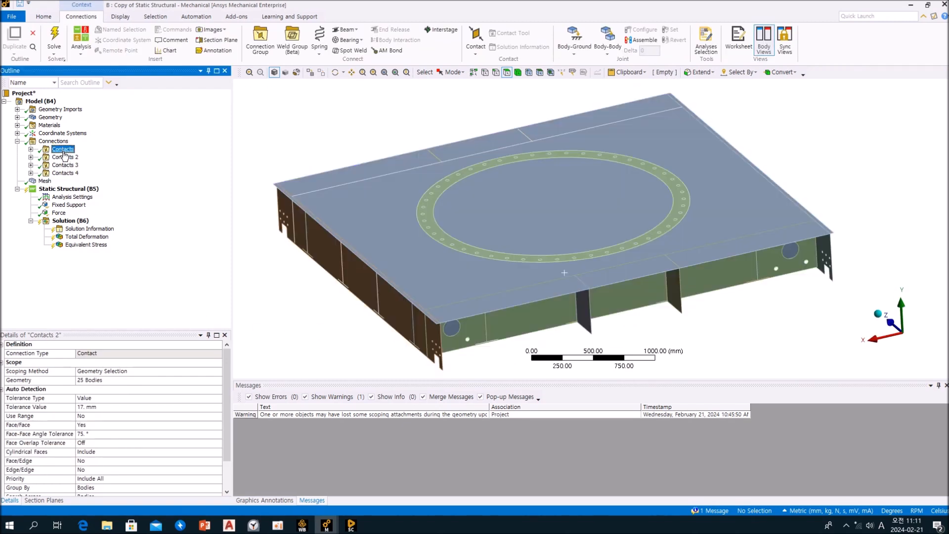
{"action": "left_click", "coordinate": [63, 148]}
{"action": "left_click", "coordinate": [60, 142]}
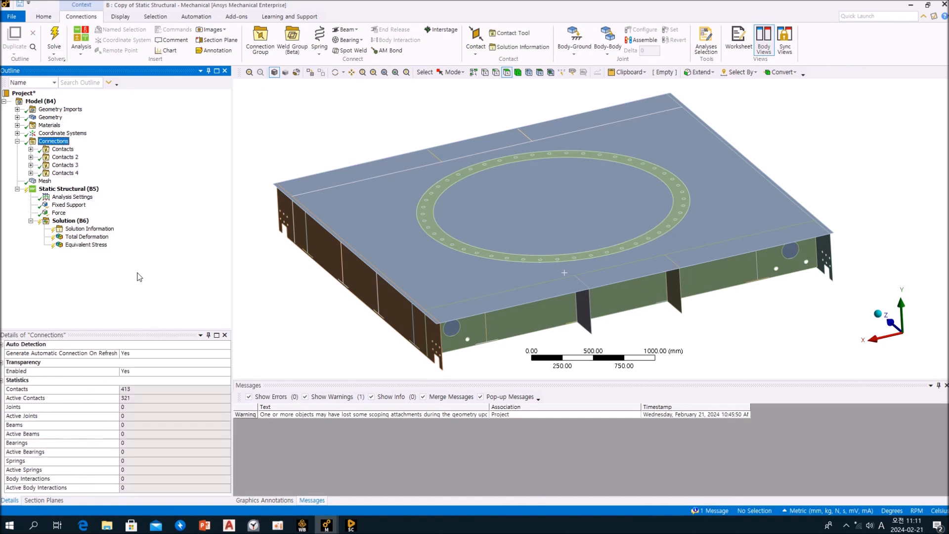
- Switch to the original Static Structural model and review its Connections statistics and list of contact regions
{"action": "mouse_move", "coordinate": [326, 525]}
{"action": "left_click", "coordinate": [275, 478]}
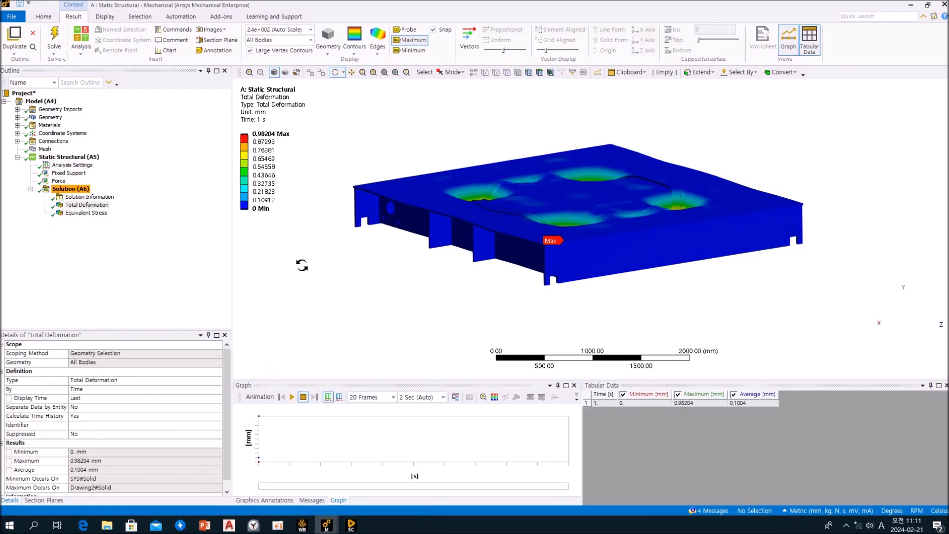
{"action": "left_click", "coordinate": [42, 141]}
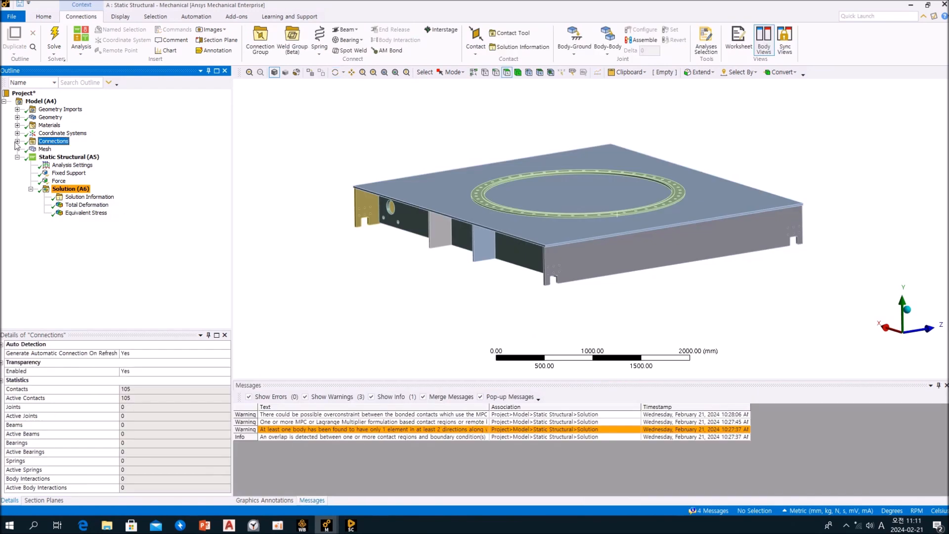
{"action": "left_click", "coordinate": [17, 142]}
{"action": "left_click", "coordinate": [47, 149]}
{"action": "left_click", "coordinate": [32, 149]}
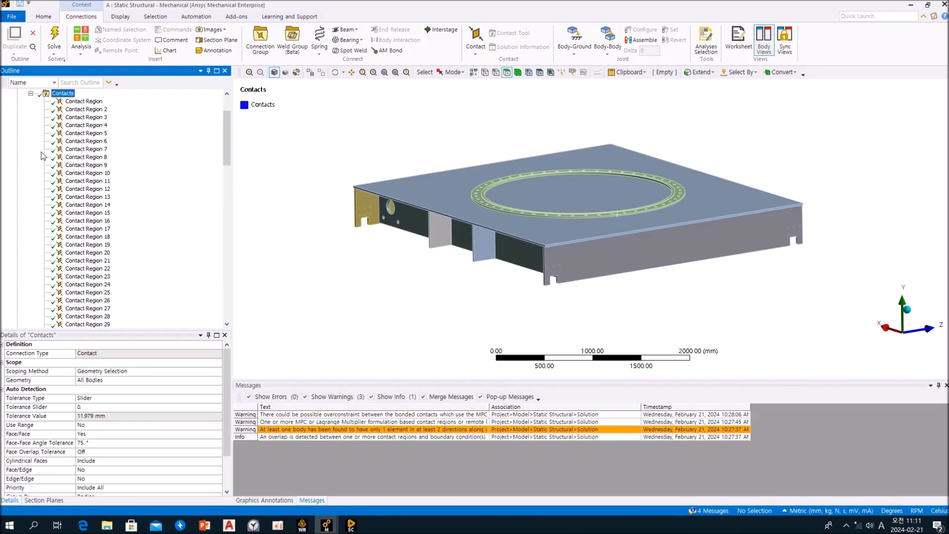
- Look through the individual contact regions of the solid model to see which bodies each one bonds
{"action": "left_click", "coordinate": [87, 102]}
{"action": "left_click", "coordinate": [88, 118]}
{"action": "left_click", "coordinate": [88, 157]}
{"action": "left_click", "coordinate": [88, 197]}
{"action": "left_click", "coordinate": [90, 228]}
{"action": "left_click", "coordinate": [85, 261]}
{"action": "left_click", "coordinate": [82, 277]}
{"action": "left_click", "coordinate": [84, 284]}
{"action": "left_click", "coordinate": [85, 293]}
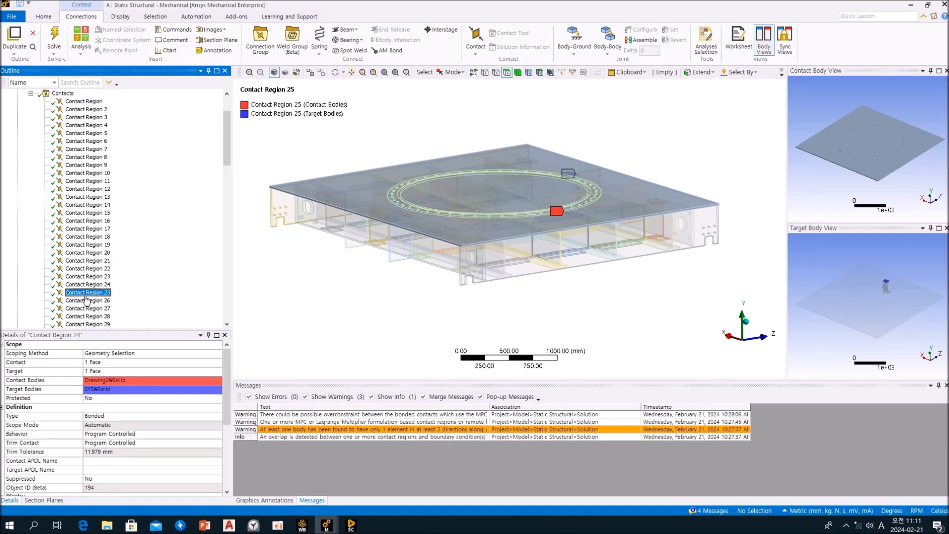
{"action": "left_click", "coordinate": [84, 149]}
{"action": "left_click", "coordinate": [84, 101]}
{"action": "left_click", "coordinate": [31, 93]}
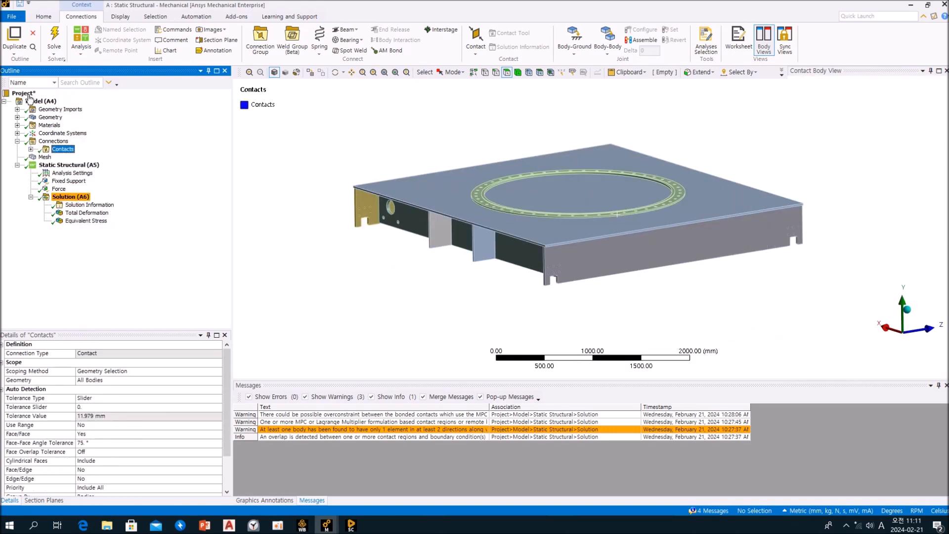
- Turn off adaptive sizing in the solid model's mesh settings
{"action": "left_click", "coordinate": [38, 157]}
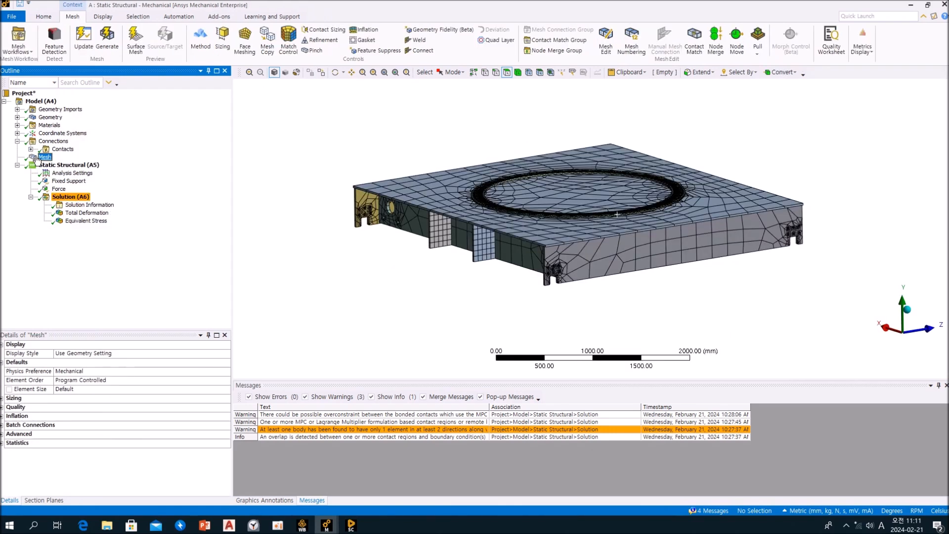
{"action": "middle_click_drag", "start_coordinate": [504, 266], "coordinate": [514, 307]}
{"action": "scroll", "coordinate": [565, 257], "scroll_direction": "up", "scroll_amount": 3}
{"action": "scroll", "coordinate": [563, 261], "scroll_direction": "up", "scroll_amount": 2}
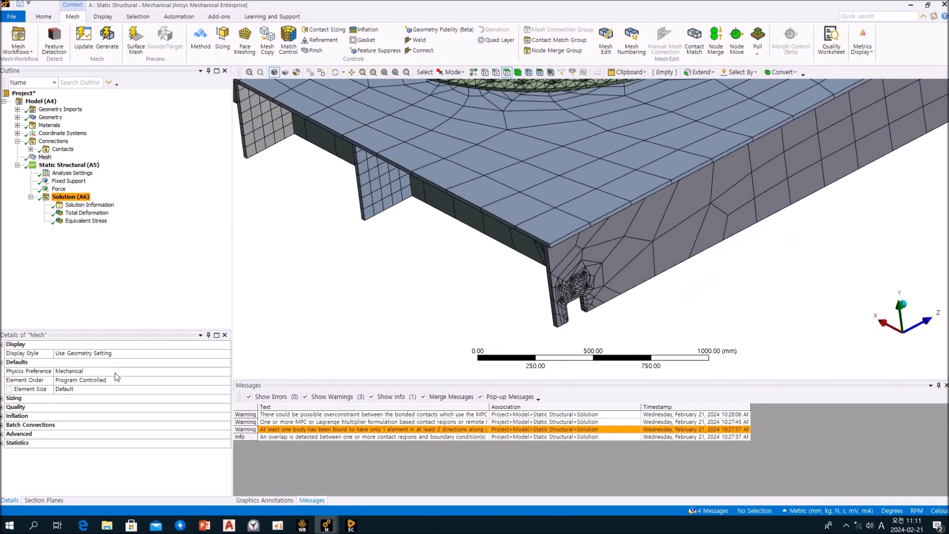
{"action": "left_click", "coordinate": [2, 398]}
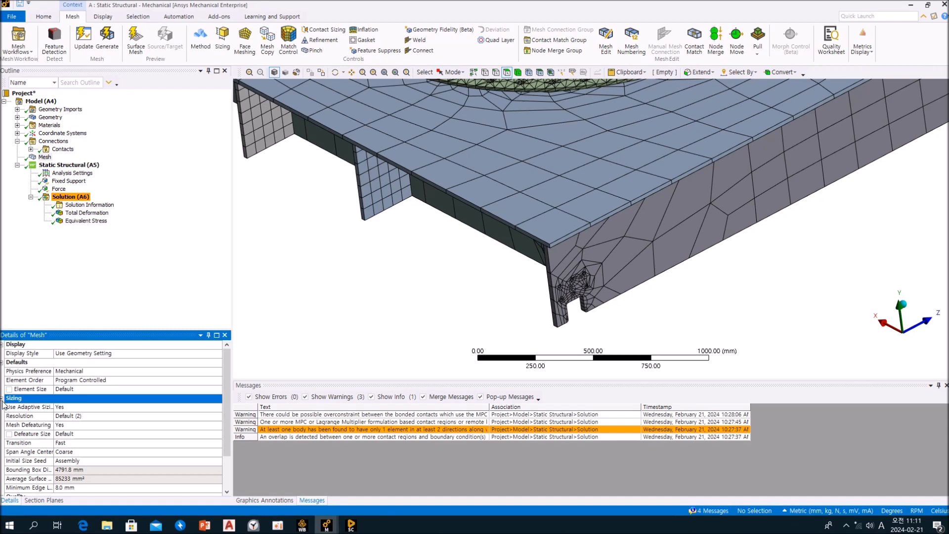
{"action": "left_click", "coordinate": [216, 408]}
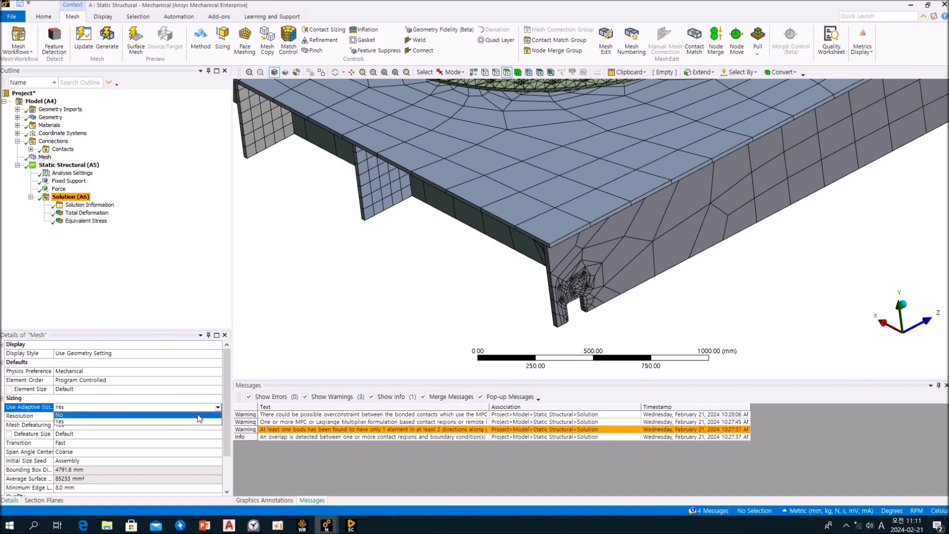
{"action": "left_click", "coordinate": [199, 415]}
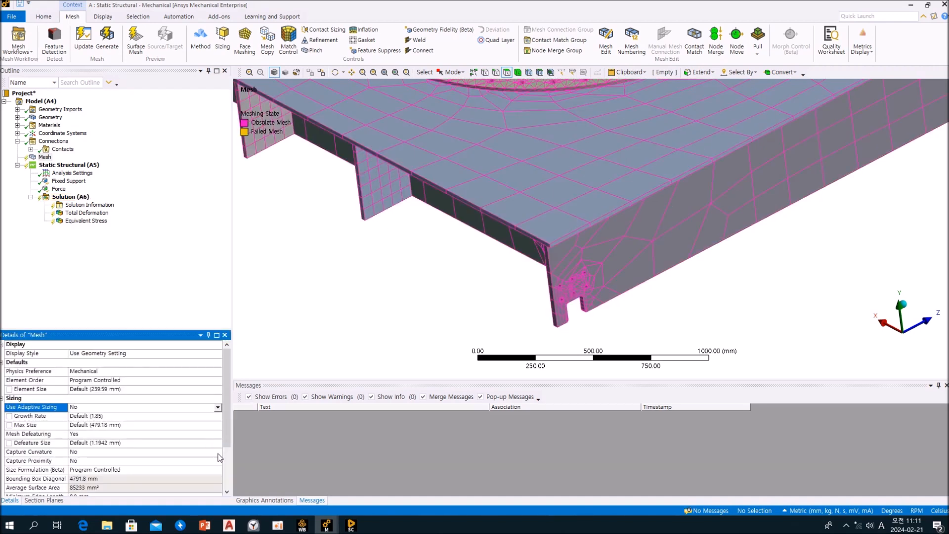
- Turn on Capture Curvature for the solid model's mesh and set the curvature normal angle to 30°
{"action": "left_click", "coordinate": [218, 453]}
{"action": "left_click", "coordinate": [187, 460]}
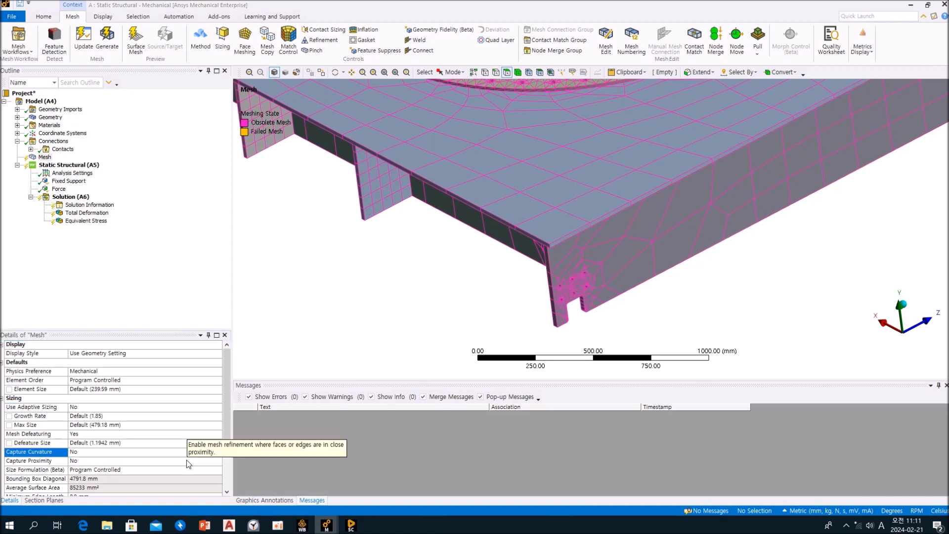
{"action": "left_click", "coordinate": [217, 452]}
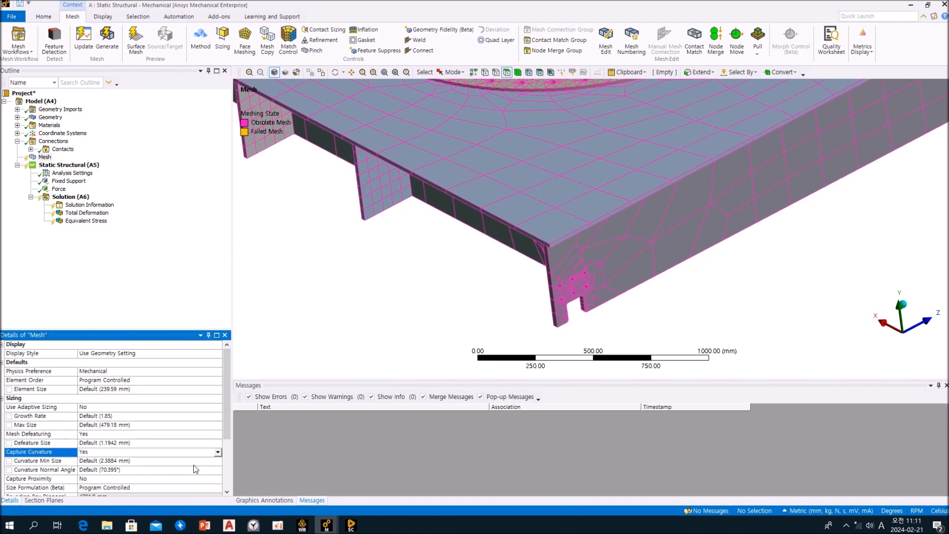
{"action": "left_click", "coordinate": [147, 470]}
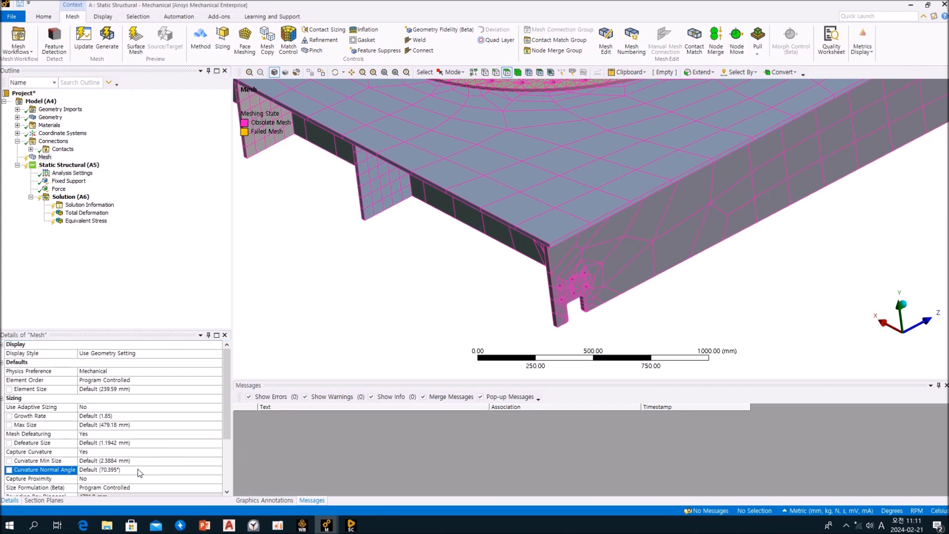
{"action": "left_click", "coordinate": [140, 472]}
{"action": "left_click", "coordinate": [249, 473]}
{"action": "left_click", "coordinate": [198, 289]}
- Clear the solid model's generated mesh data and generate the mesh again with the new sizing settings
{"action": "right_click", "coordinate": [43, 160]}
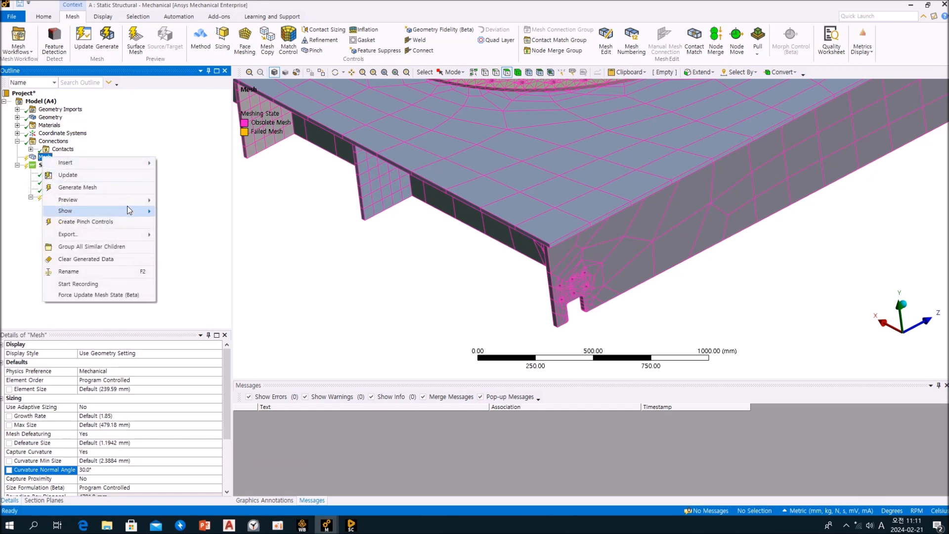
{"action": "left_click", "coordinate": [124, 255]}
{"action": "left_click", "coordinate": [507, 296]}
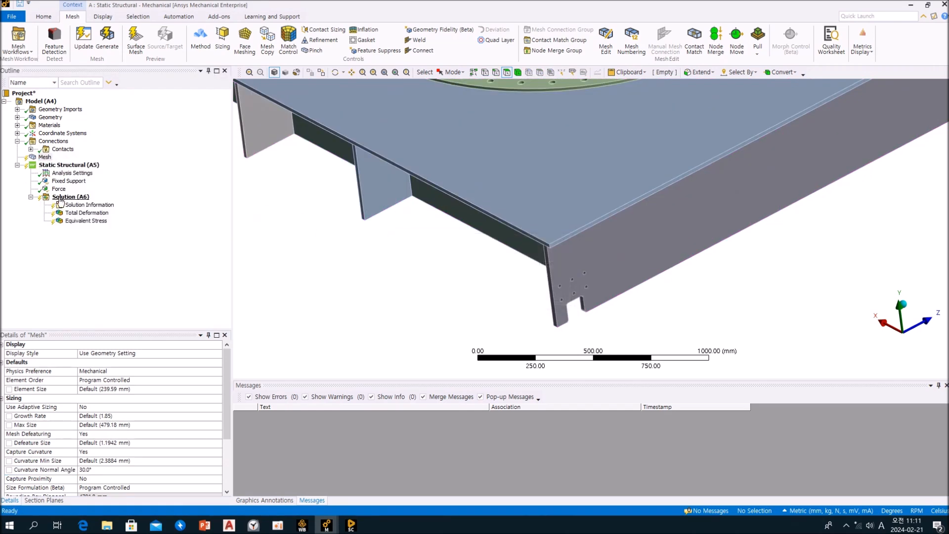
{"action": "right_click", "coordinate": [45, 159]}
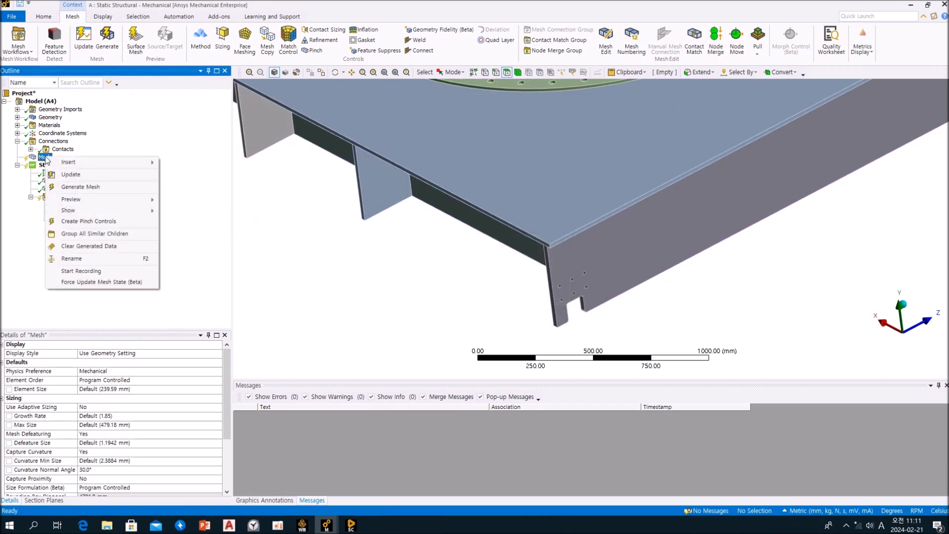
{"action": "left_click", "coordinate": [92, 187]}
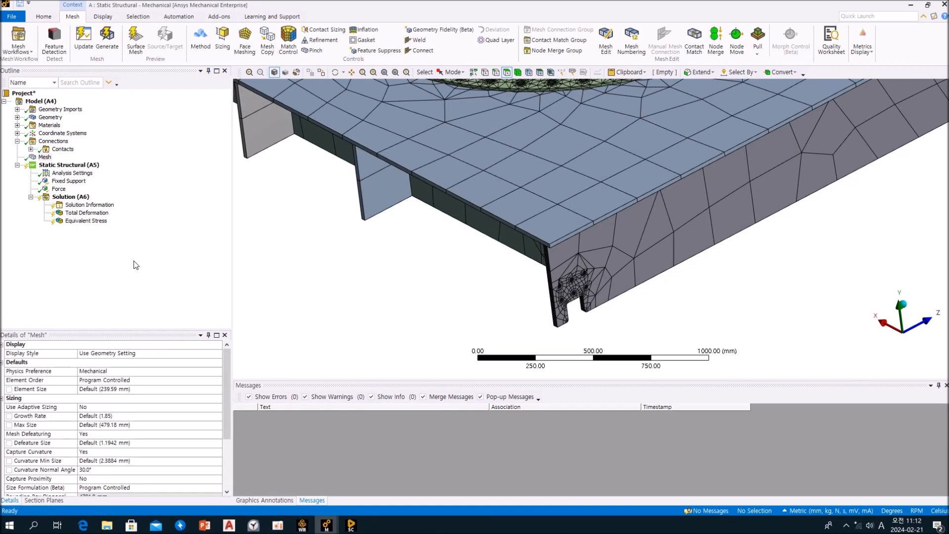
- Examine the regenerated solid mesh around the side plate holes, the corner plates and the underside of the frame
{"action": "key", "text": "F7"}
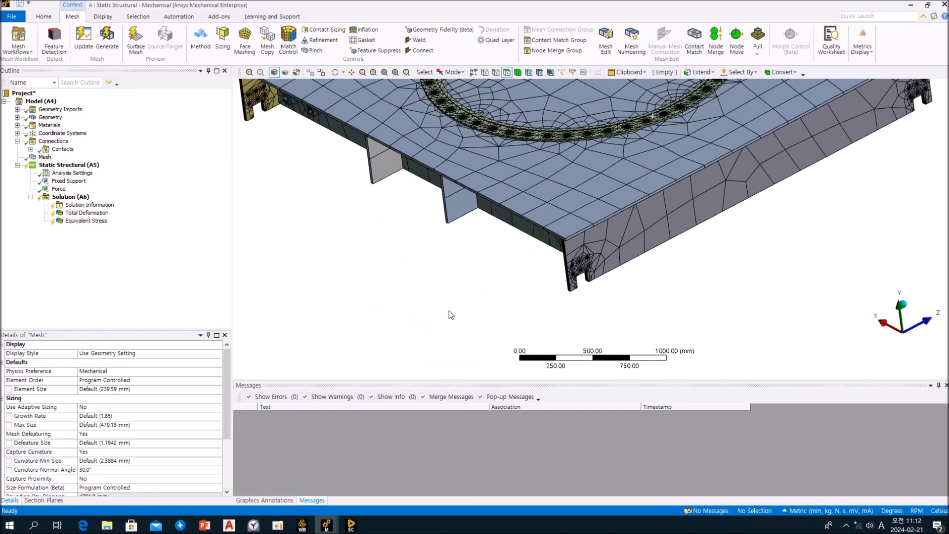
{"action": "middle_click_drag", "start_coordinate": [568, 265], "coordinate": [609, 177]}
{"action": "scroll", "coordinate": [601, 126], "scroll_direction": "up", "scroll_amount": 3}
{"action": "scroll", "coordinate": [601, 126], "scroll_direction": "up", "scroll_amount": 6}
{"action": "middle_click_drag", "start_coordinate": [541, 323], "coordinate": [663, 298]}
{"action": "scroll", "coordinate": [664, 298], "scroll_direction": "up", "scroll_amount": 4}
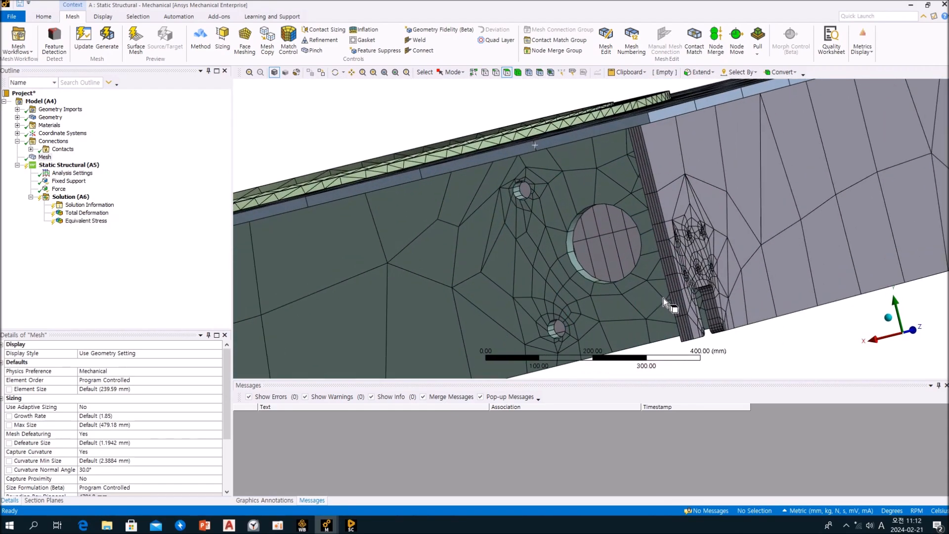
{"action": "middle_click_drag", "start_coordinate": [722, 310], "coordinate": [515, 153]}
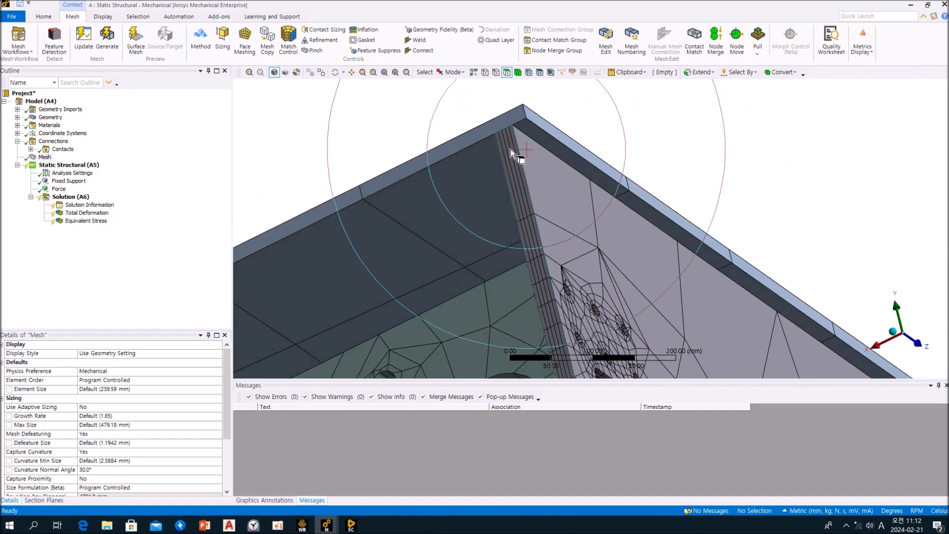
{"action": "middle_click_drag", "start_coordinate": [809, 279], "coordinate": [644, 281]}
{"action": "scroll", "coordinate": [644, 277], "scroll_direction": "down", "scroll_amount": 10}
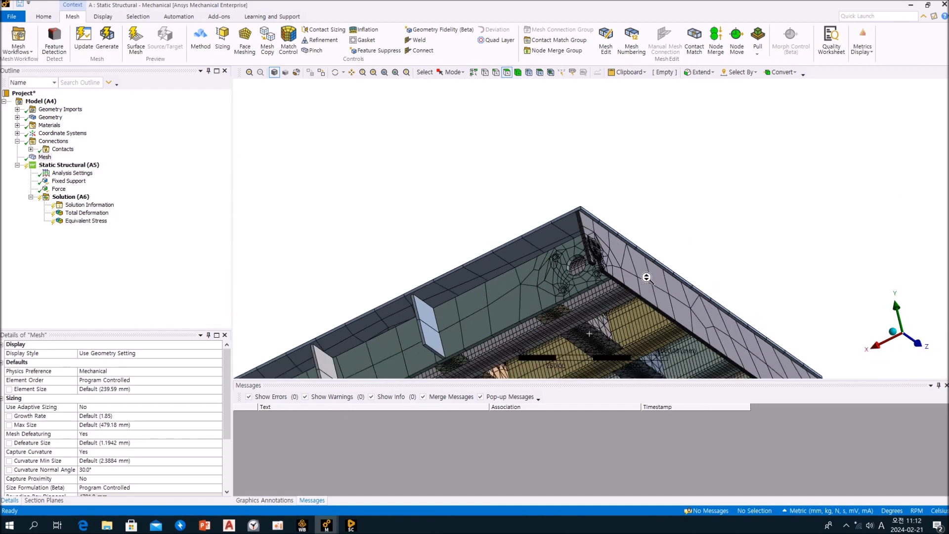
{"action": "middle_click_drag", "start_coordinate": [644, 255], "coordinate": [663, 322]}
{"action": "scroll", "coordinate": [569, 327], "scroll_direction": "up", "scroll_amount": 3}
- Check the node and element statistics of the solid model's mesh
{"action": "left_click", "coordinate": [105, 293]}
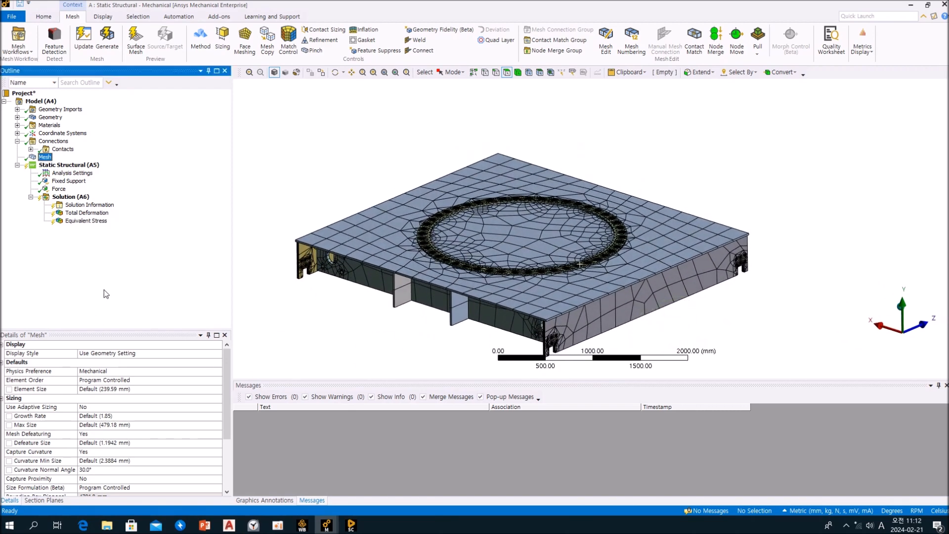
{"action": "scroll", "coordinate": [55, 431], "scroll_direction": "down", "scroll_amount": 3}
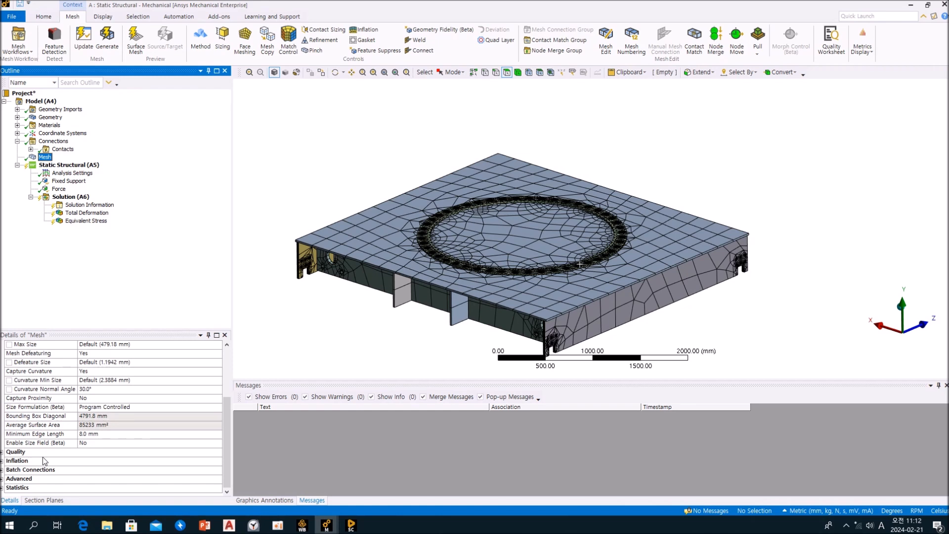
{"action": "left_click", "coordinate": [1, 488]}
{"action": "left_click", "coordinate": [2, 487]}
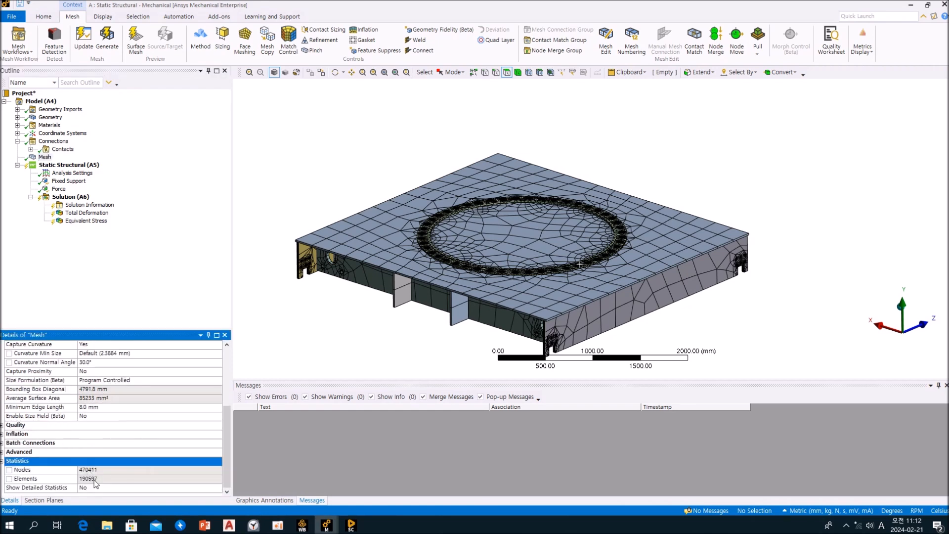
- Switch to the Copy of Static Structural model and check its mesh's node and element statistics
{"action": "mouse_move", "coordinate": [326, 525]}
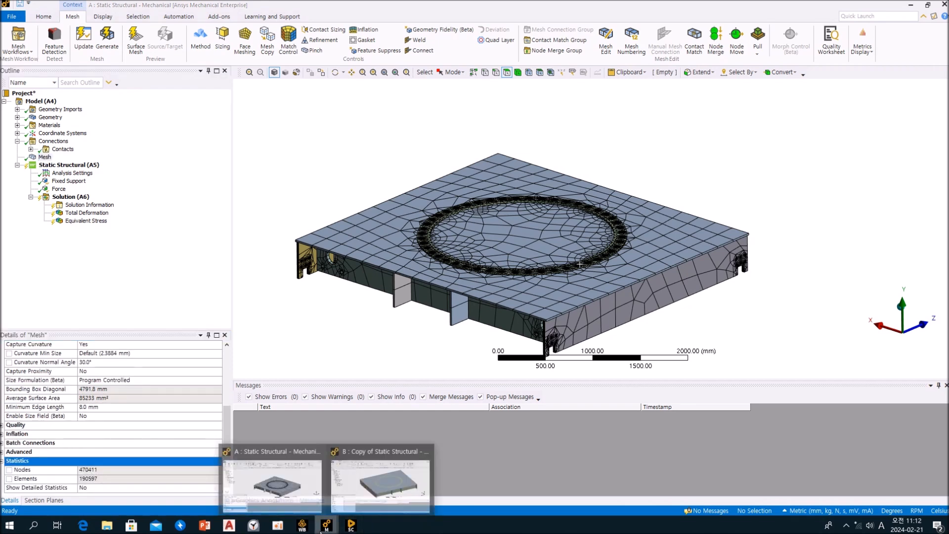
{"action": "left_click", "coordinate": [376, 491]}
{"action": "left_click", "coordinate": [135, 290]}
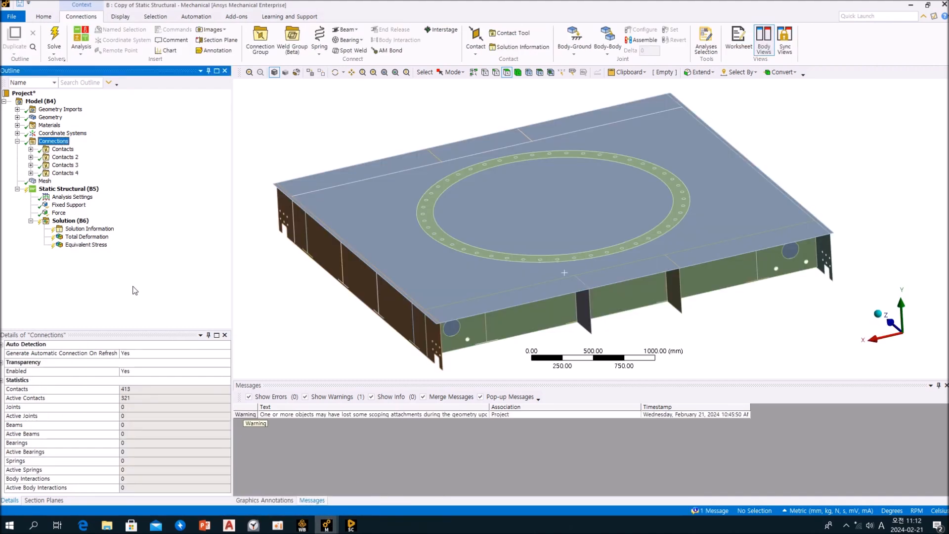
{"action": "left_click", "coordinate": [49, 183]}
{"action": "scroll", "coordinate": [72, 471], "scroll_direction": "down", "scroll_amount": 3}
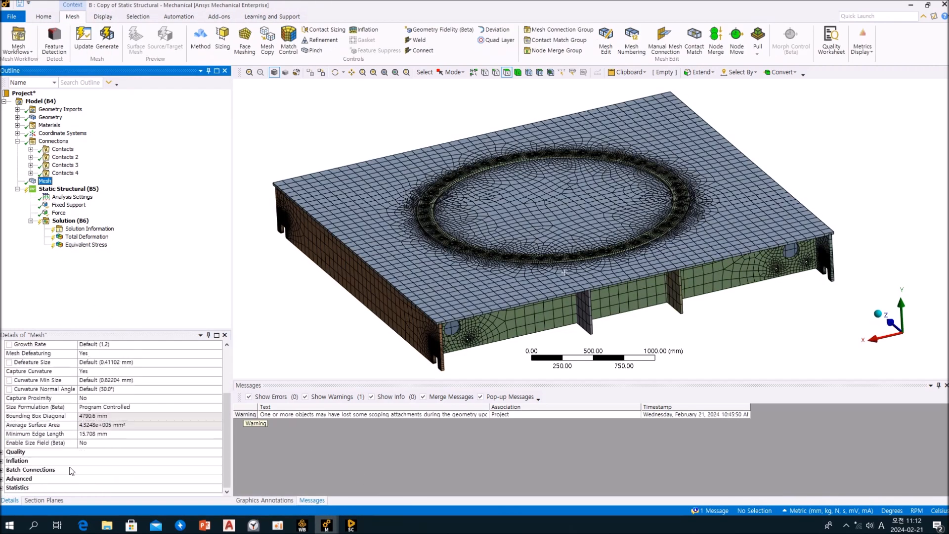
{"action": "double_click", "coordinate": [18, 487]}
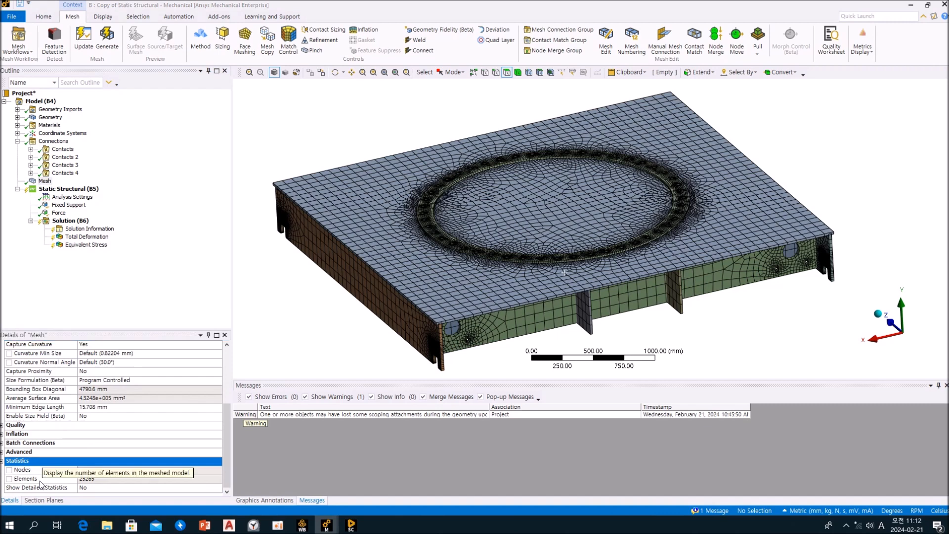
{"action": "left_click", "coordinate": [191, 295]}
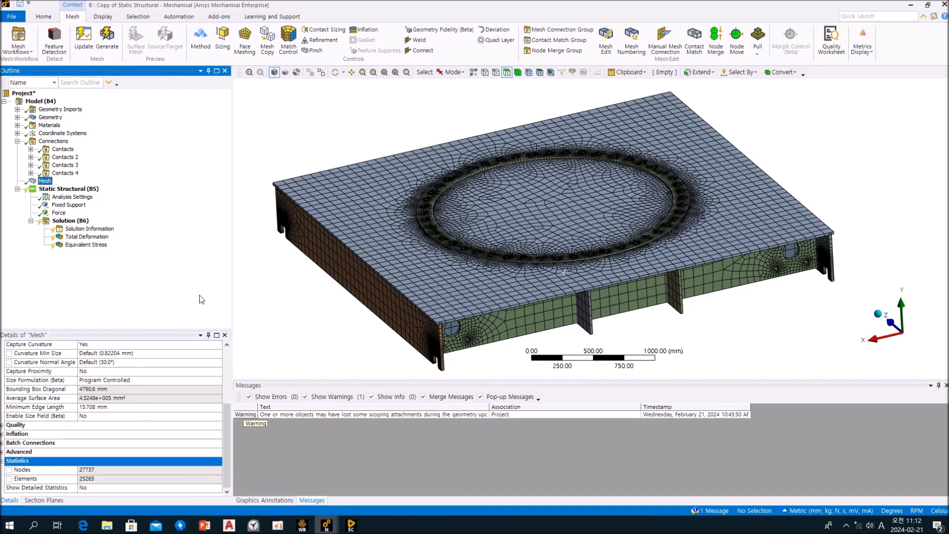
- Examine the midsurface model's mesh on the top plate, the bolt-hole ring and the side ribs from several angles
{"action": "middle_click_drag", "start_coordinate": [431, 353], "coordinate": [701, 257]}
{"action": "middle_click_drag", "start_coordinate": [615, 252], "coordinate": [618, 319]}
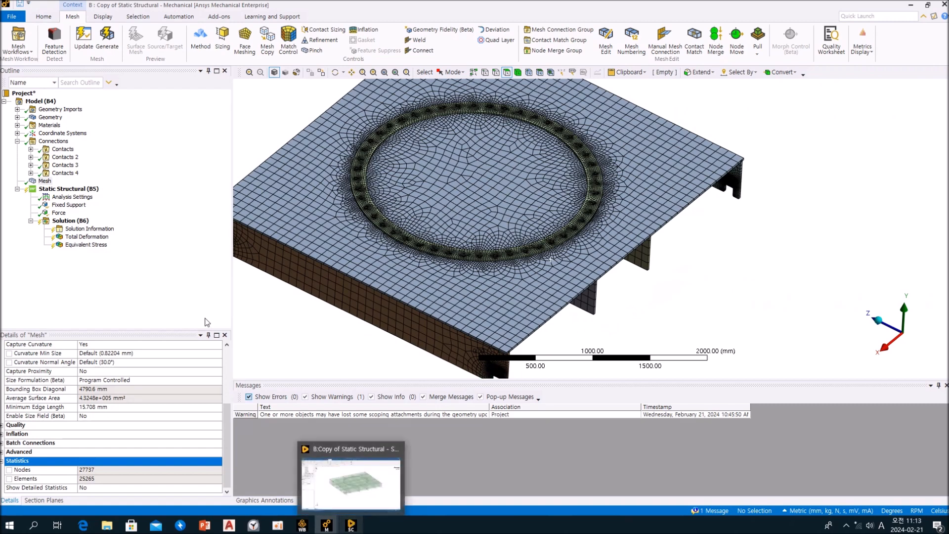
{"action": "left_click", "coordinate": [179, 281]}
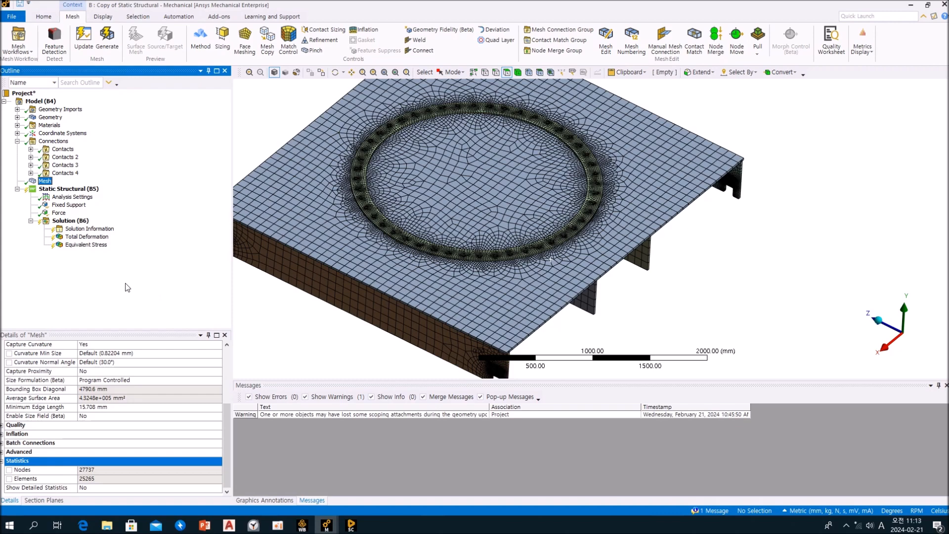
{"action": "mouse_move", "coordinate": [401, 279]}
{"action": "middle_mouse_down"}
{"action": "mouse_move", "coordinate": [631, 257]}
{"action": "mouse_move", "coordinate": [628, 275]}
{"action": "mouse_move", "coordinate": [634, 249]}
{"action": "middle_mouse_up"}
{"action": "scroll", "coordinate": [630, 259], "scroll_direction": "down", "scroll_amount": 3}
{"action": "scroll", "coordinate": [636, 254], "scroll_direction": "up", "scroll_amount": 2}
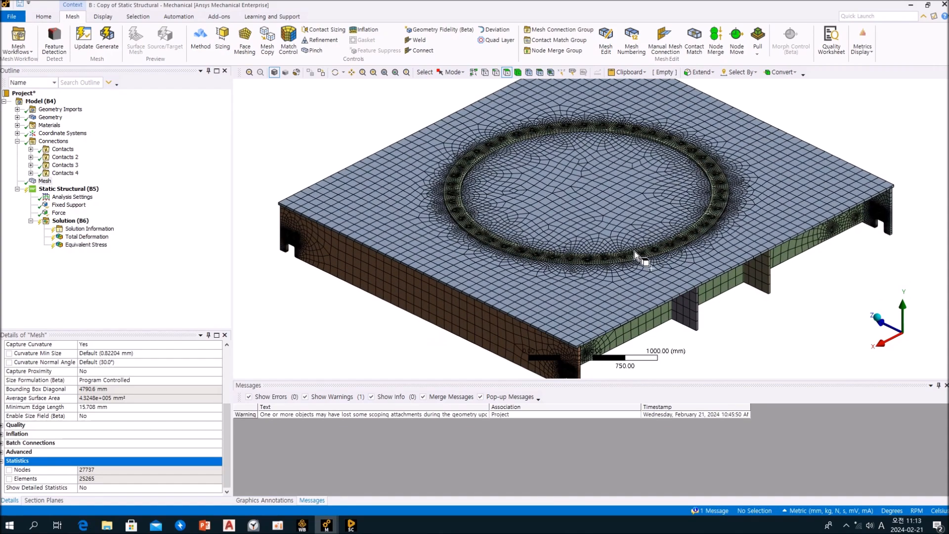
{"action": "middle_click_drag", "start_coordinate": [712, 326], "coordinate": [680, 317]}
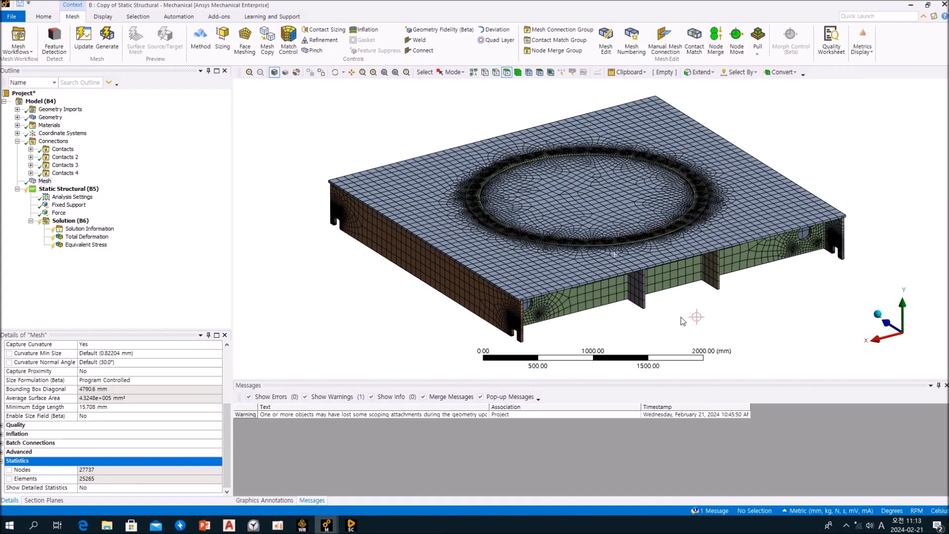